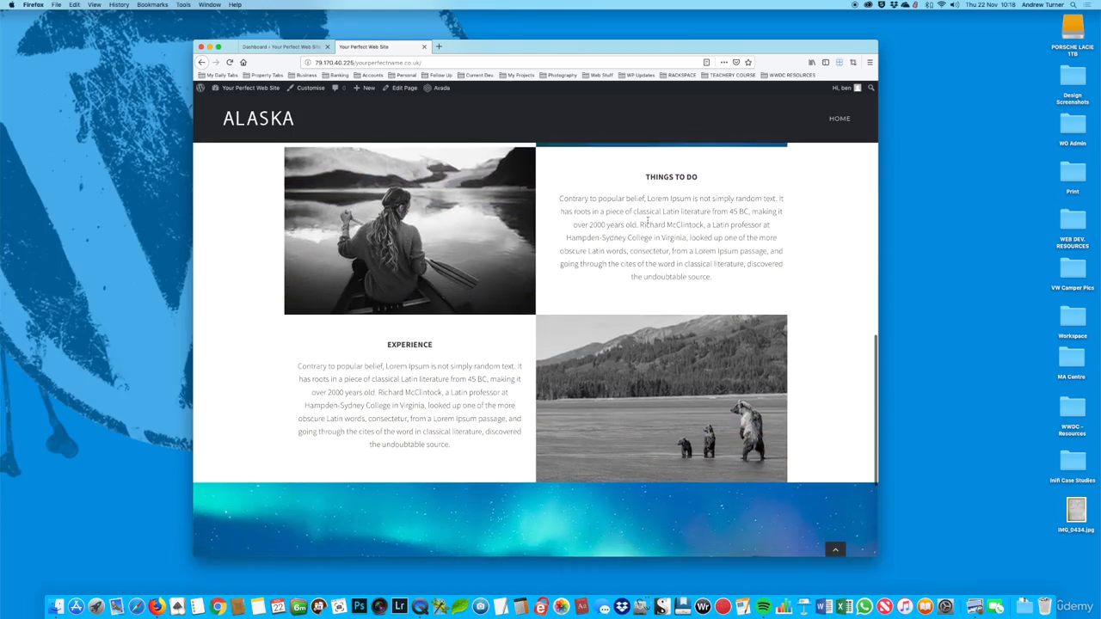
Step: Review how the text and images line up in the home page's Places To Stay, Things To Do and Experience sections
scroll(644, 206, "down", 5)
scroll(650, 225, "up", 8)
scroll(650, 225, "up", 10)
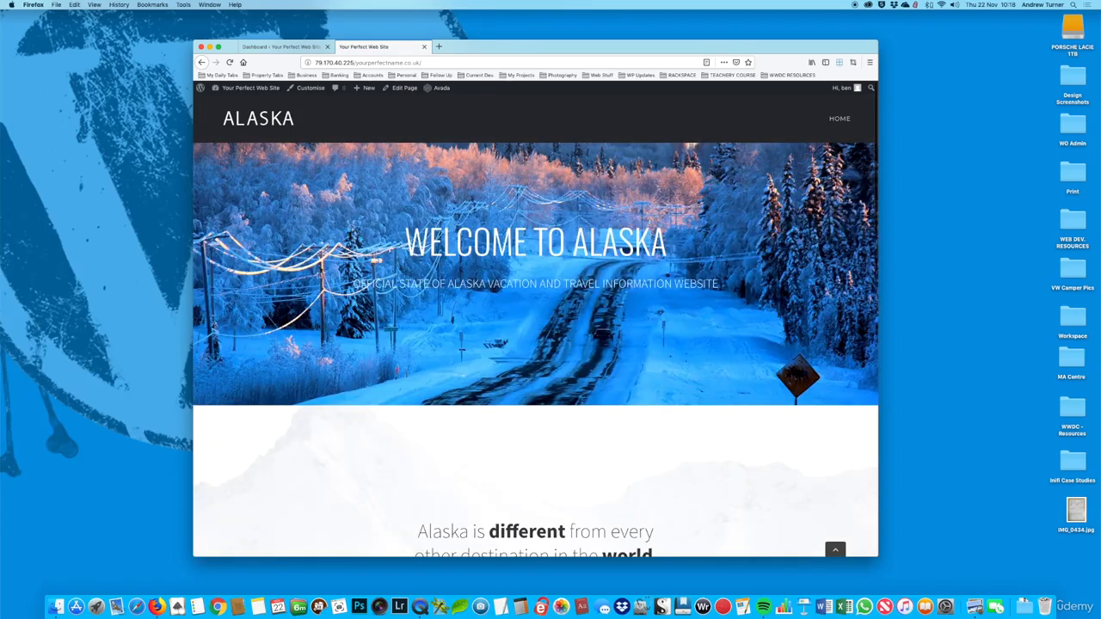
scroll(651, 225, "down", 6)
scroll(650, 225, "down", 2)
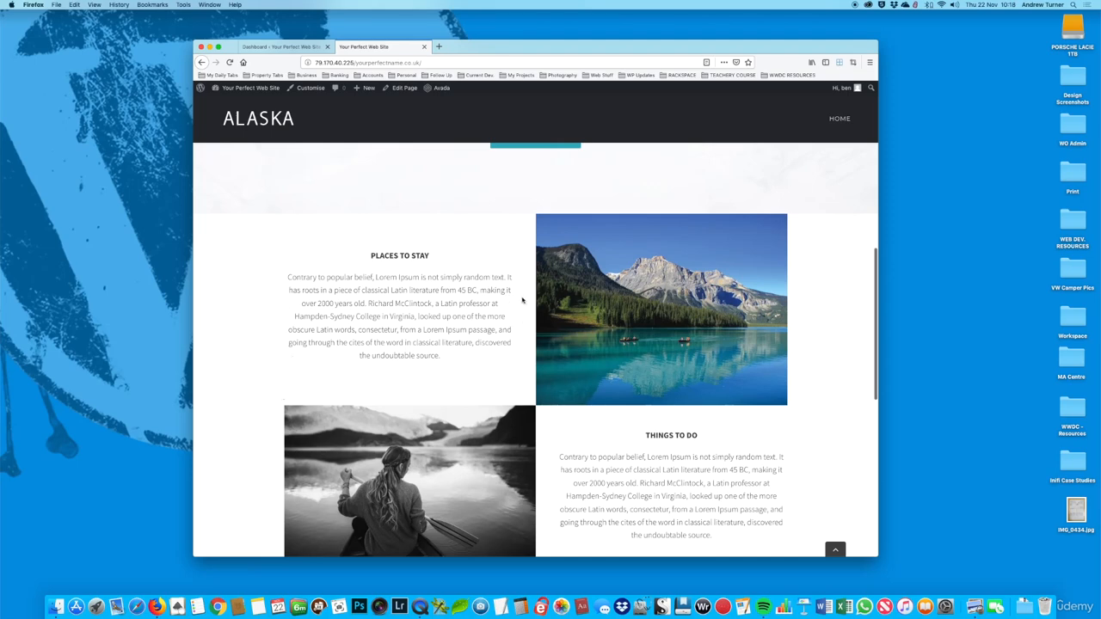
scroll(522, 300, "down", 2)
scroll(721, 416, "down", 2)
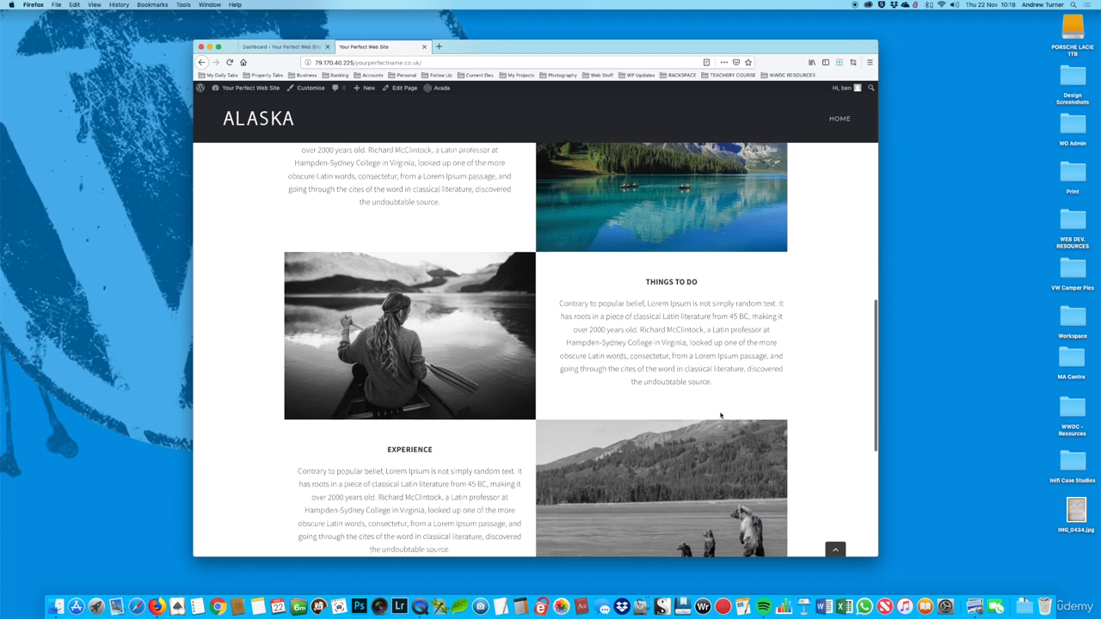
scroll(721, 415, "down", 5)
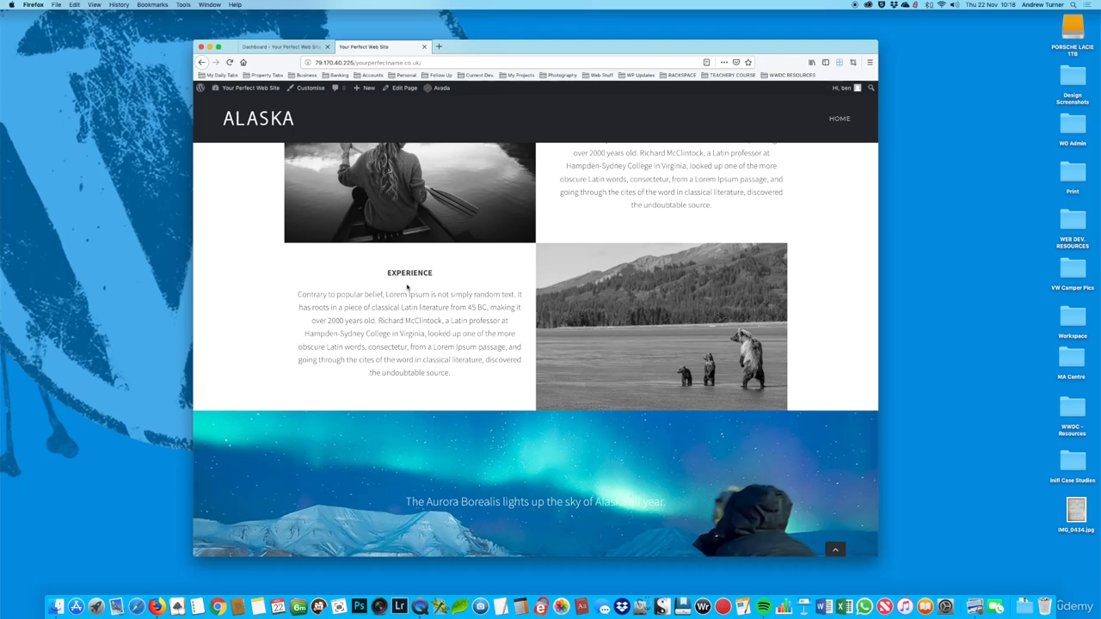
Step: Open the home page for editing and open the settings of the text column beside the bear image
left_click(402, 88)
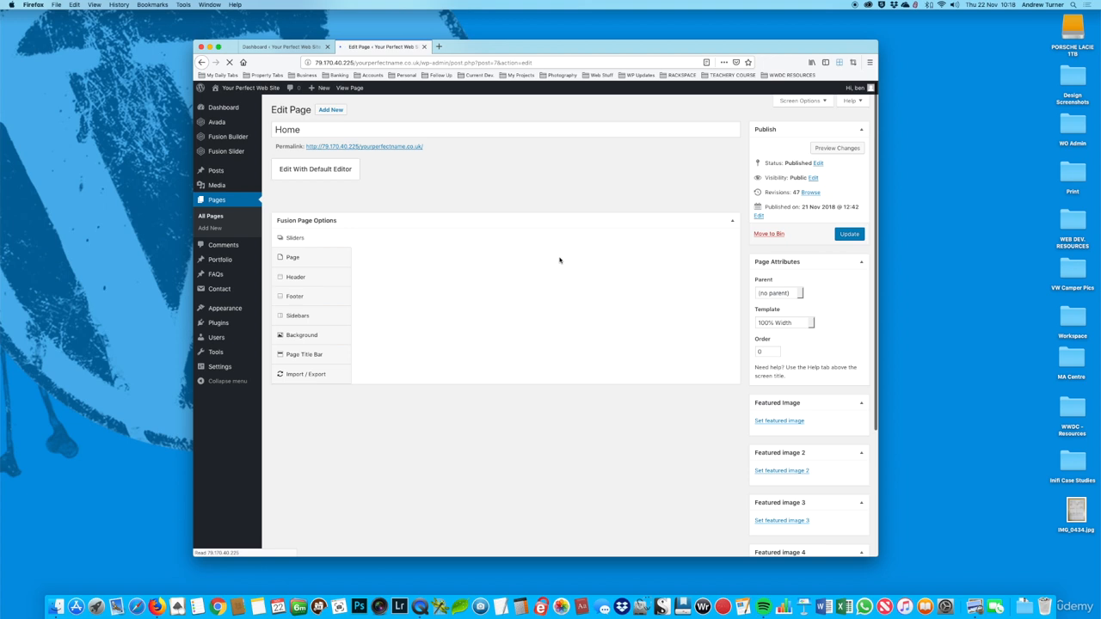
scroll(558, 258, "down", 4)
scroll(560, 260, "down", 3)
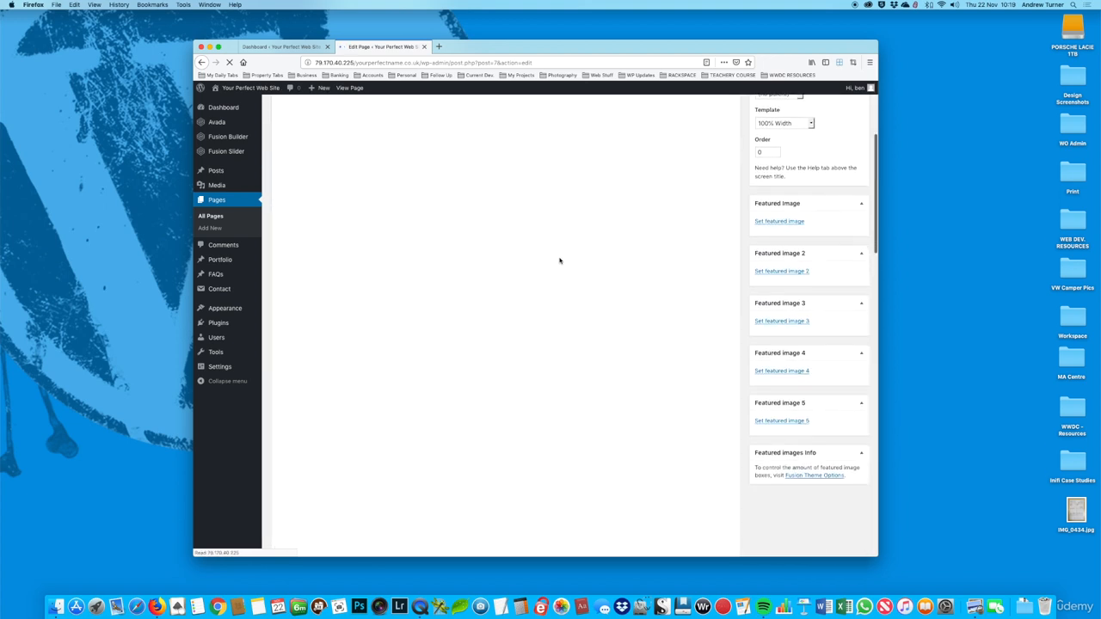
scroll(560, 261, "up", 4)
scroll(559, 261, "down", 20)
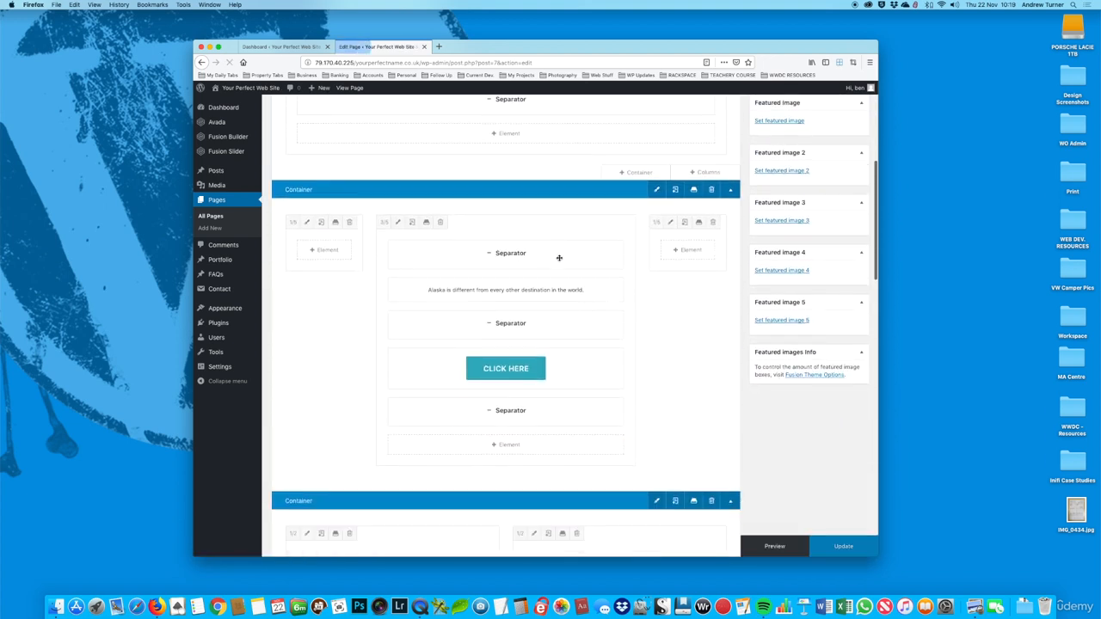
scroll(559, 260, "down", 2)
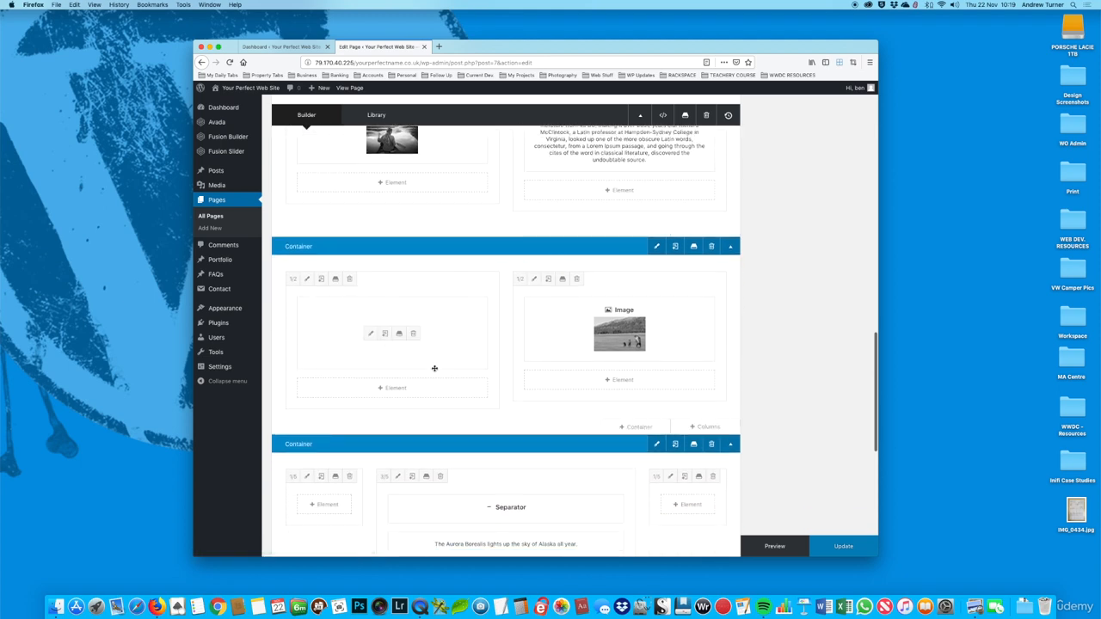
left_click(307, 278)
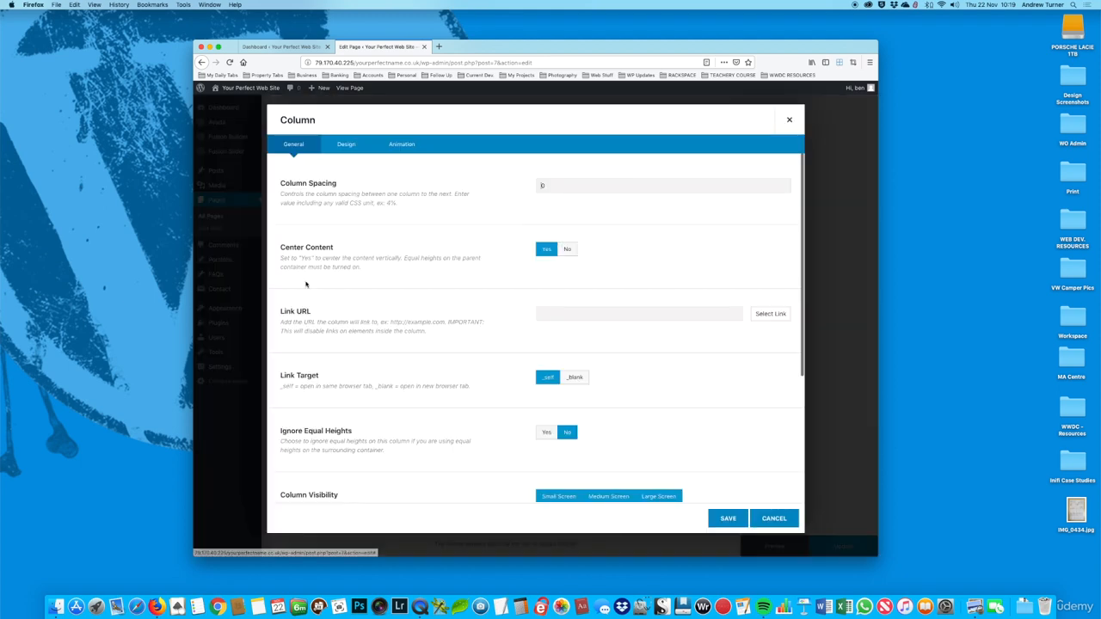
Step: Set the column's right padding to 8%, clear its left padding, and save the column settings
scroll(353, 148, "down", 4)
left_click(347, 144)
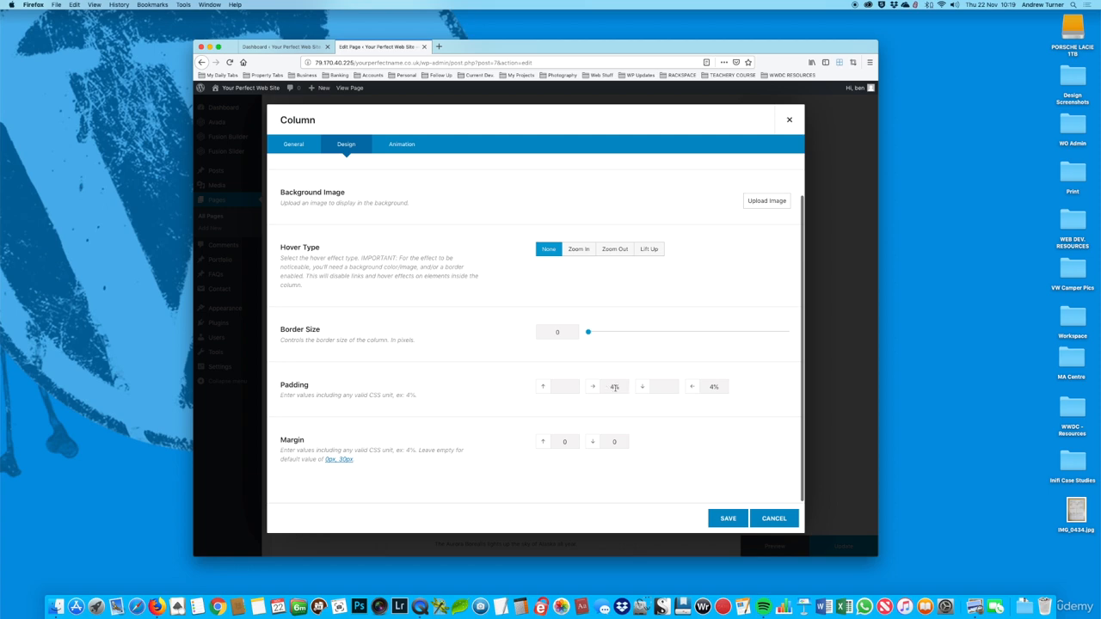
left_click_drag(606, 387, 683, 387)
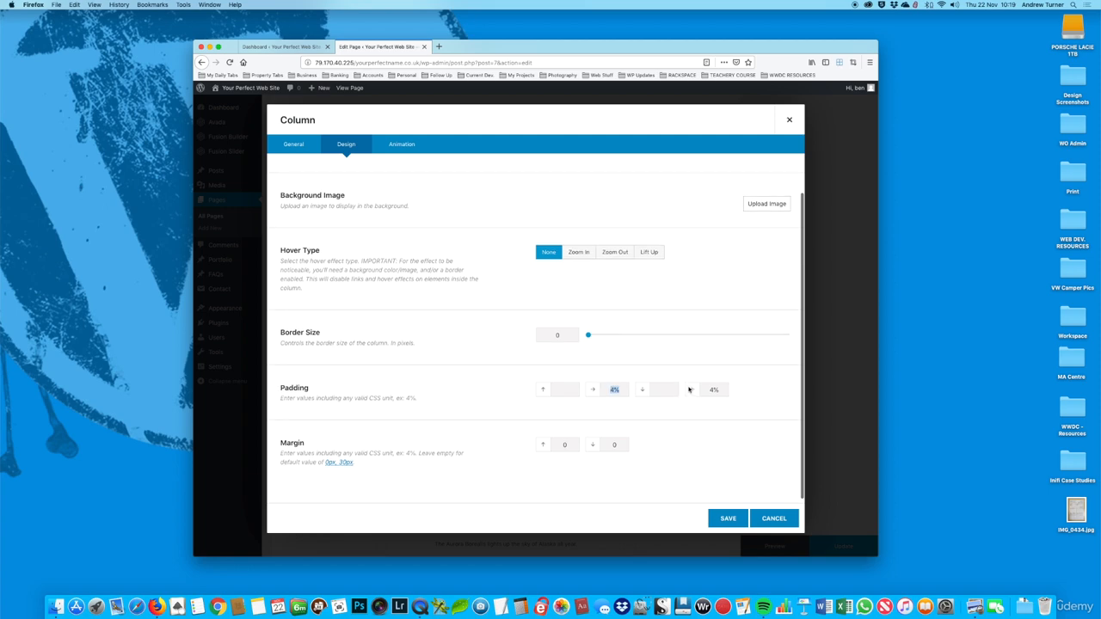
key("BackSpace")
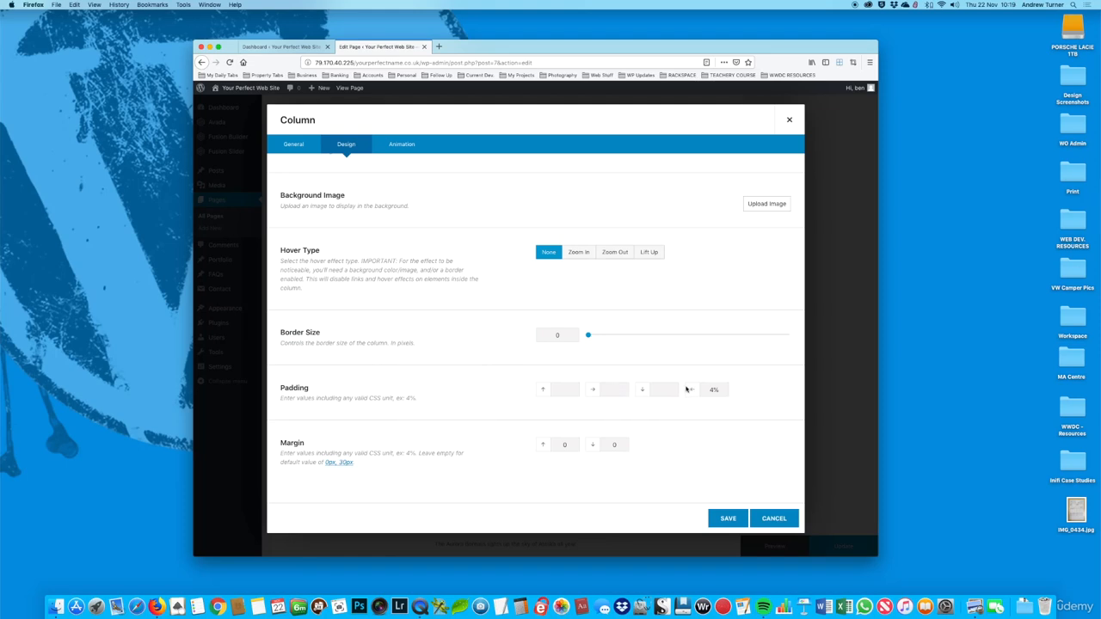
left_click_drag(712, 391, 661, 386)
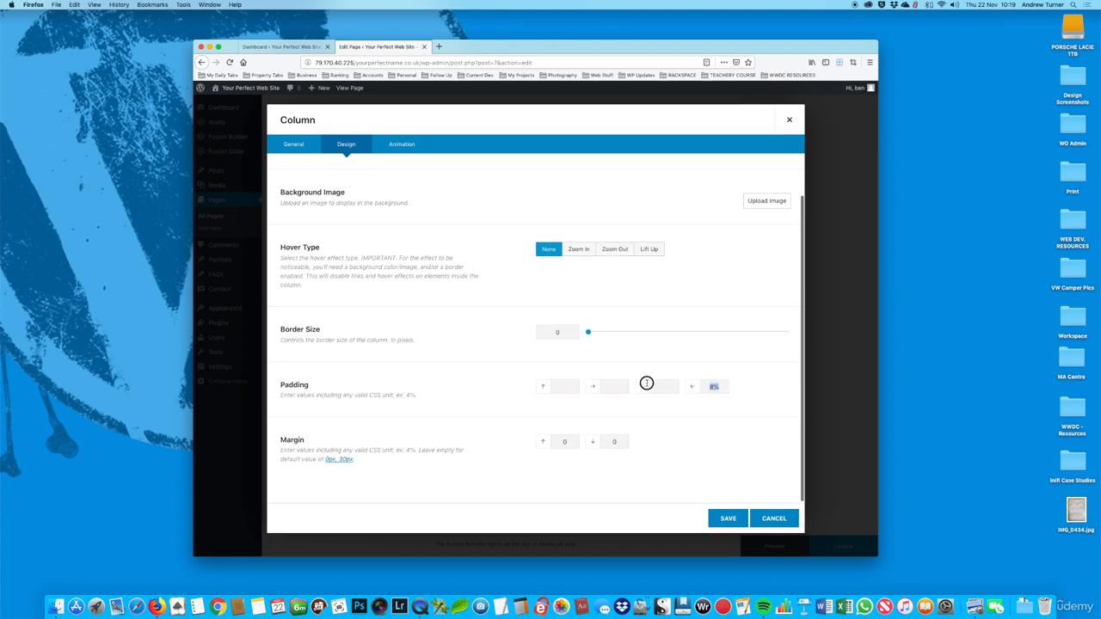
key("super+x")
key("super+v")
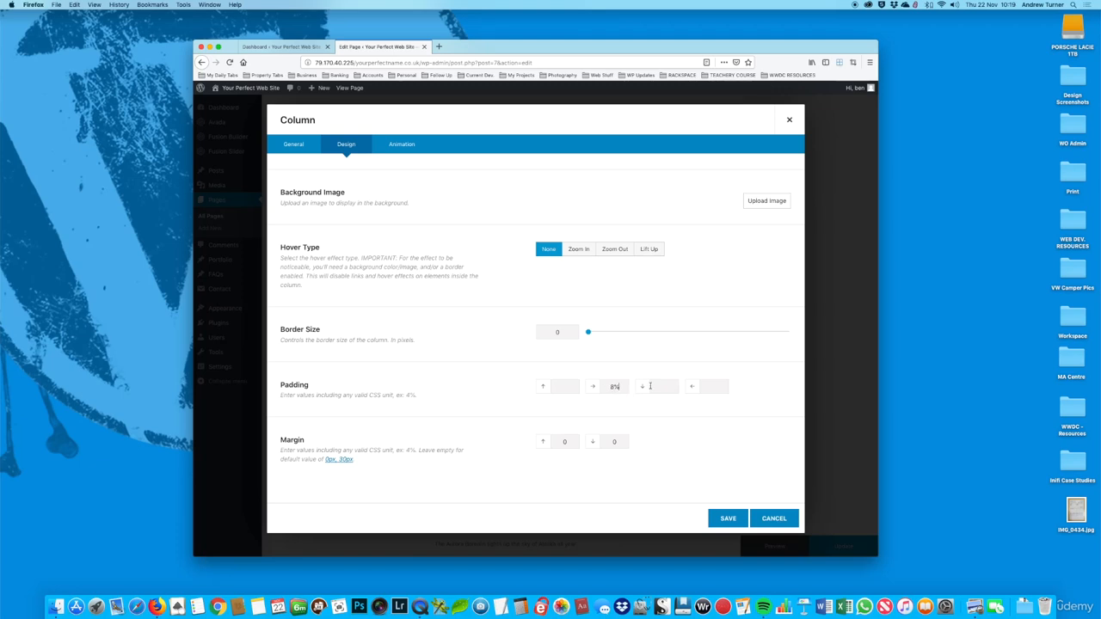
left_click(732, 522)
Step: Update the home page and open its live version in a new browser tab
left_click(830, 549)
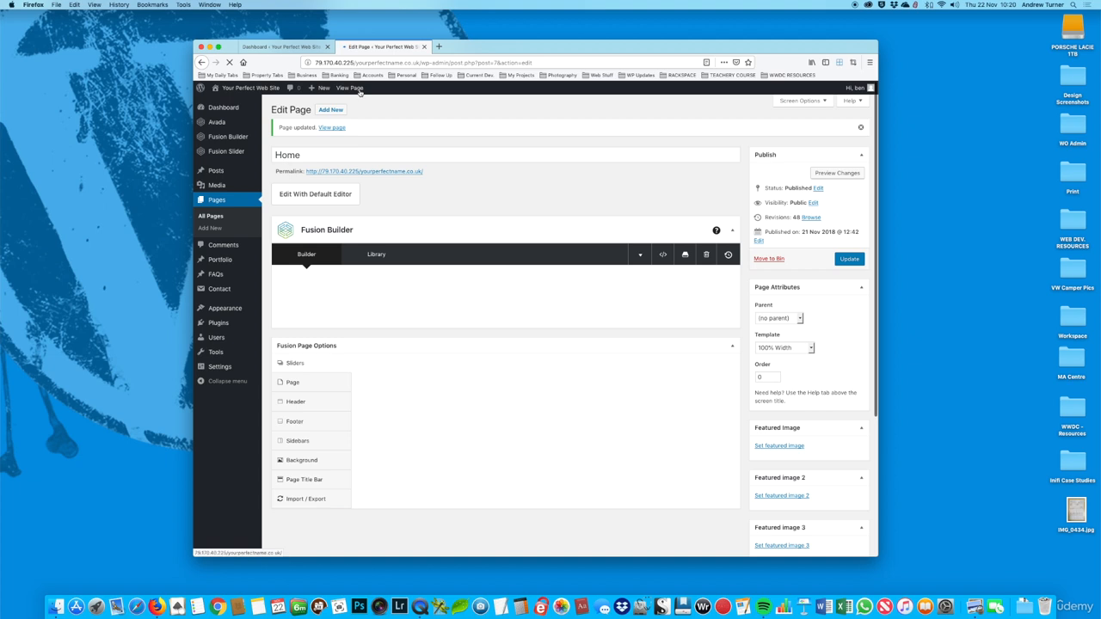
right_click(360, 91)
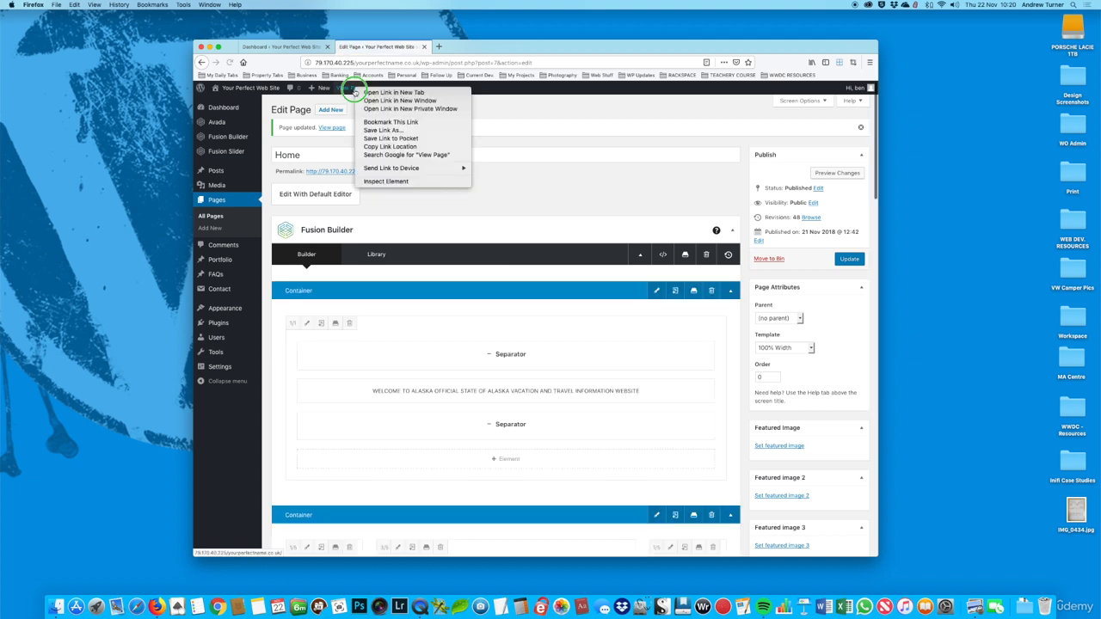
left_click(365, 87)
left_click(469, 47)
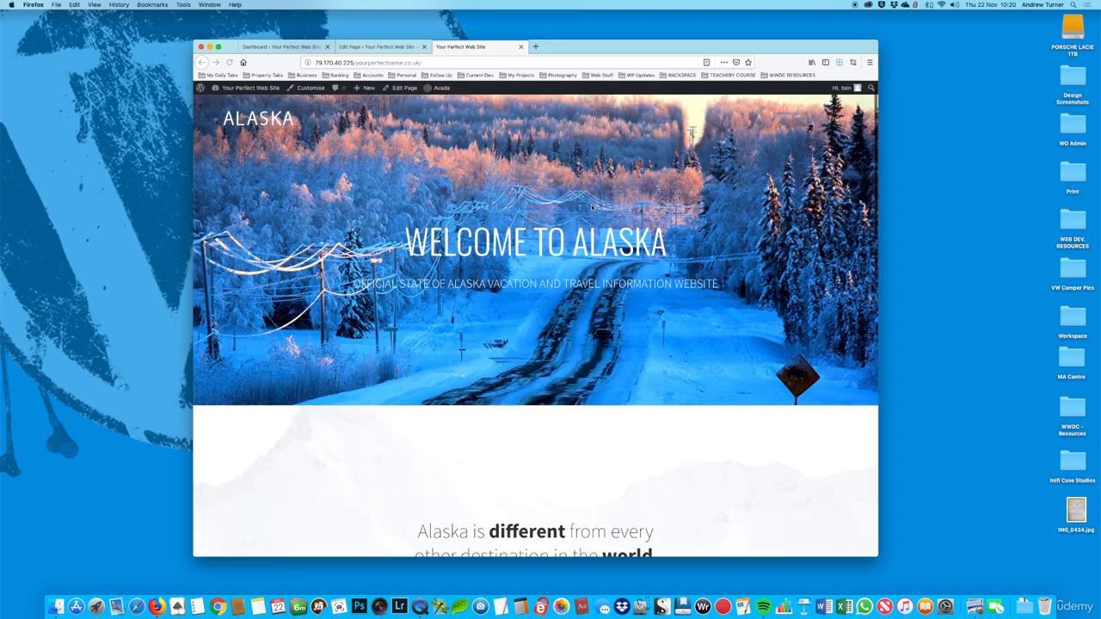
Step: Check the Experience text's position beside the bear image on the live page
scroll(591, 208, "down", 10)
scroll(592, 209, "down", 5)
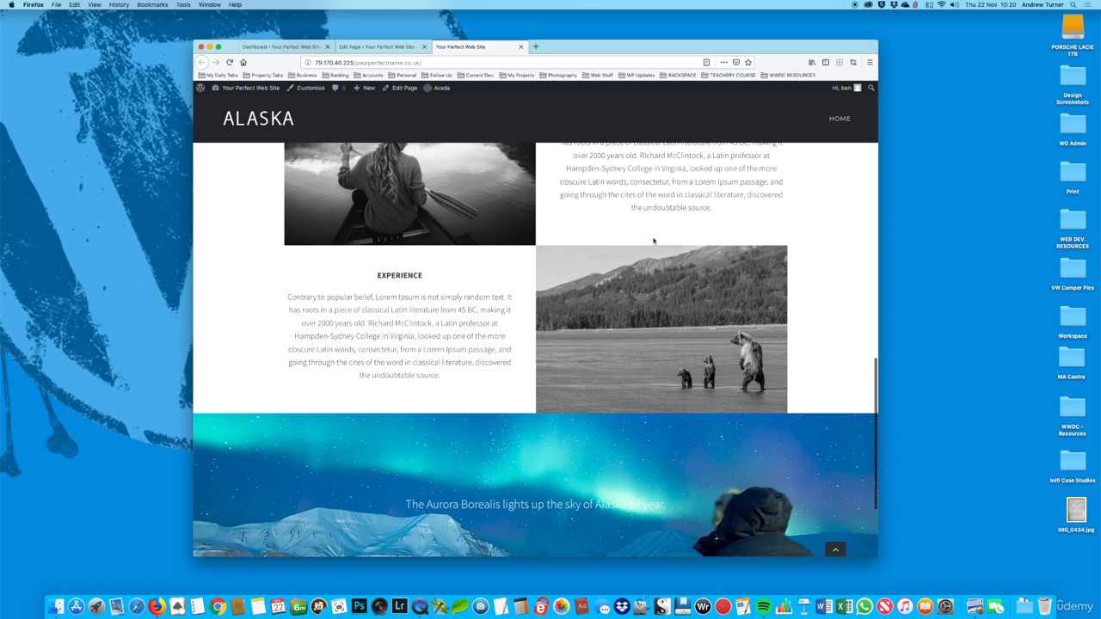
scroll(520, 293, "down", 1)
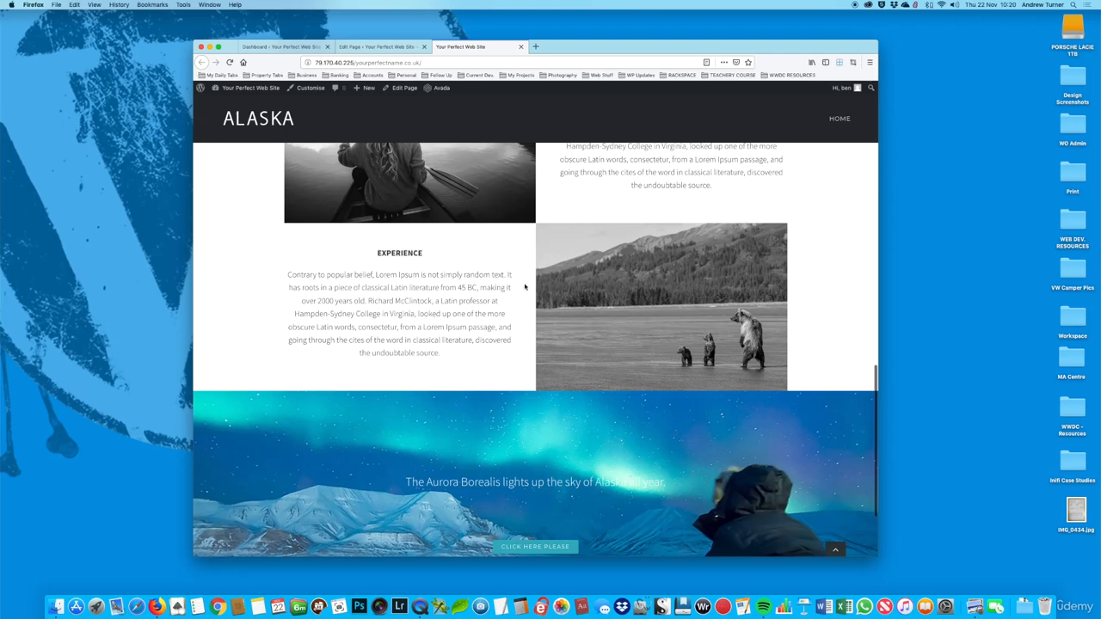
scroll(675, 296, "down", 1)
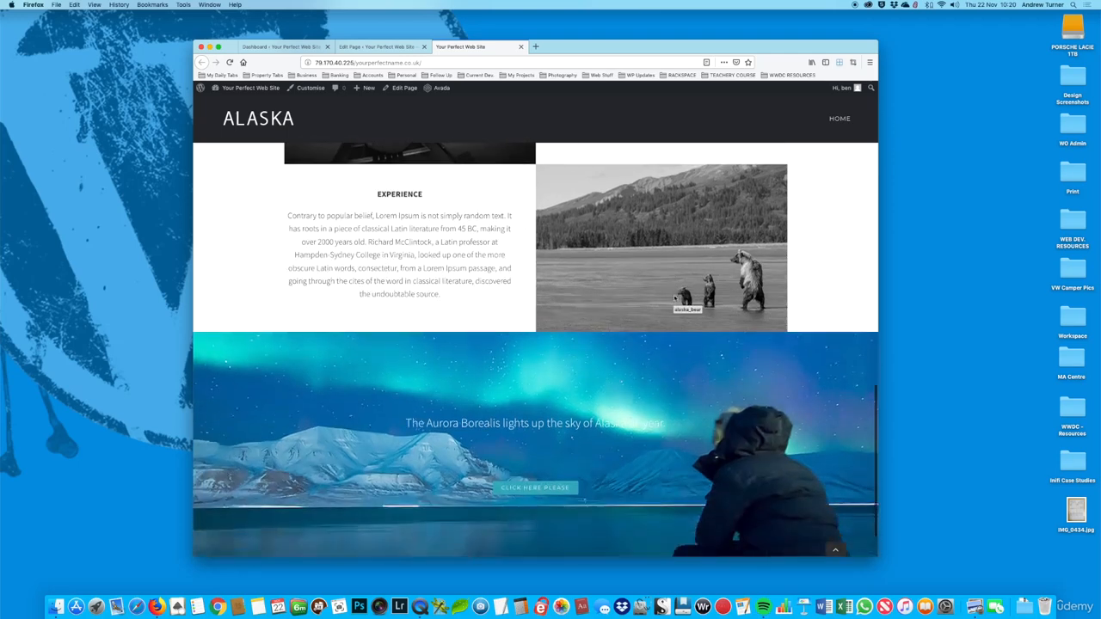
scroll(675, 295, "up", 3)
scroll(675, 296, "up", 2)
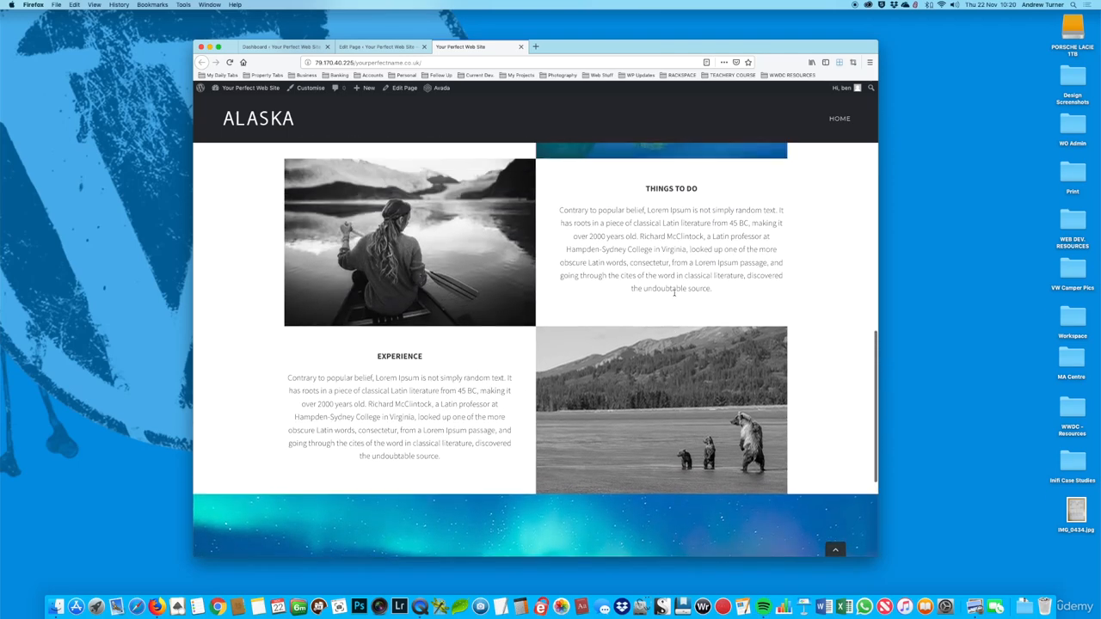
scroll(695, 299, "up", 7)
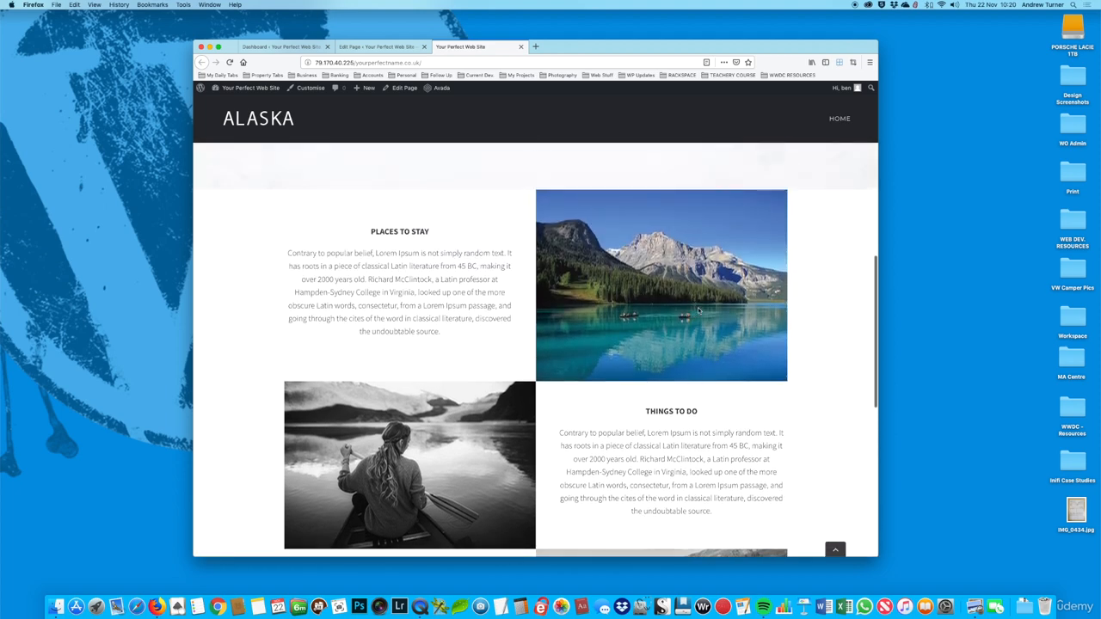
Step: Compare the text and image alignment across the Places To Stay, Things To Do and Experience sections down to the footer
scroll(696, 305, "down", 1)
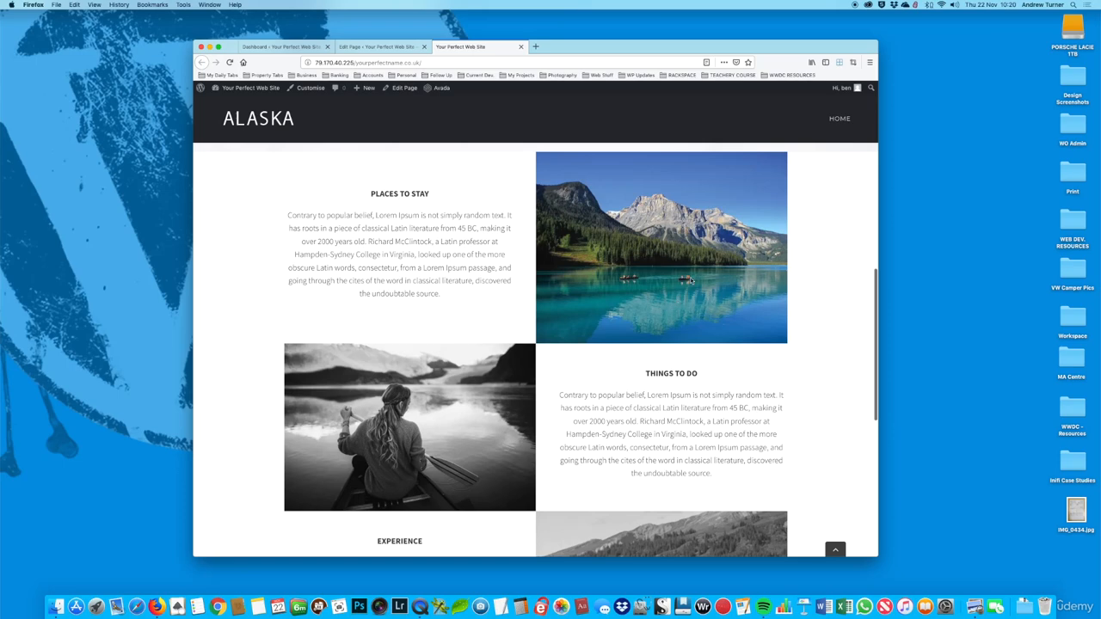
scroll(550, 413, "down", 5)
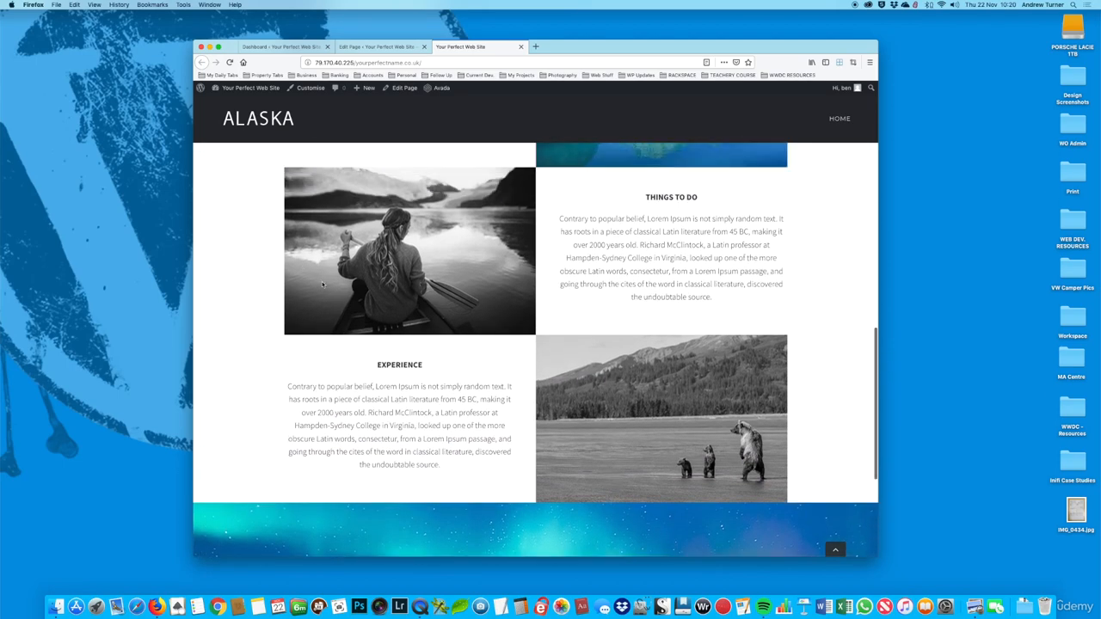
scroll(550, 255, "up", 3)
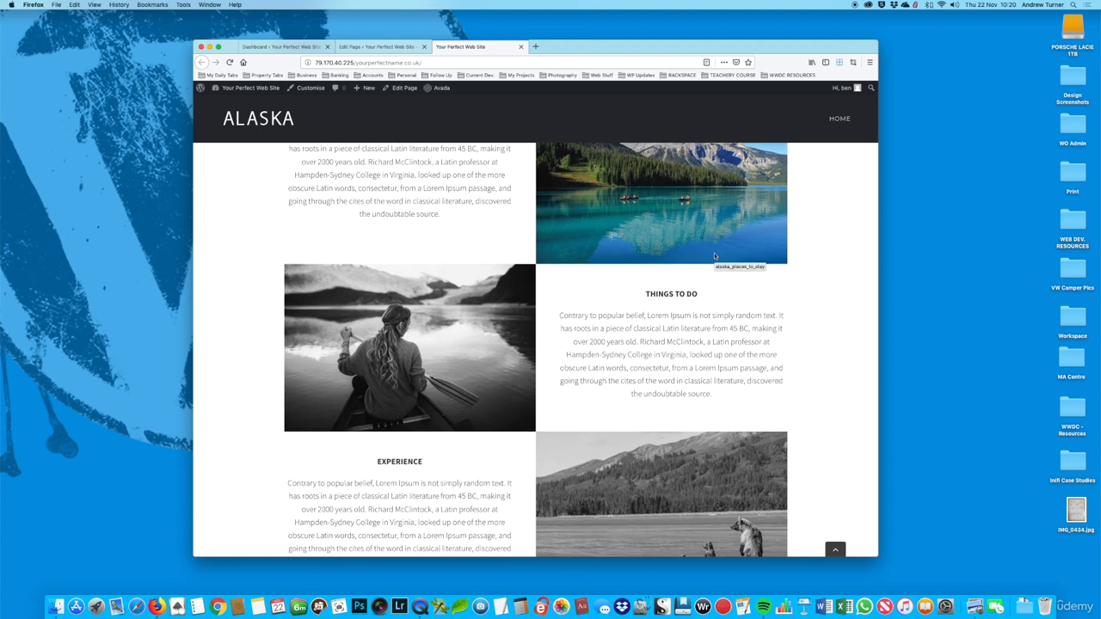
scroll(715, 256, "up", 1)
scroll(716, 275, "up", 3)
scroll(699, 280, "down", 5)
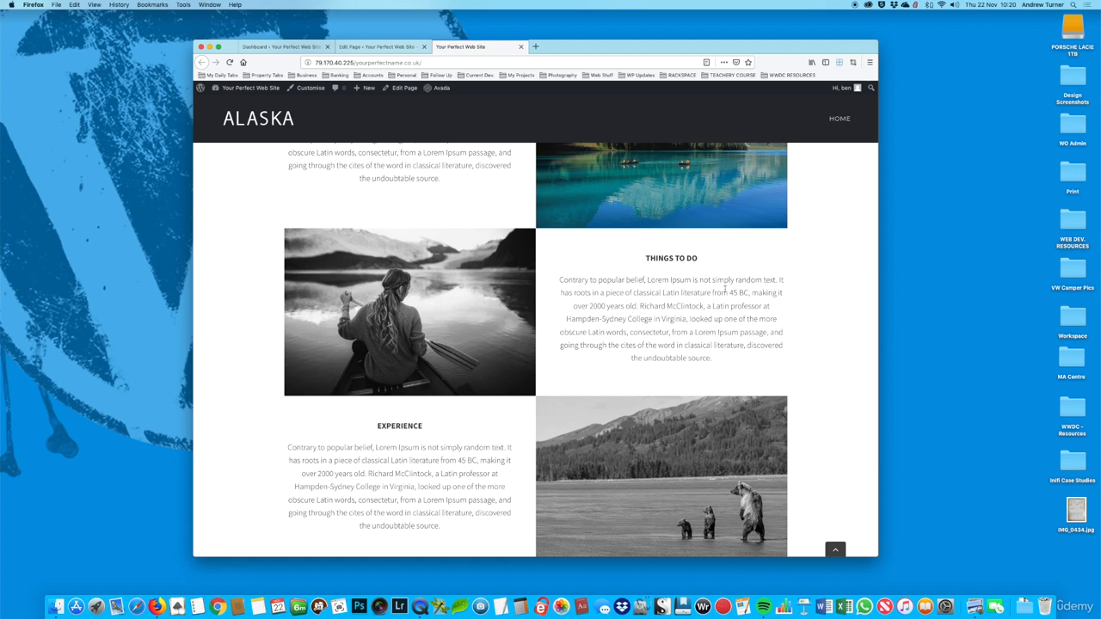
scroll(554, 290, "up", 3)
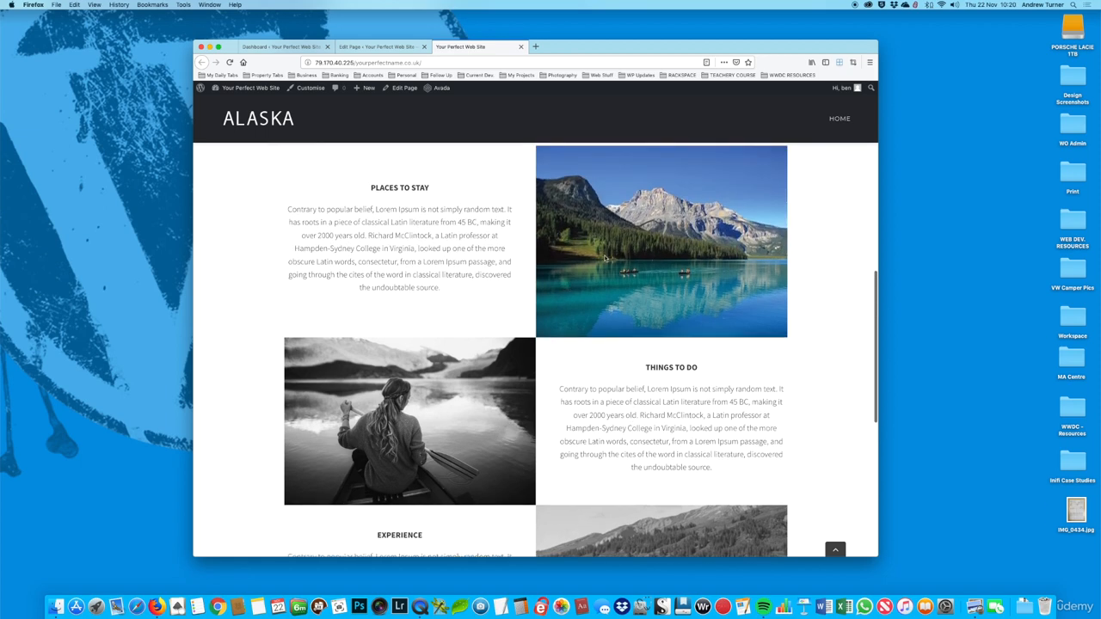
scroll(559, 250, "up", 2)
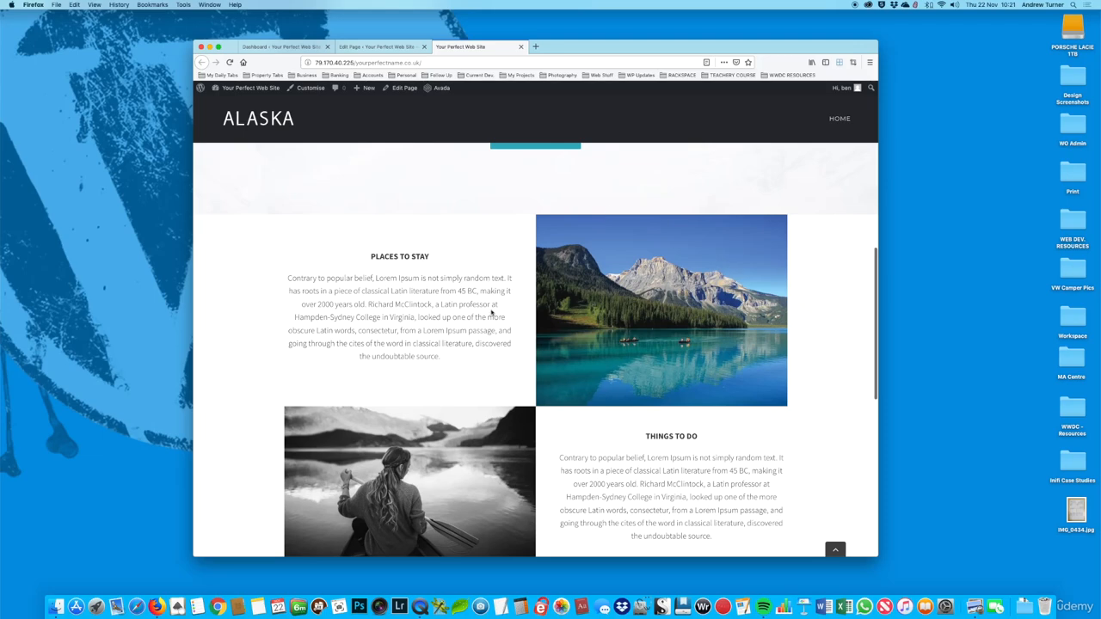
scroll(679, 338, "down", 1)
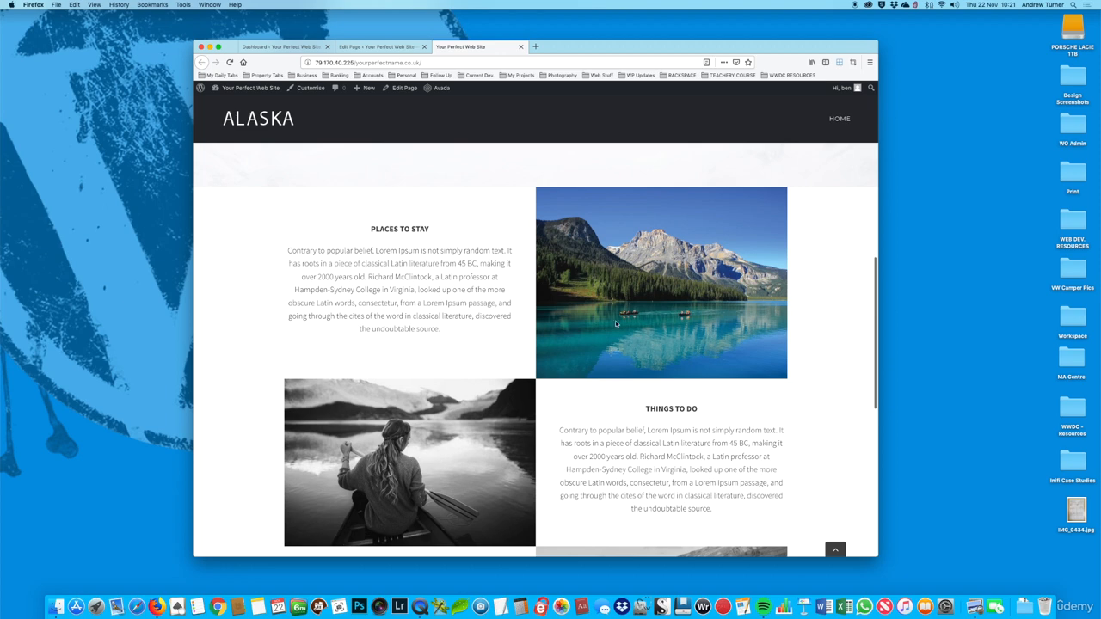
scroll(664, 327, "down", 2)
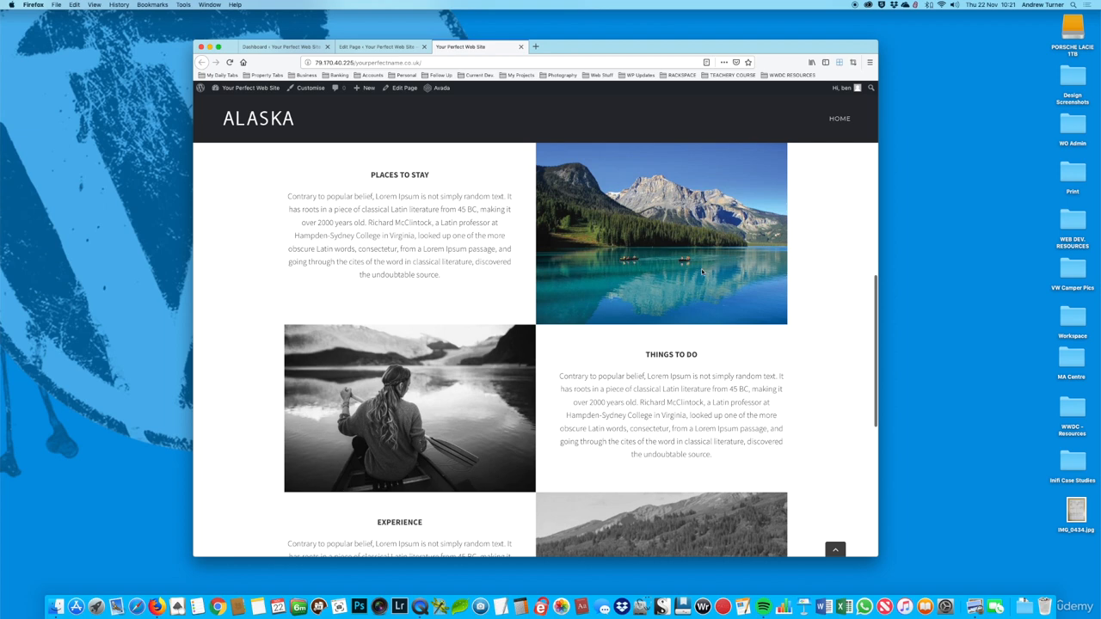
scroll(701, 272, "down", 1)
scroll(690, 327, "down", 3)
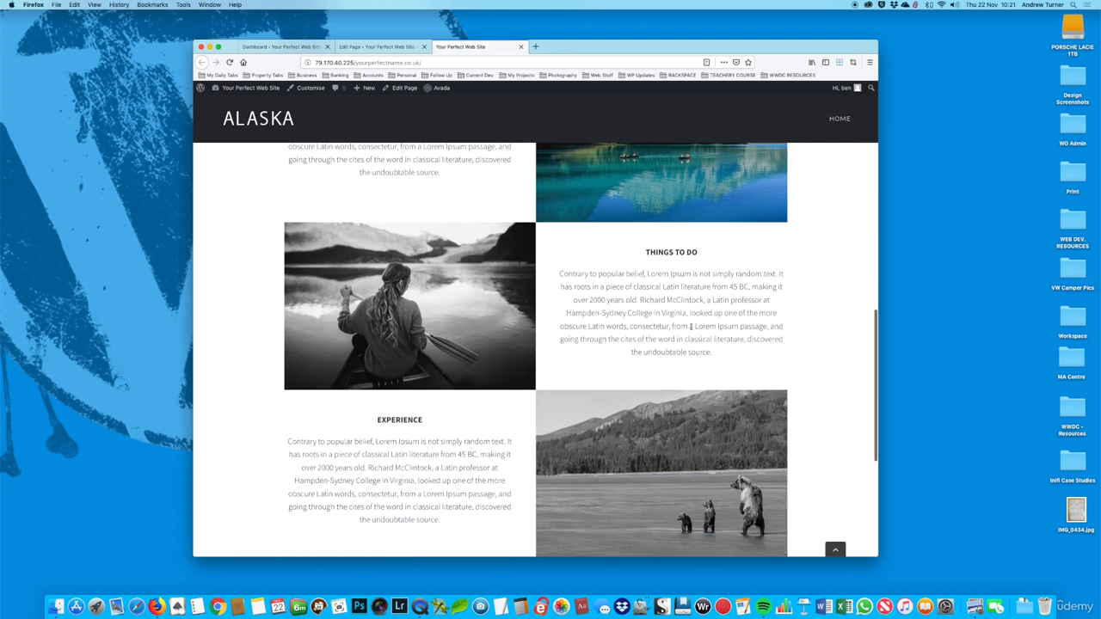
scroll(676, 322, "down", 1)
scroll(669, 325, "down", 1)
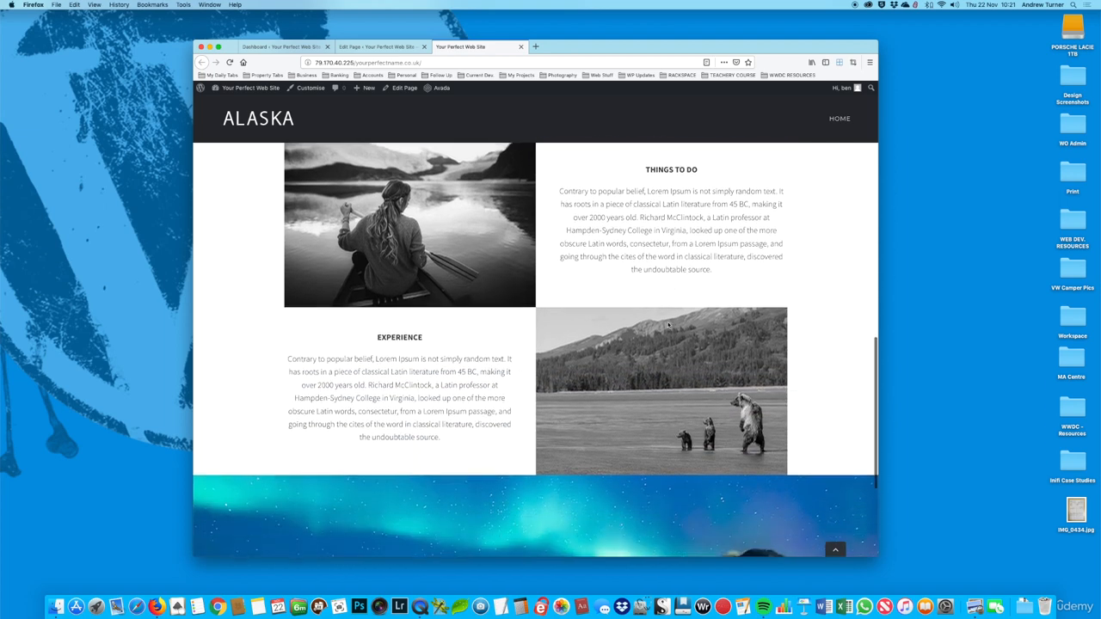
scroll(471, 281, "down", 1)
scroll(518, 343, "down", 1)
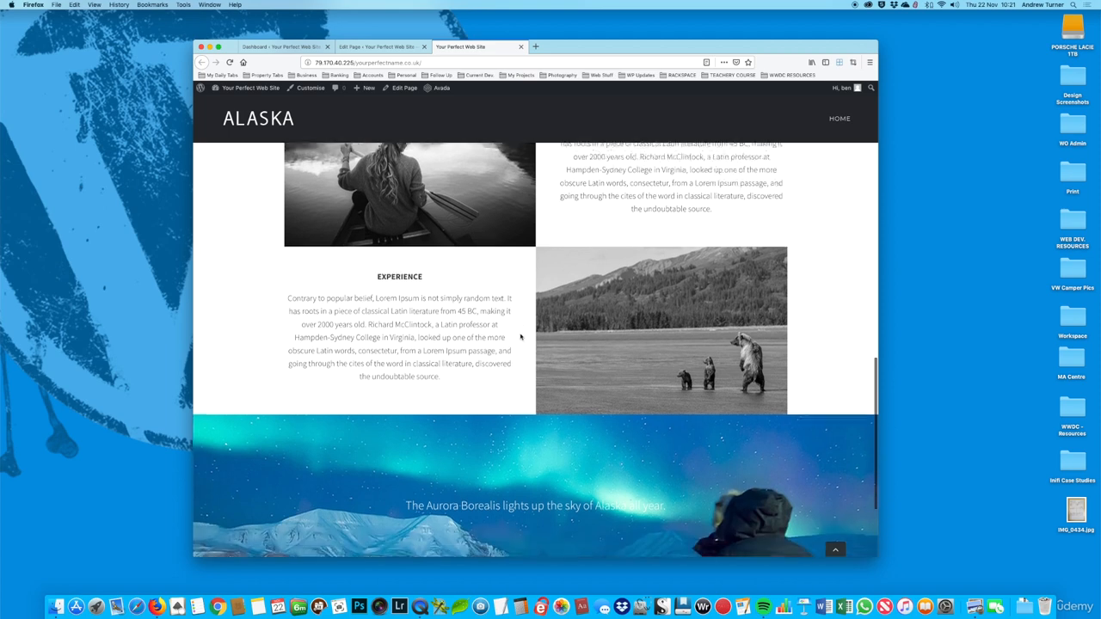
scroll(633, 303, "down", 1)
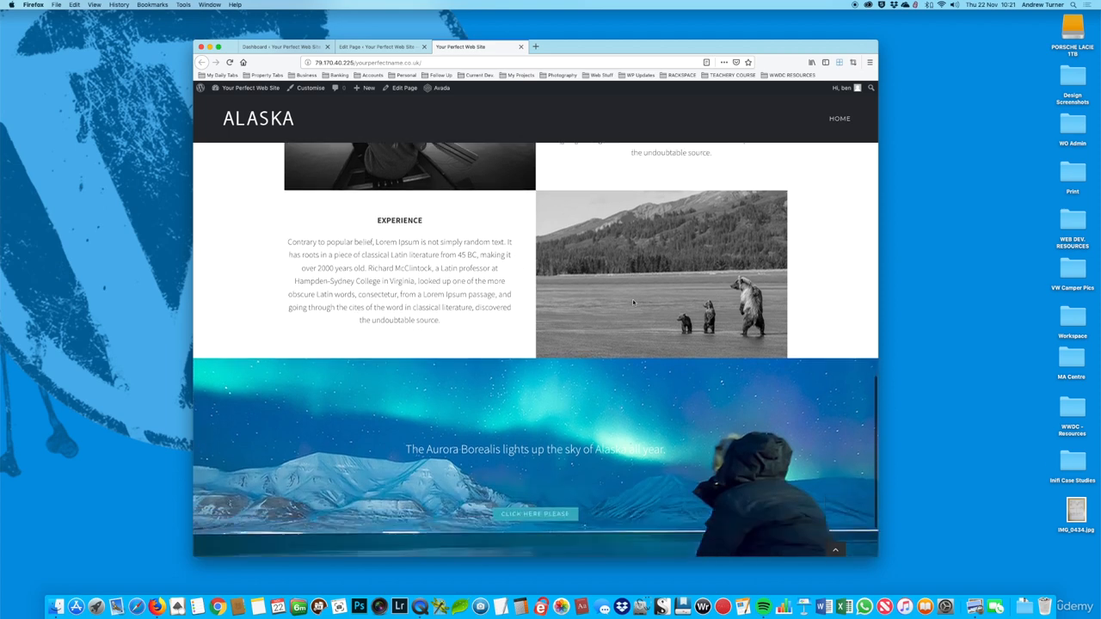
scroll(630, 301, "down", 2)
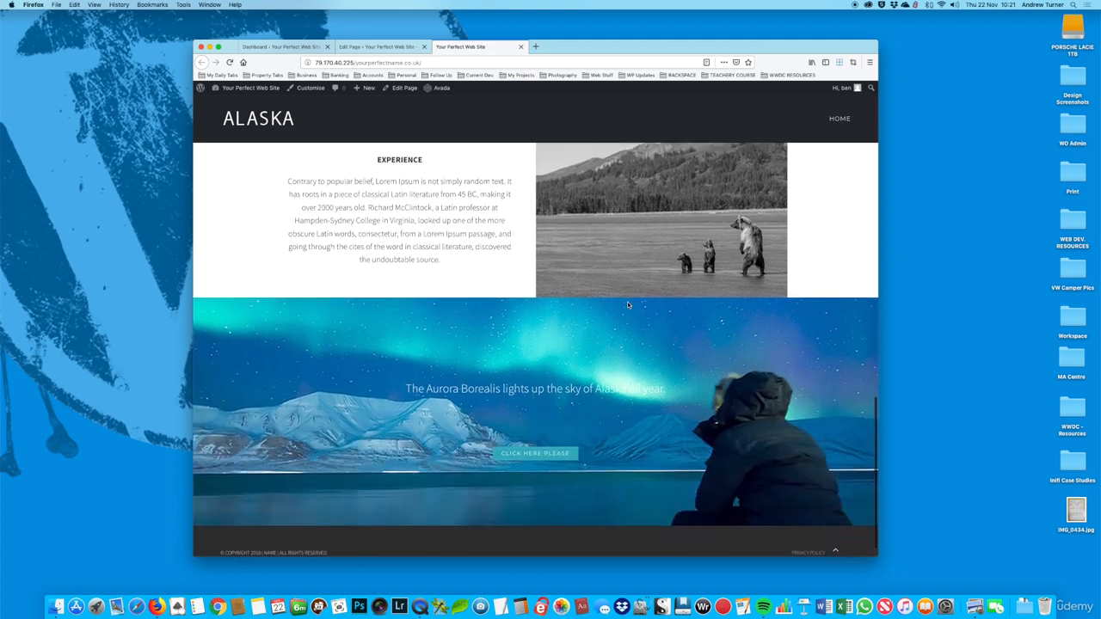
Step: Review the alternating text-and-image rows from Places To Stay through Experience on the live page
scroll(627, 305, "up", 8)
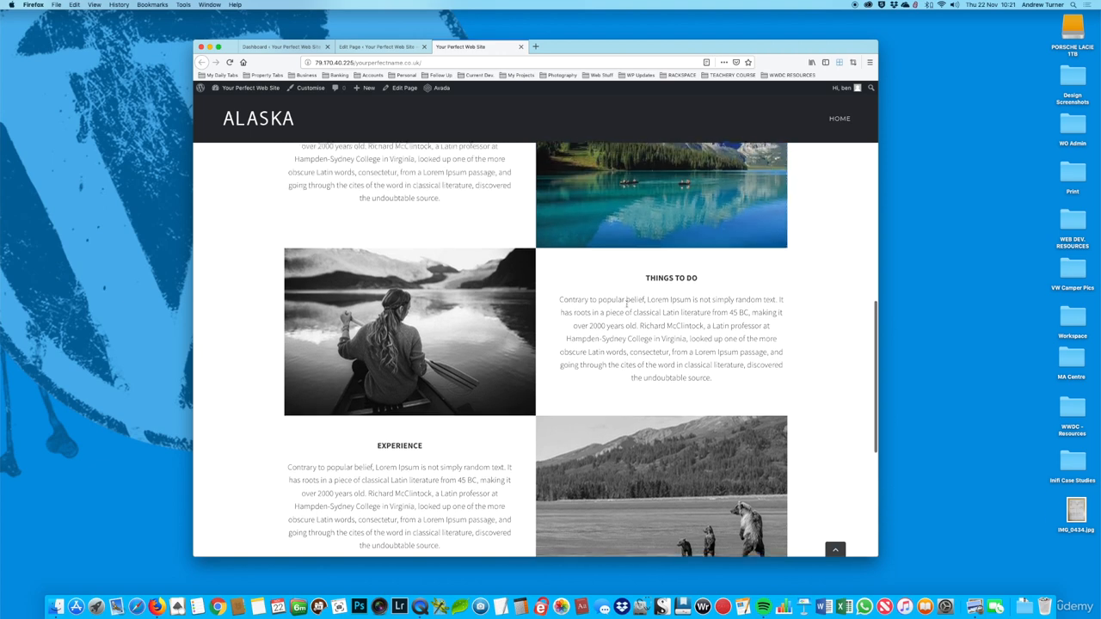
scroll(627, 307, "down", 1)
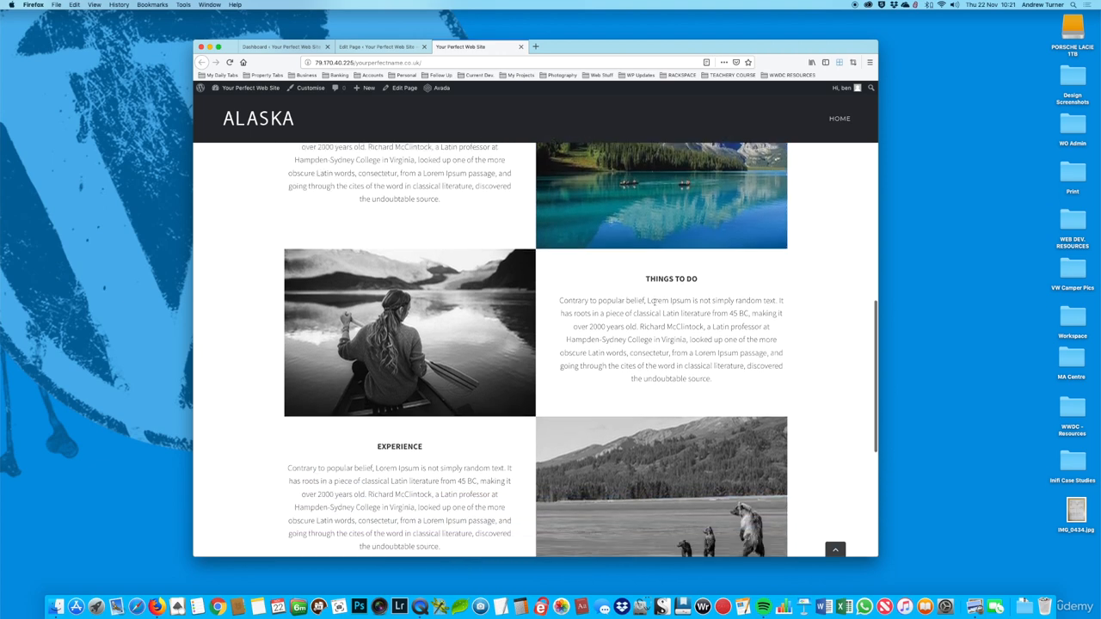
scroll(655, 301, "down", 5)
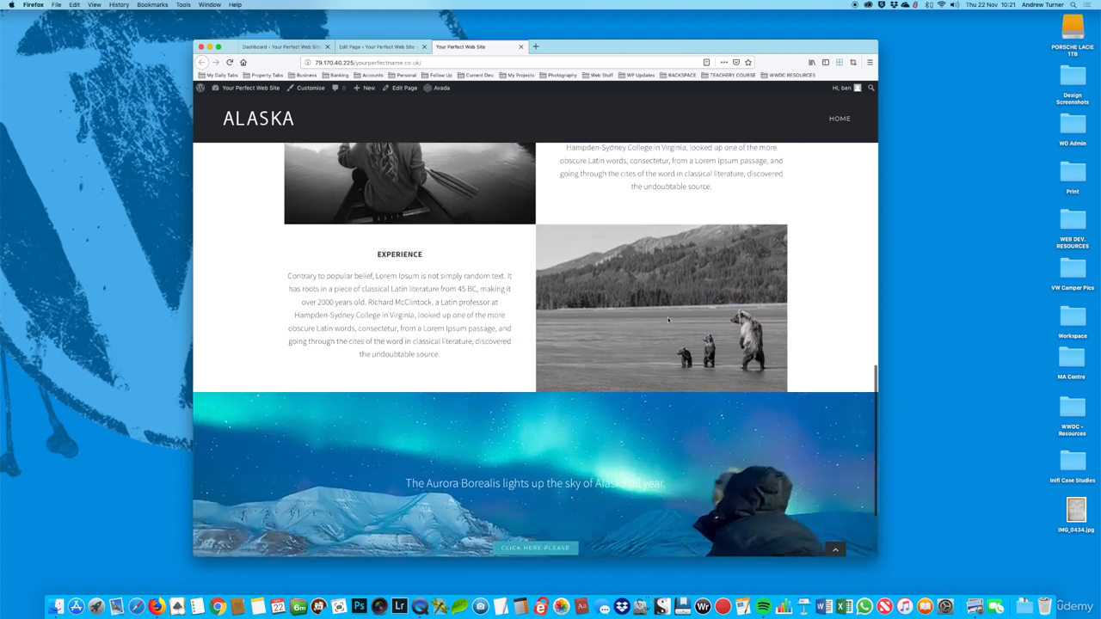
scroll(613, 298, "up", 5)
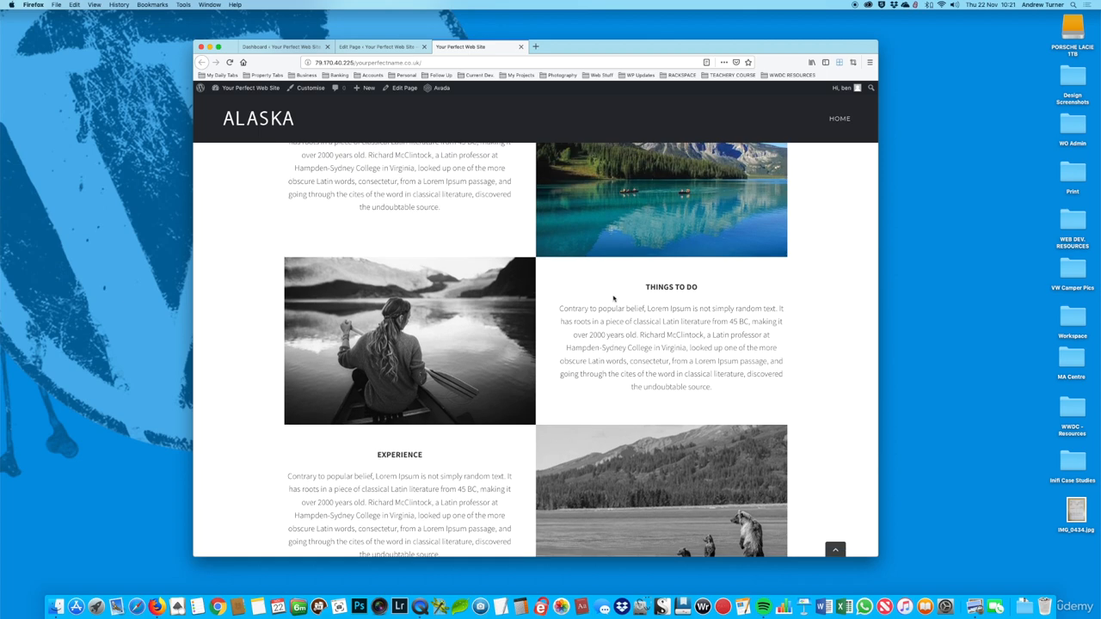
scroll(614, 298, "down", 2)
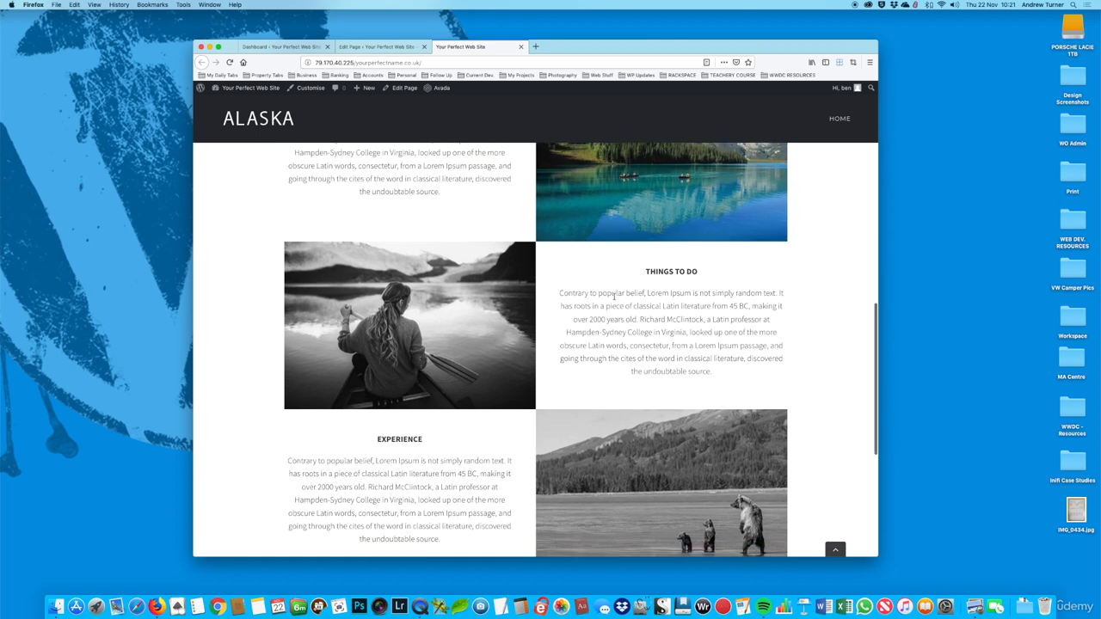
scroll(643, 308, "up", 3)
scroll(644, 308, "up", 4)
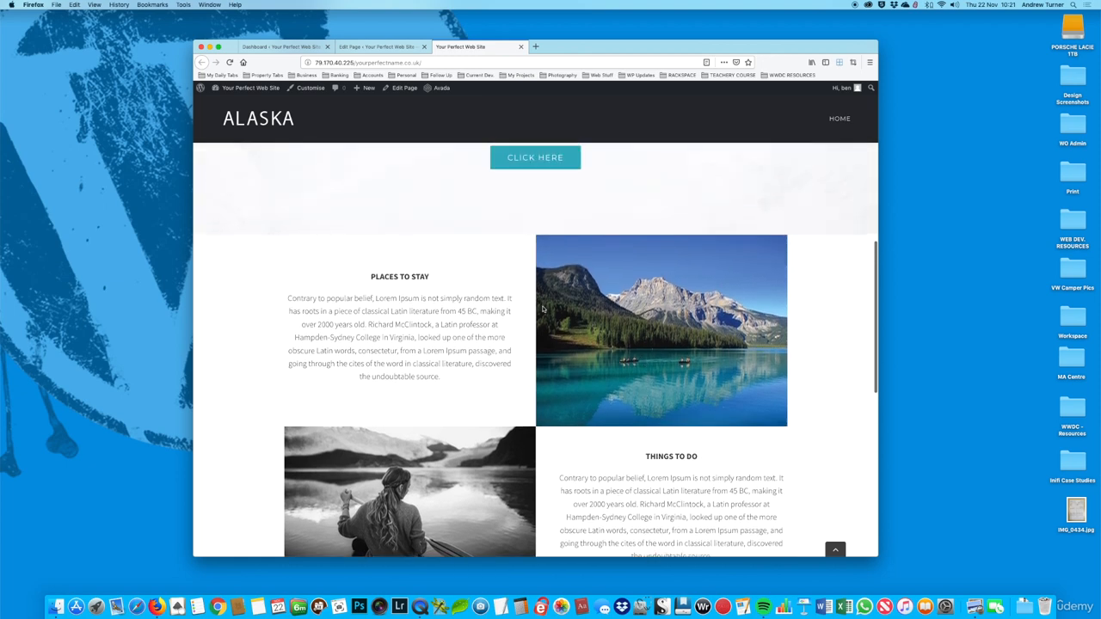
scroll(620, 355, "down", 4)
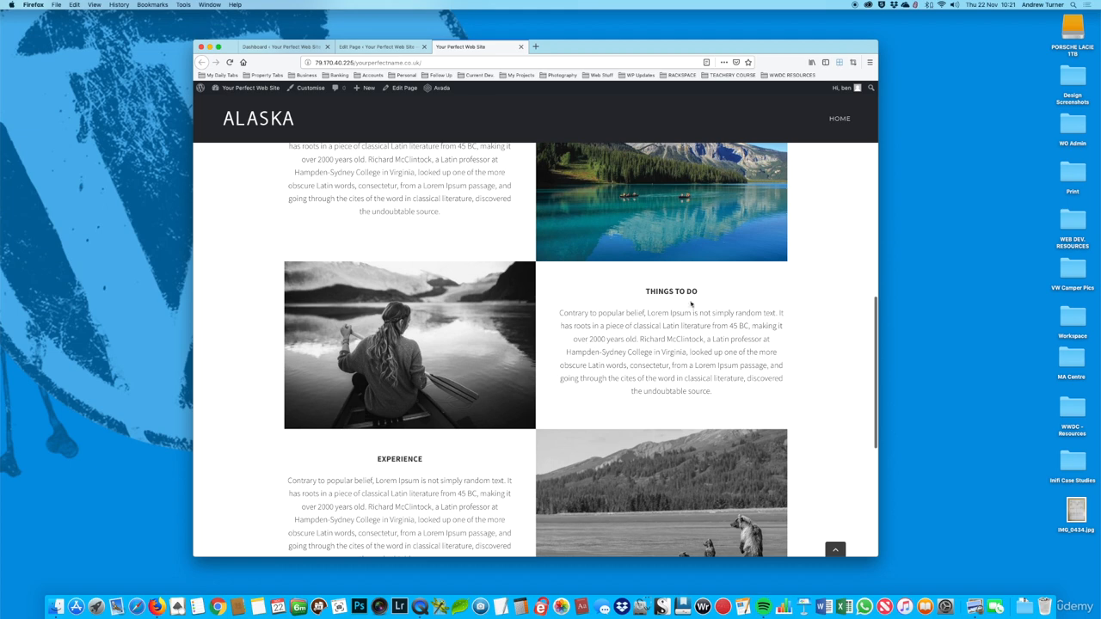
Step: In the page editor, move the Things To Do container above the Places To Stay container
left_click(376, 48)
scroll(570, 294, "down", 10)
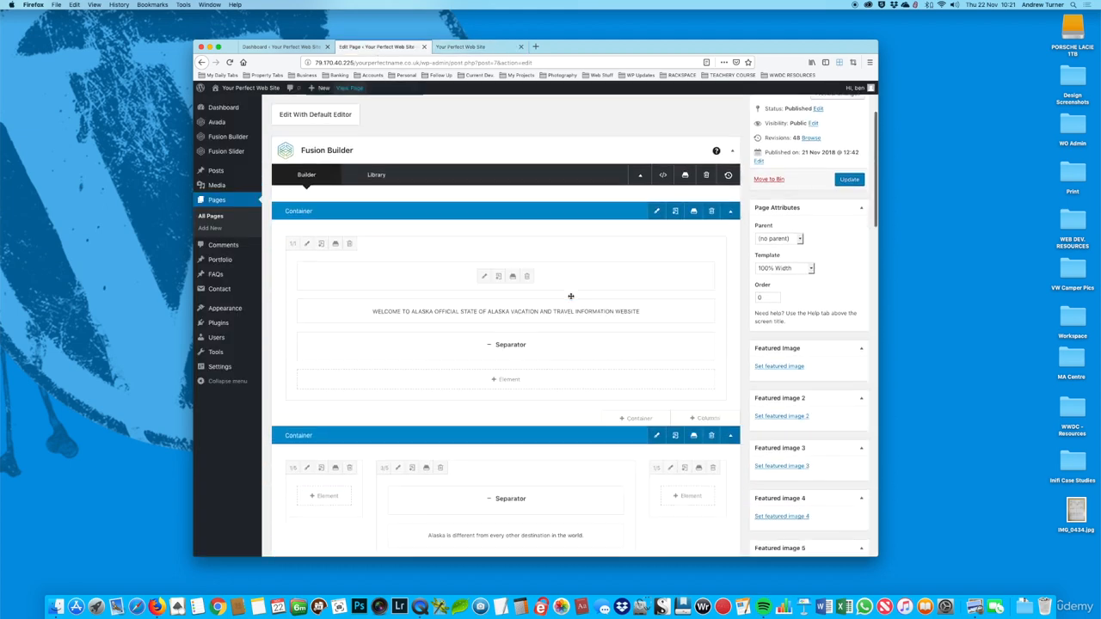
scroll(570, 296, "down", 8)
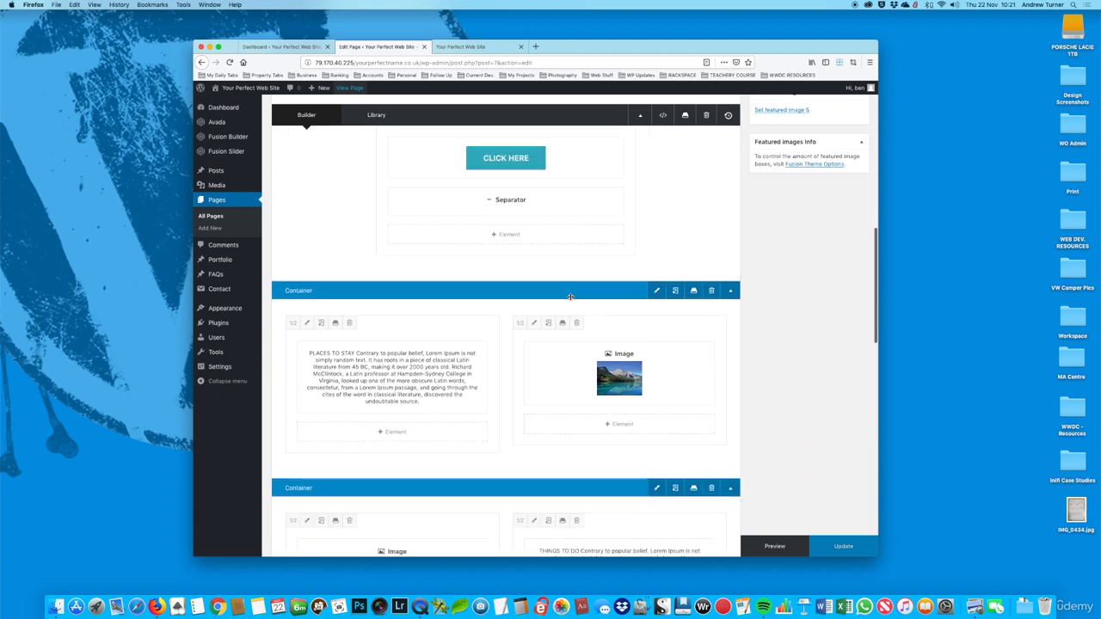
scroll(572, 296, "down", 1)
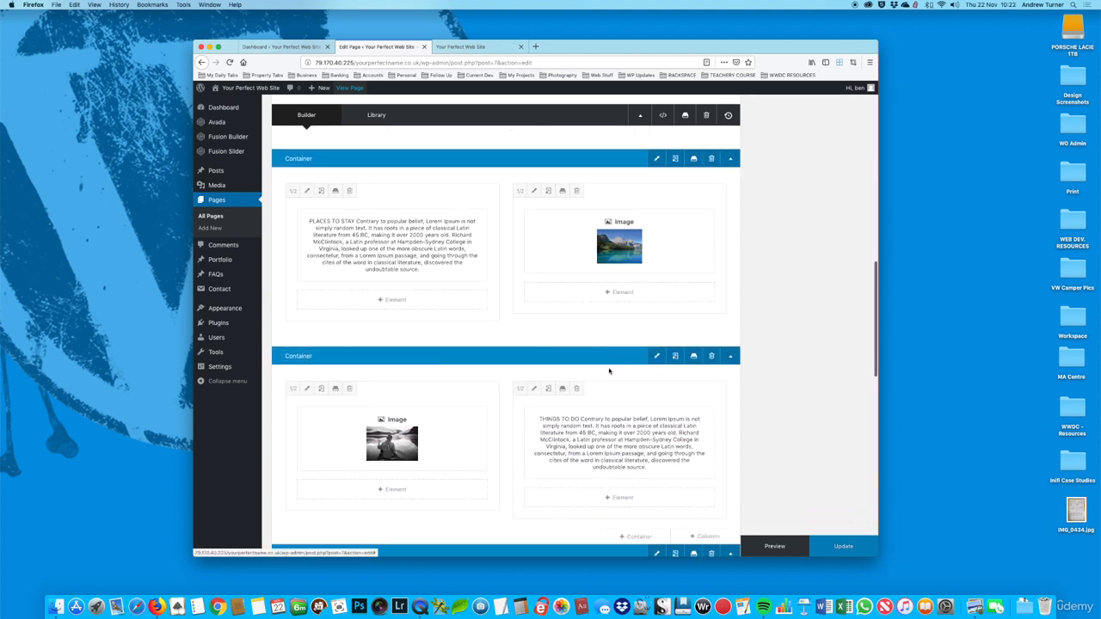
scroll(485, 362, "up", 2)
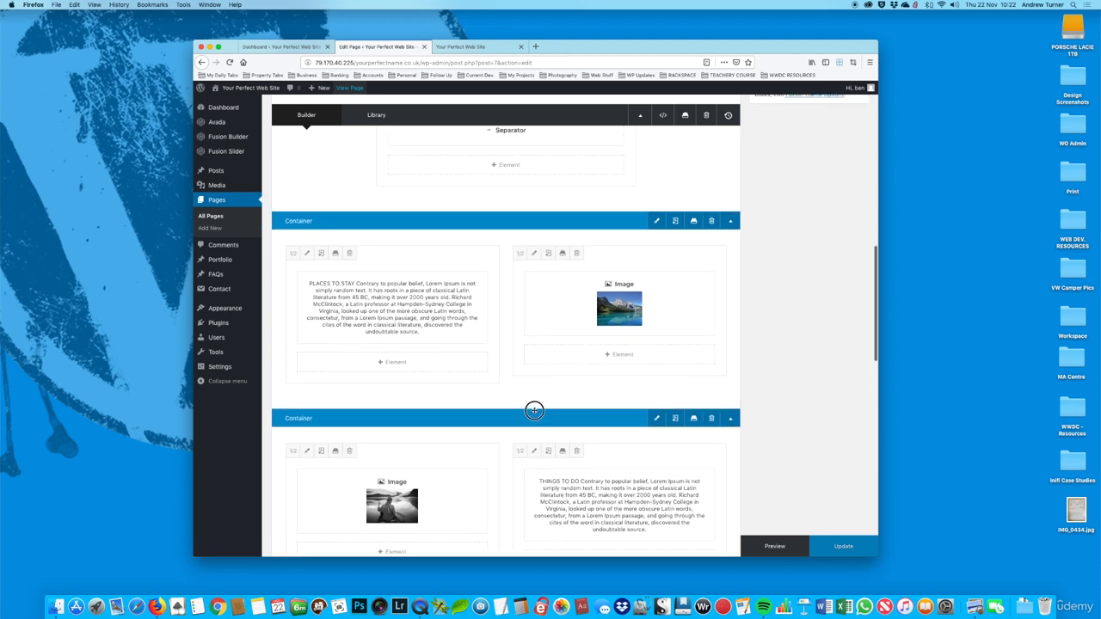
left_click_drag(534, 410, 534, 224)
scroll(737, 373, "down", 3)
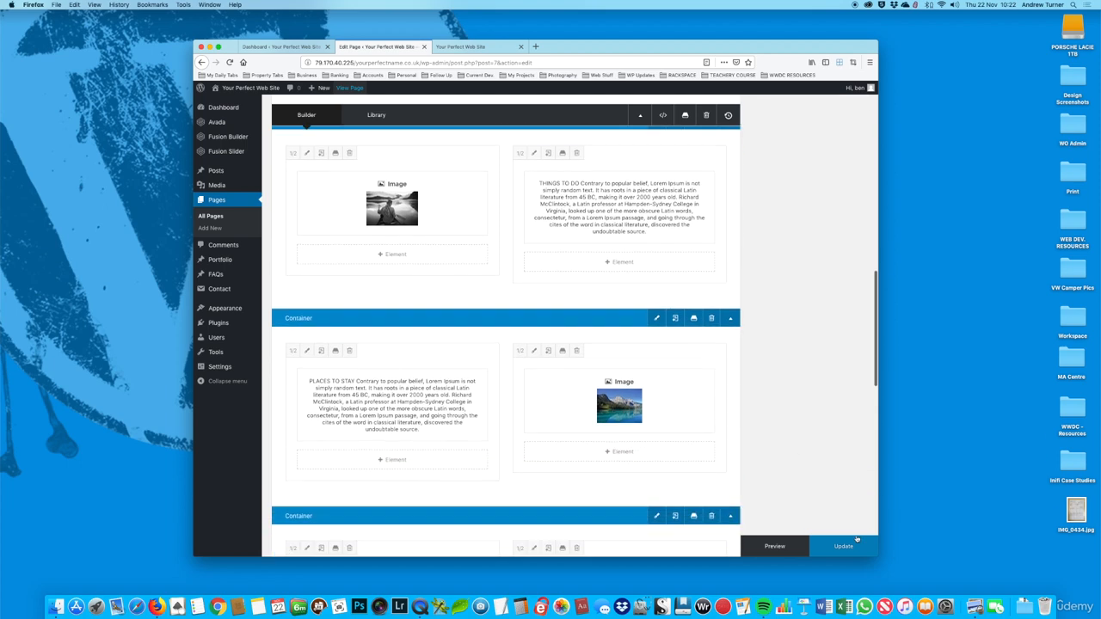
Step: Update the page with the new container order and reload the live site
left_click(857, 540)
scroll(790, 400, "down", 3)
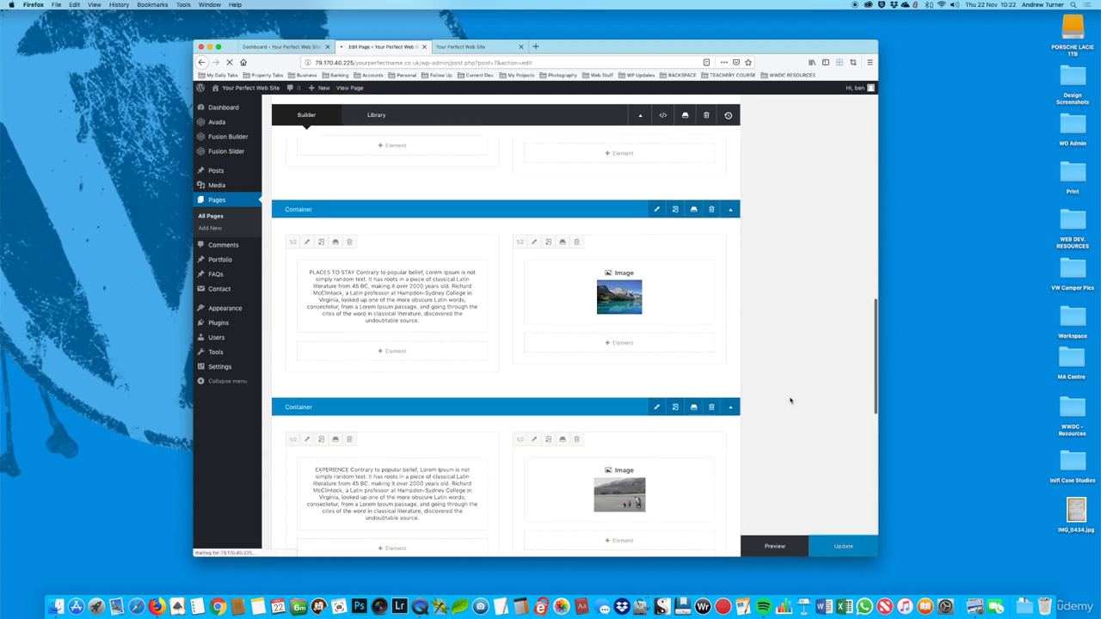
left_click(465, 47)
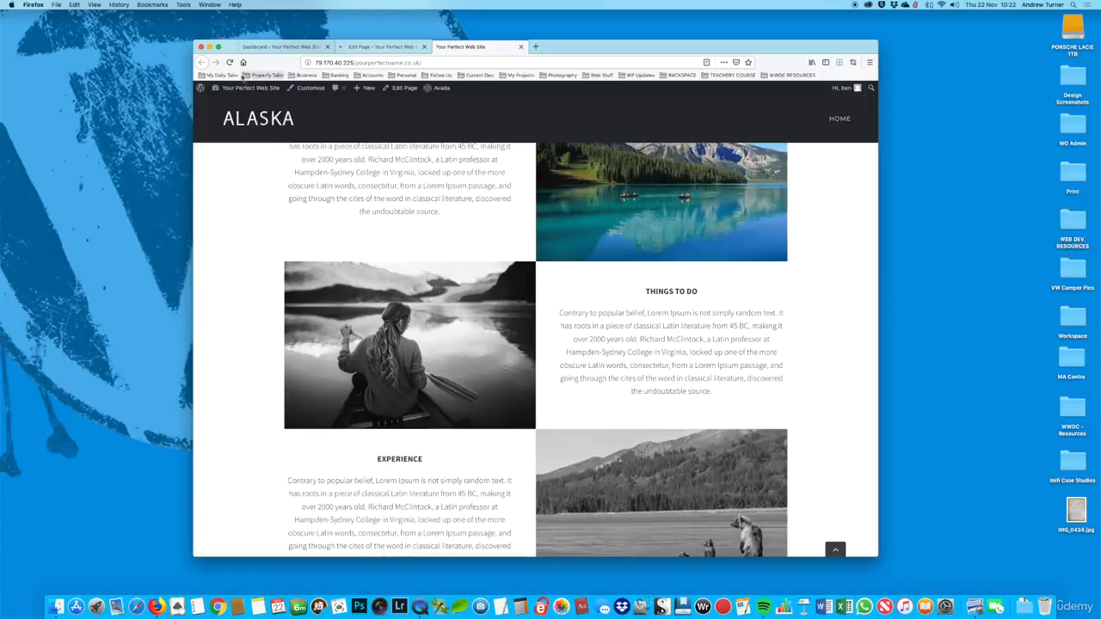
left_click(229, 62)
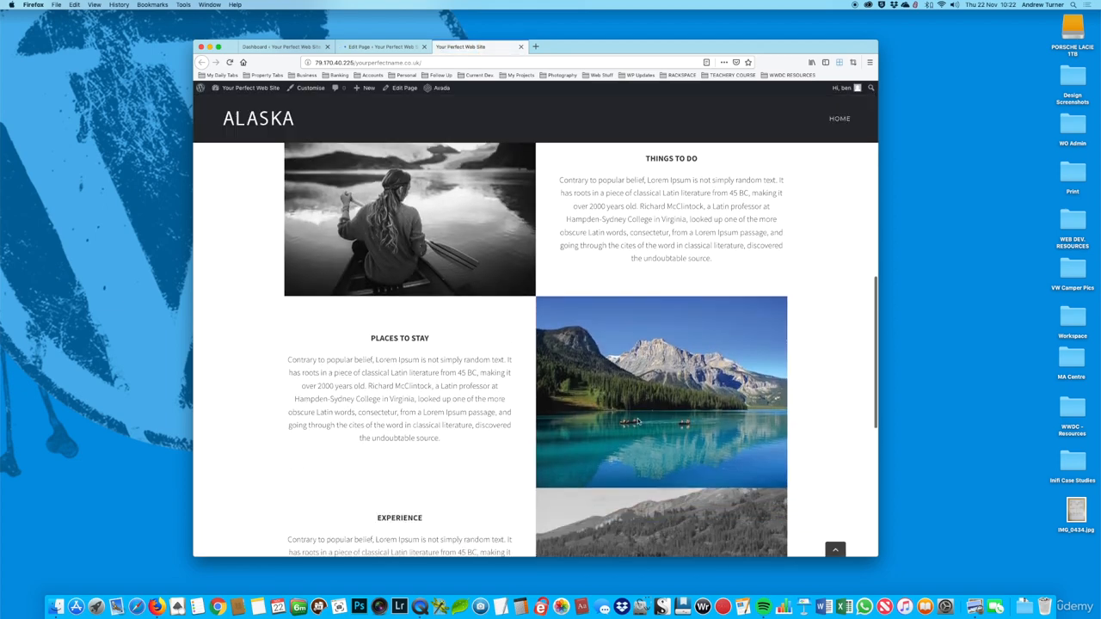
Step: Check how the Things To Do, Places To Stay and Experience rows alternate on the reloaded live page
scroll(721, 421, "down", 3)
scroll(721, 420, "down", 3)
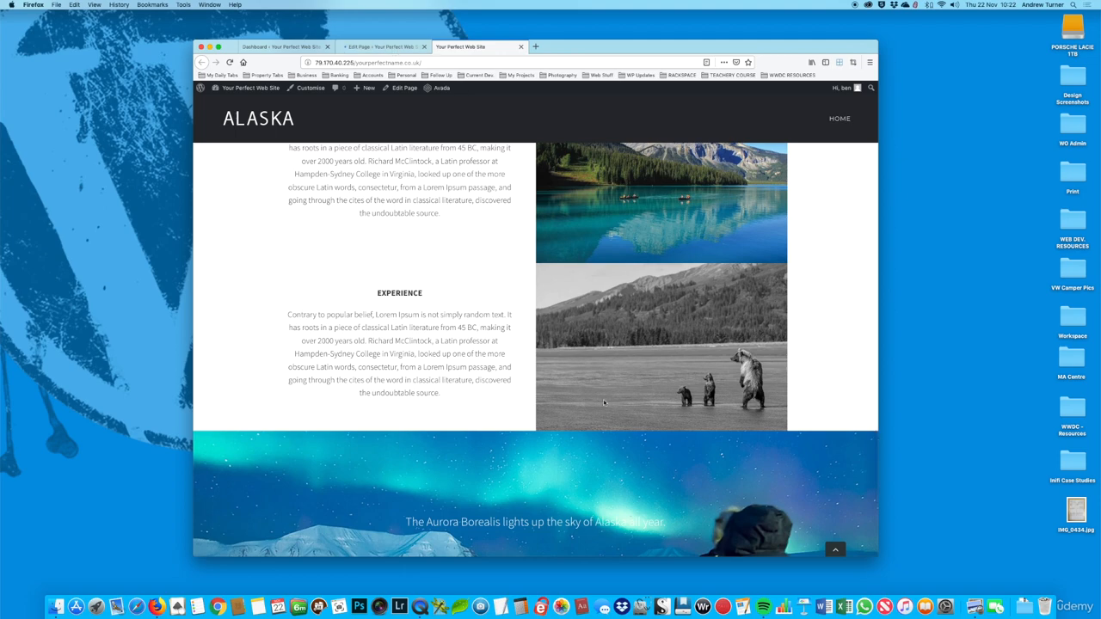
scroll(645, 358, "down", 2)
scroll(644, 359, "up", 7)
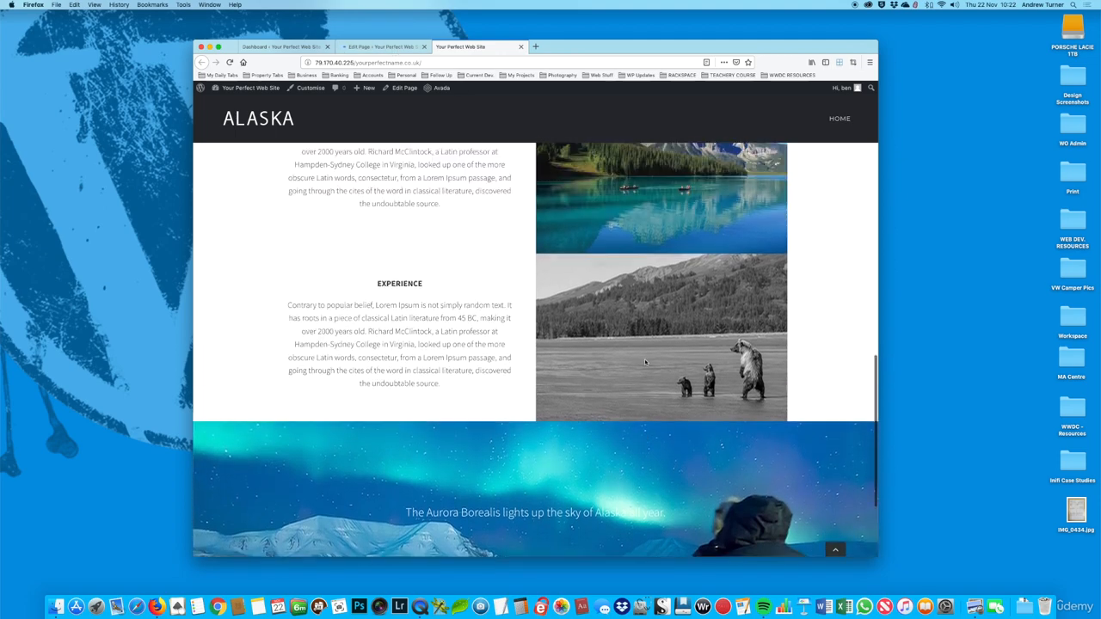
scroll(644, 363, "up", 3)
scroll(644, 363, "down", 2)
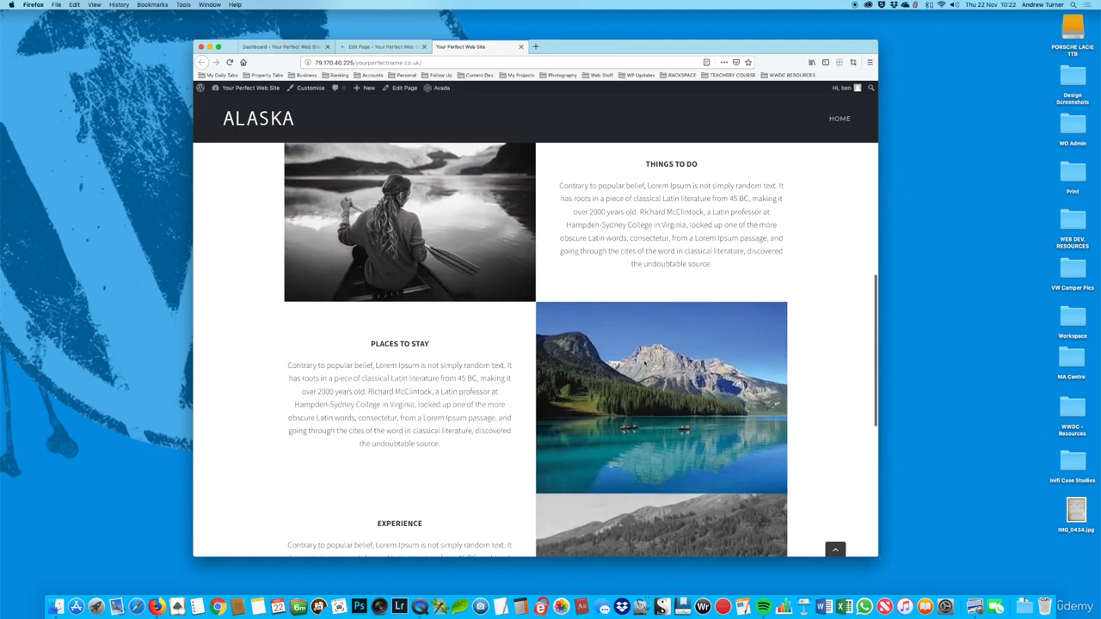
scroll(619, 376, "down", 3)
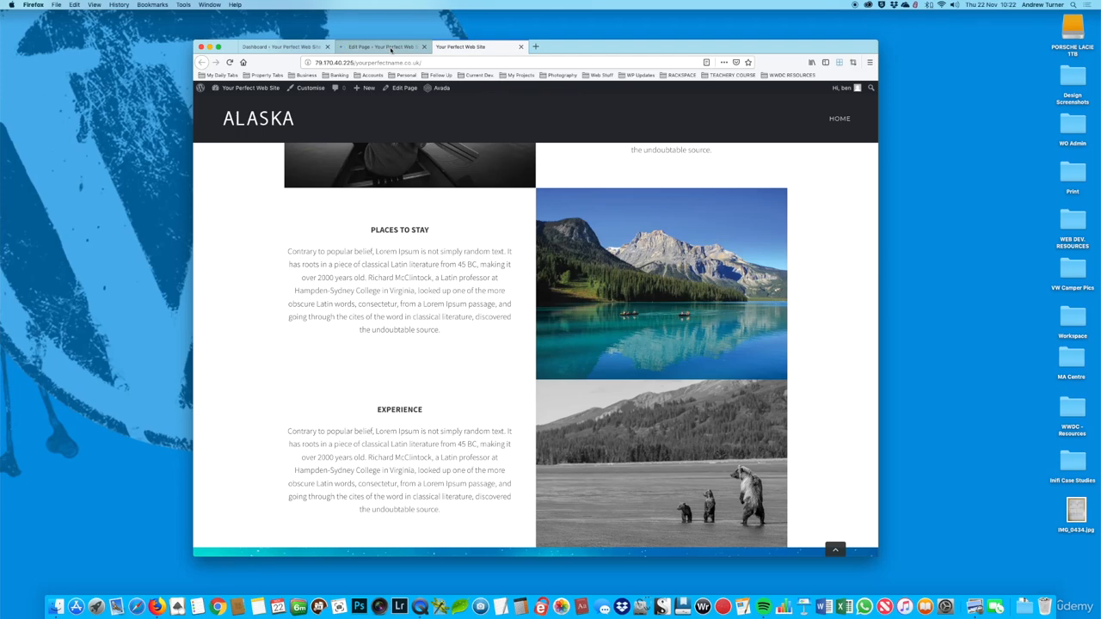
Step: In the page editor, swap the Experience container's columns so the bear image comes before the text
left_click(391, 49)
scroll(608, 254, "down", 10)
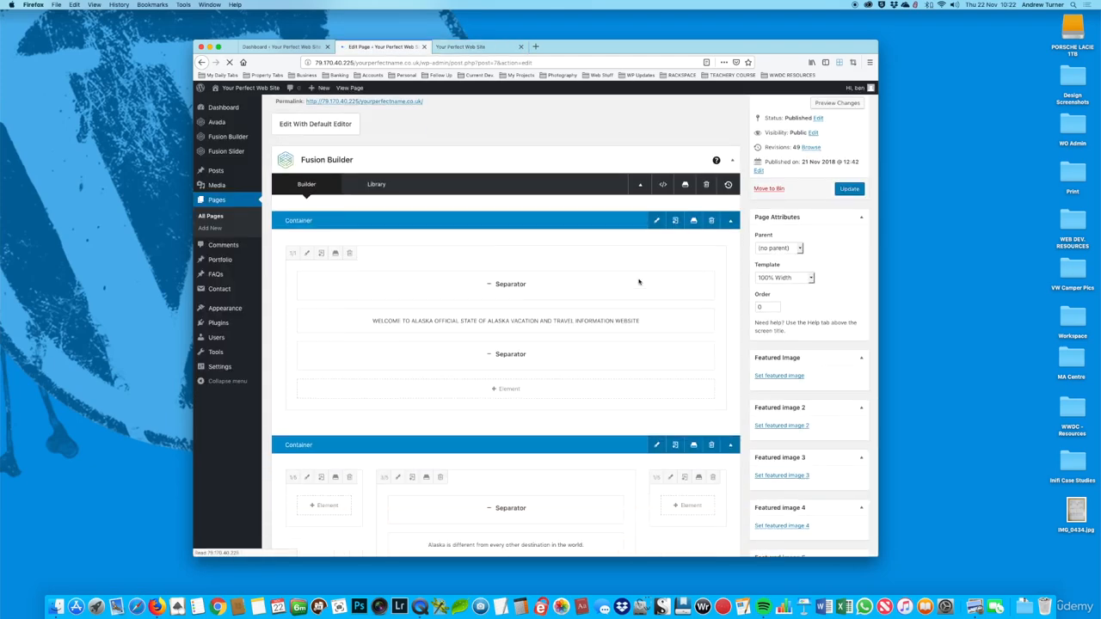
scroll(638, 282, "down", 10)
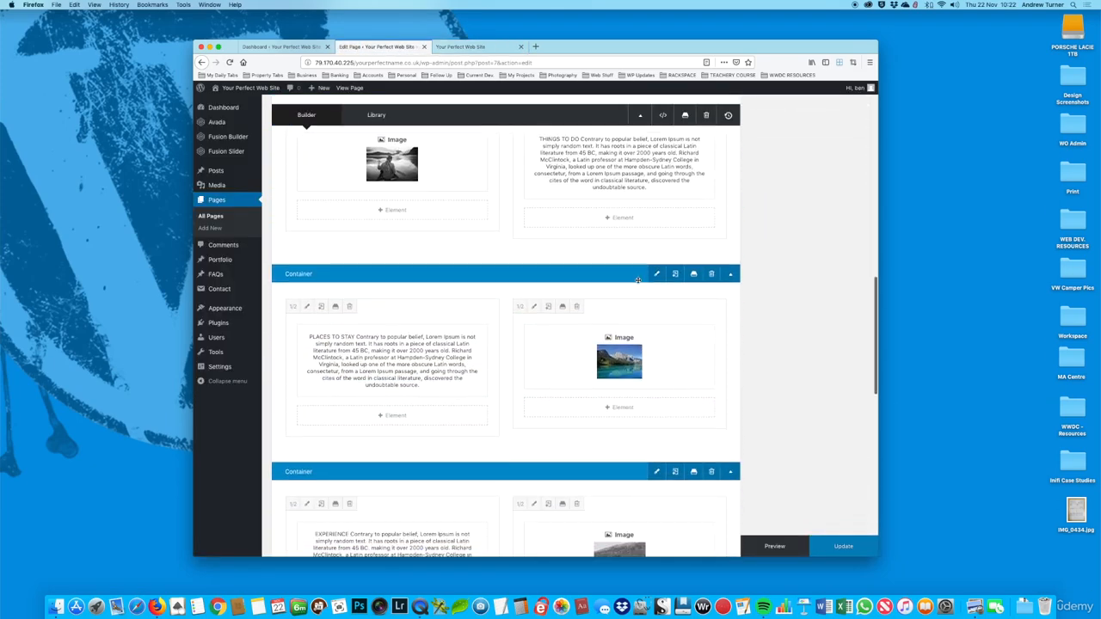
scroll(637, 281, "down", 1)
scroll(637, 277, "up", 1)
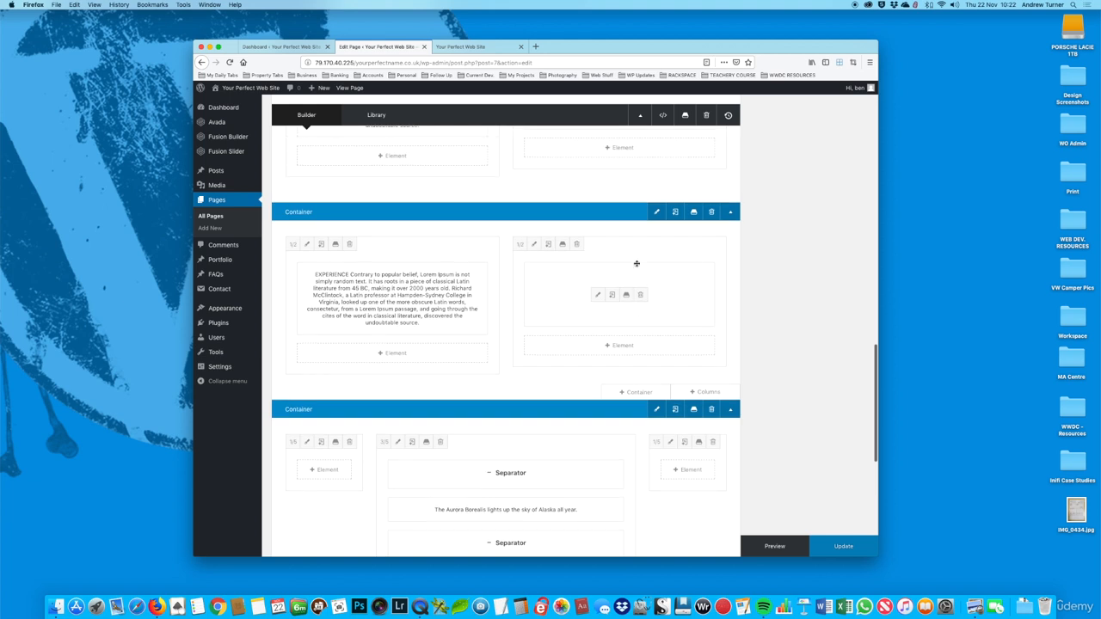
left_click(617, 244)
left_click_drag(617, 244, 418, 248)
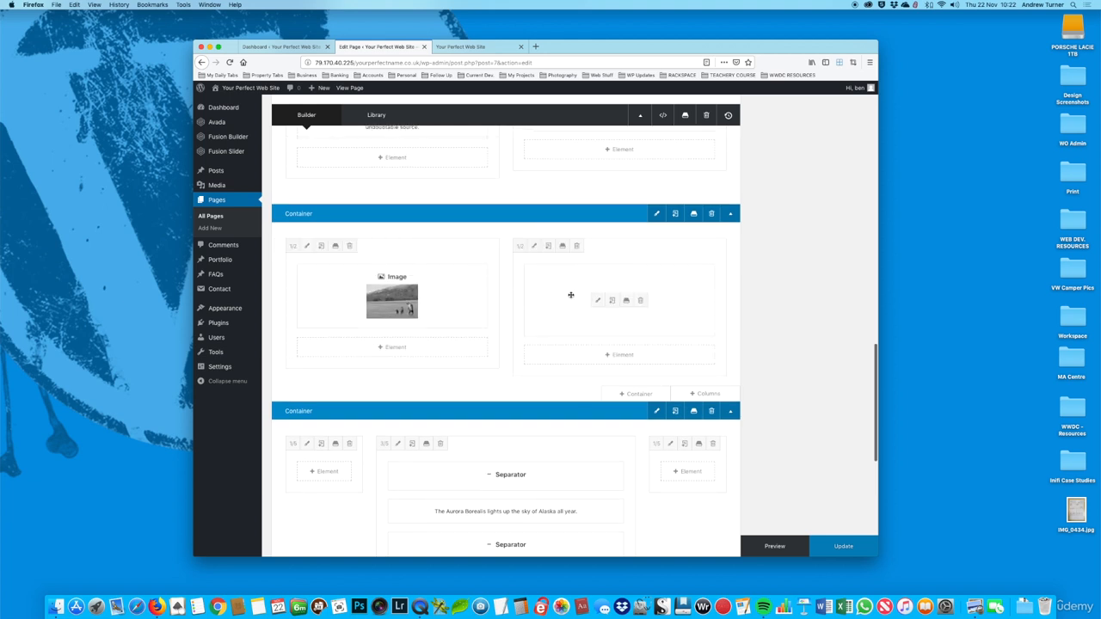
Step: Clear the Experience text column's right padding, set its left padding to 8%, and save the column settings
left_click(534, 246)
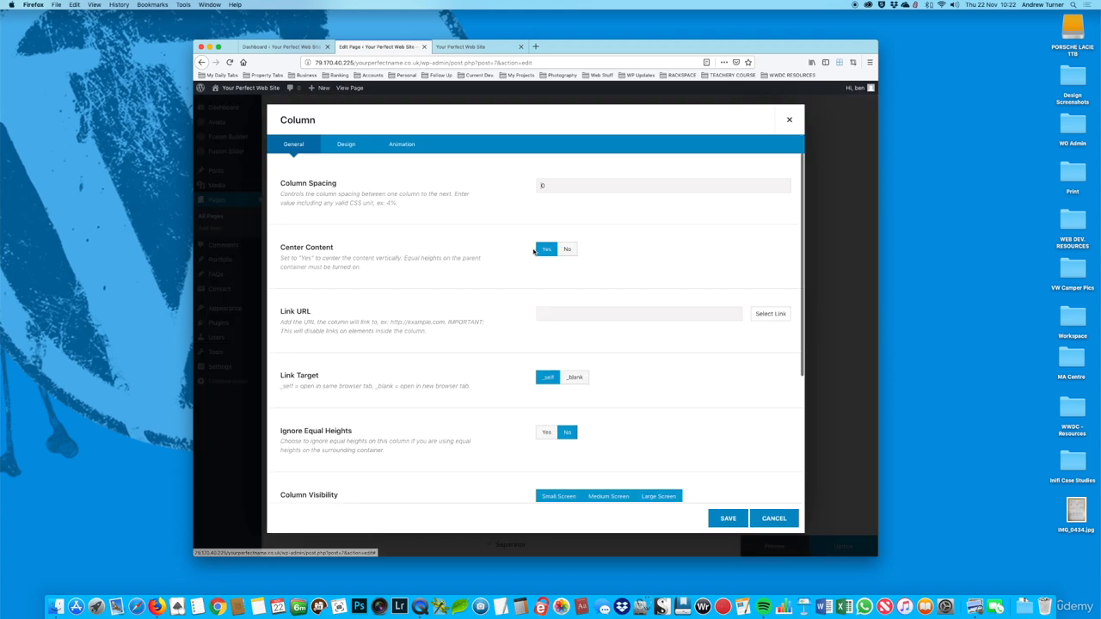
left_click(347, 145)
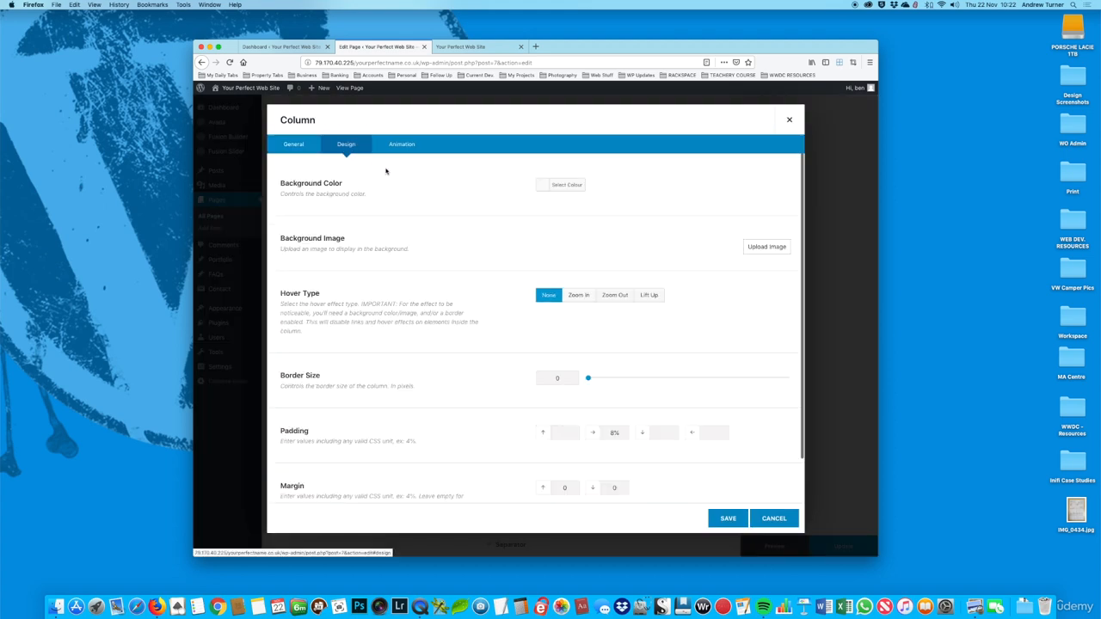
scroll(606, 329, "down", 3)
left_click_drag(622, 388, 579, 387)
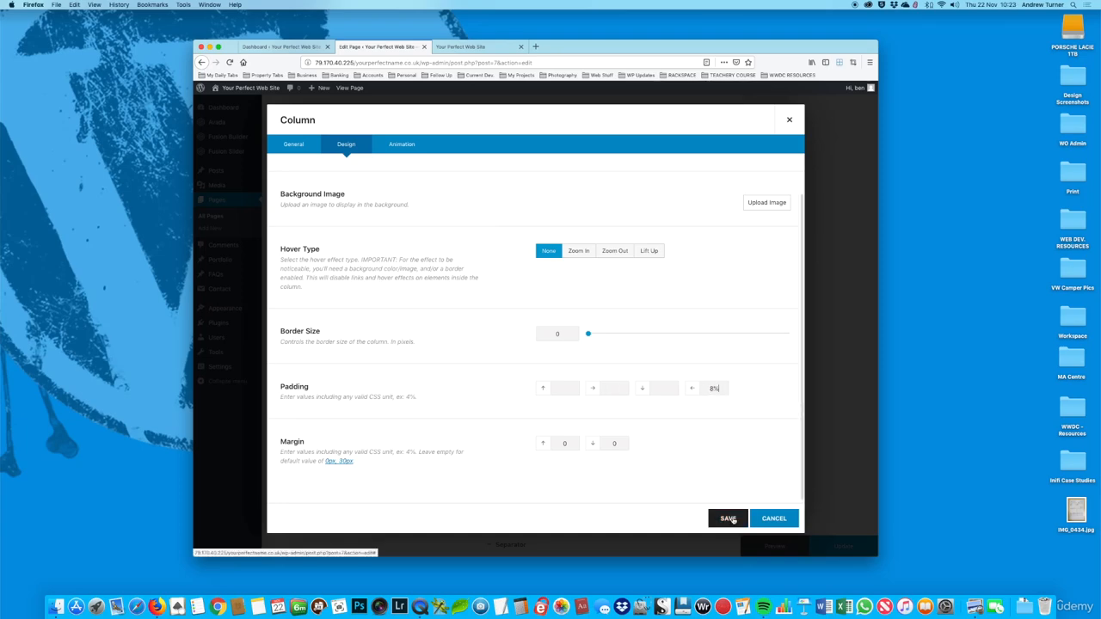
left_click(735, 519)
Step: Update the page with the swapped Experience columns and refresh its live version
left_click(844, 554)
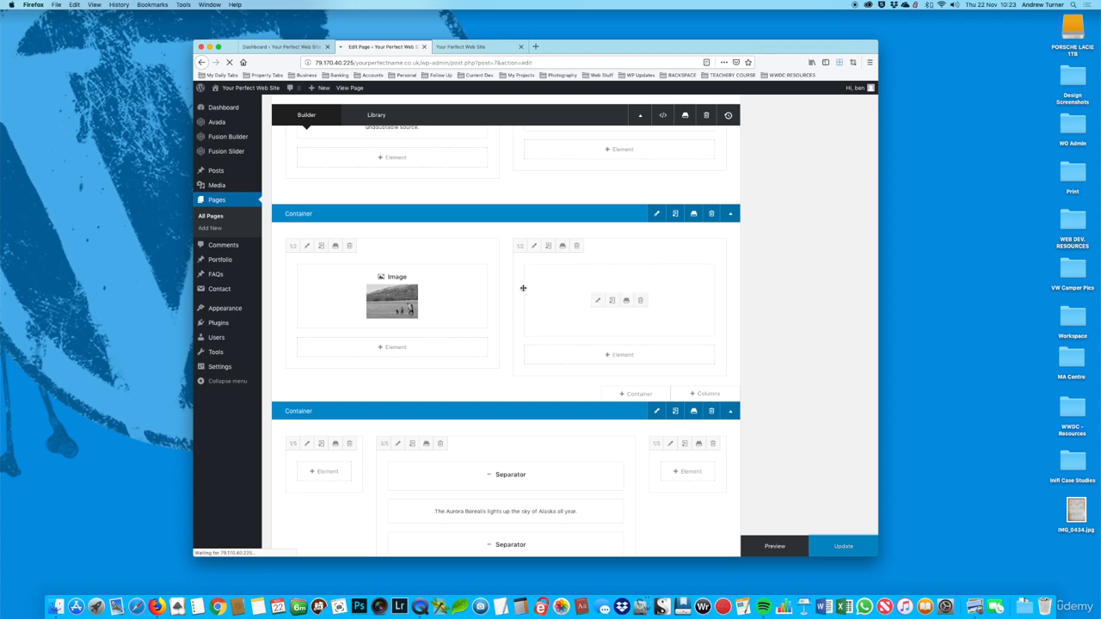
left_click(491, 49)
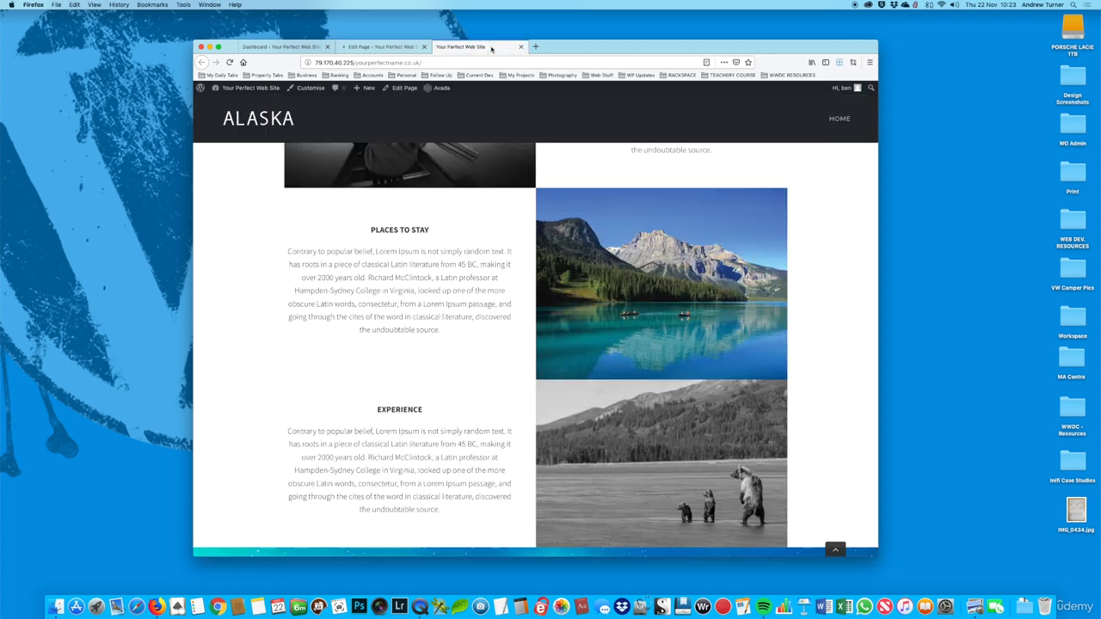
left_click(231, 62)
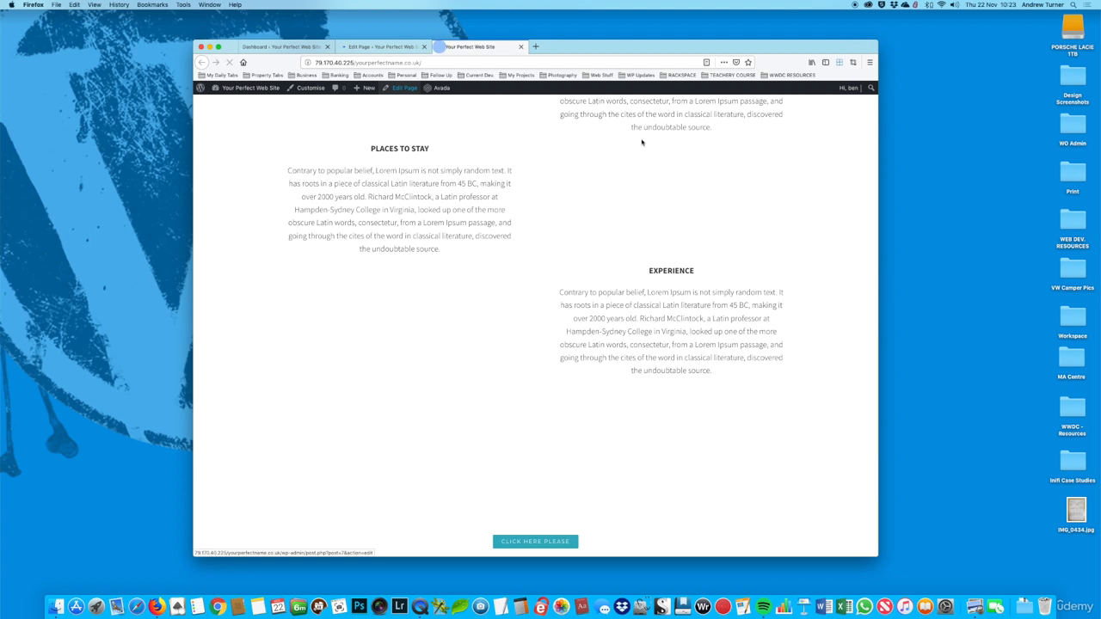
Step: Examine the published home page from the Welcome To Alaska header to the Aurora Borealis banner, checking the alternating rows
scroll(641, 142, "up", 4)
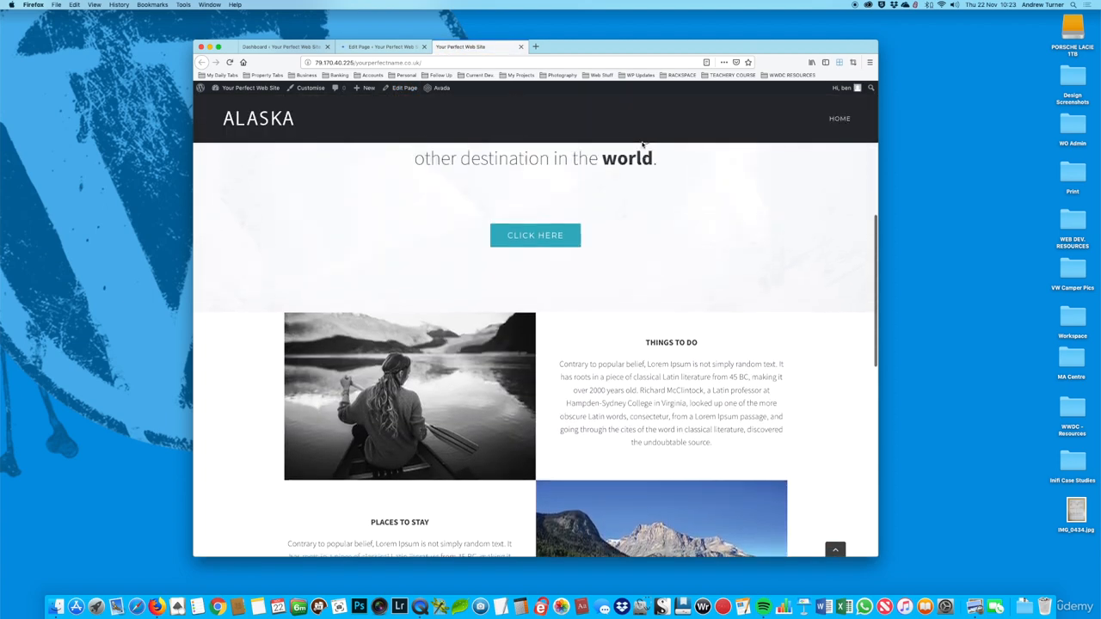
scroll(642, 145, "up", 3)
scroll(642, 144, "down", 5)
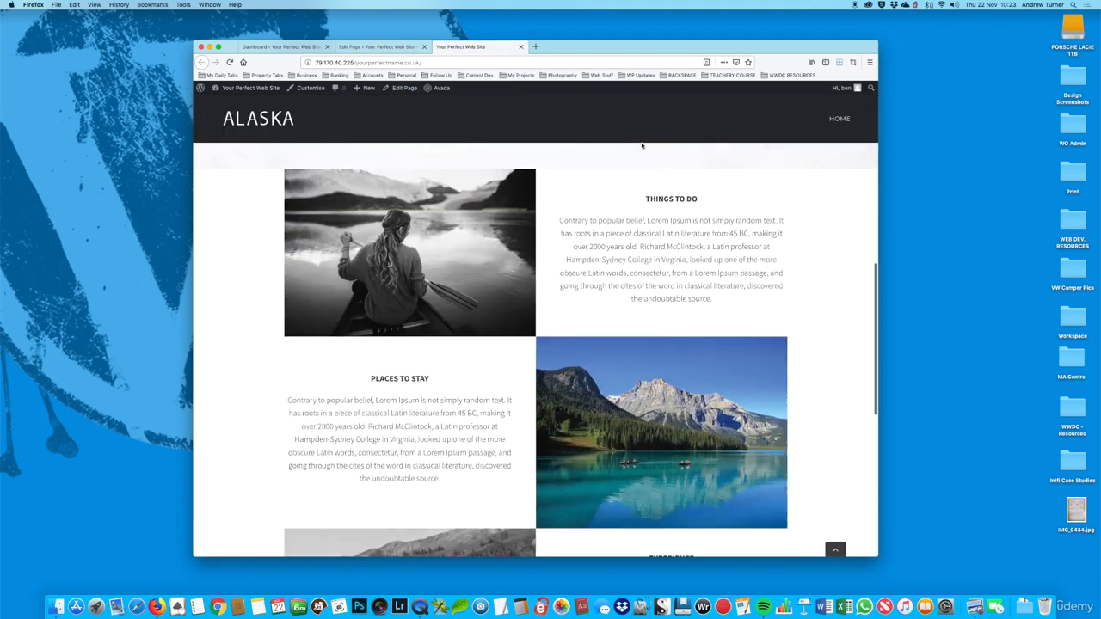
scroll(642, 144, "down", 3)
scroll(642, 145, "down", 2)
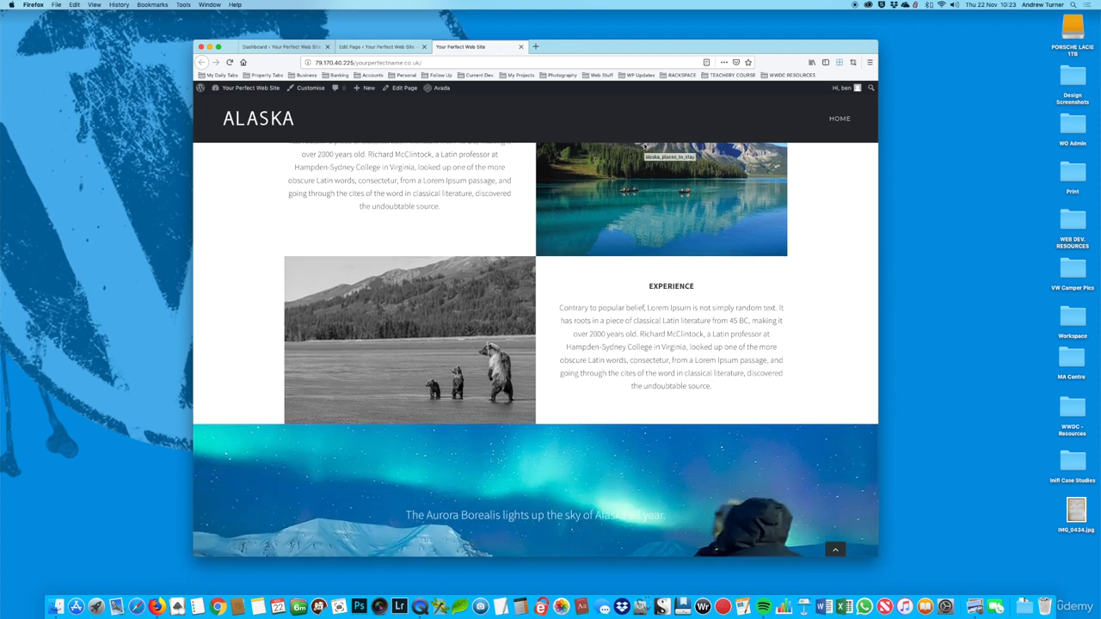
scroll(643, 144, "up", 10)
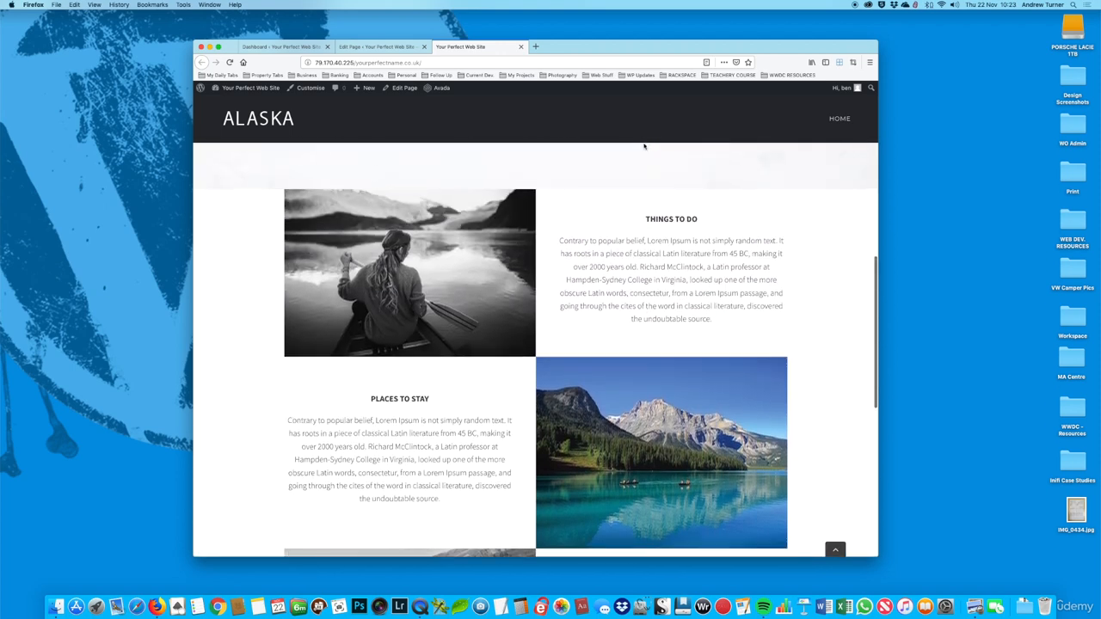
scroll(643, 147, "up", 3)
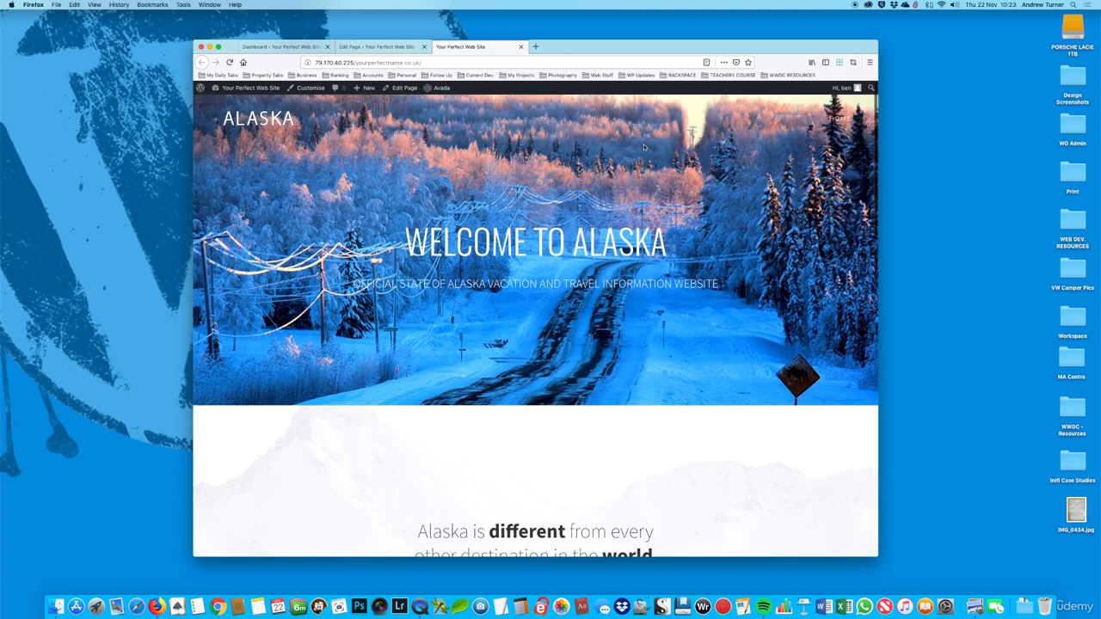
scroll(643, 146, "down", 5)
scroll(643, 147, "down", 5)
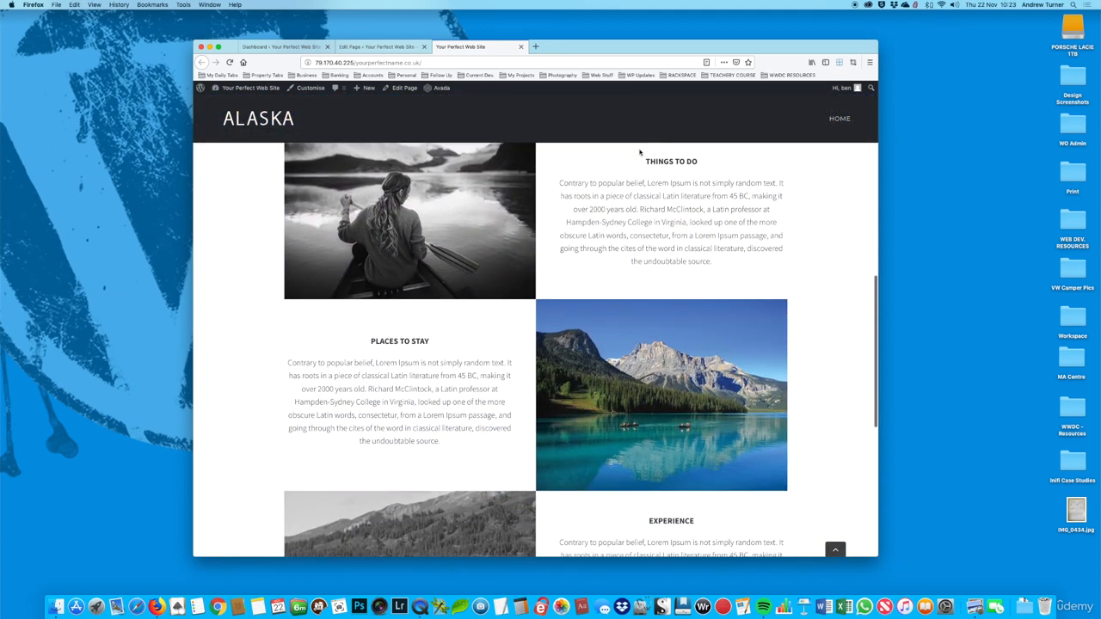
Step: Examine the published Things To Do, Places To Stay and Experience rows for alternating images and text
scroll(640, 152, "down", 1)
scroll(725, 199, "down", 3)
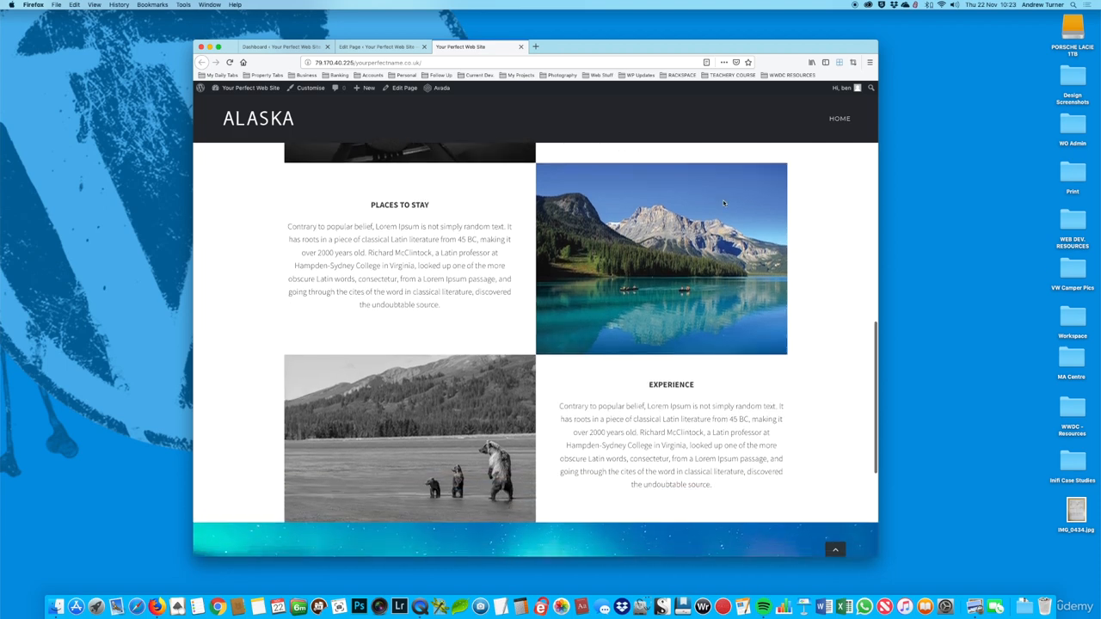
scroll(575, 315, "up", 5)
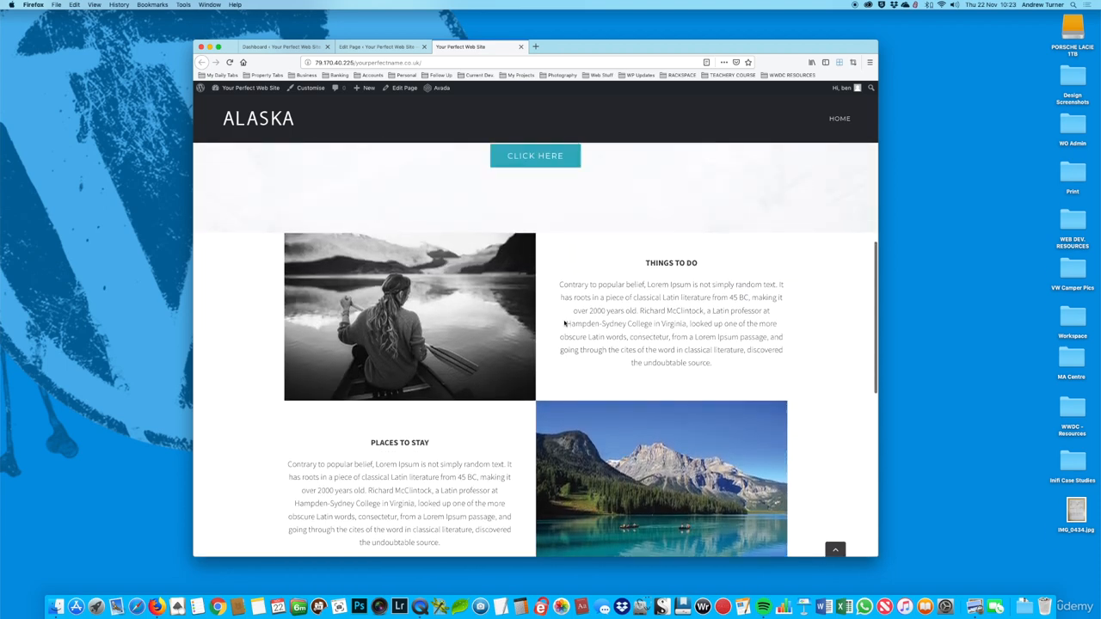
scroll(563, 323, "down", 4)
scroll(563, 327, "down", 2)
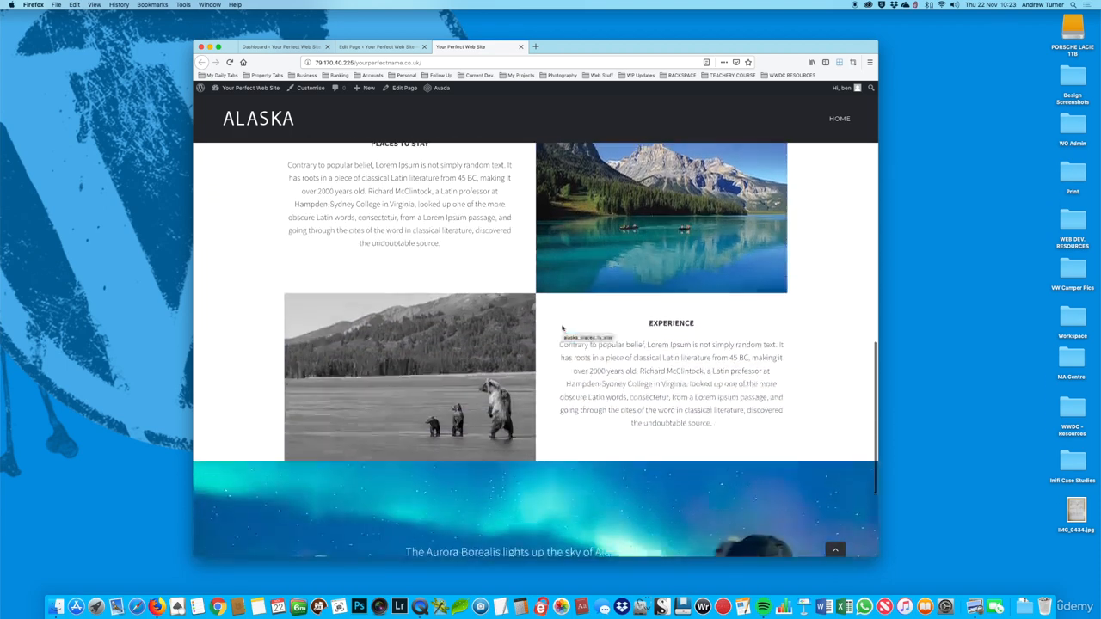
scroll(635, 255, "up", 3)
scroll(636, 255, "up", 2)
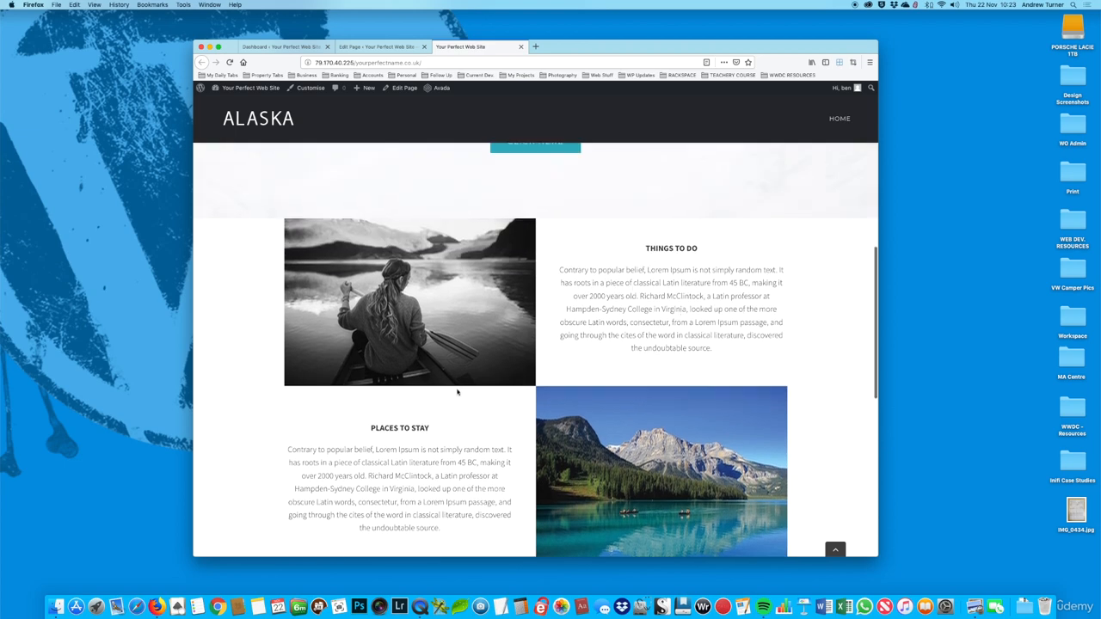
scroll(397, 438, "down", 4)
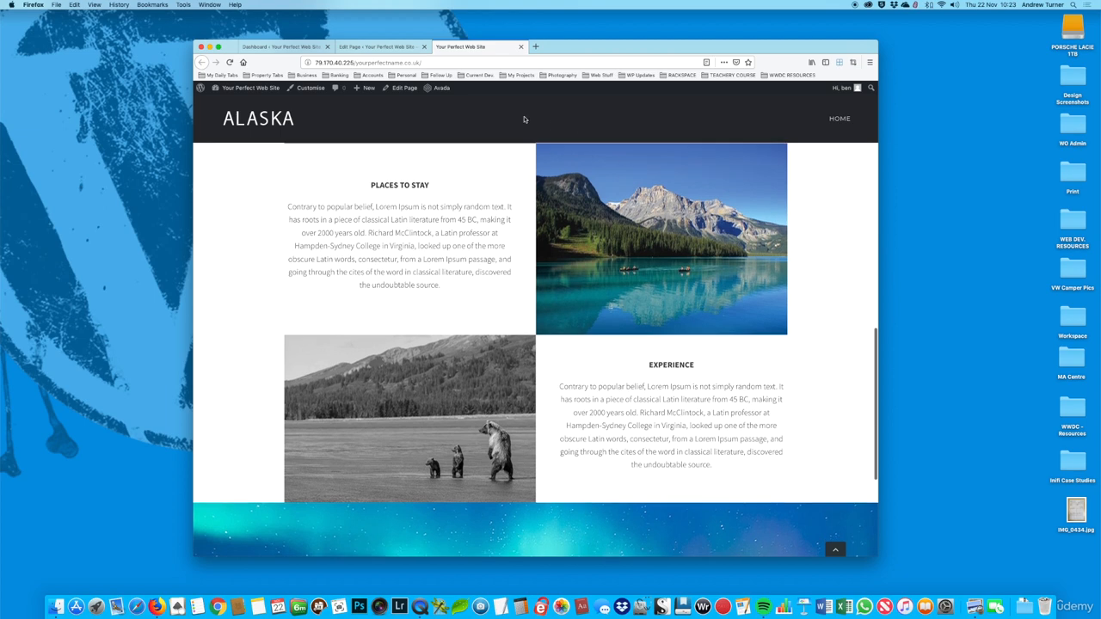
Step: In the page editor, add a menu anchor named "things" to the Things To Do text column and place it above the text
left_click(379, 47)
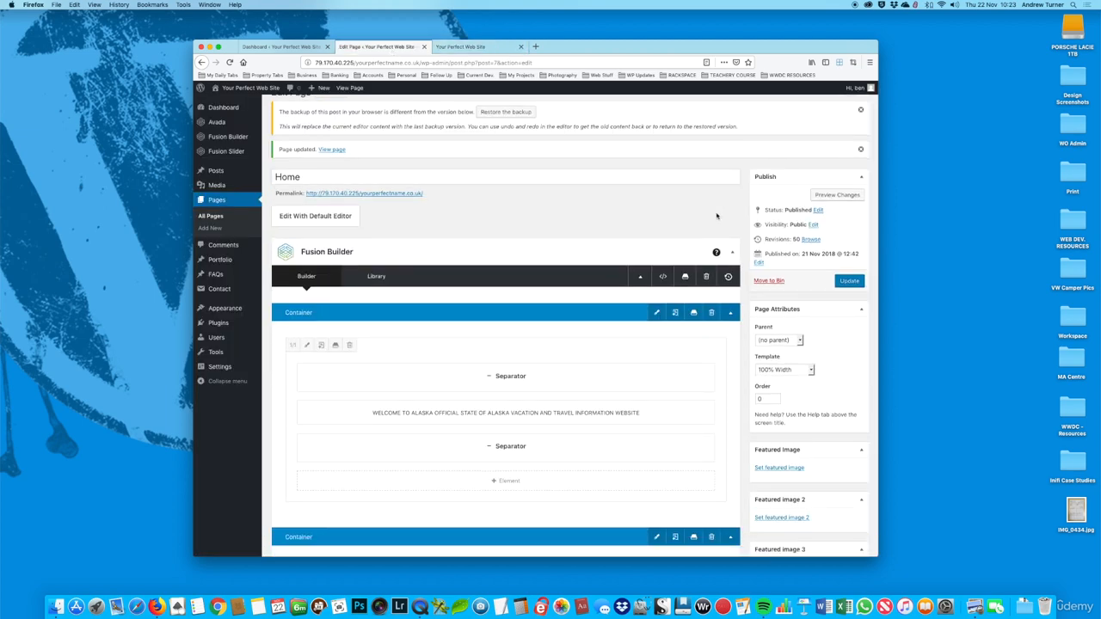
scroll(714, 217, "down", 3)
scroll(714, 217, "down", 10)
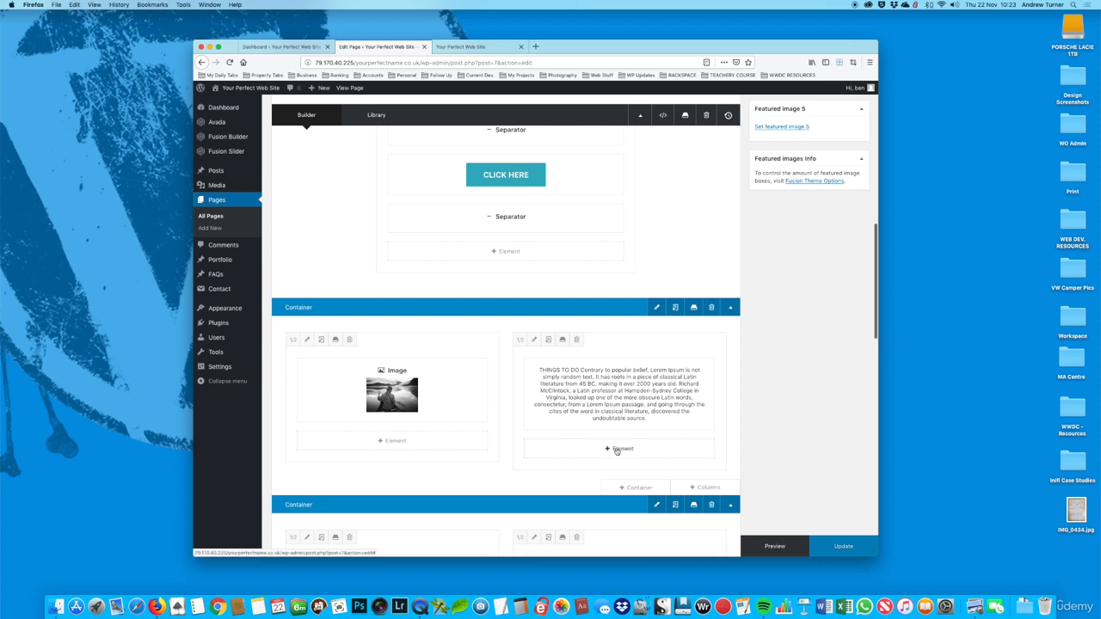
left_click(613, 449)
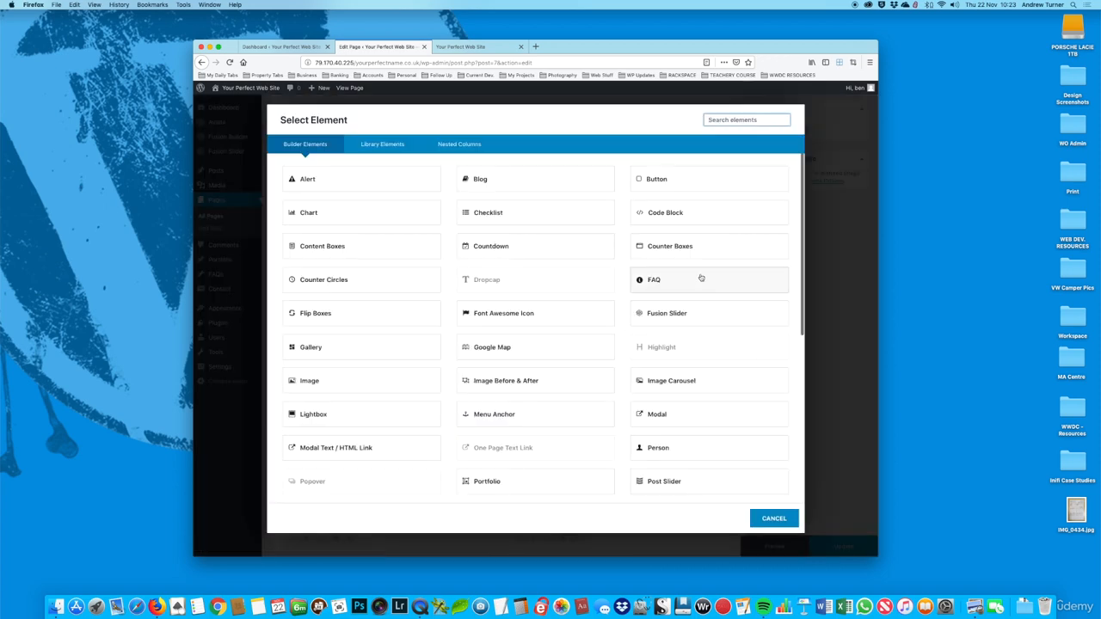
scroll(701, 289, "down", 1)
scroll(701, 289, "down", 1)
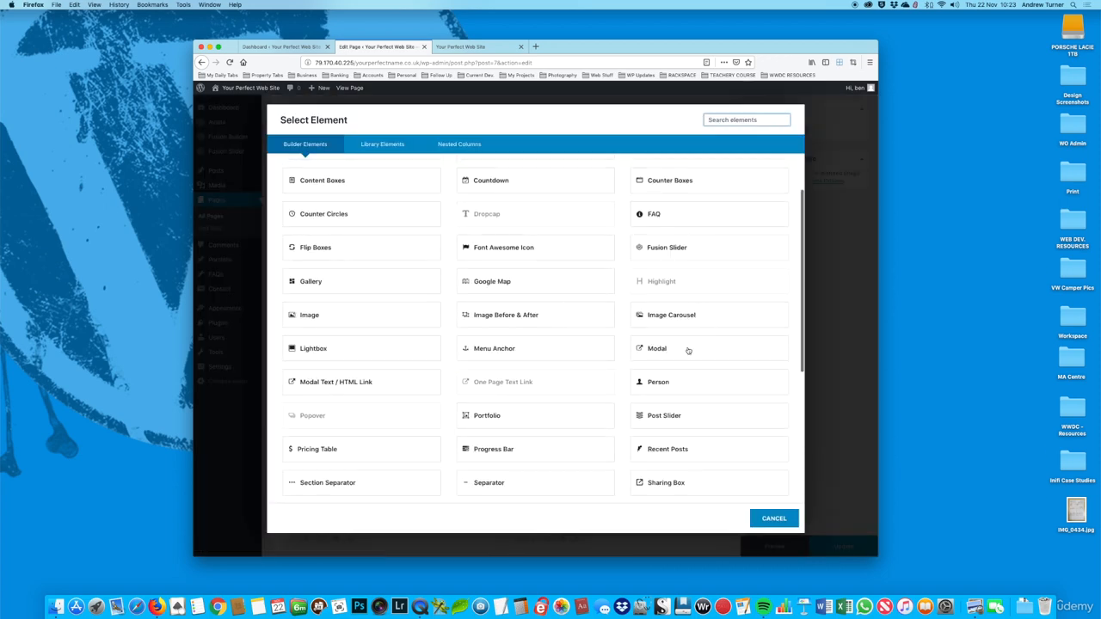
left_click(500, 352)
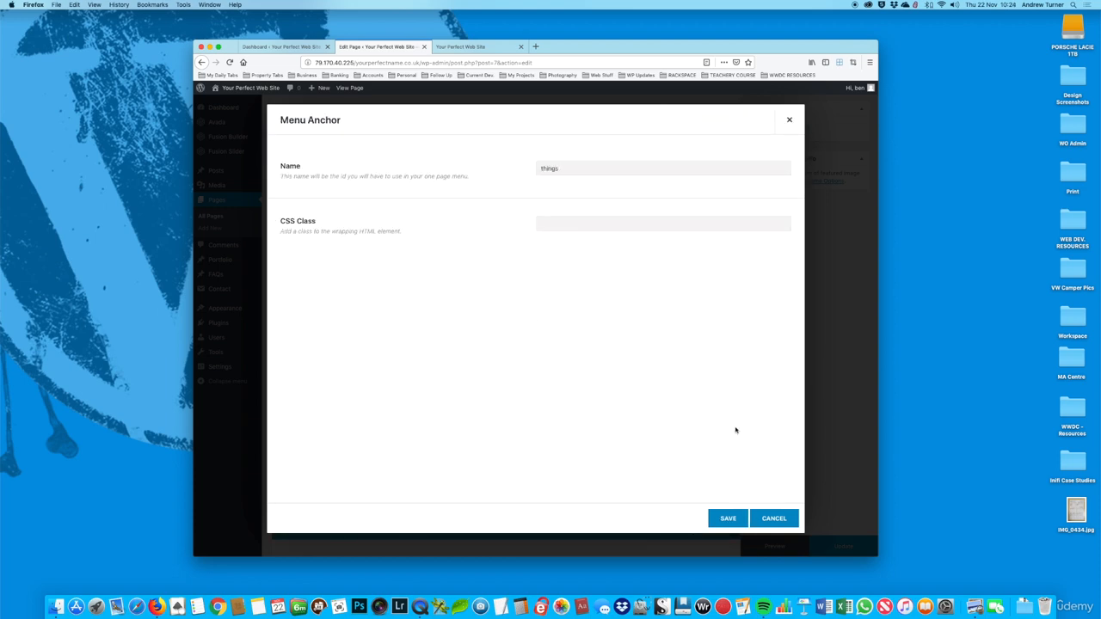
left_click(728, 518)
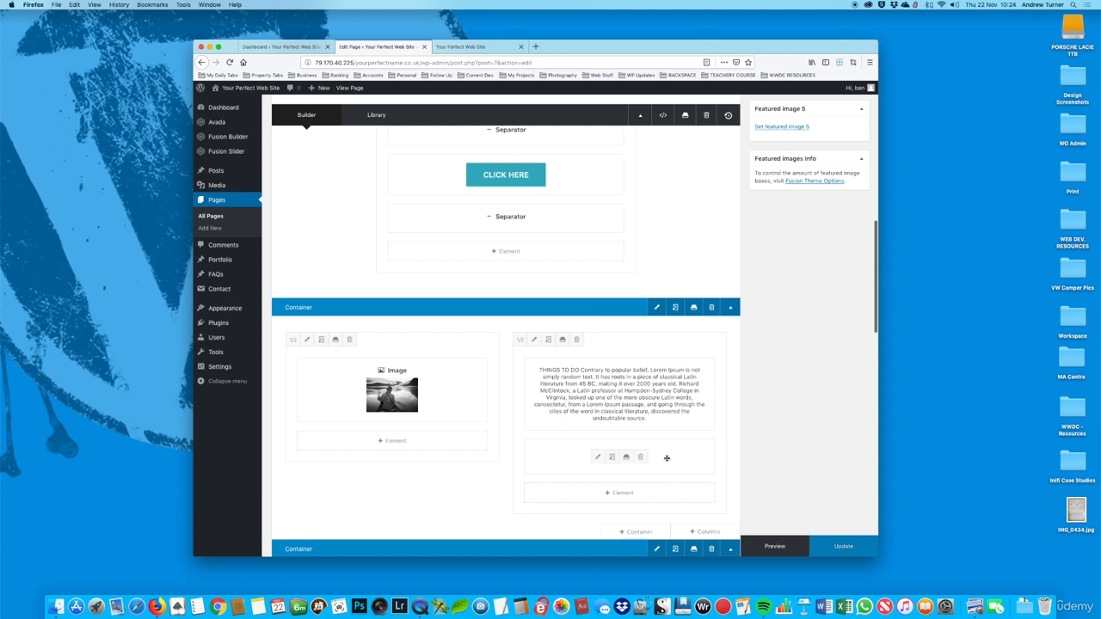
scroll(631, 328, "down", 2)
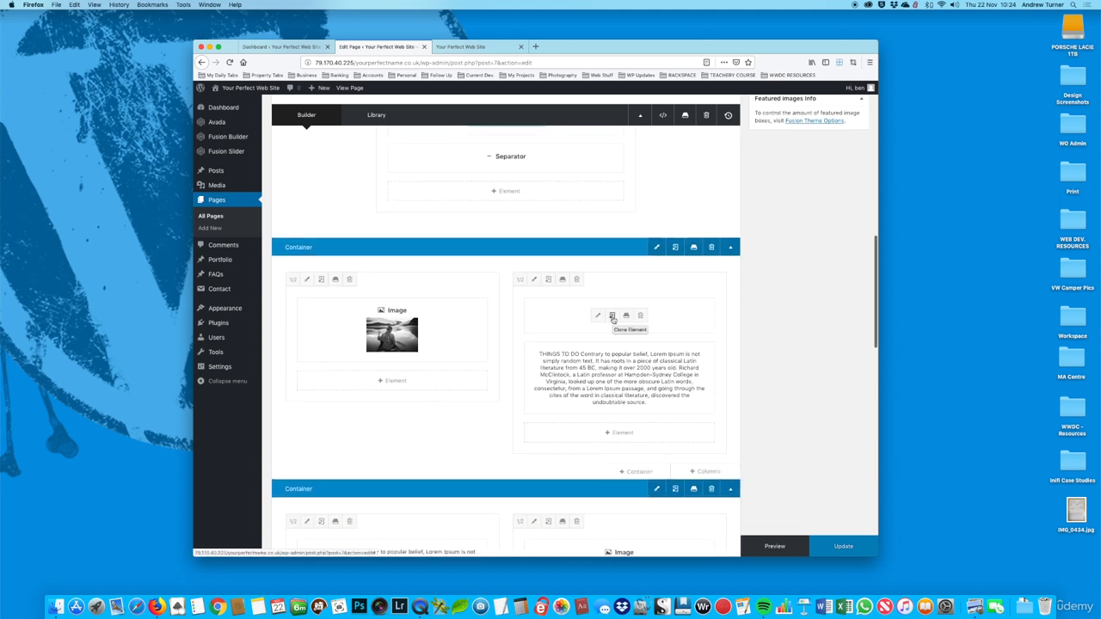
Step: Clone the "things" menu anchor, move the copy above the Places To Stay text, and rename it "places"
left_click(614, 320)
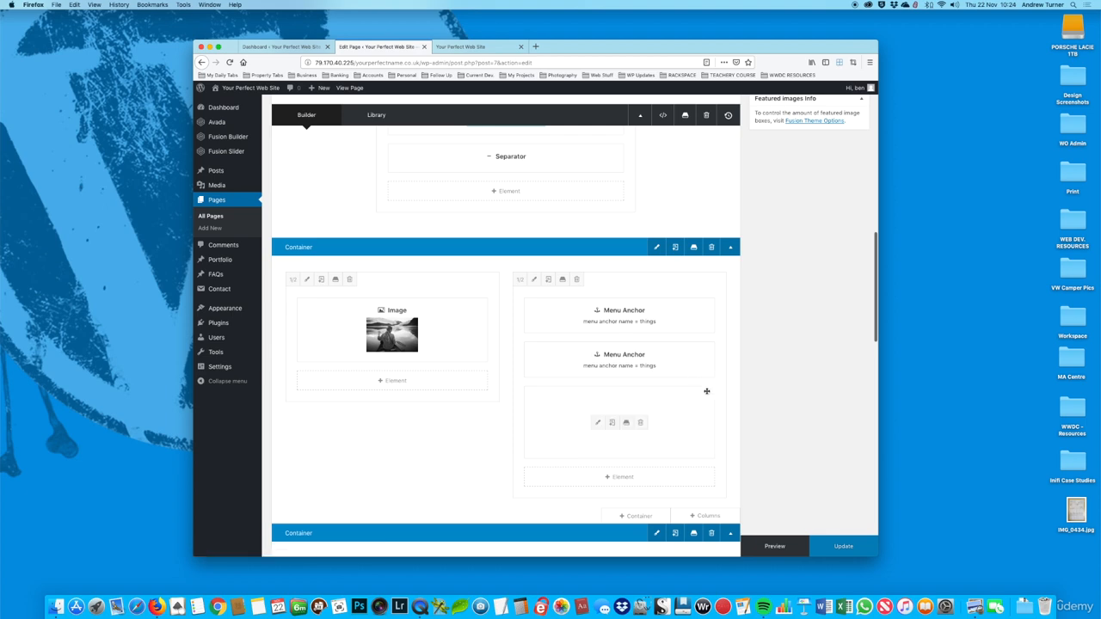
scroll(697, 305, "down", 2)
mouse_move(671, 231)
left_mouse_down()
mouse_move(669, 314)
mouse_move(450, 491)
mouse_move(443, 483)
left_mouse_up()
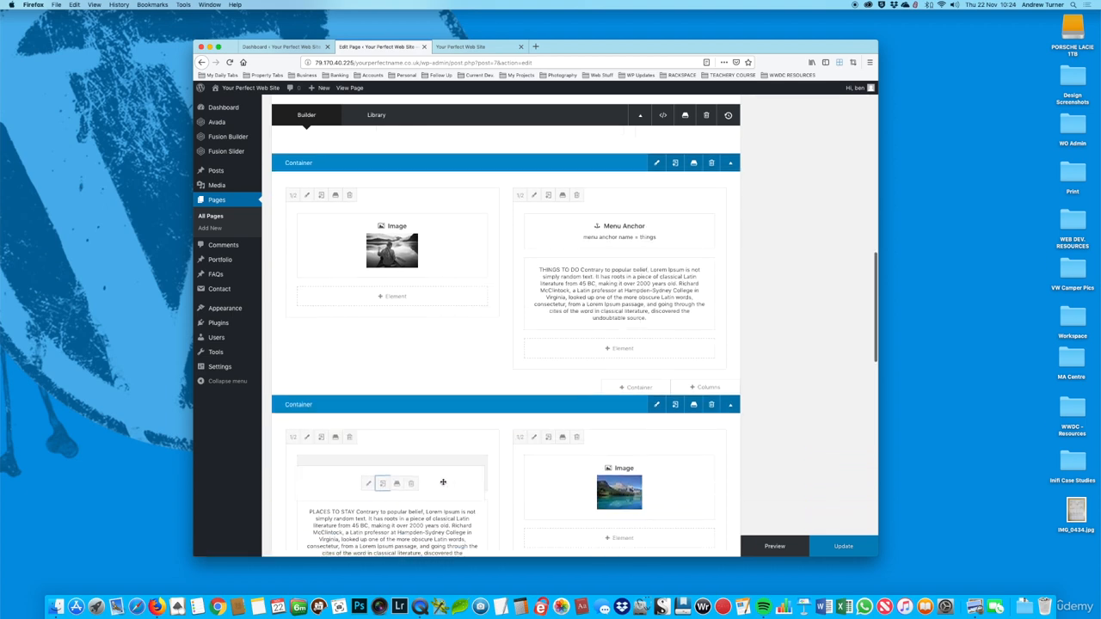
left_click(368, 483)
left_click_drag(564, 168, 509, 174)
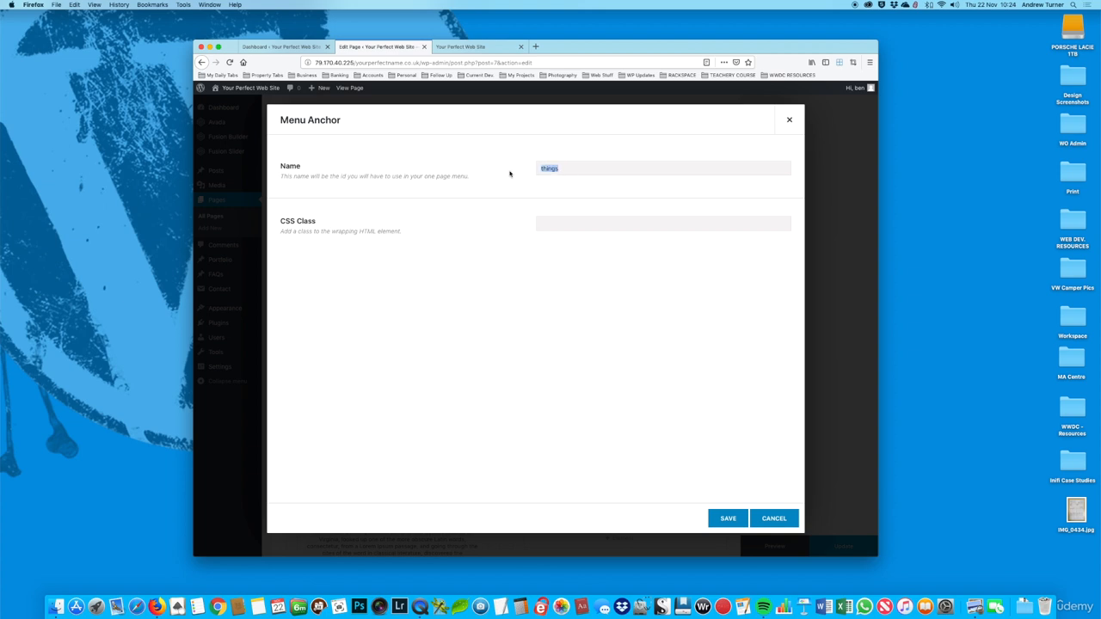
type("places")
left_click(728, 519)
Step: Clone the "places" menu anchor, move the copy above the Experience text, and rename it "experience"
scroll(642, 421, "down", 2)
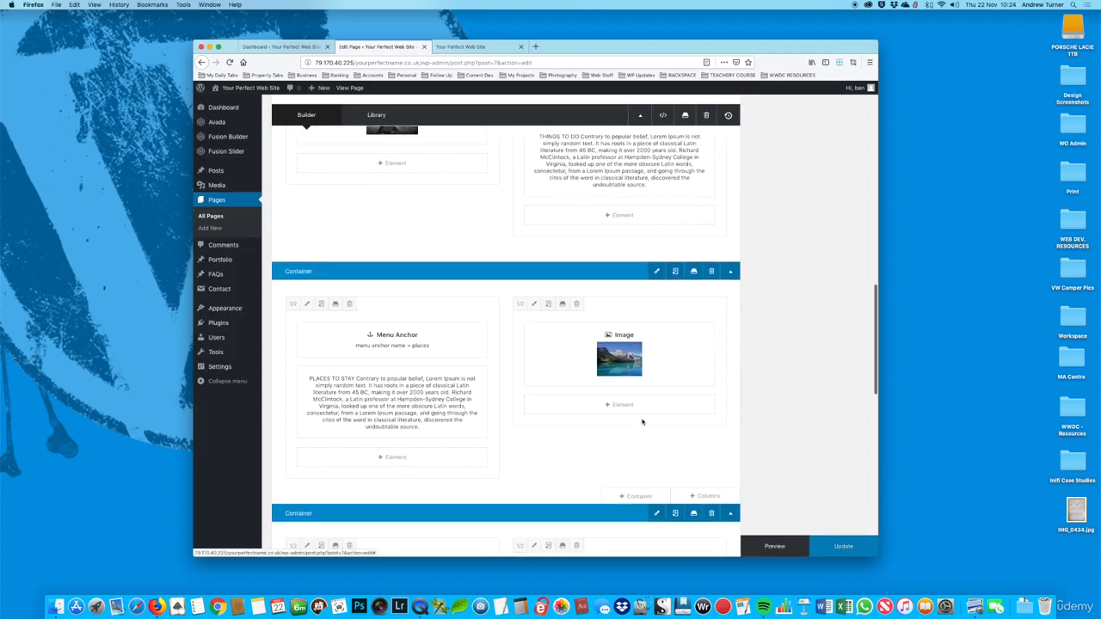
left_click(385, 328)
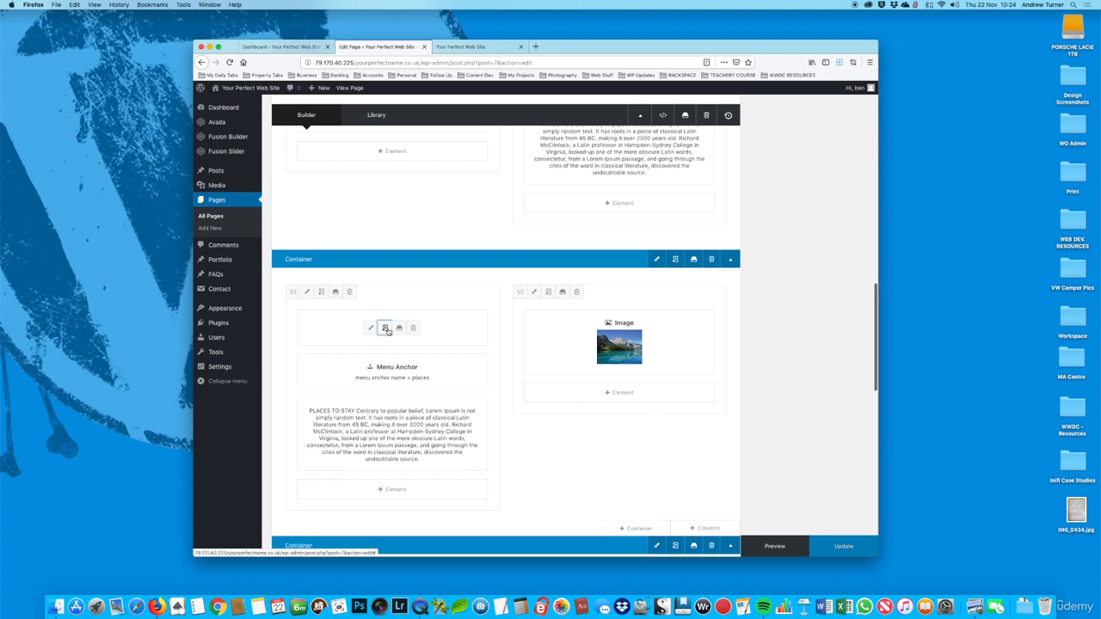
scroll(492, 336, "down", 2)
left_click_drag(446, 288, 609, 493)
left_click(598, 486)
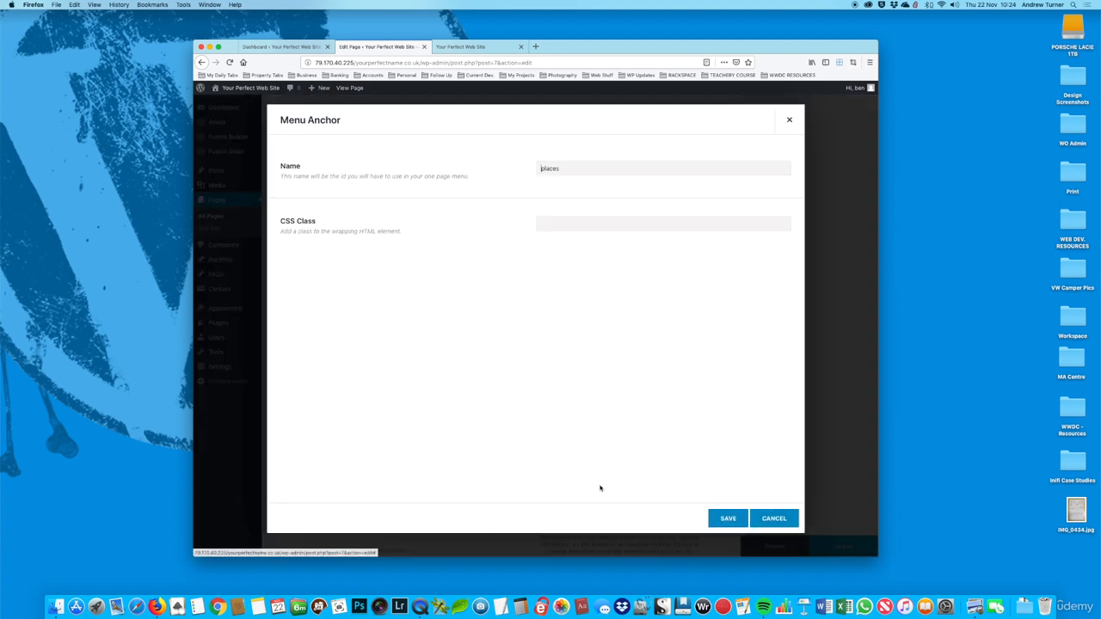
left_click_drag(560, 168, 484, 161)
type("experien")
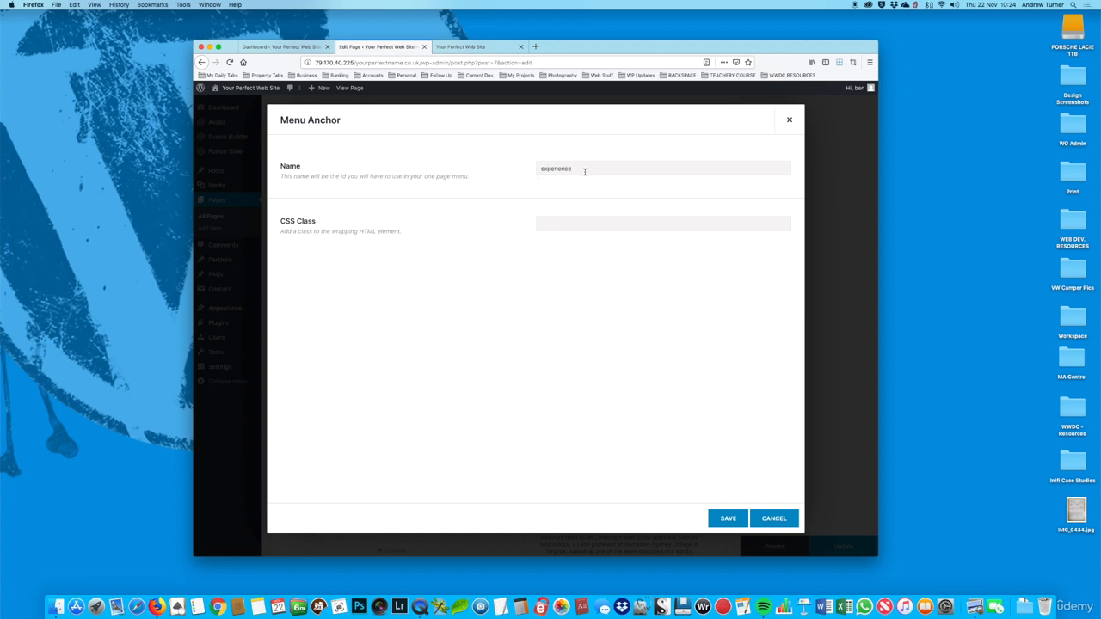
type("ce")
left_click(727, 518)
Step: Update the page with the three menu anchors and reload the live home page
scroll(745, 470, "down", 3)
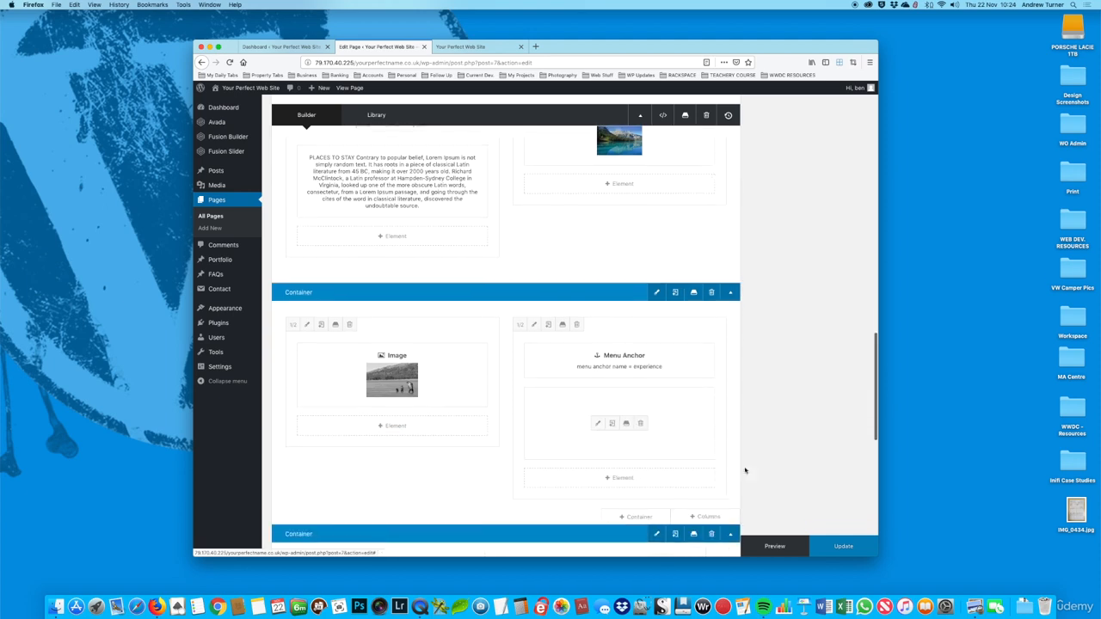
left_click(843, 546)
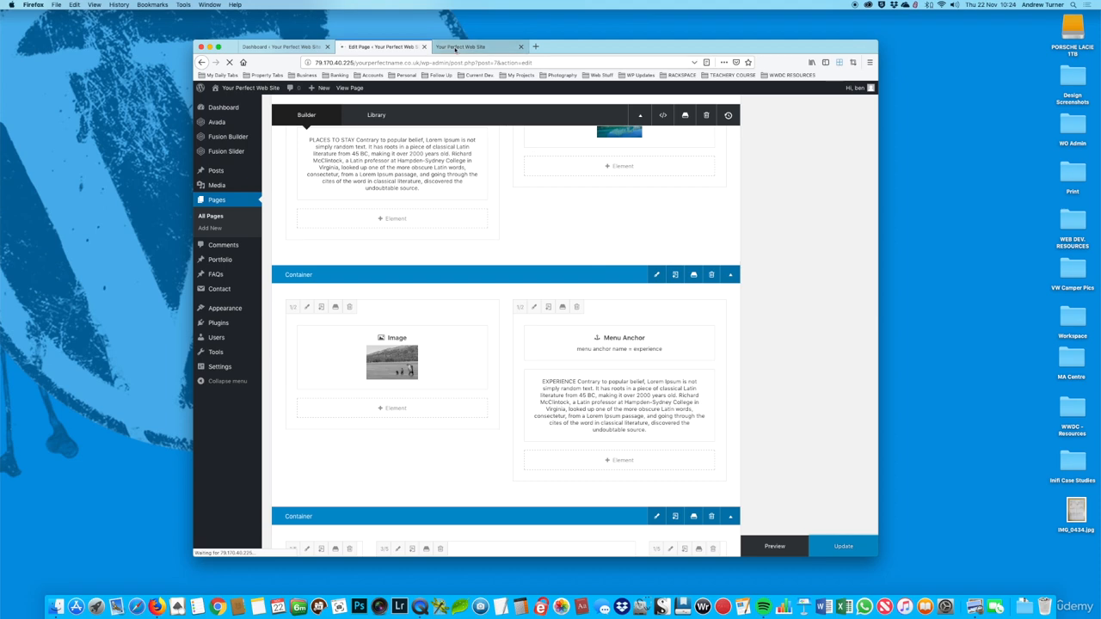
left_click(457, 48)
left_click(229, 62)
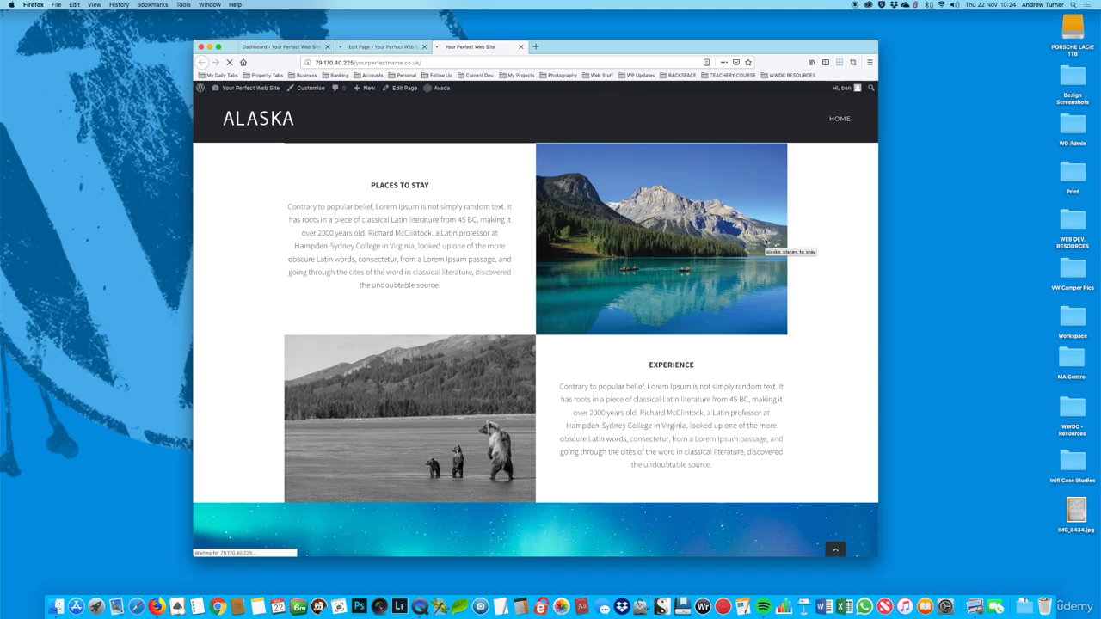
scroll(762, 242, "up", 4)
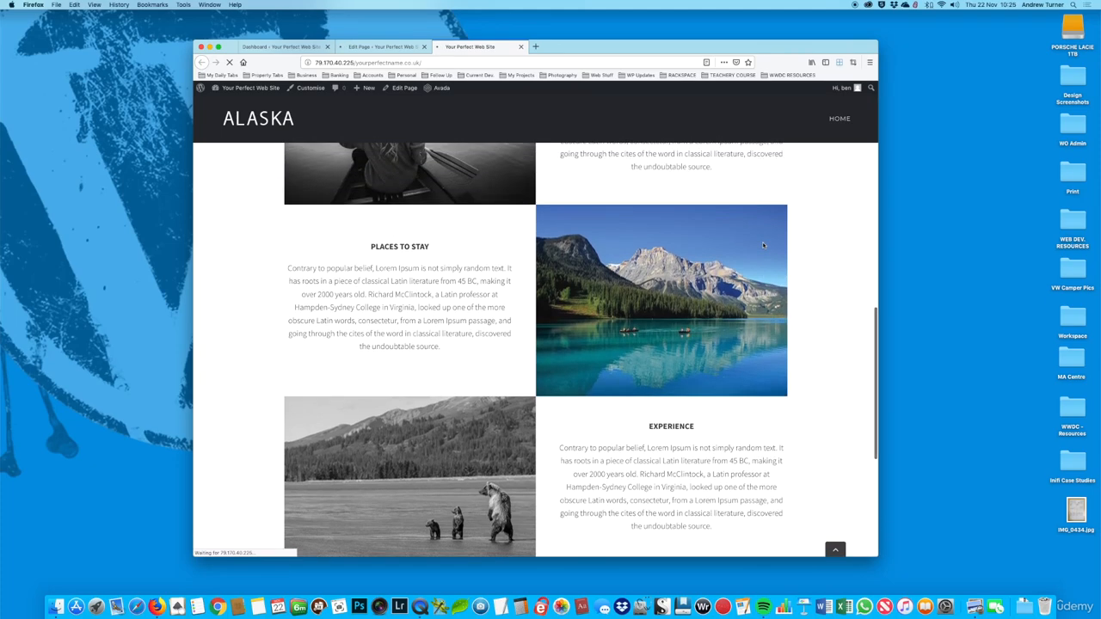
scroll(762, 247, "up", 2)
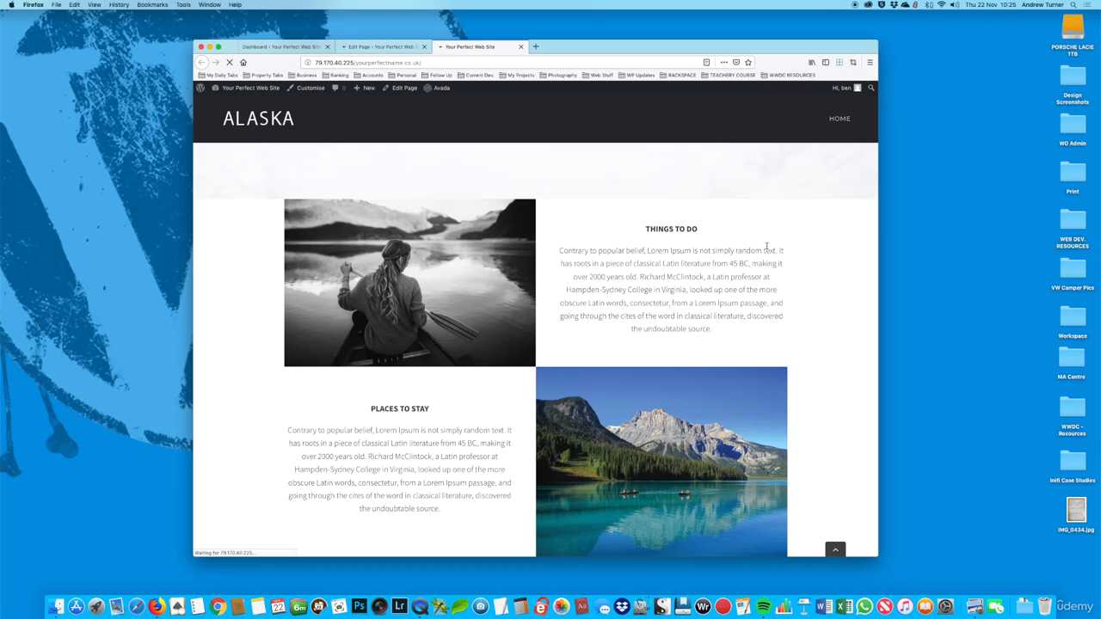
Step: Open the menu management page from the dashboard and select the live home page's web address
left_click(281, 48)
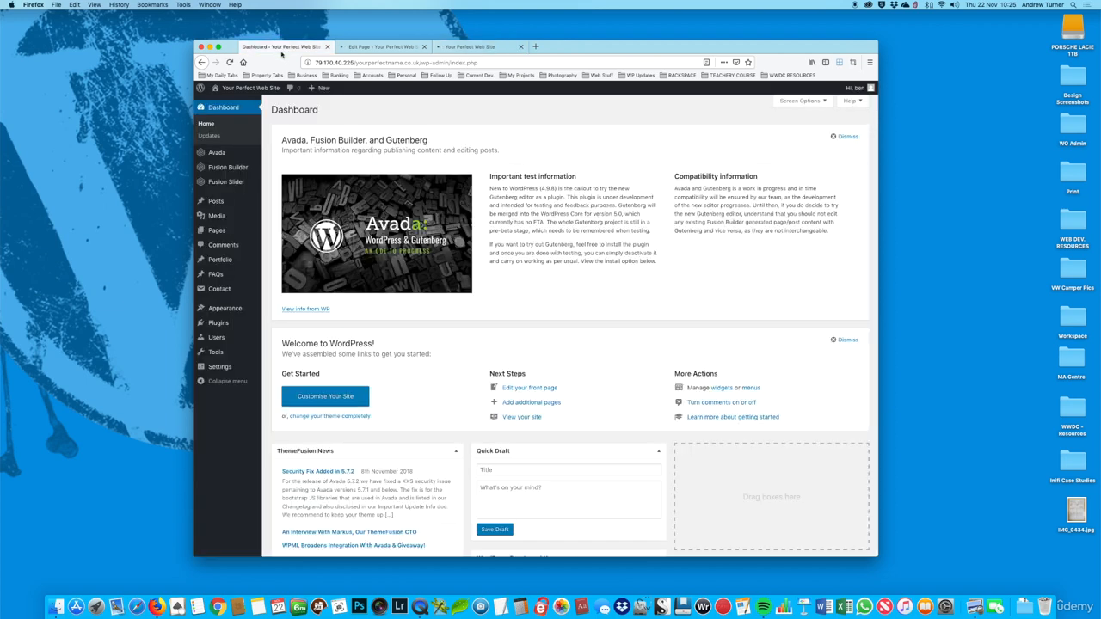
mouse_move(228, 310)
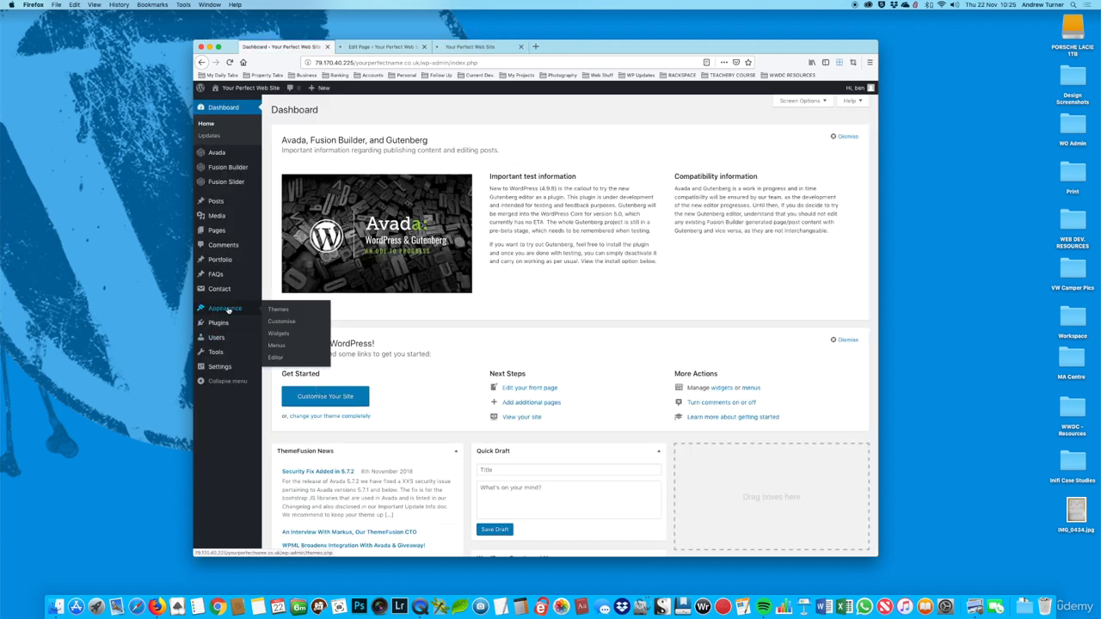
left_click(279, 347)
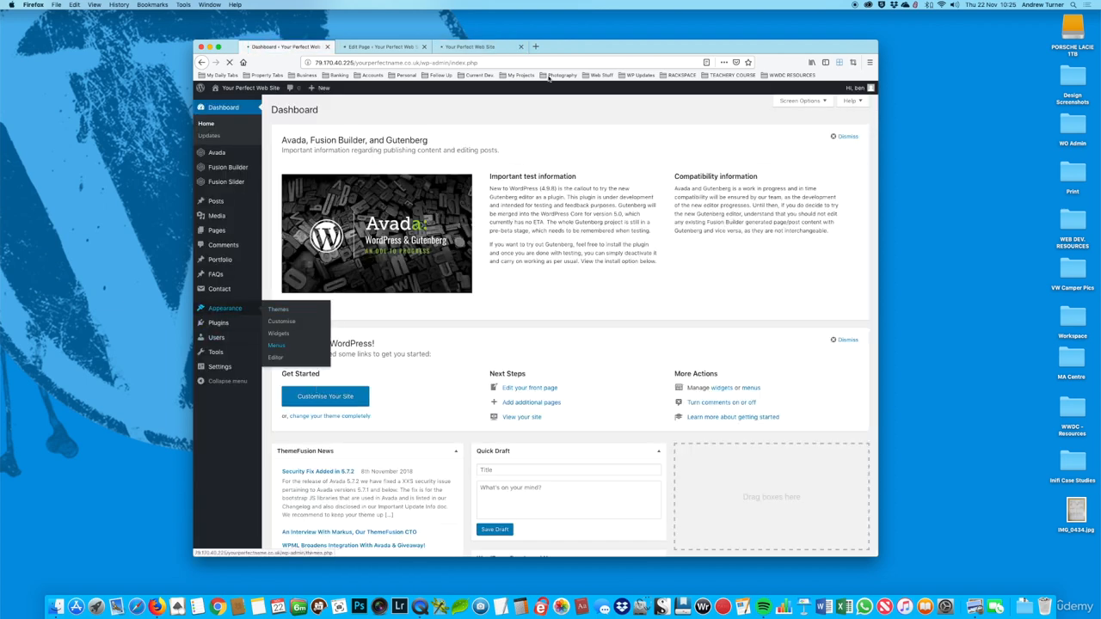
left_click(469, 48)
left_click(438, 62)
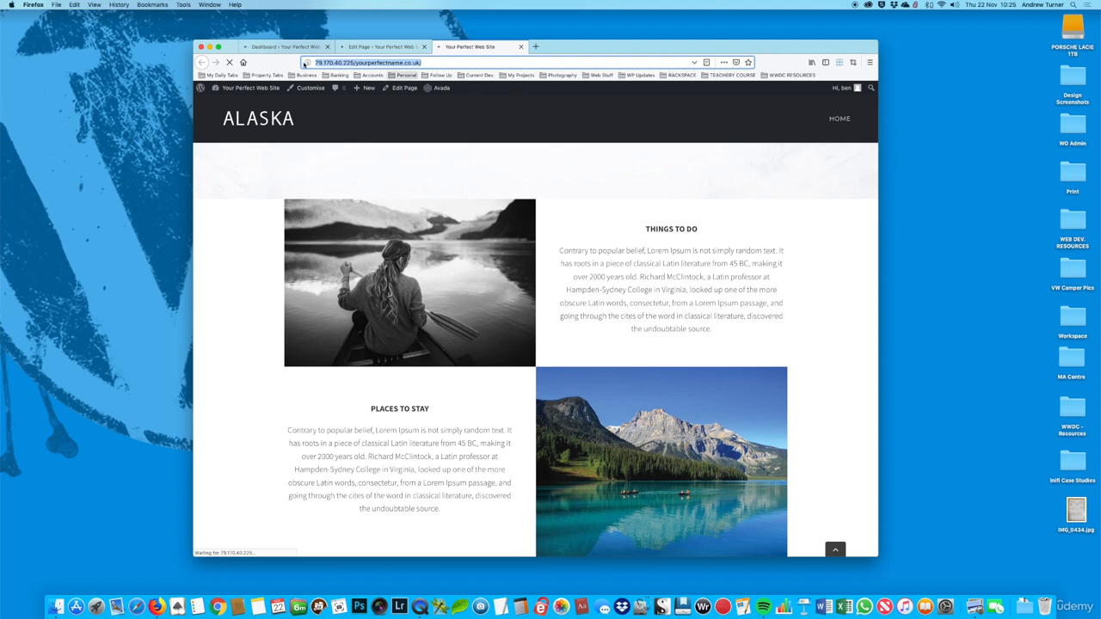
left_click(299, 49)
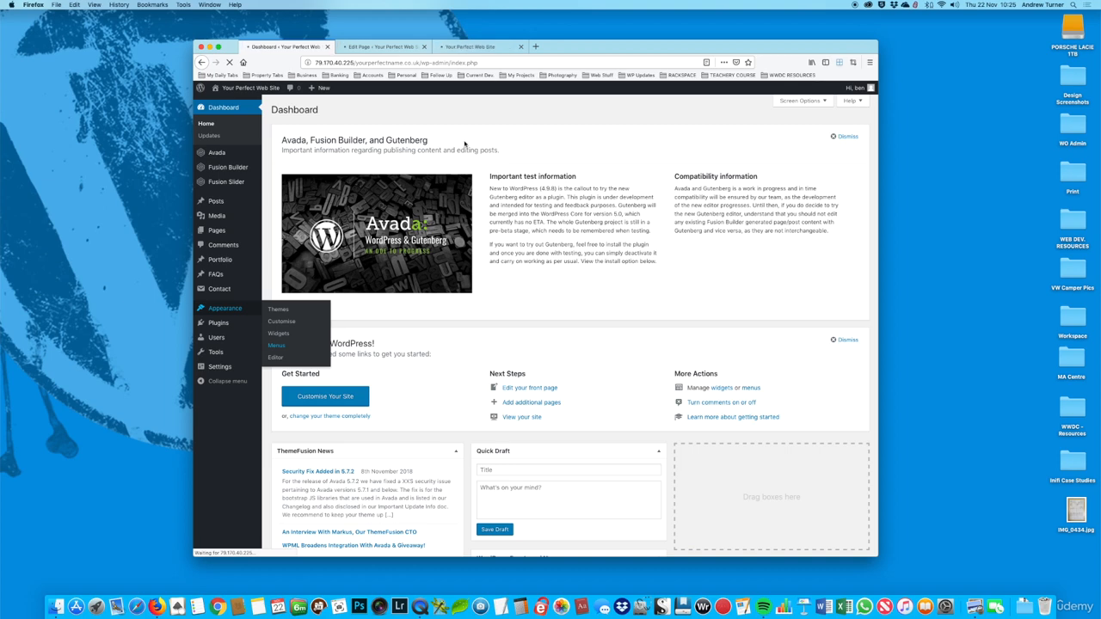
left_click(460, 52)
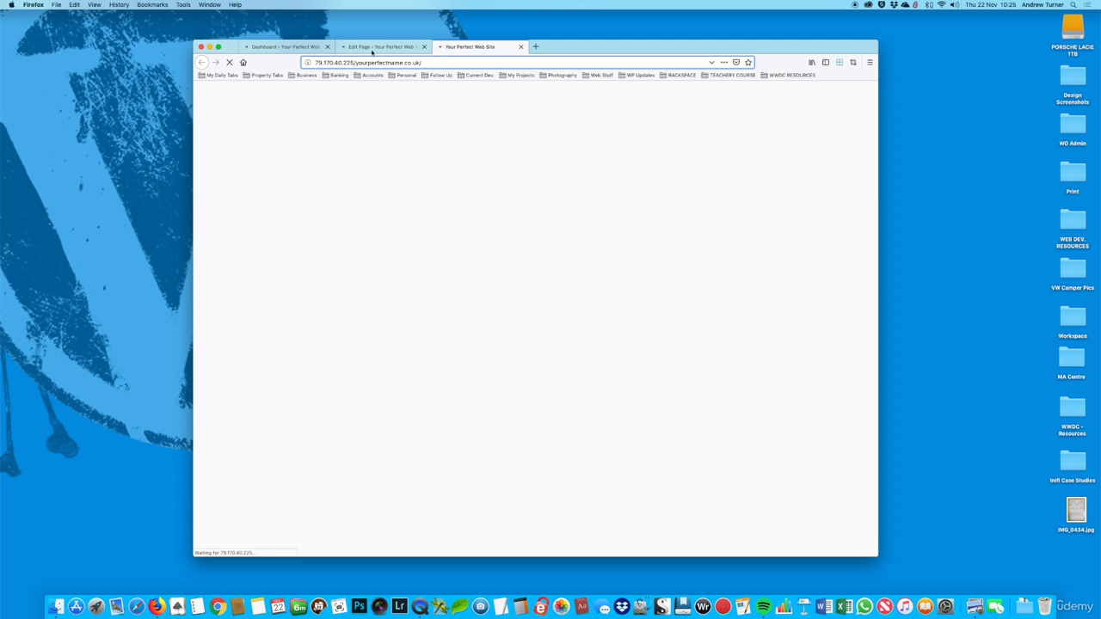
left_click(286, 48)
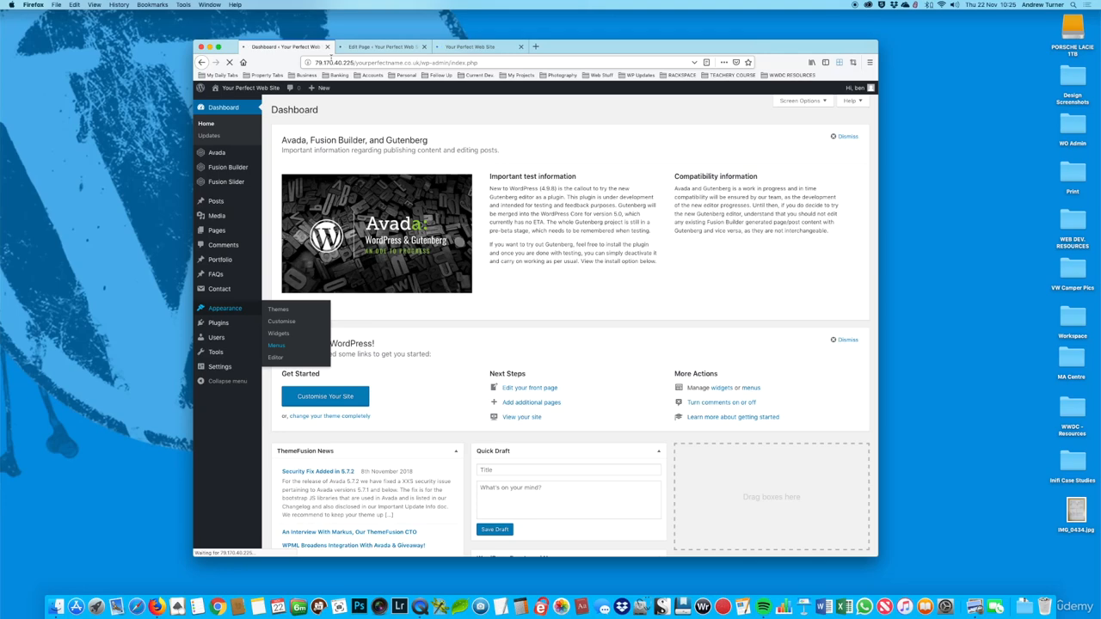
left_click(457, 50)
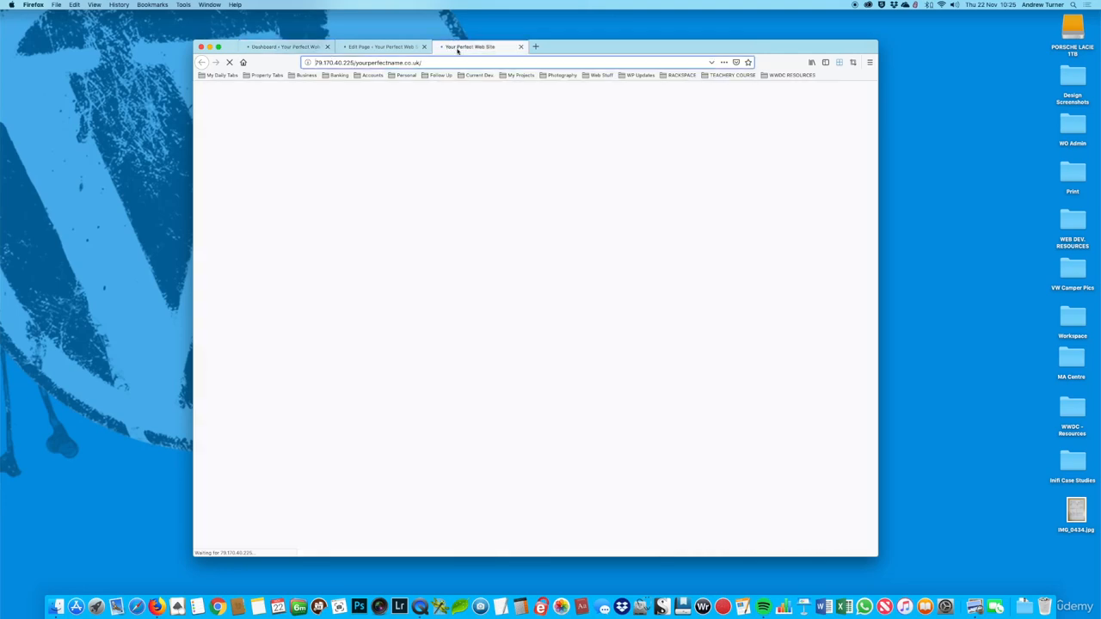
left_click(391, 49)
left_click(479, 48)
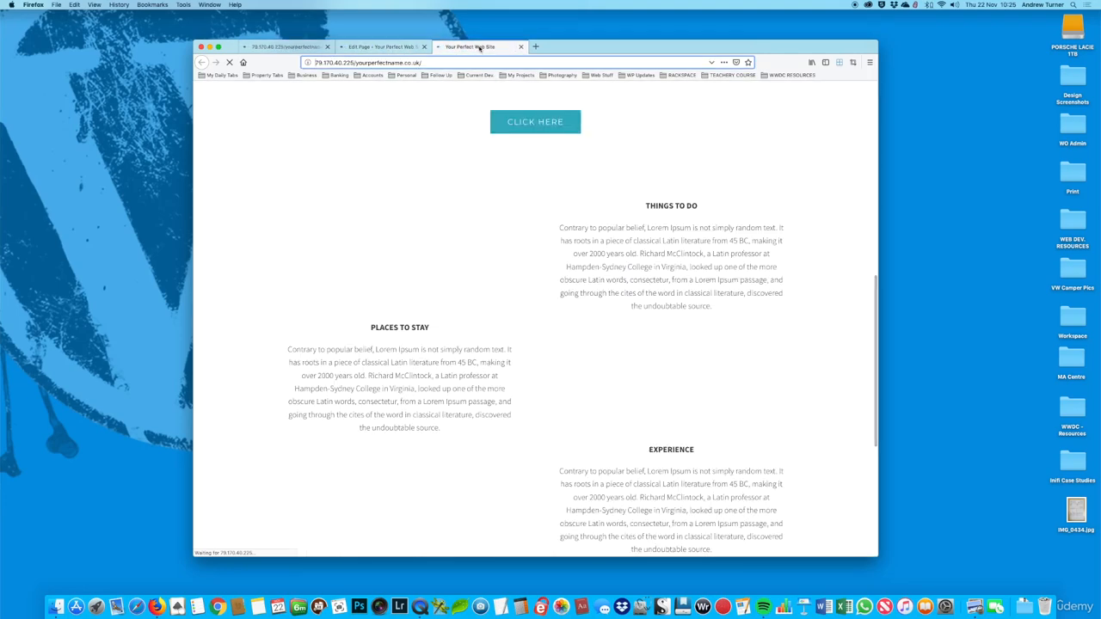
Step: Start a custom menu link on the menu management page with the home page address followed by #things as its URL
left_click(288, 48)
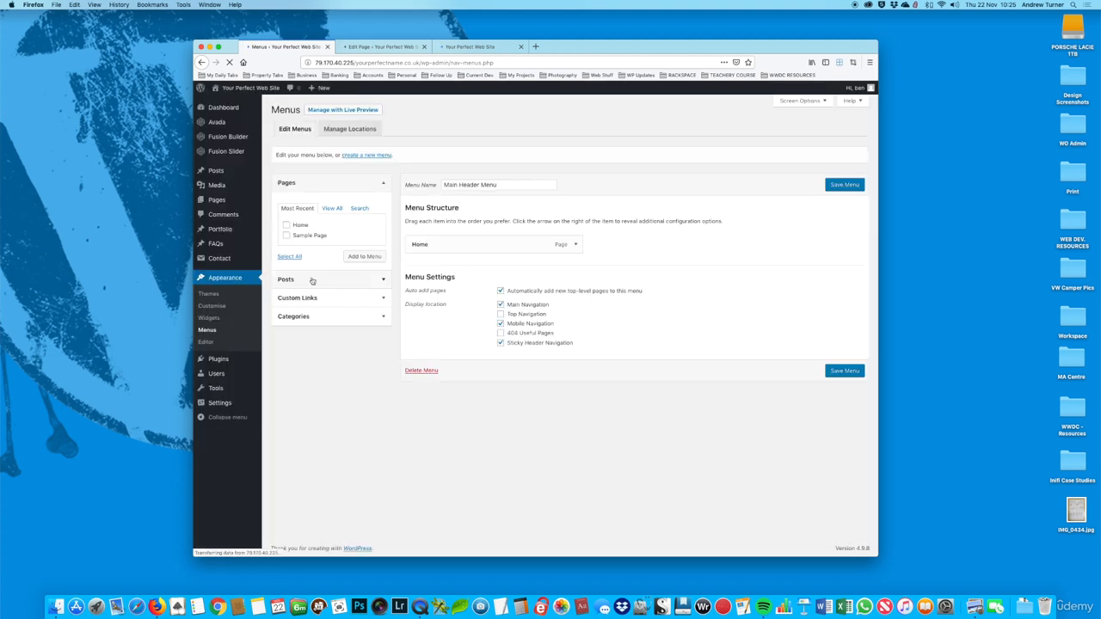
left_click(385, 300)
left_click(335, 248)
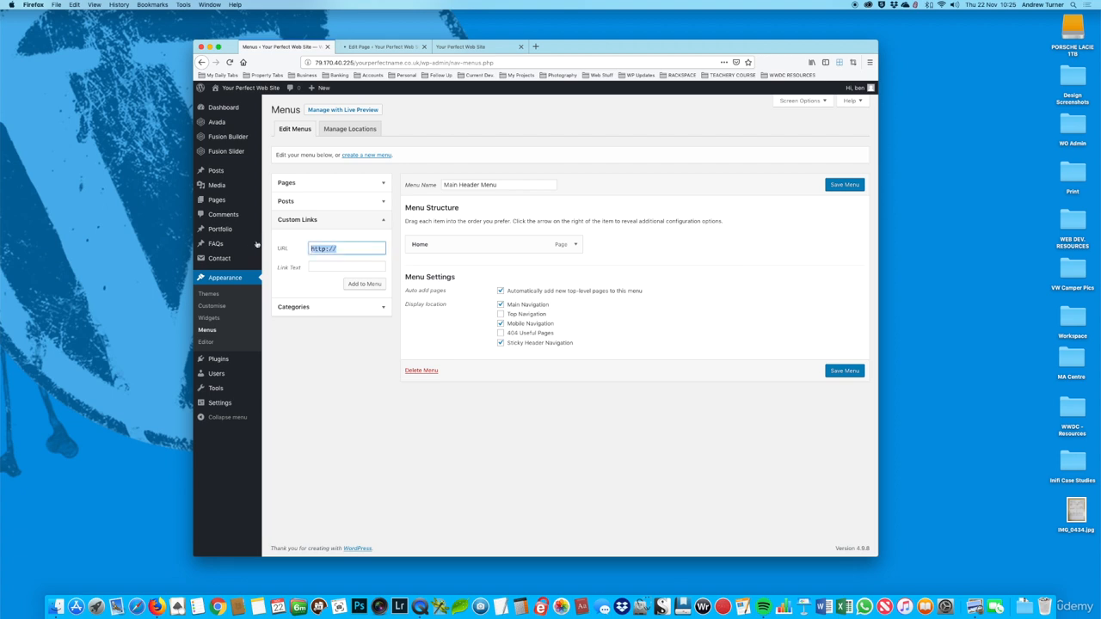
mouse_move(269, 249)
key("super+v")
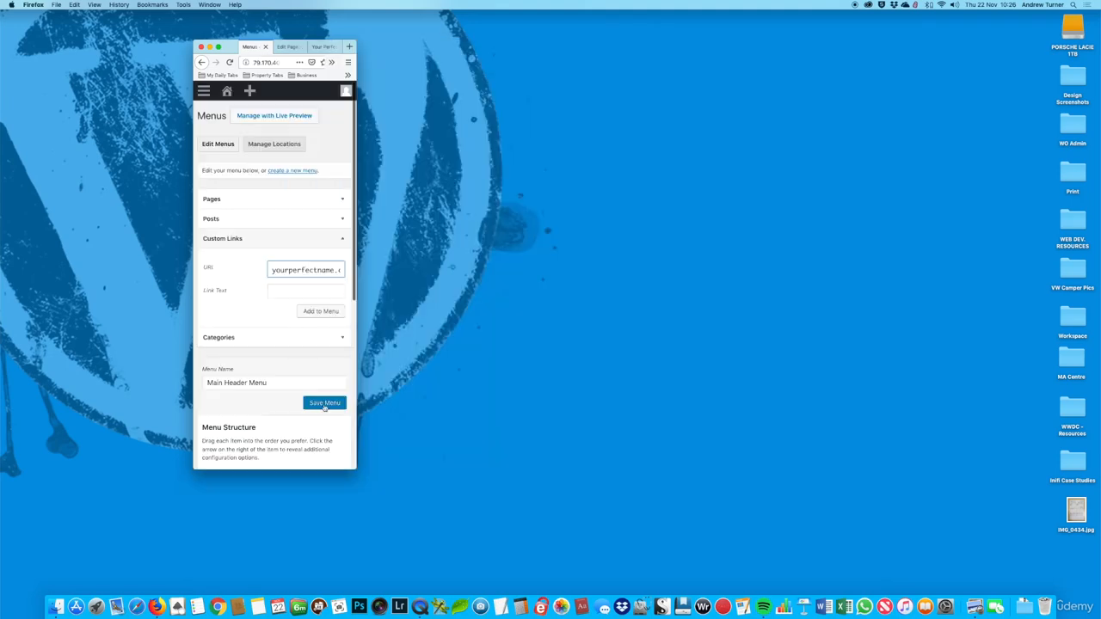
left_click_drag(532, 473, 761, 498)
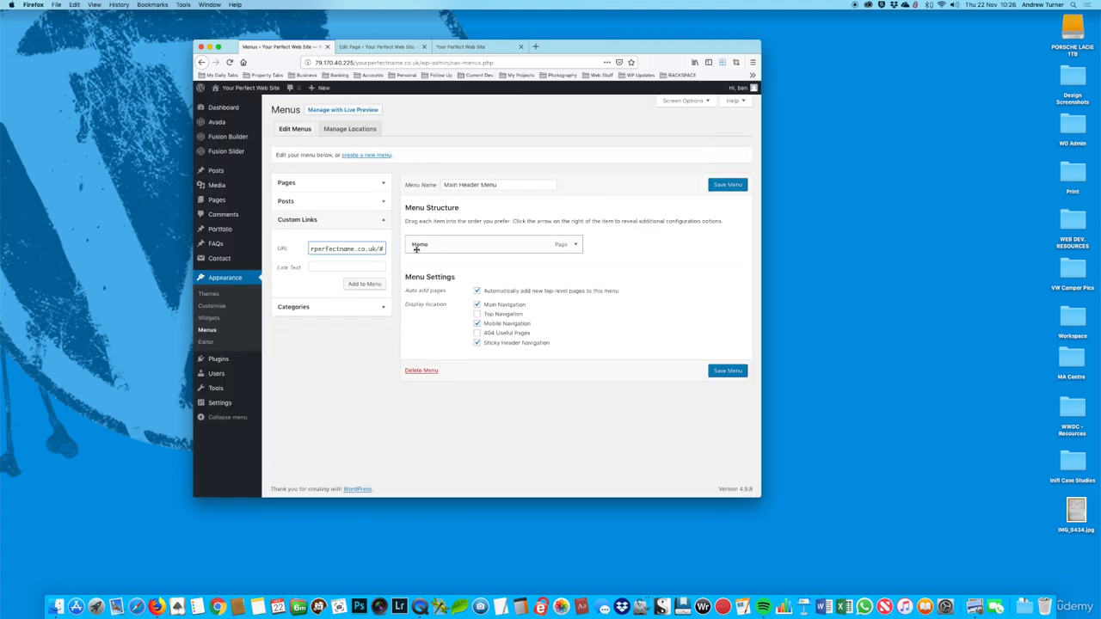
type("things")
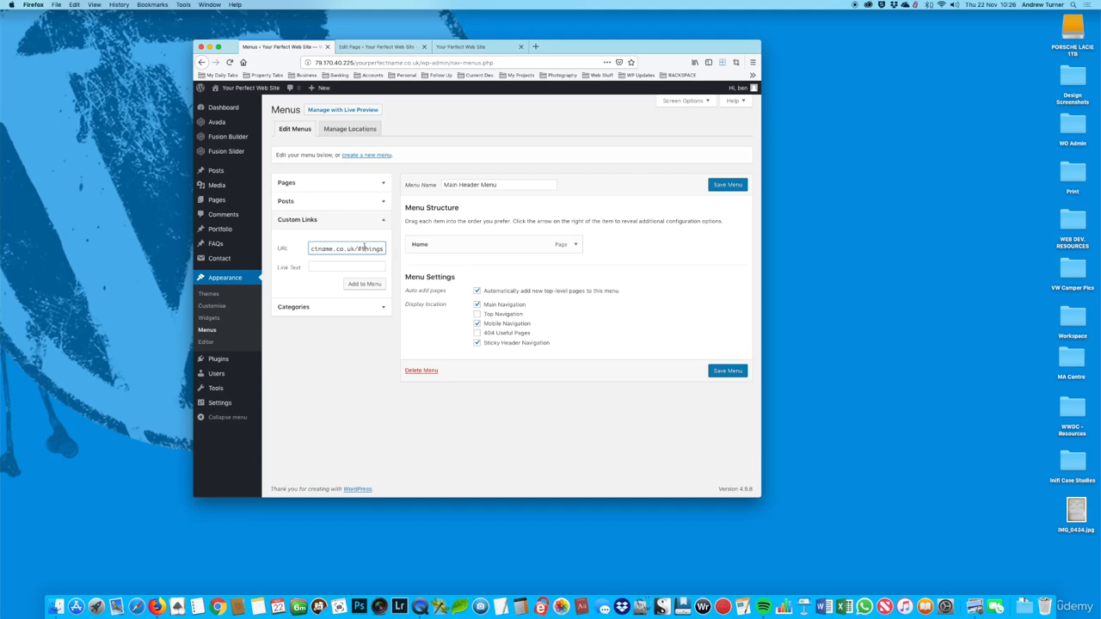
Step: Copy the #things URL, set the link text to "Things to do" and add the link to the Main Header Menu
triple_click(368, 245)
left_click(345, 267)
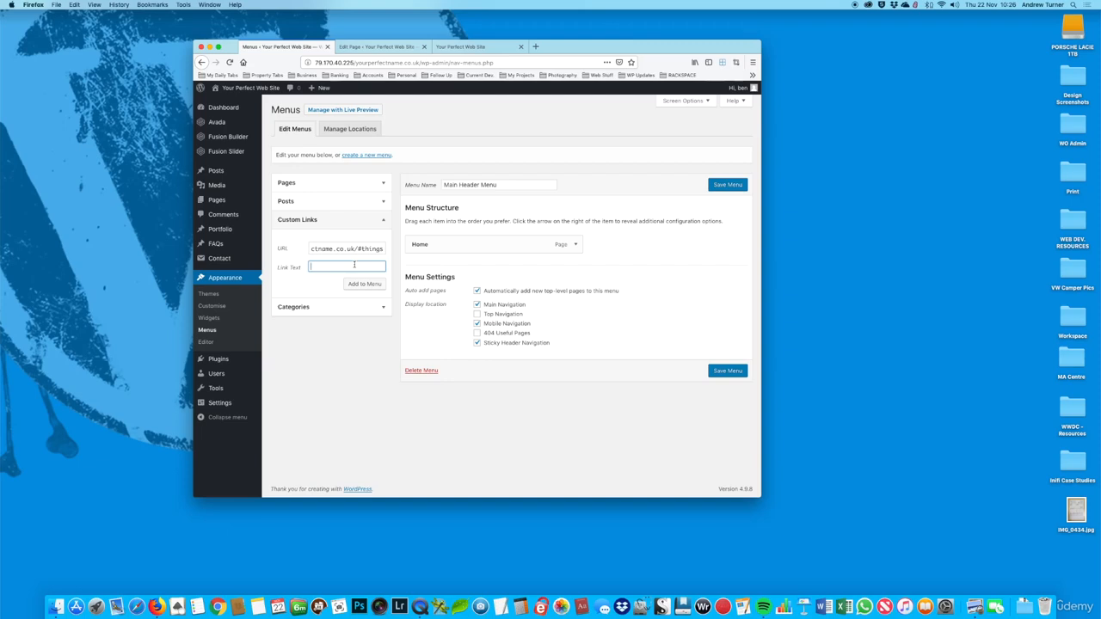
type("Things to do")
left_click(361, 285)
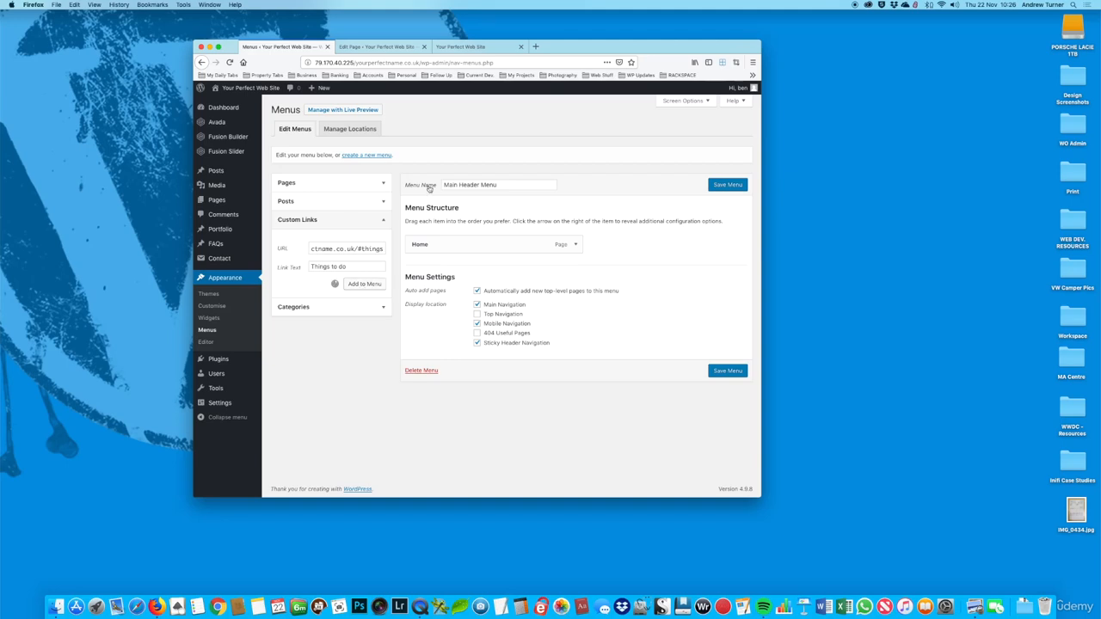
Step: Add a custom link with the home page address ending in #places and the text "Places to go" to the menu
left_click(465, 46)
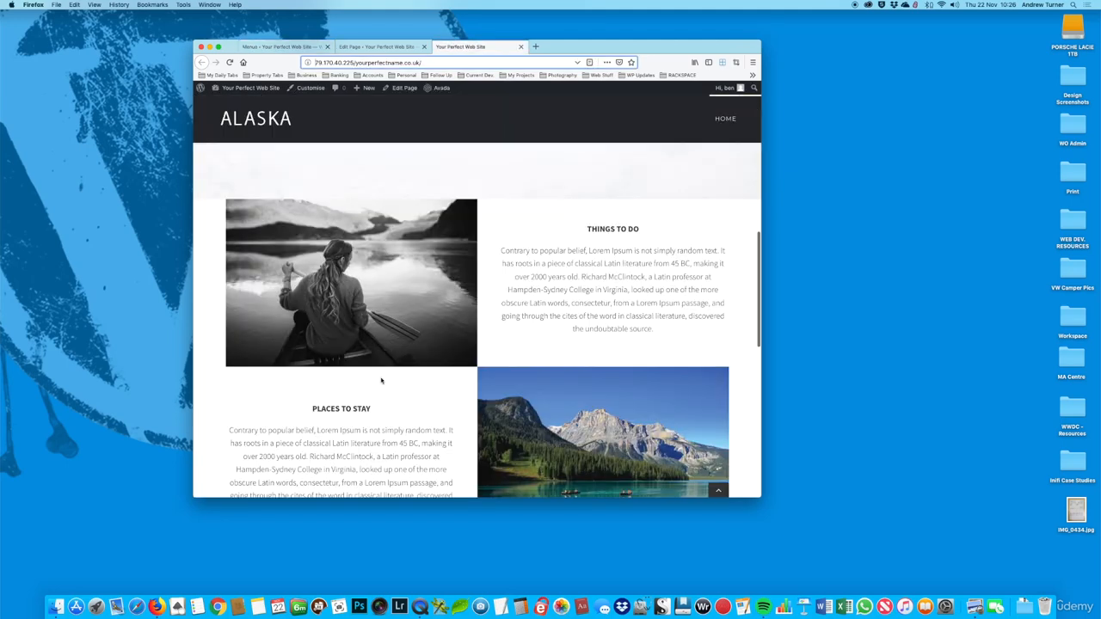
left_click(288, 47)
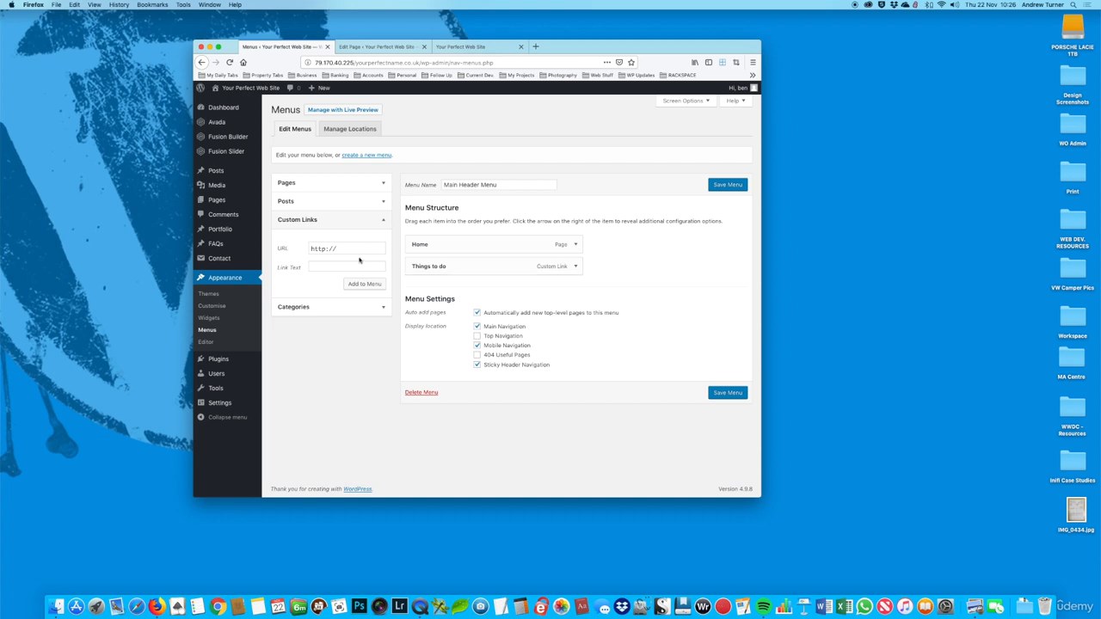
left_click_drag(361, 250, 260, 244)
key("super+v")
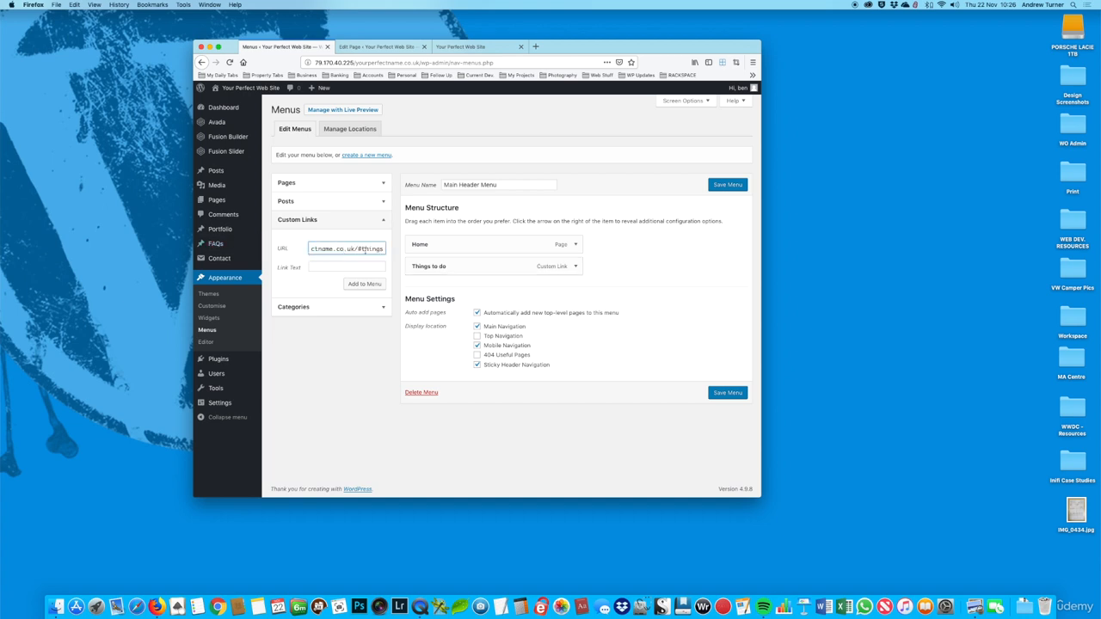
double_click(366, 249)
type("#places")
left_click(360, 265)
type("P")
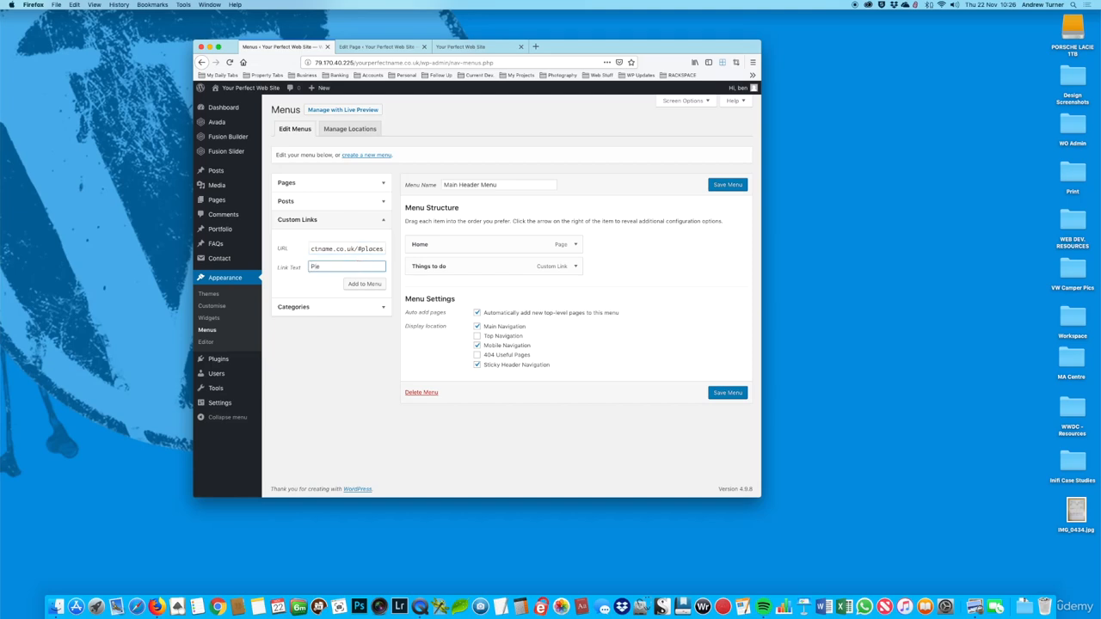
type("laces to go")
left_click(365, 284)
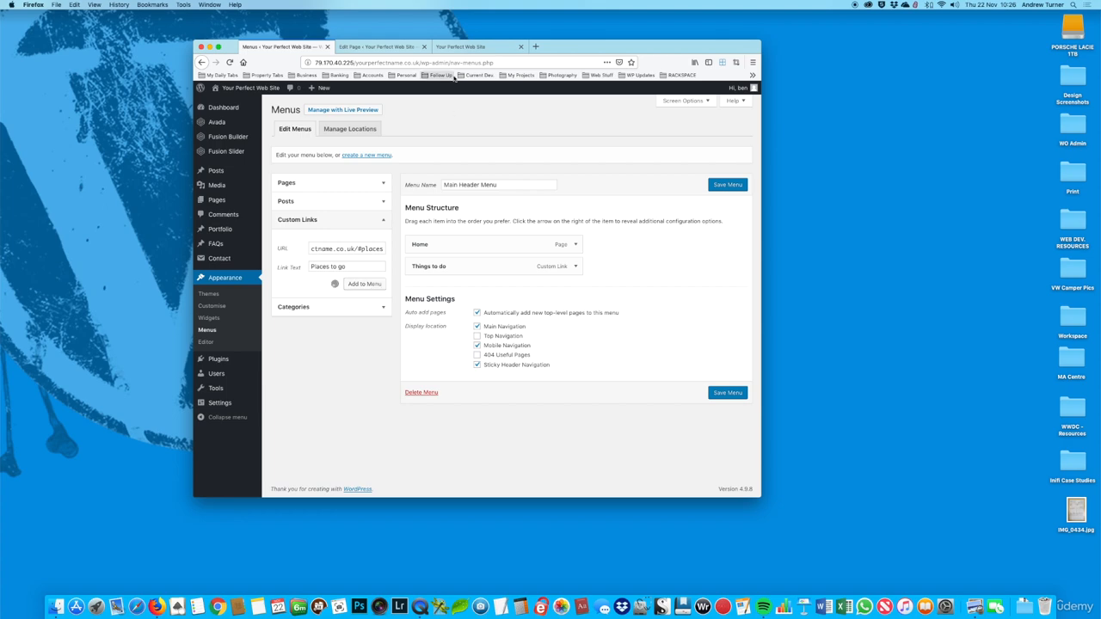
Step: Check the section headings on the live home page and change the places link's navigation label to "Places to stay"
left_click(461, 47)
scroll(528, 197, "down", 5)
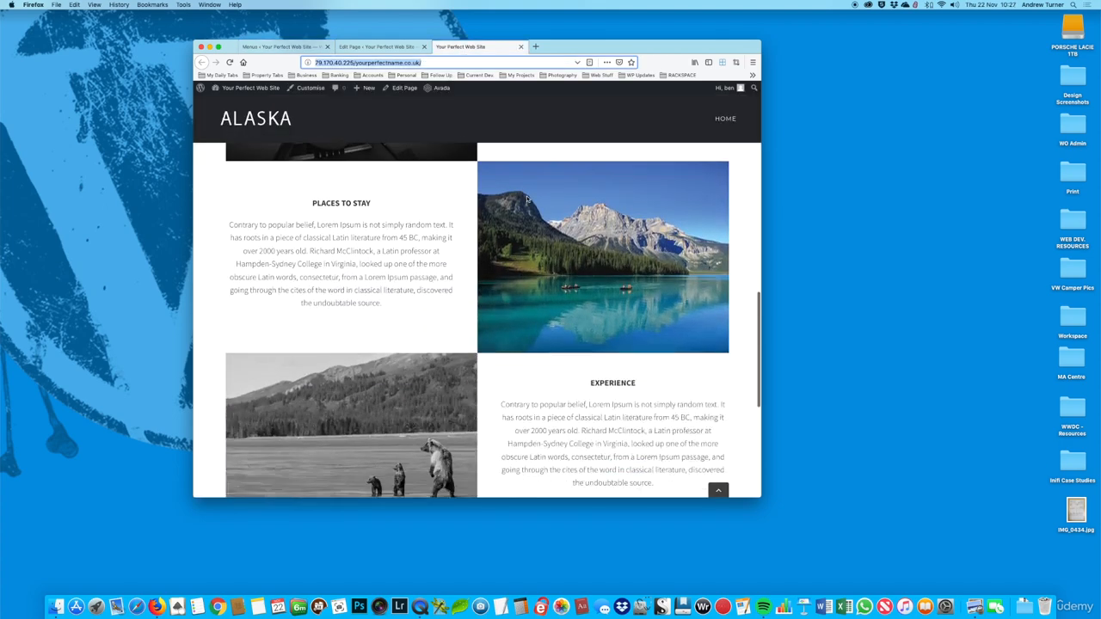
scroll(528, 197, "down", 3)
left_click(275, 46)
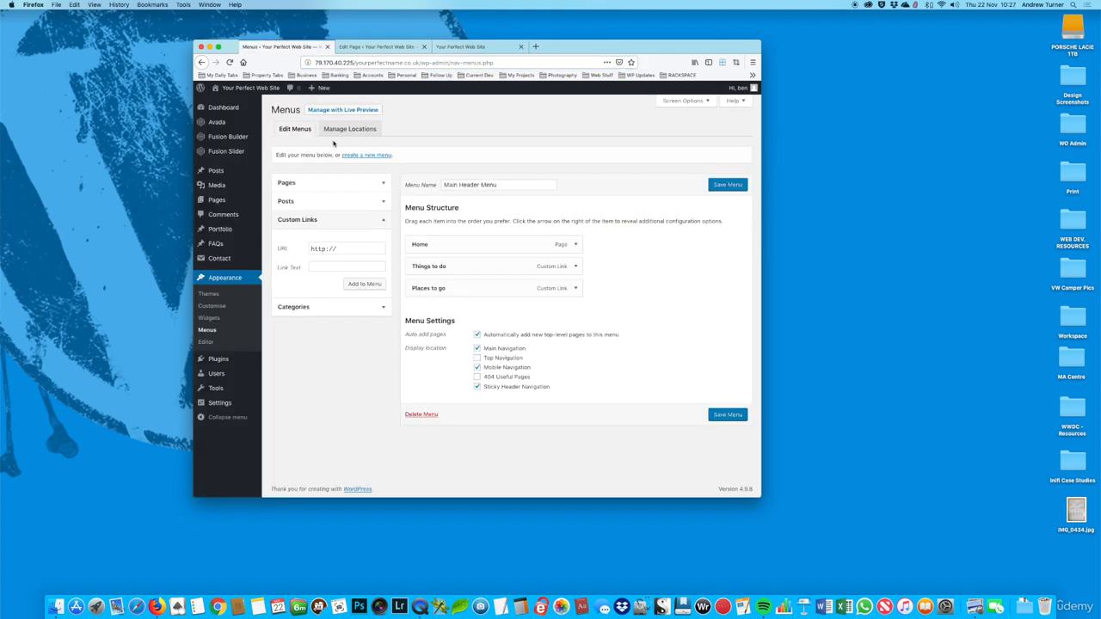
left_click(575, 288)
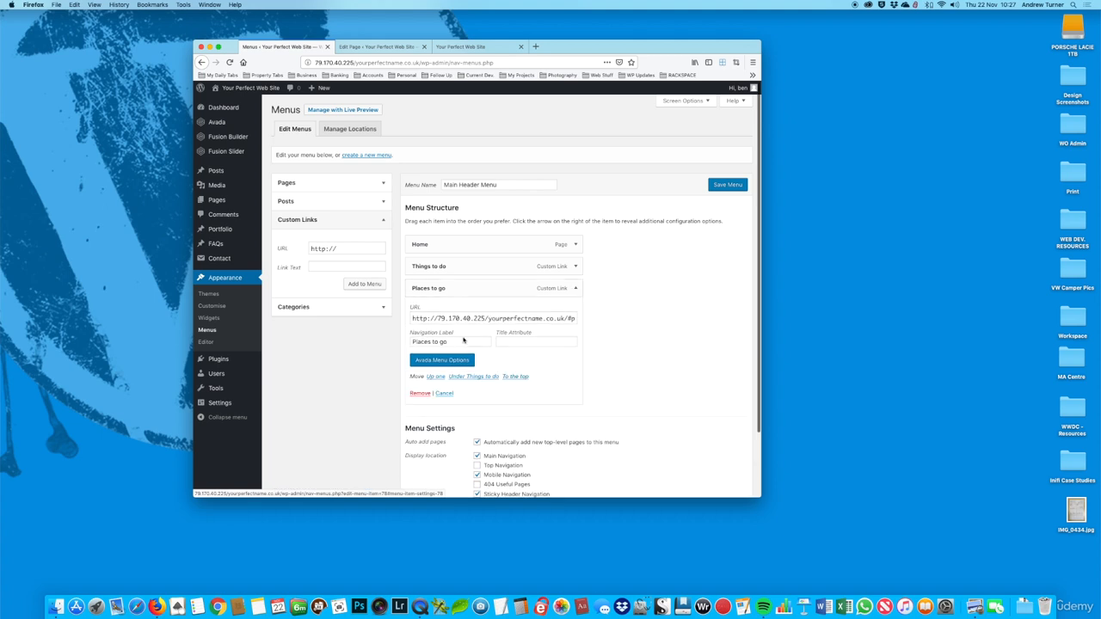
double_click(443, 341)
type("stay")
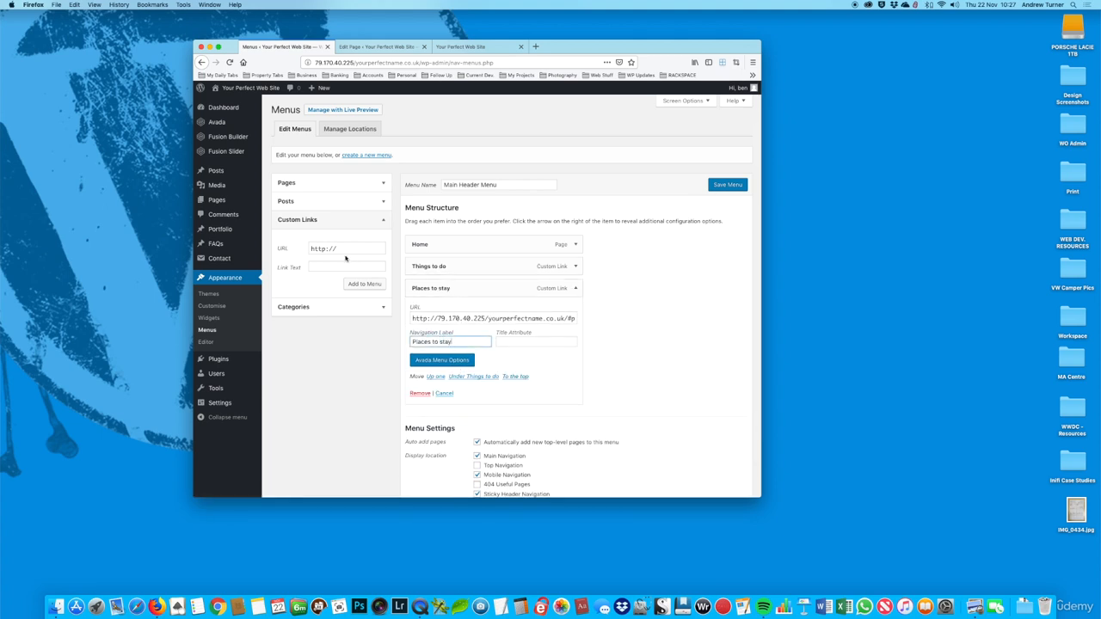
Step: Add a custom link with the home page address ending in #experience and the text "Experience" to the menu
left_click(376, 250)
key("super+v")
double_click(372, 249)
type("e")
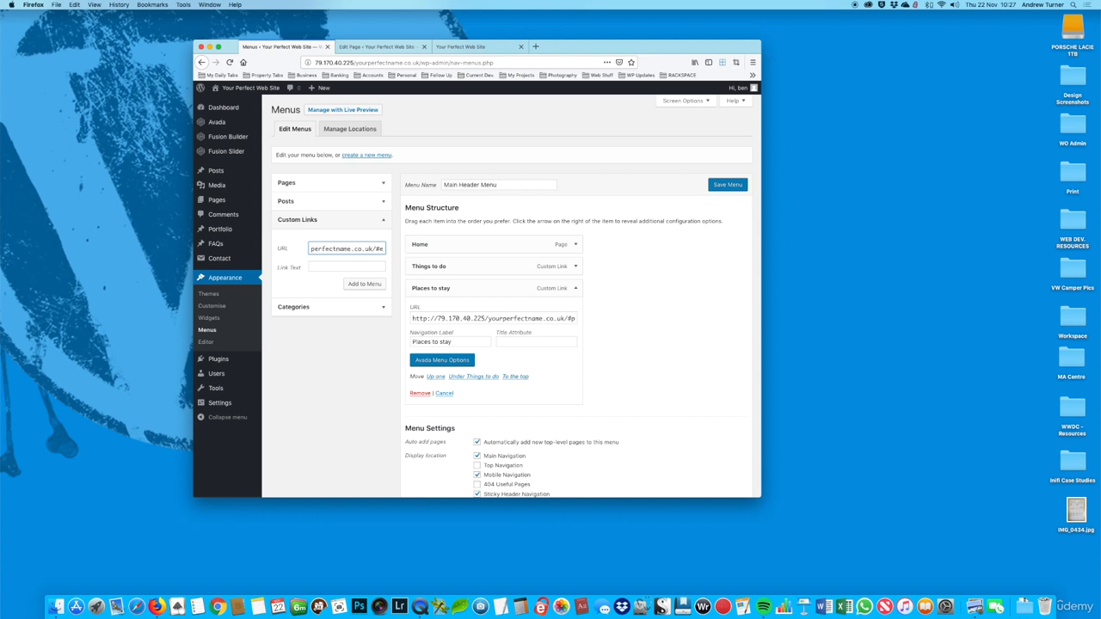
type("xperience")
left_click(363, 266)
type("Experience")
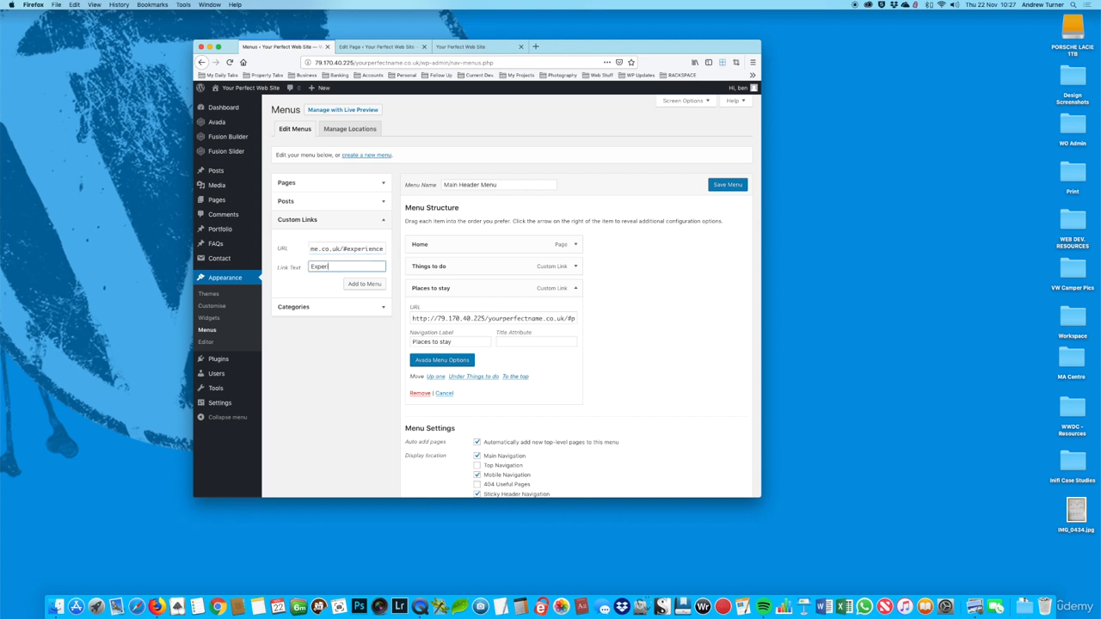
left_click(365, 287)
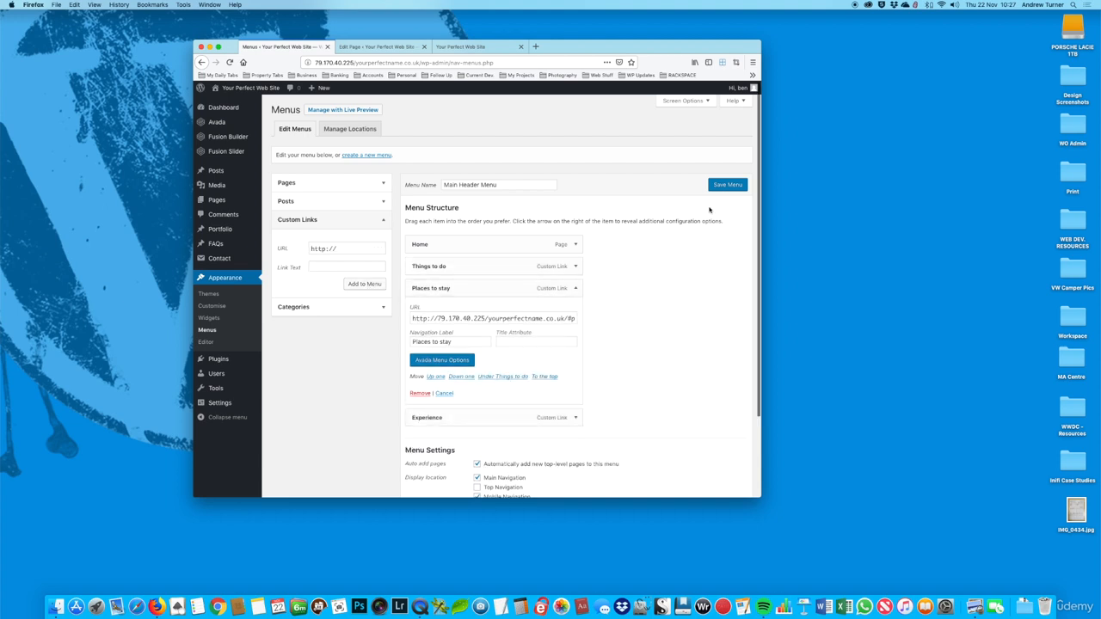
Step: Save the Main Header Menu and reload the live home page
left_click(728, 185)
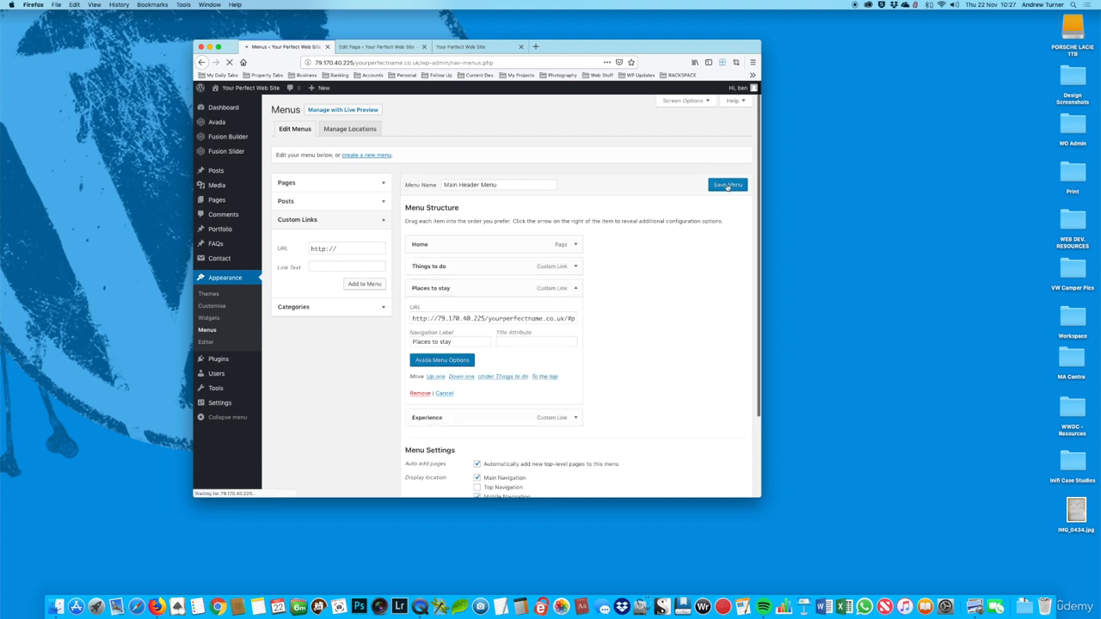
left_click(464, 47)
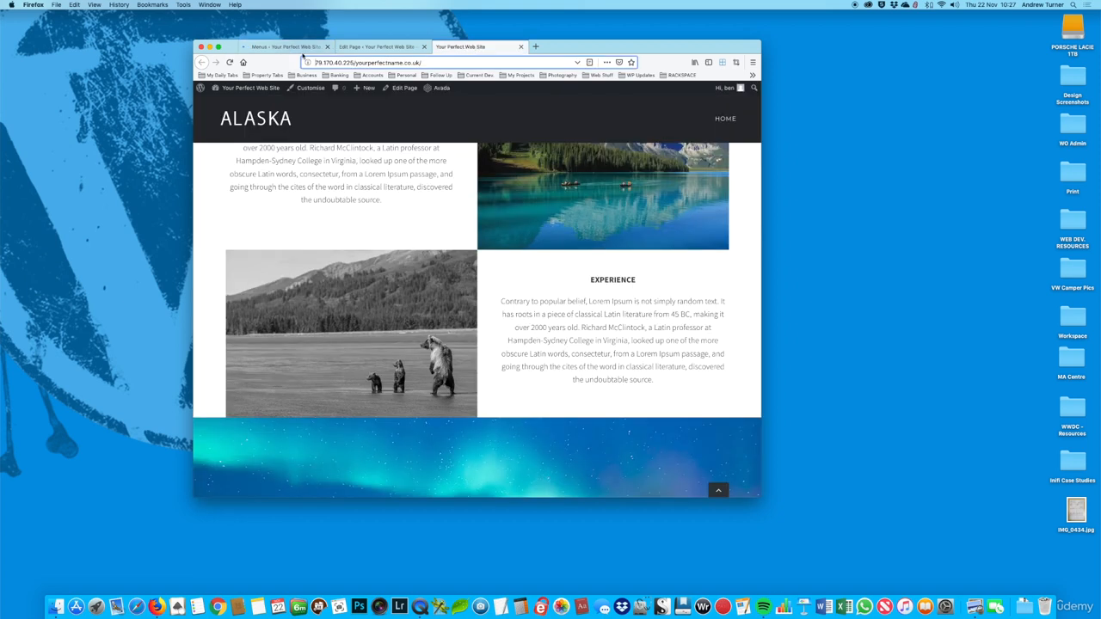
left_click(230, 62)
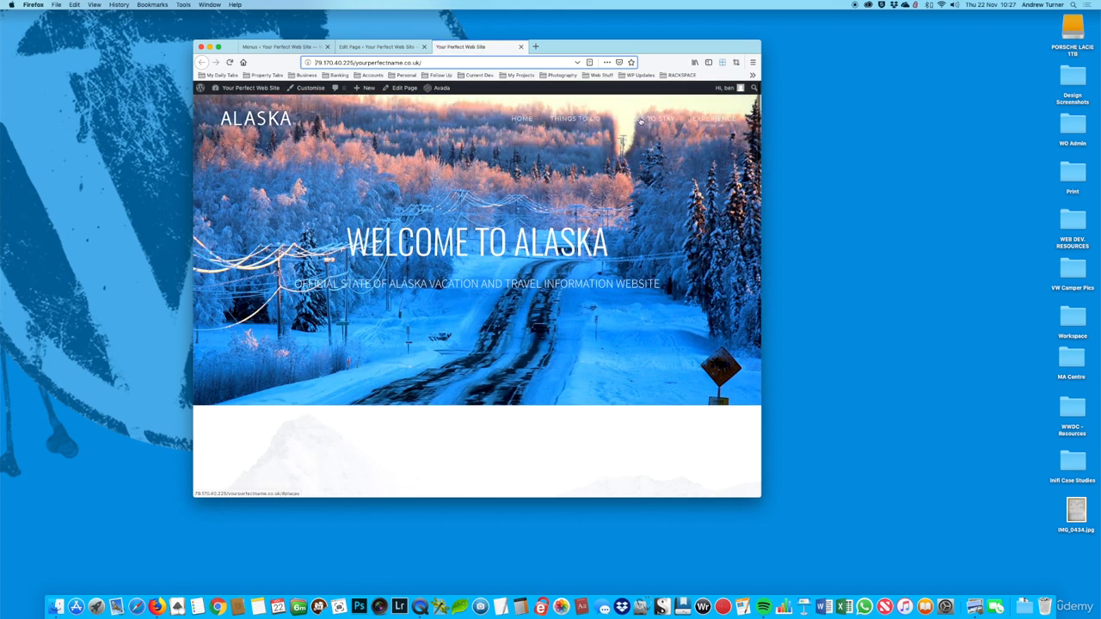
Step: Test the Places To Stay, Things To Do, Experience and Home links in the live page's header menu
left_click(641, 121)
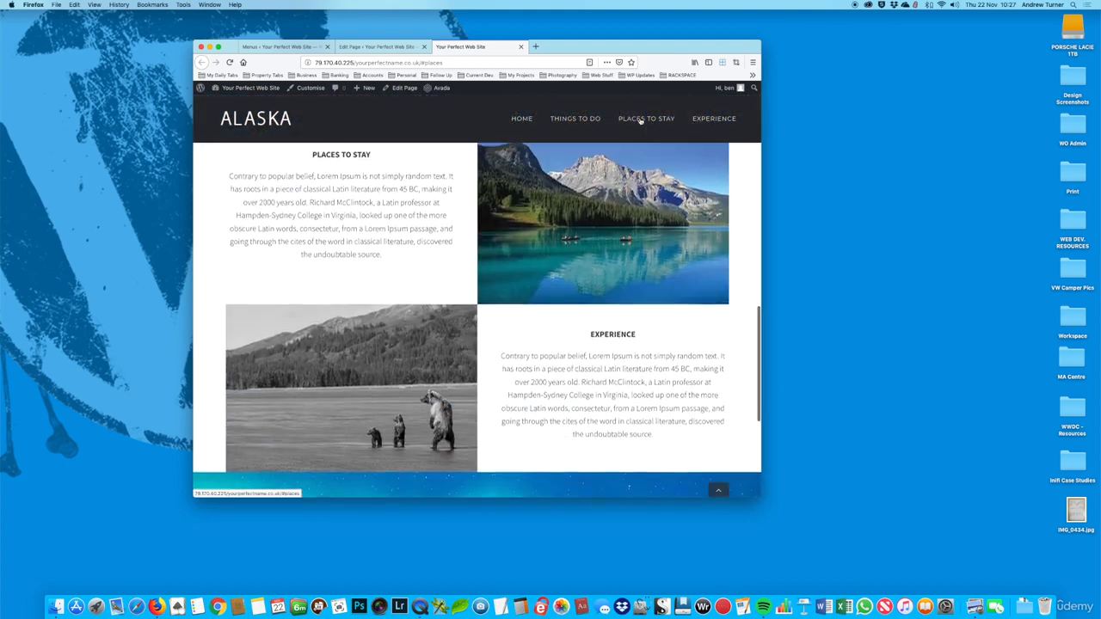
left_click(569, 122)
left_click(712, 119)
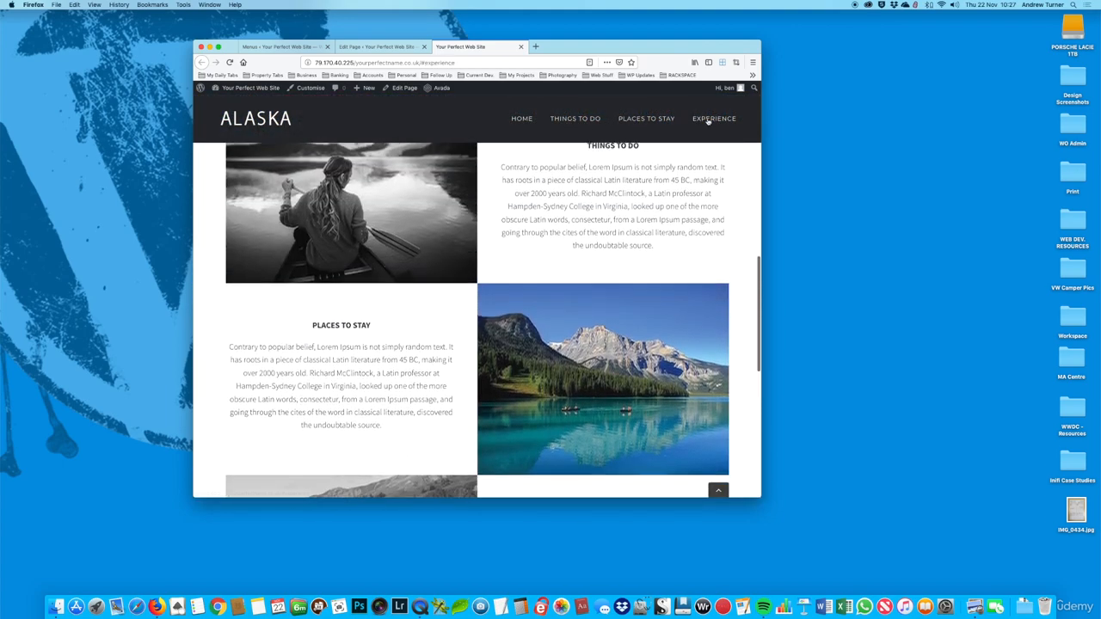
left_click(575, 120)
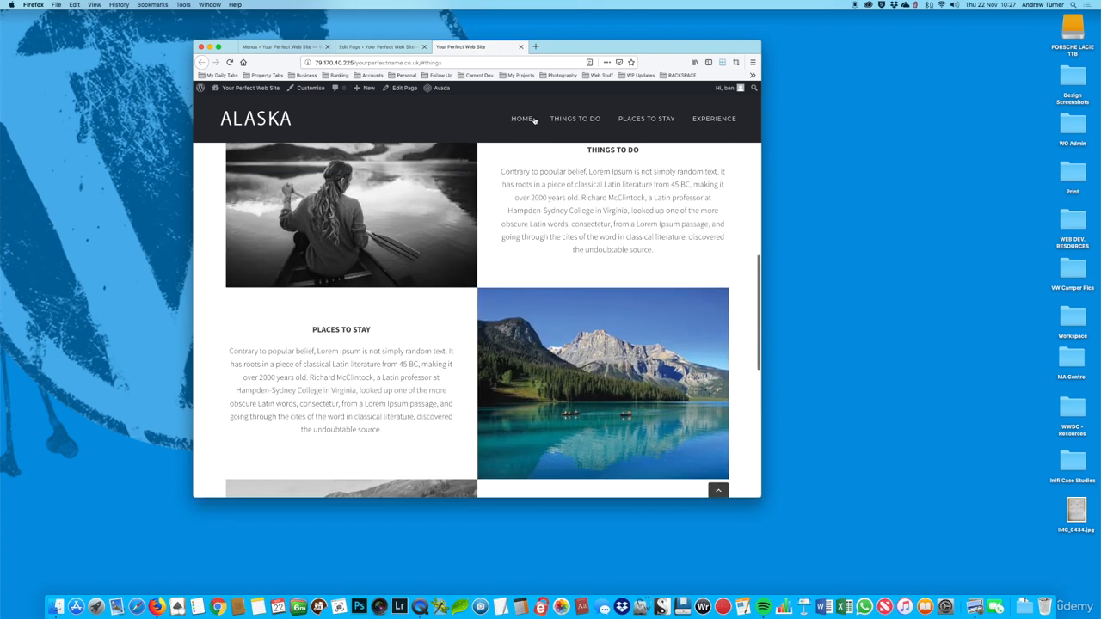
left_click(517, 119)
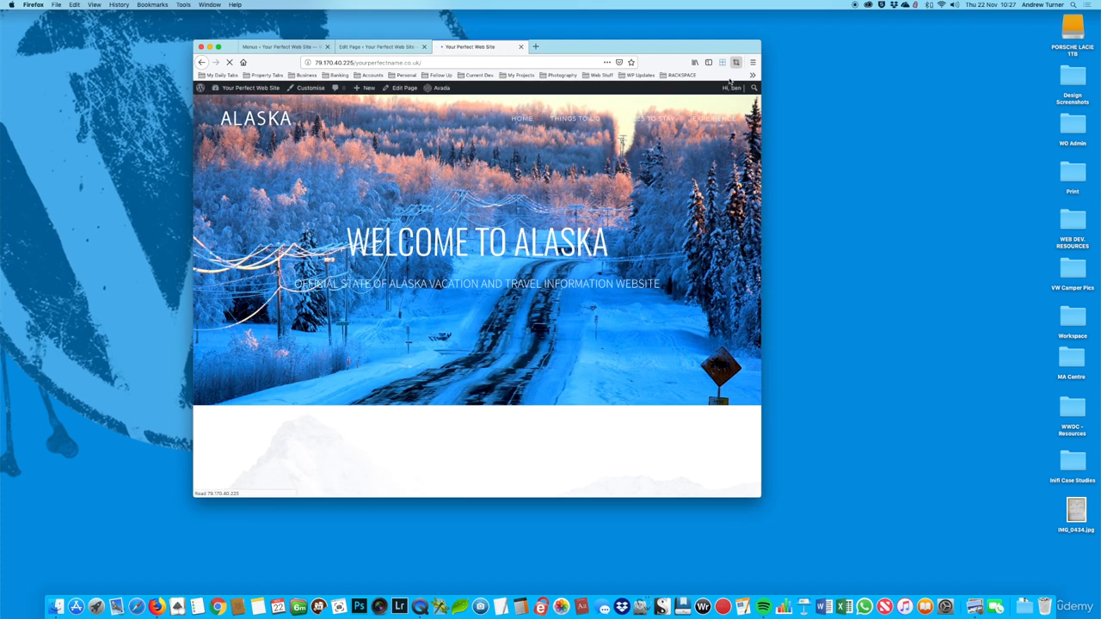
Step: Widen the browser window and look over the intro section with the mountain background on the live home page
left_click(735, 63)
left_click(697, 103)
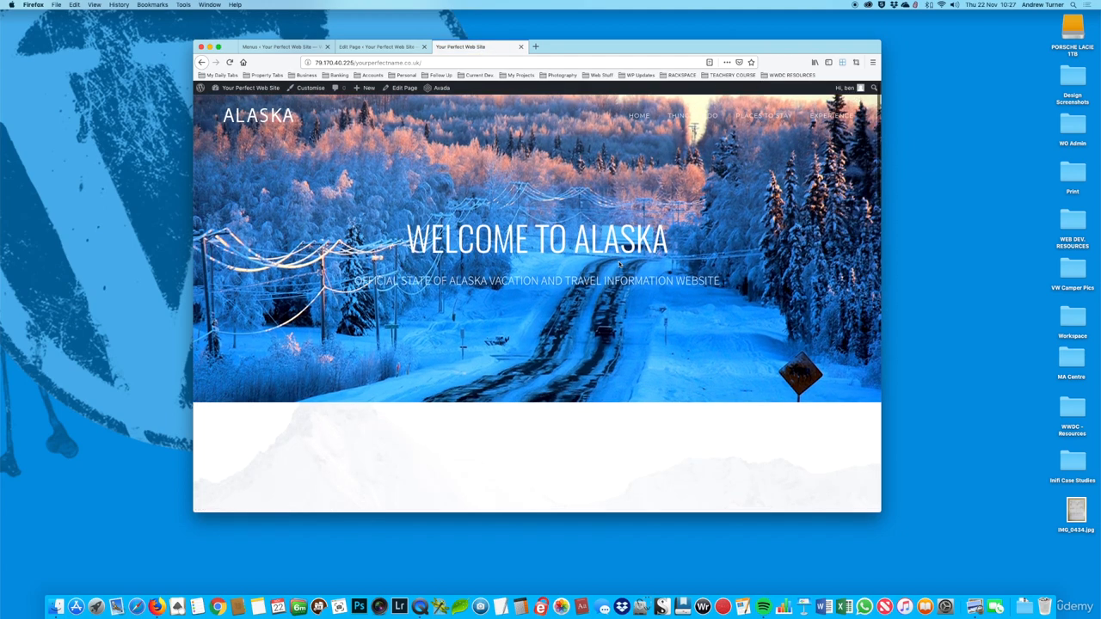
scroll(618, 268, "down", 2)
scroll(619, 270, "down", 5)
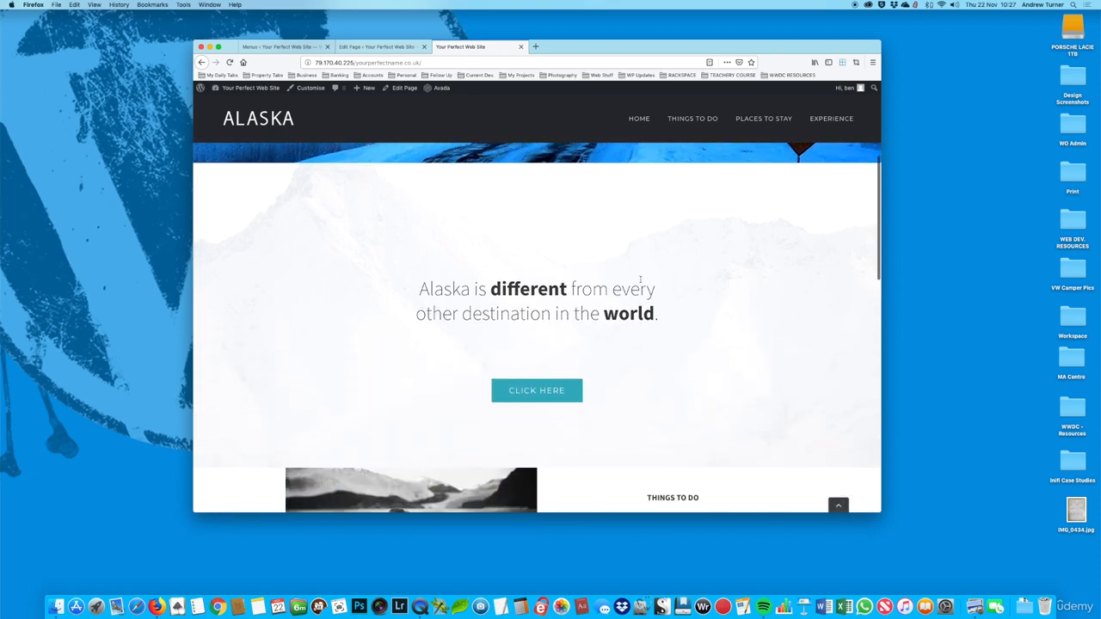
scroll(640, 282, "down", 6)
scroll(640, 282, "up", 12)
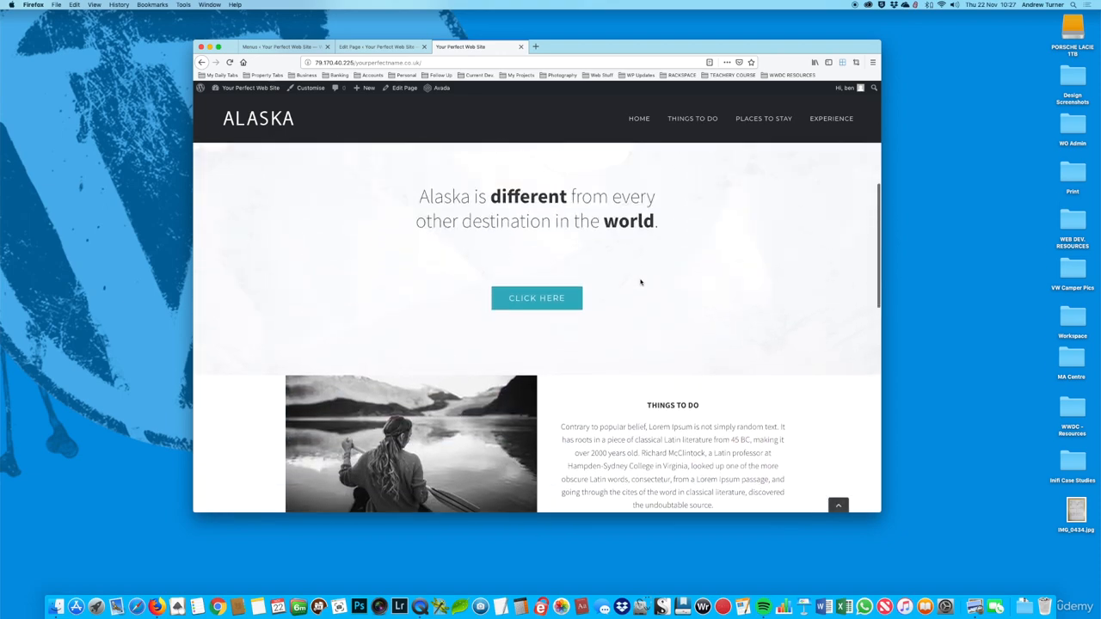
scroll(640, 282, "down", 7)
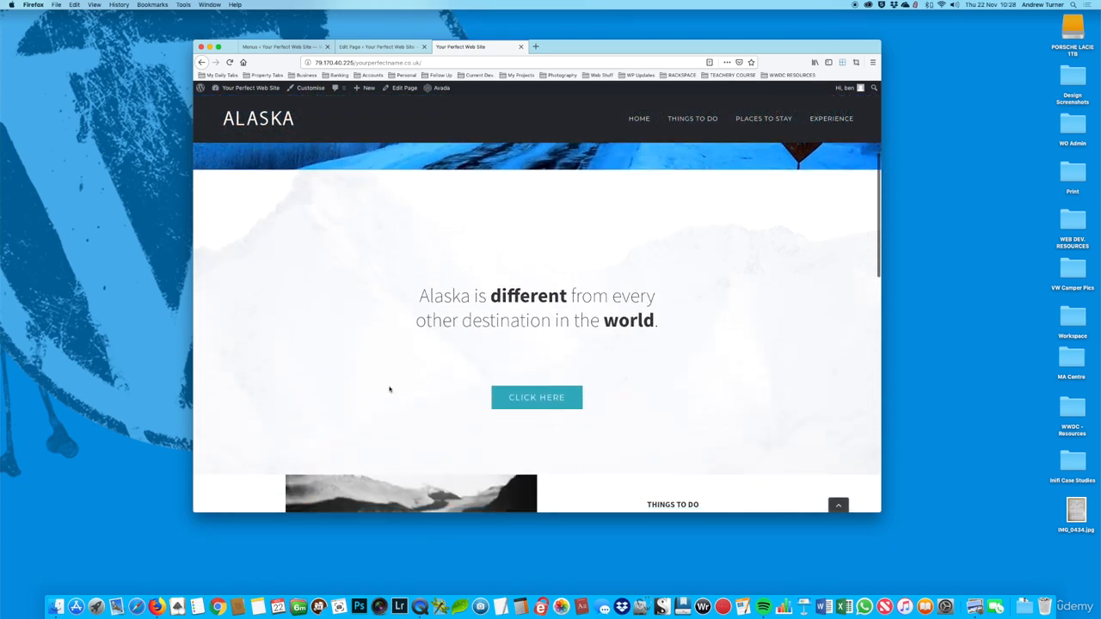
Step: Replace the background image of the "Alaska is different" container with alaska_map.jpg, uploaded from the WWDC - Resources folder
left_click(375, 46)
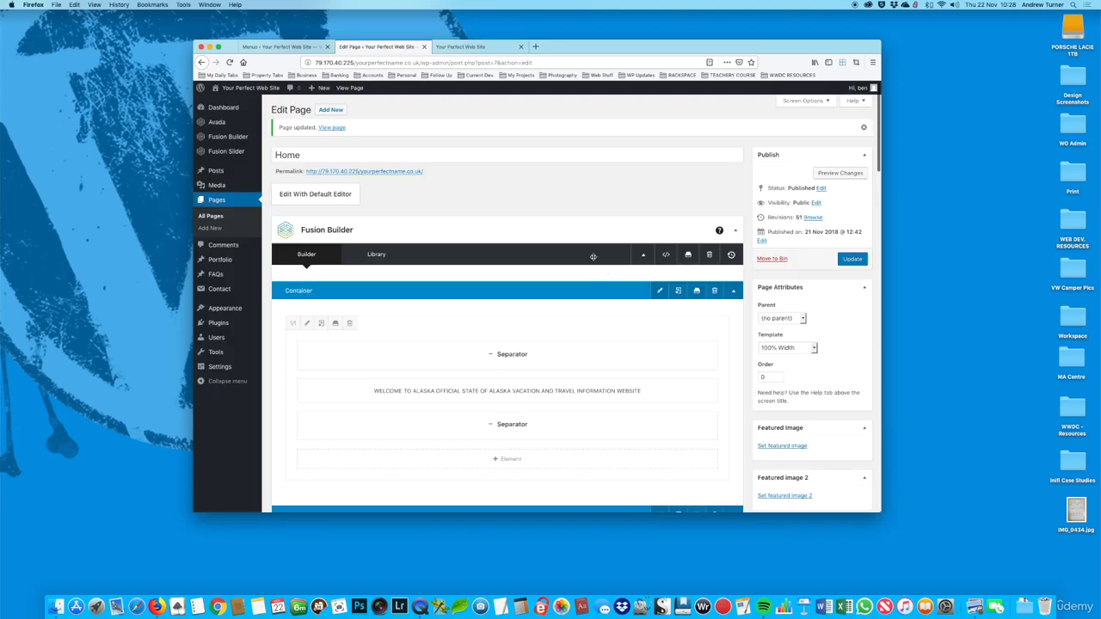
scroll(607, 276, "down", 6)
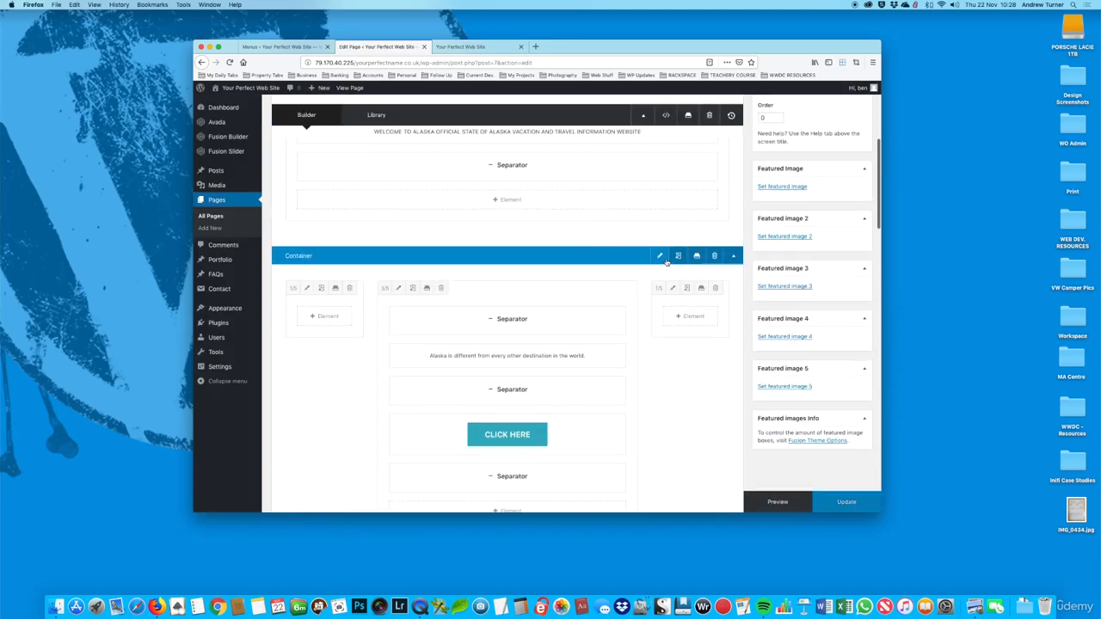
left_click(661, 257)
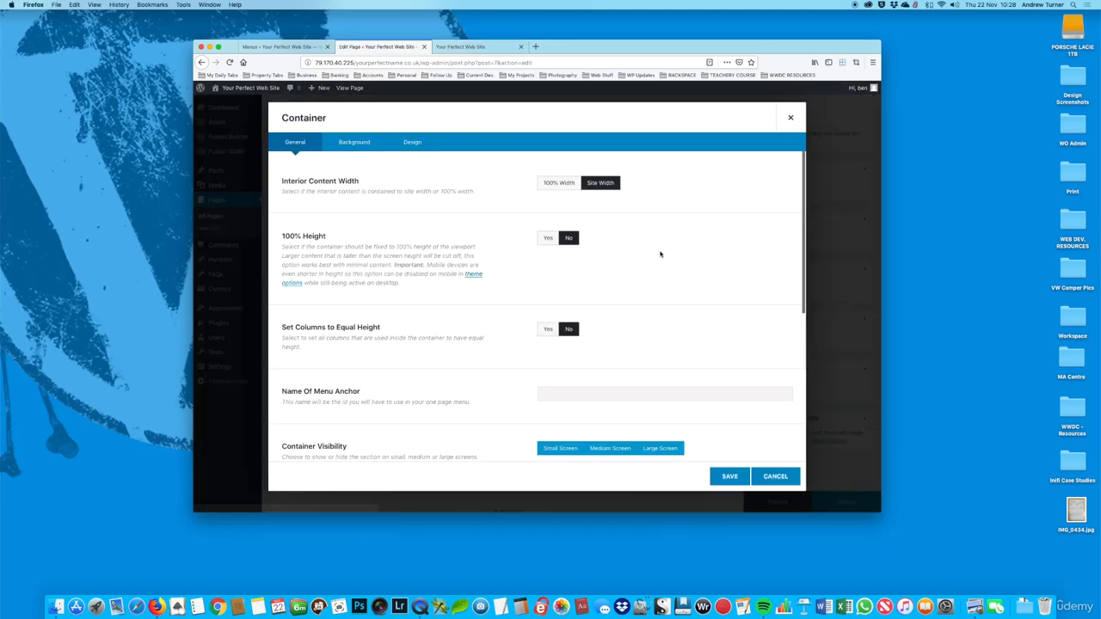
left_click(361, 146)
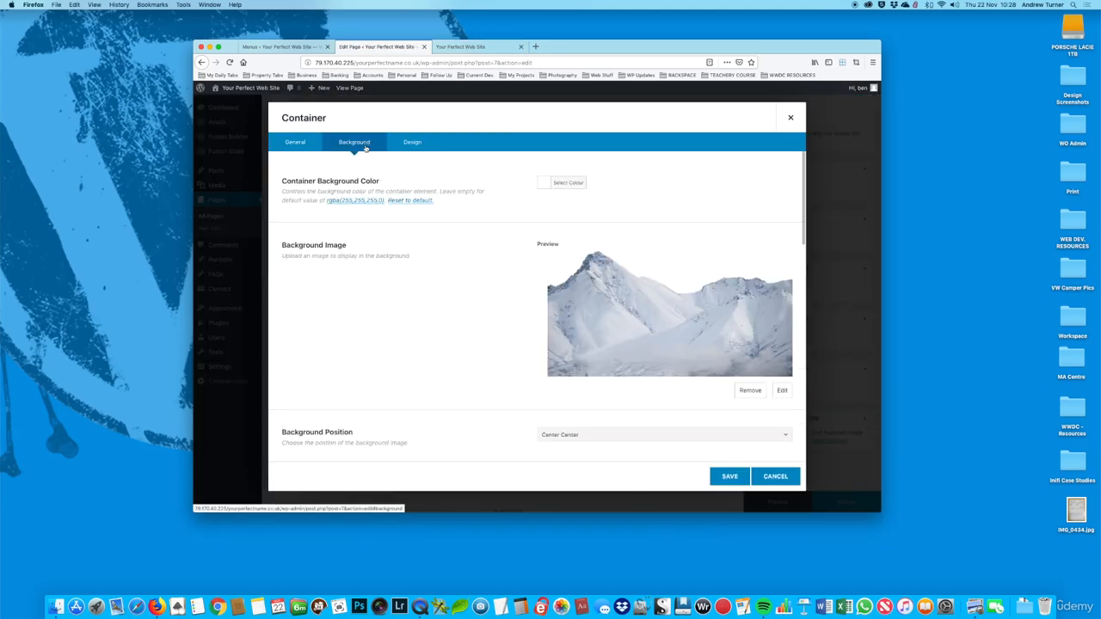
left_click(781, 391)
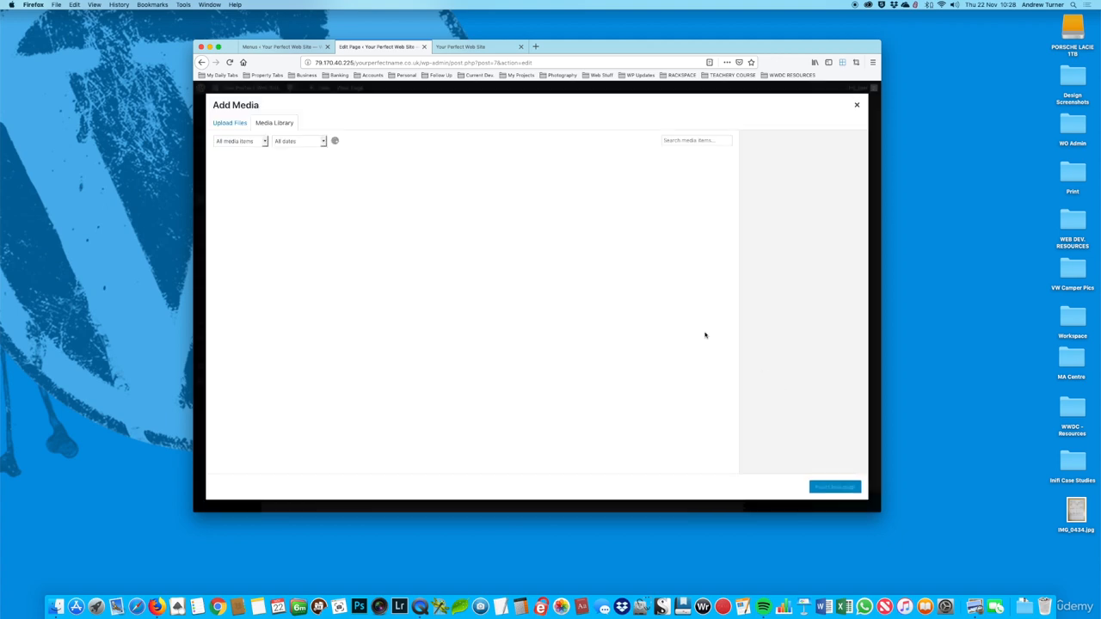
left_click(230, 126)
left_click(535, 280)
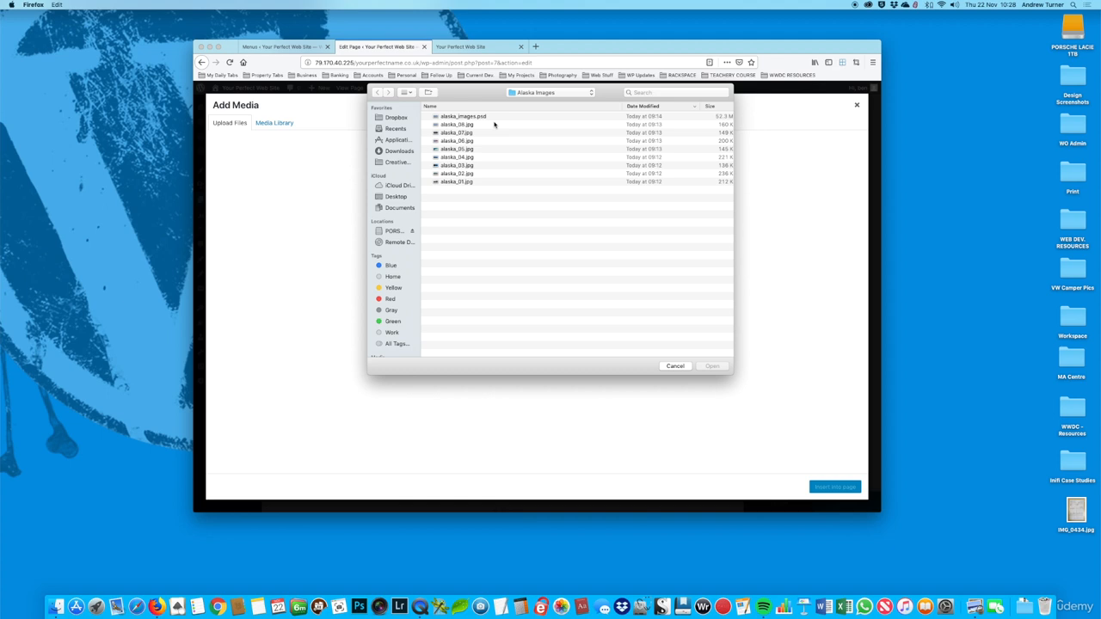
left_click(531, 92)
left_click(530, 104)
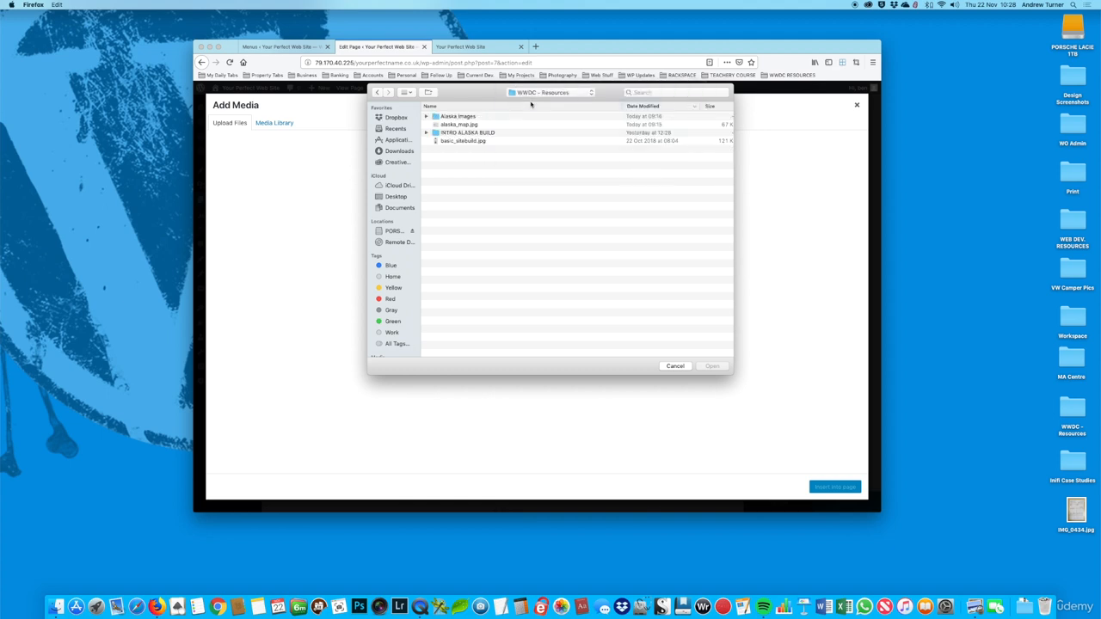
double_click(472, 123)
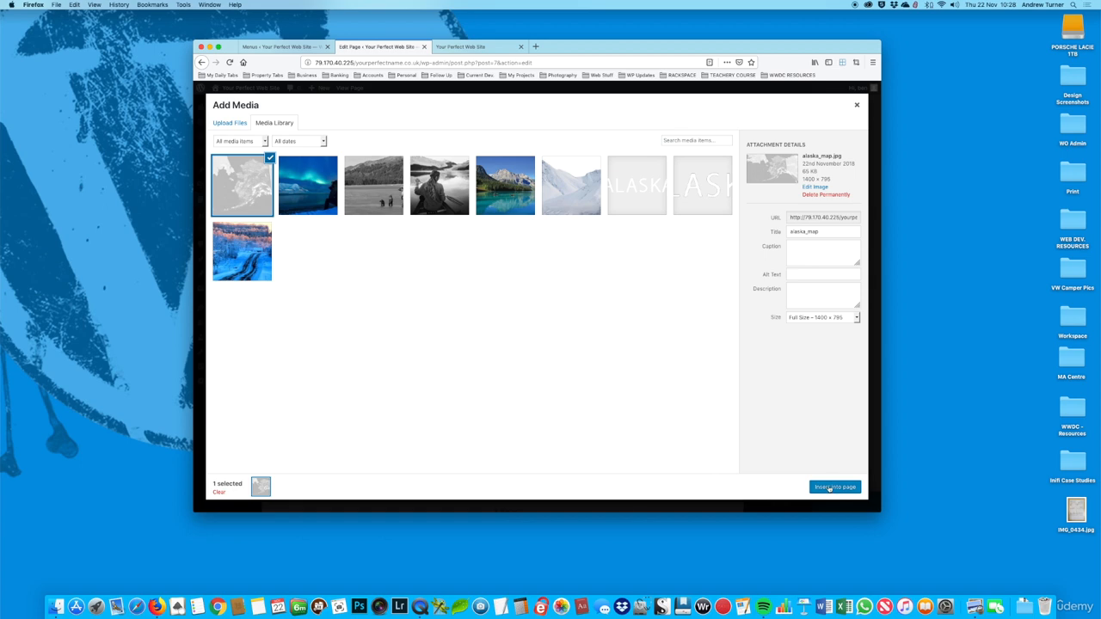
left_click(829, 488)
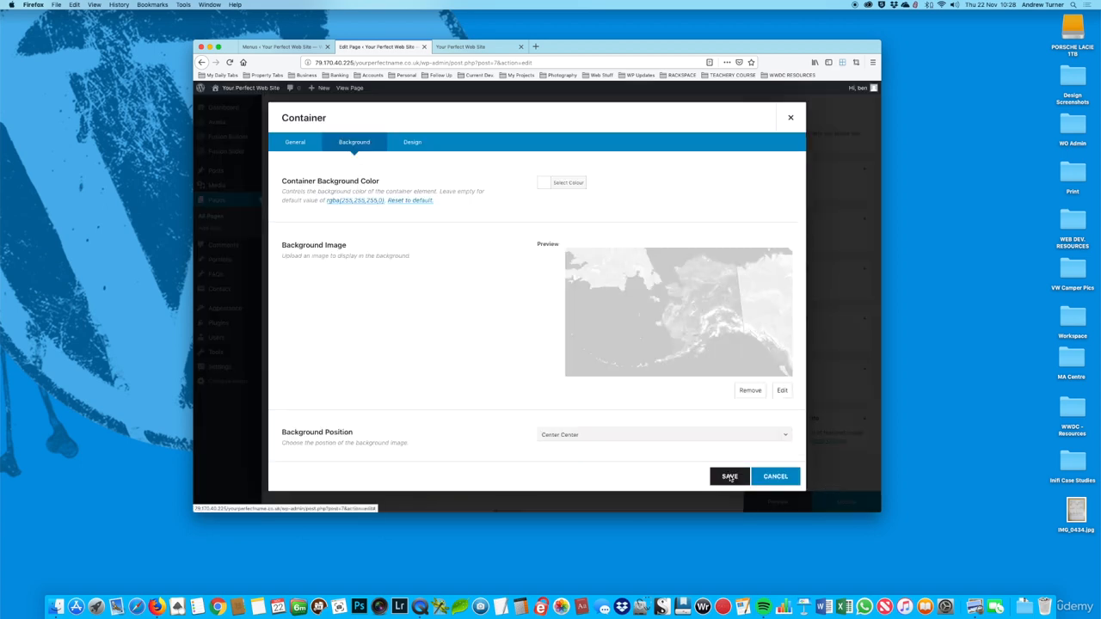
Step: Save the container's new background image, update the Home page and reload the live page
left_click(729, 477)
left_click(847, 502)
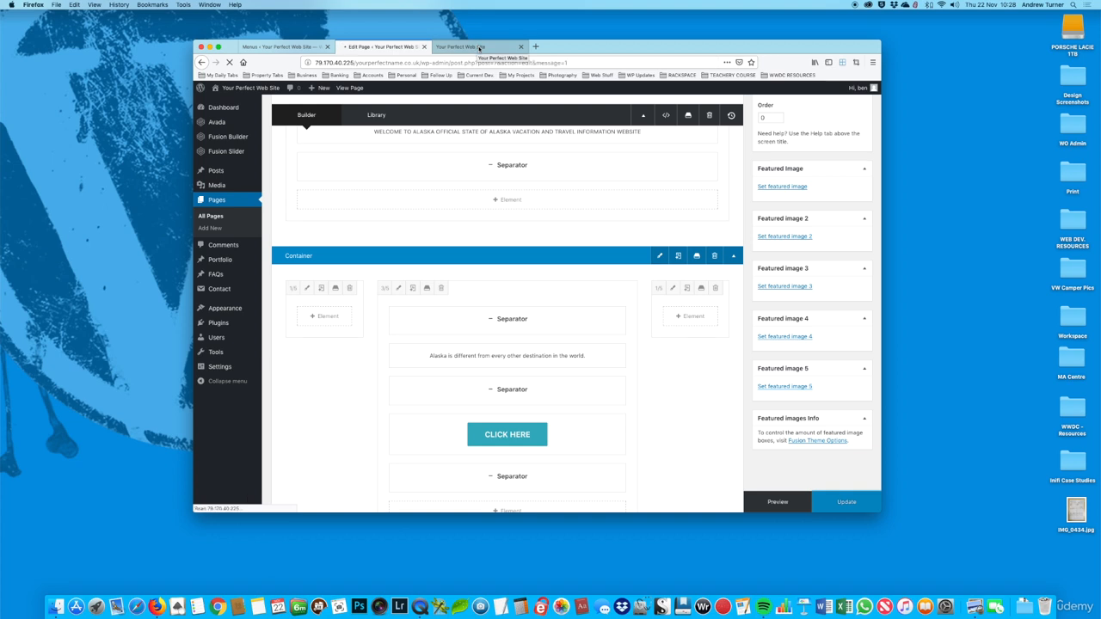
left_click(479, 49)
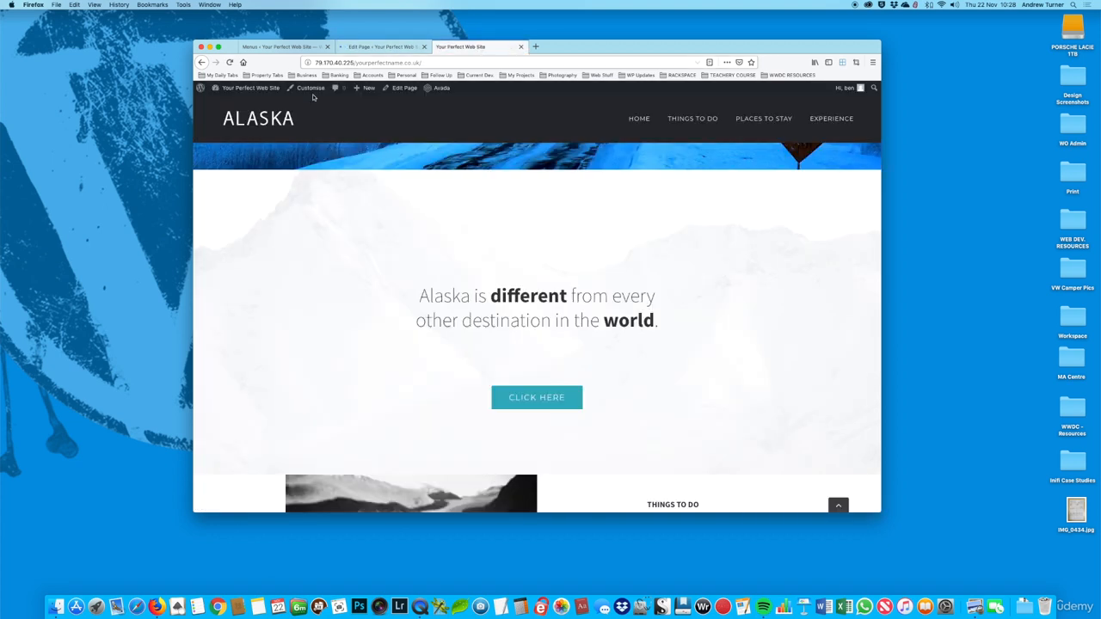
left_click(229, 63)
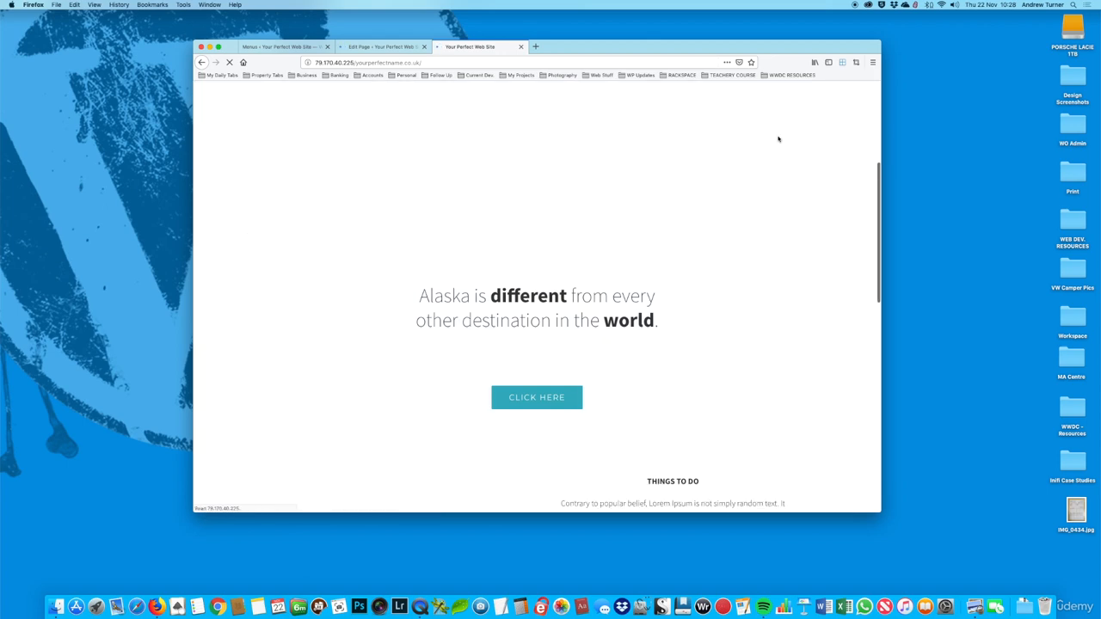
Step: Examine how the map background of the "Alaska is different" section looks on the live page
scroll(776, 193, "down", 2)
scroll(776, 193, "down", 1)
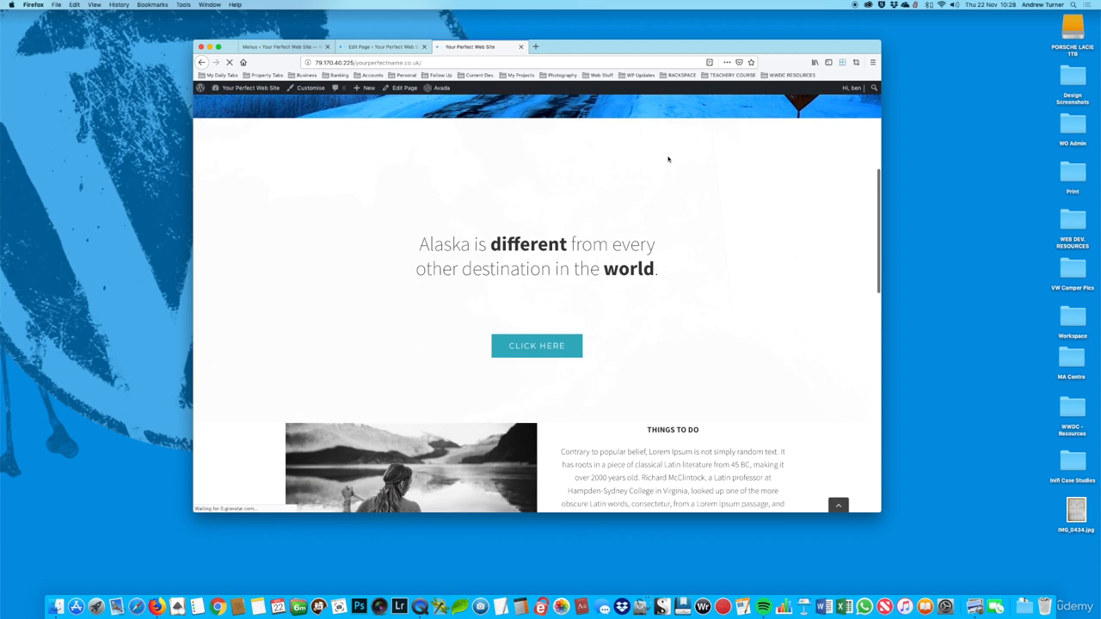
scroll(729, 204, "up", 3)
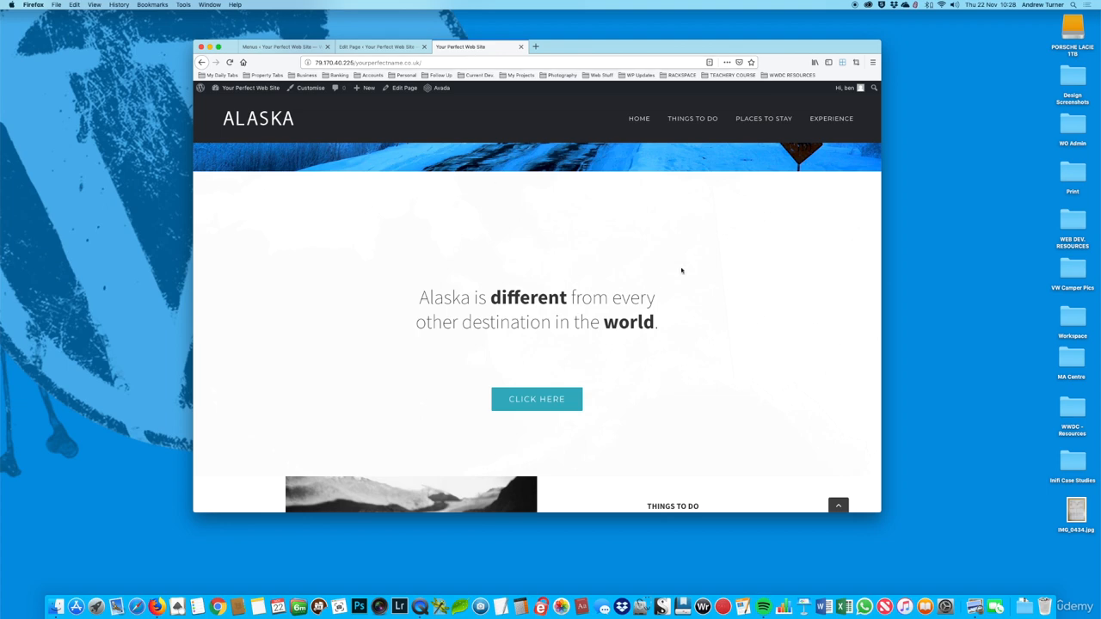
scroll(684, 257, "down", 3)
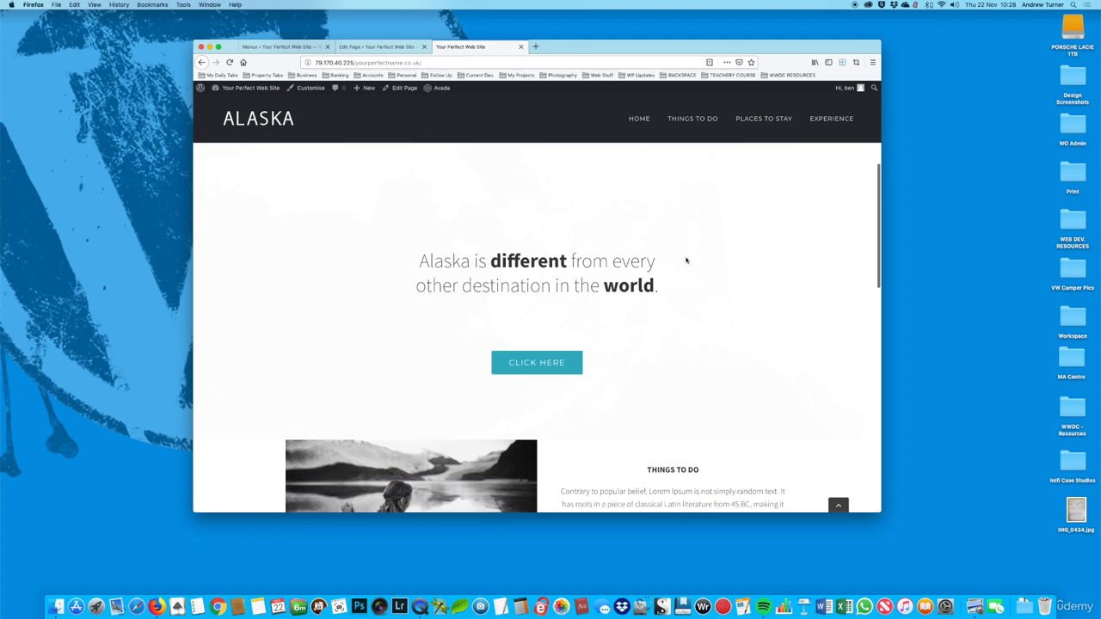
scroll(685, 260, "up", 2)
scroll(686, 260, "down", 1)
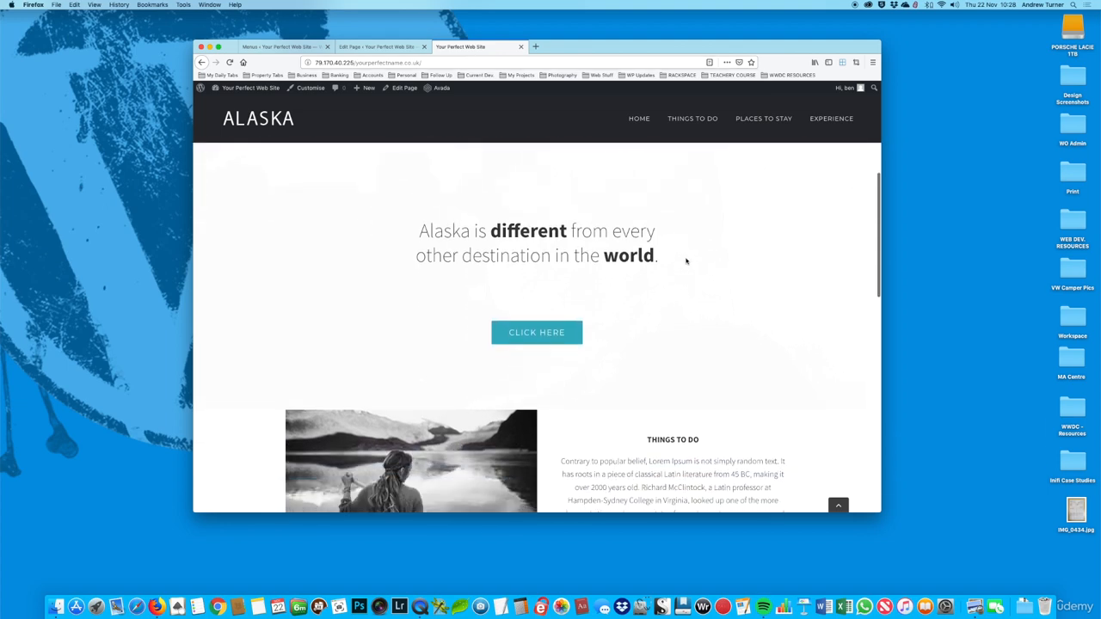
scroll(687, 261, "up", 3)
scroll(686, 262, "down", 2)
scroll(686, 262, "down", 3)
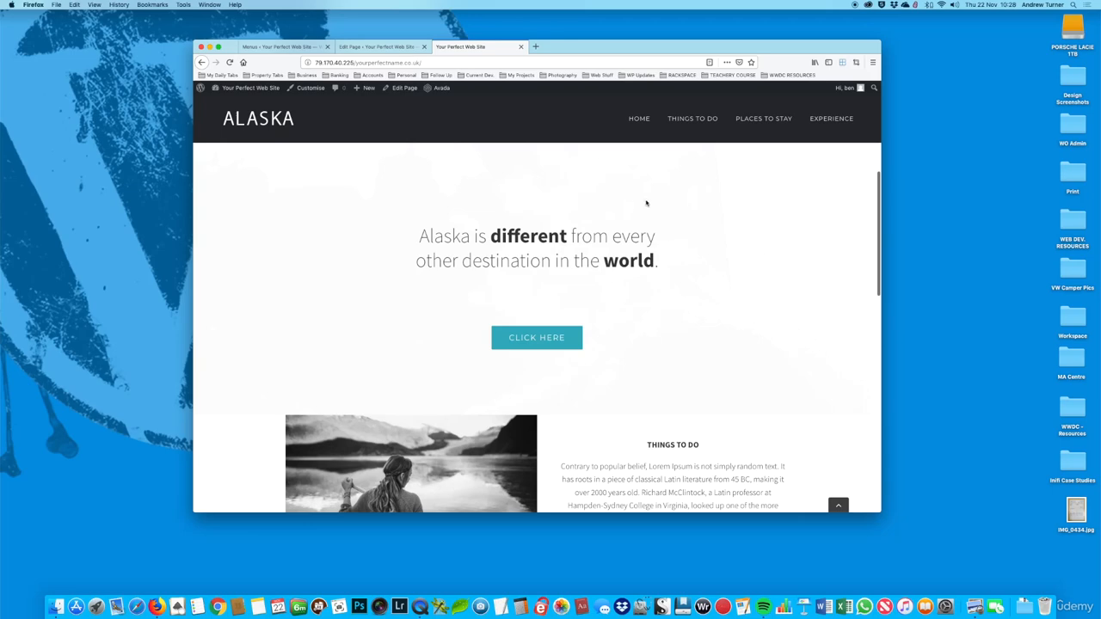
Step: Clear the background color of the "Alaska is different" container in the Home page editor
left_click(373, 47)
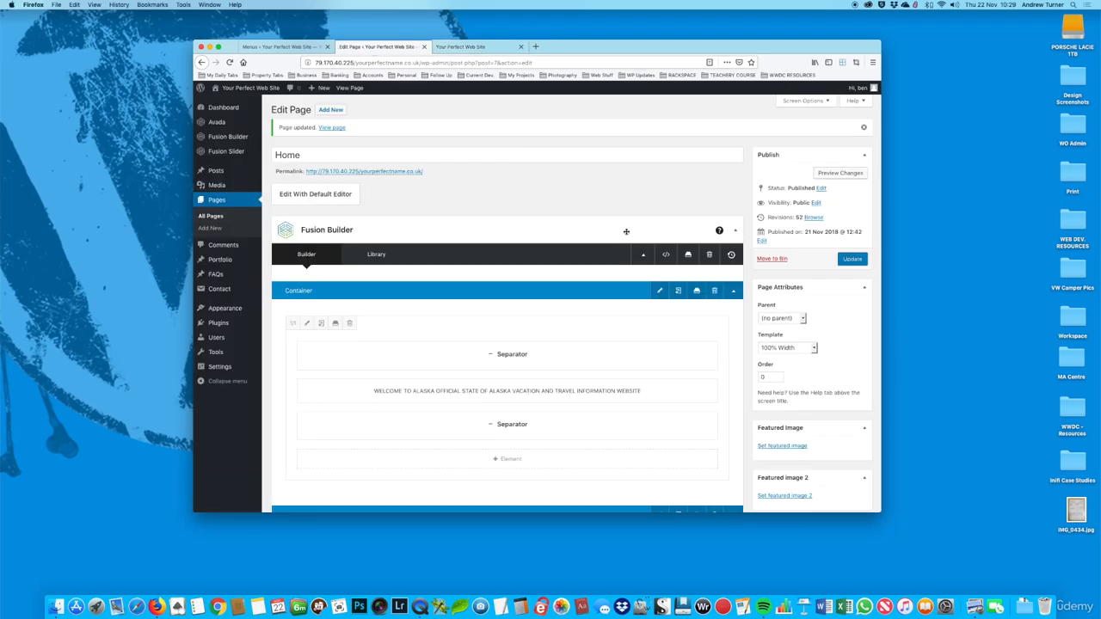
scroll(626, 231, "down", 6)
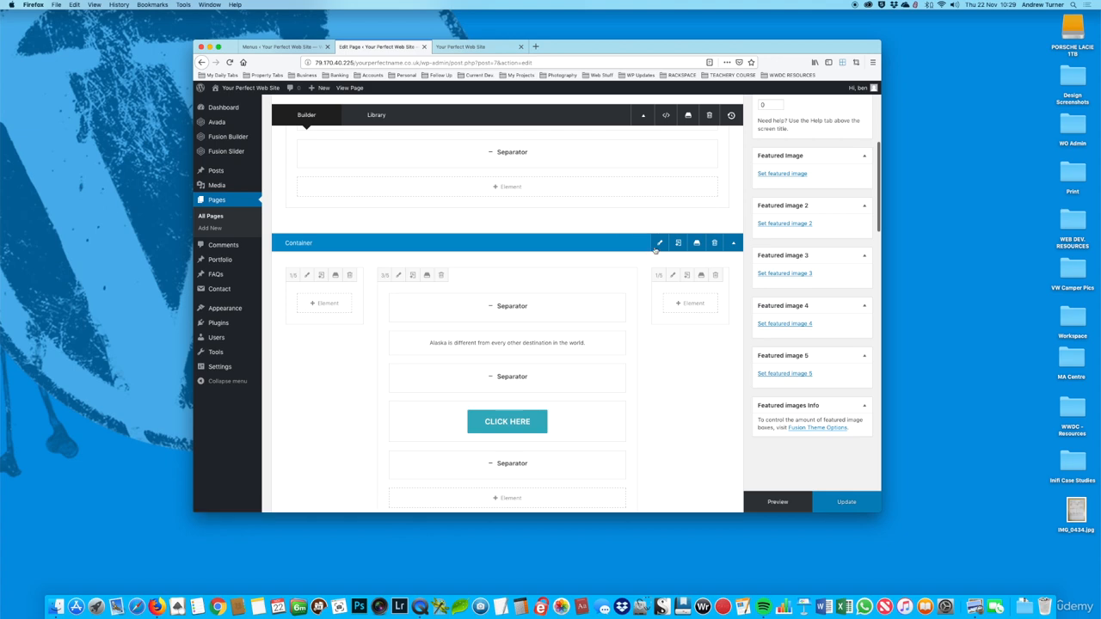
left_click(660, 244)
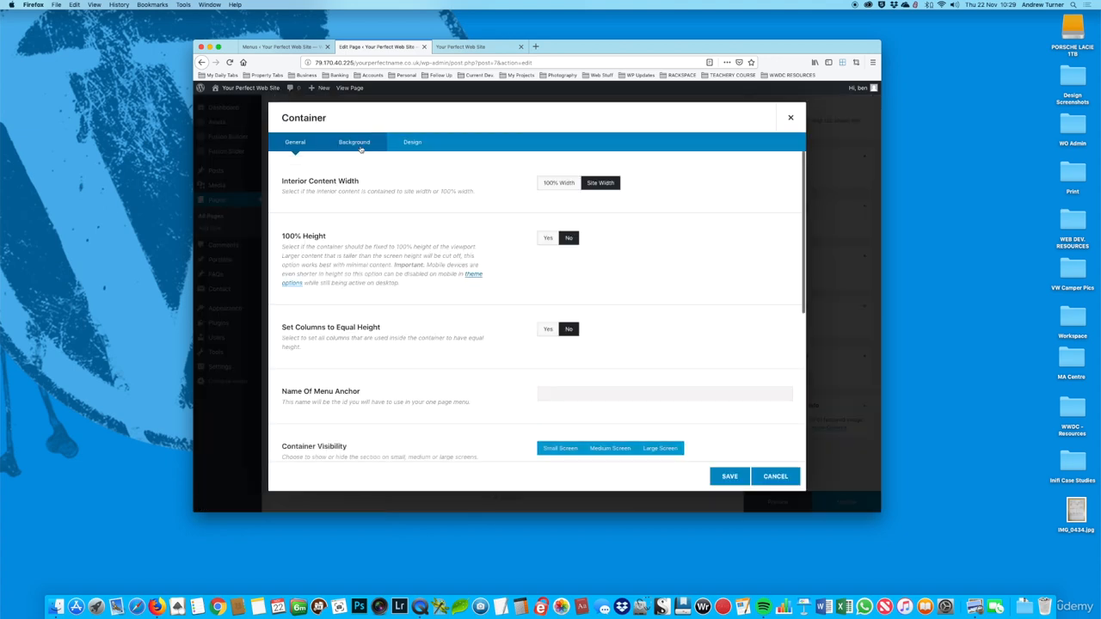
left_click(356, 143)
left_click(567, 182)
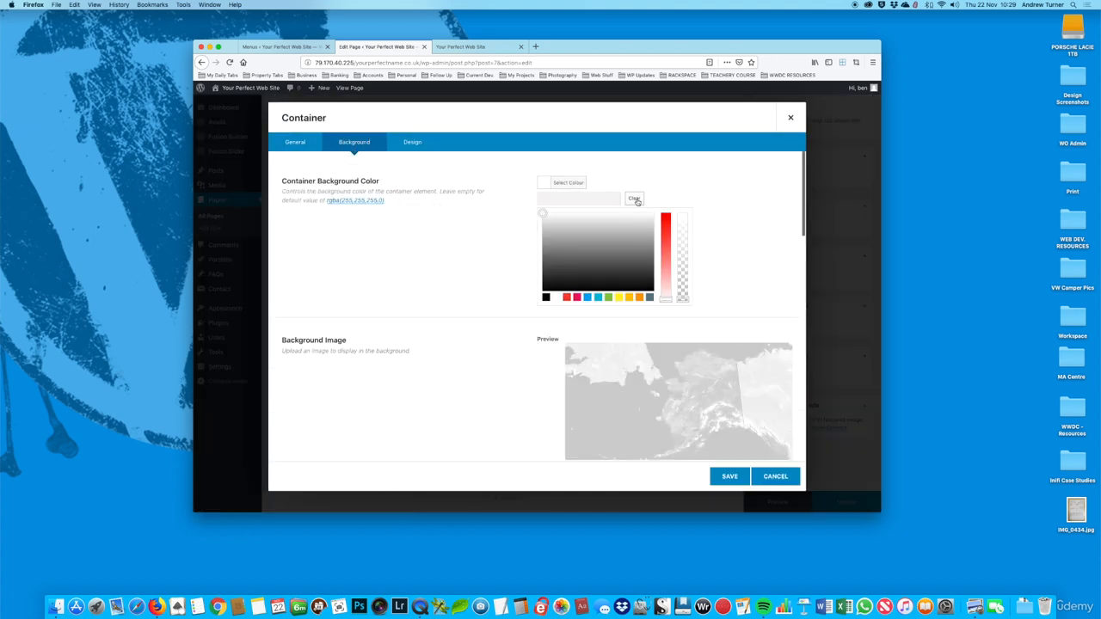
left_click(634, 200)
left_click(647, 174)
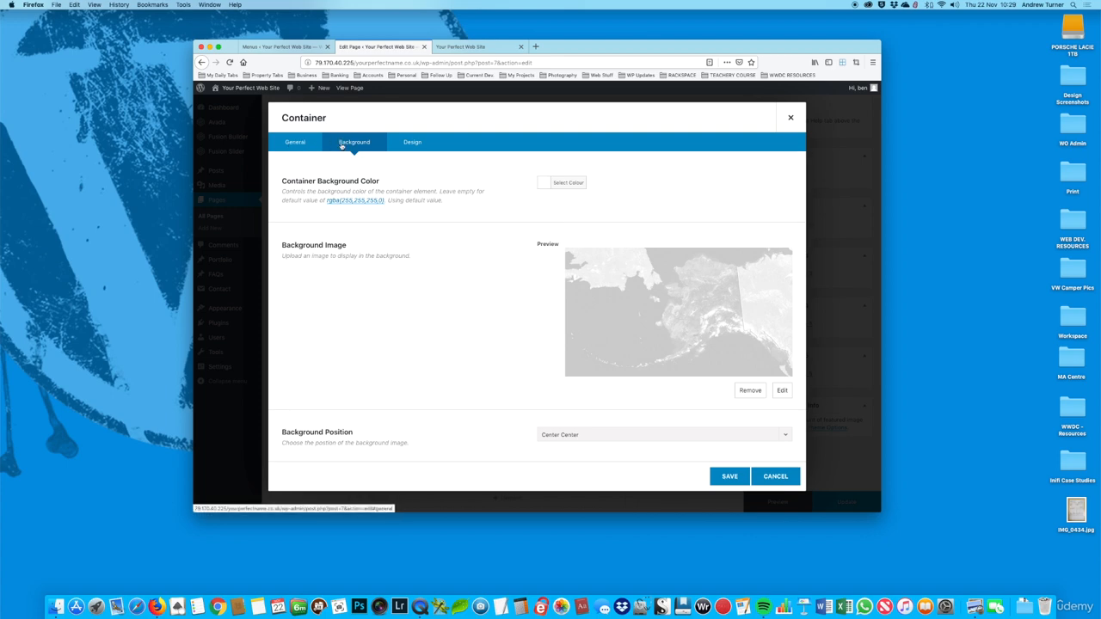
Step: Set the container's Background Parallax to "Up (moves up on desktop and mobile)"
scroll(550, 255, "down", 5)
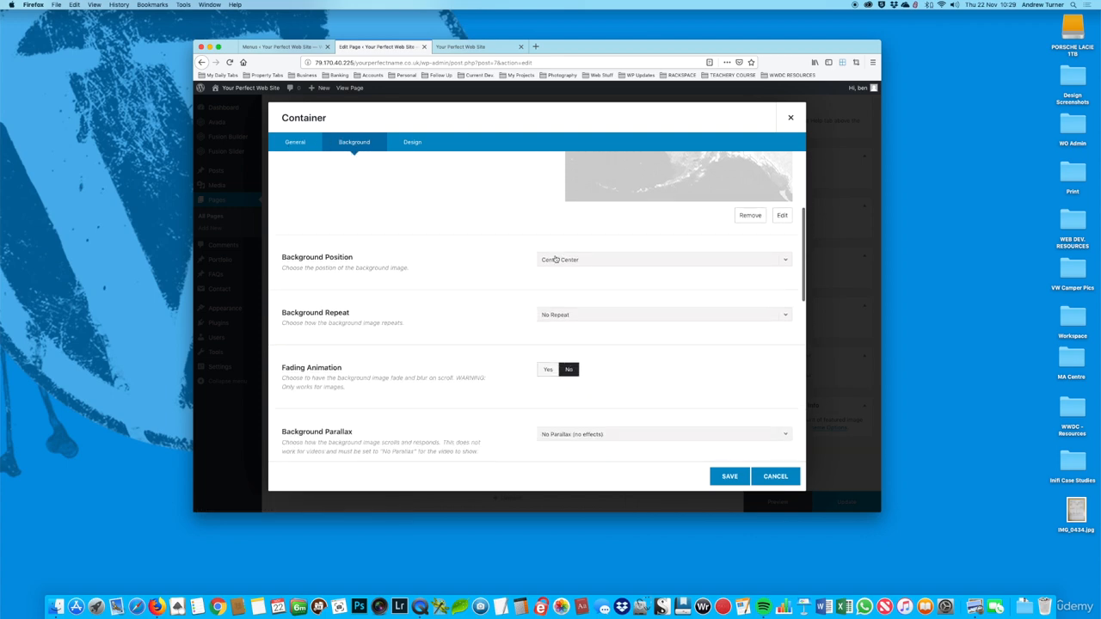
scroll(555, 260, "down", 3)
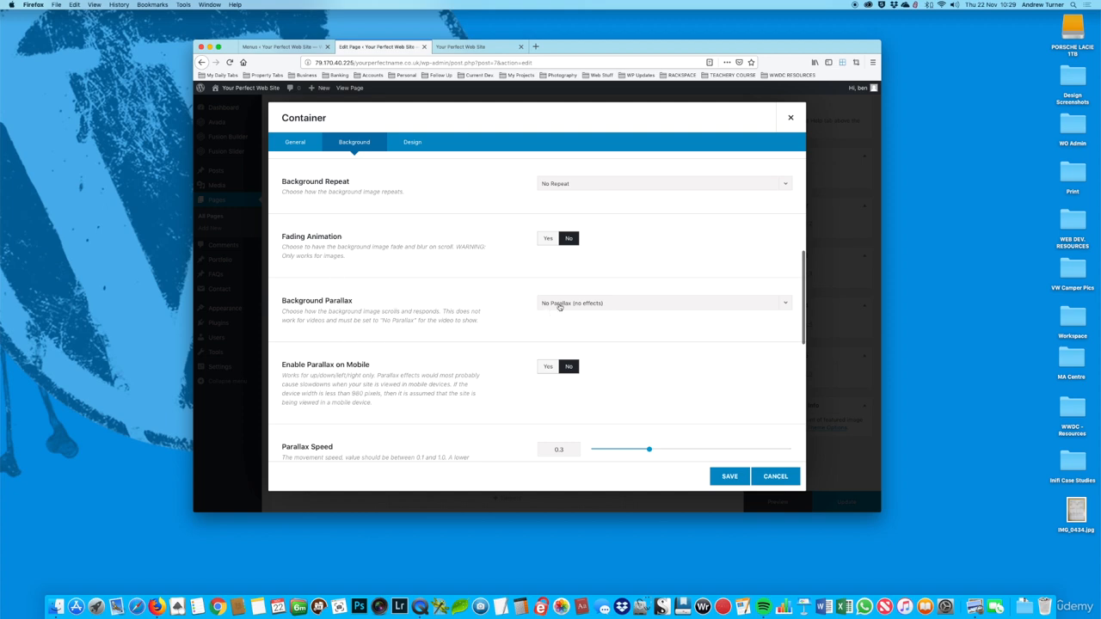
left_click(559, 306)
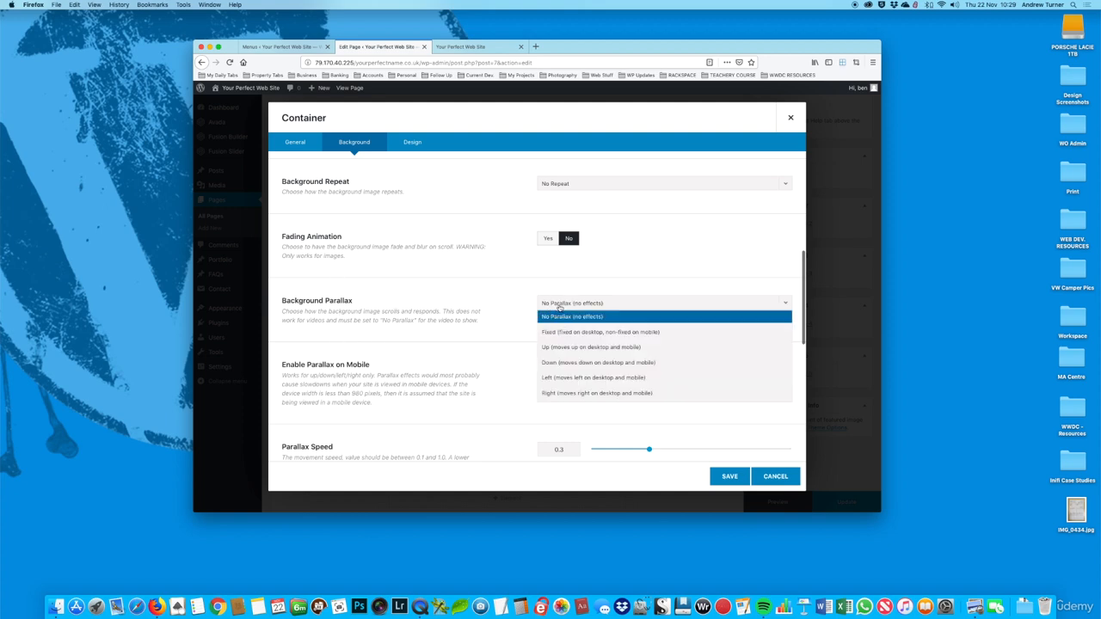
left_click(584, 348)
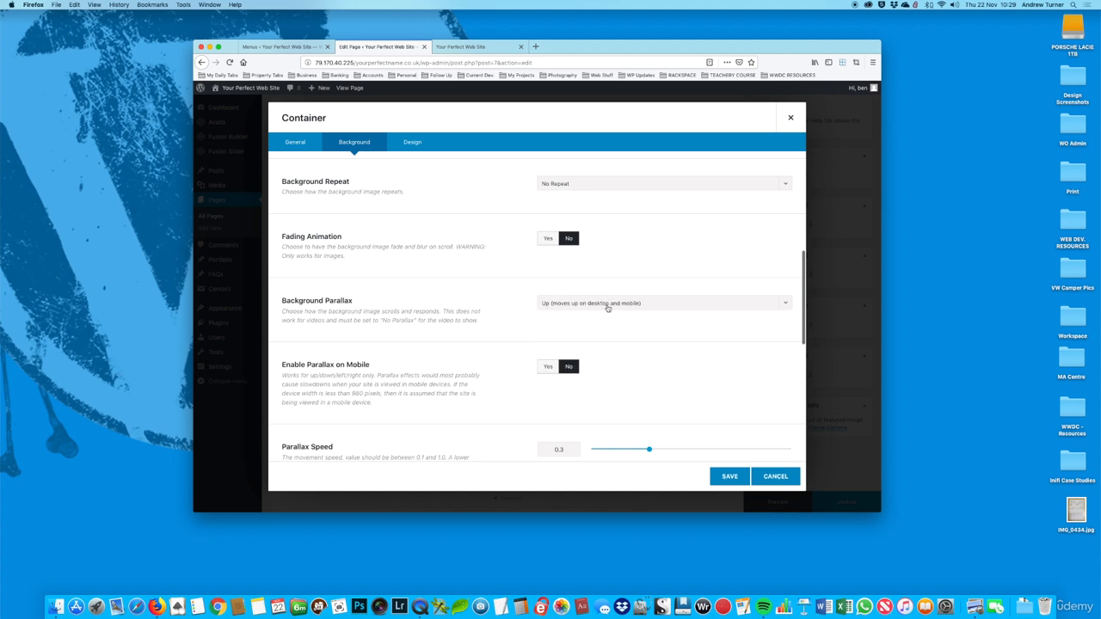
Step: Save the container's color and parallax settings, update the Home page and reload the live page
left_click(727, 476)
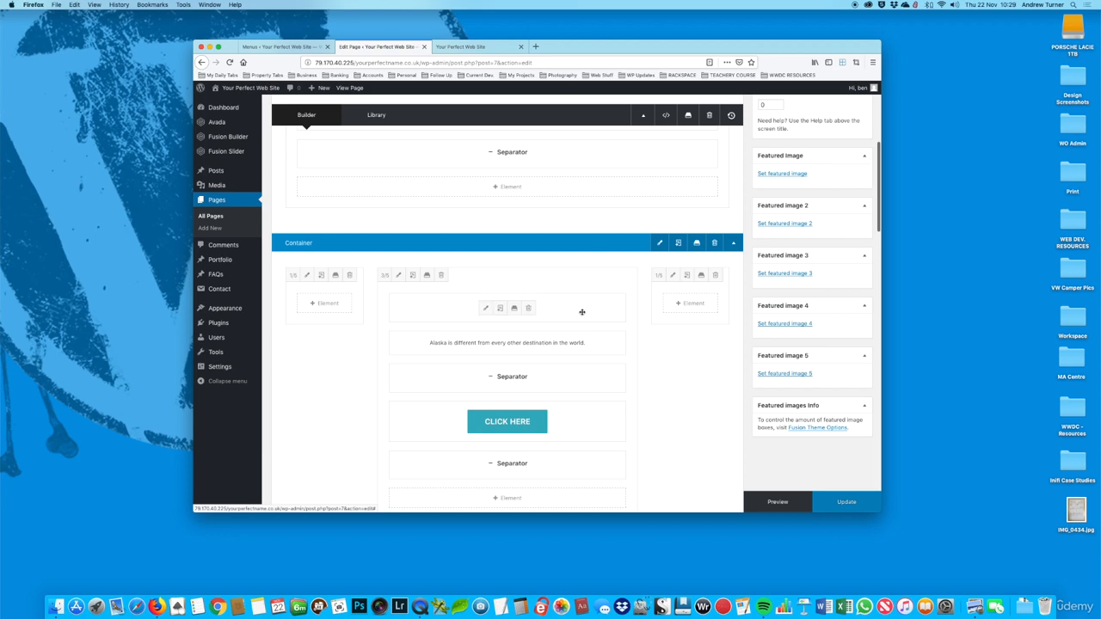
left_click(838, 504)
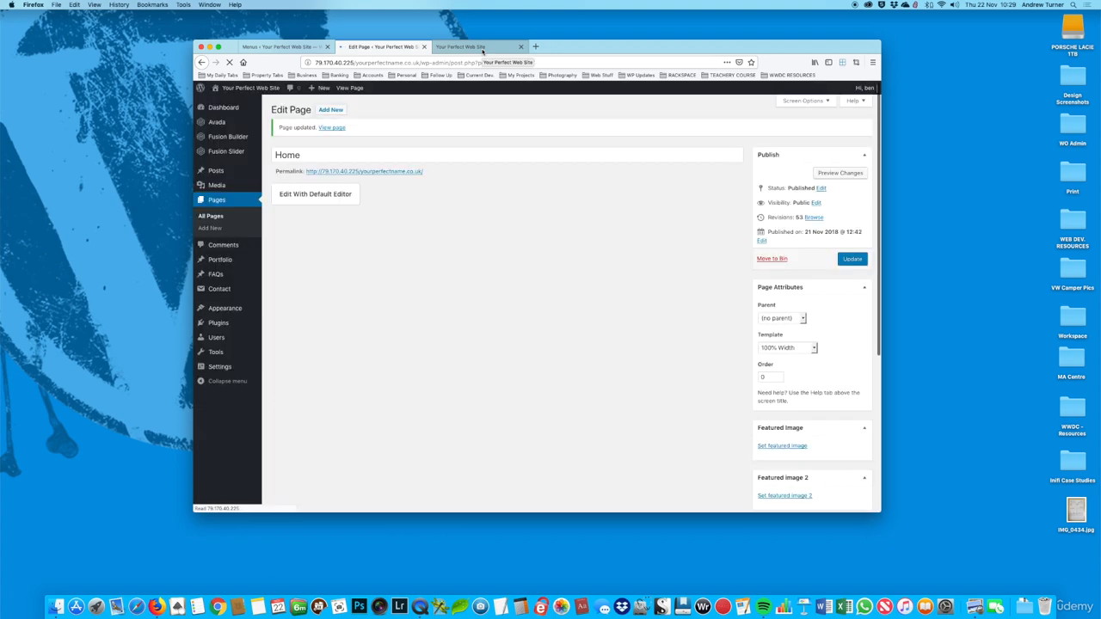
left_click(483, 51)
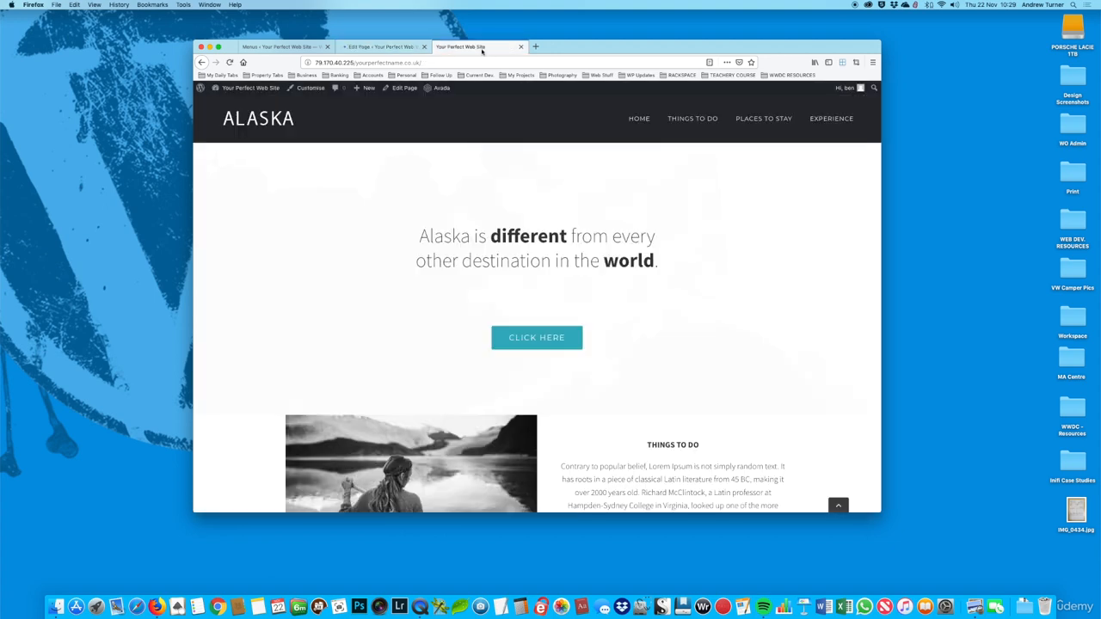
left_click(229, 63)
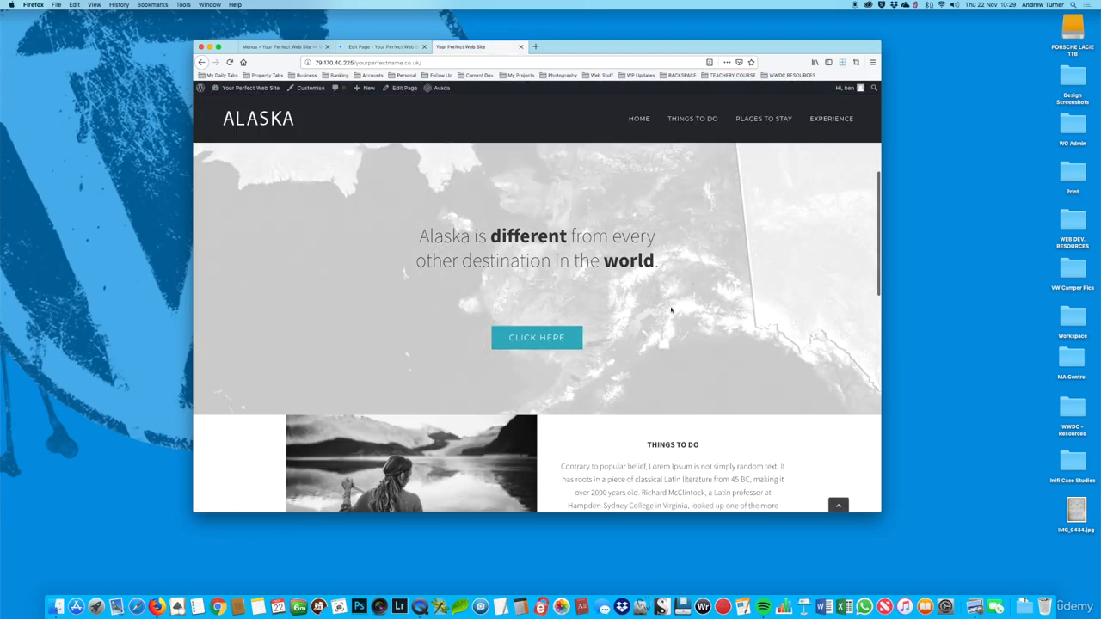
Step: Check the parallax movement of the map background between the welcome banner and the Things To Do section
scroll(662, 249, "up", 5)
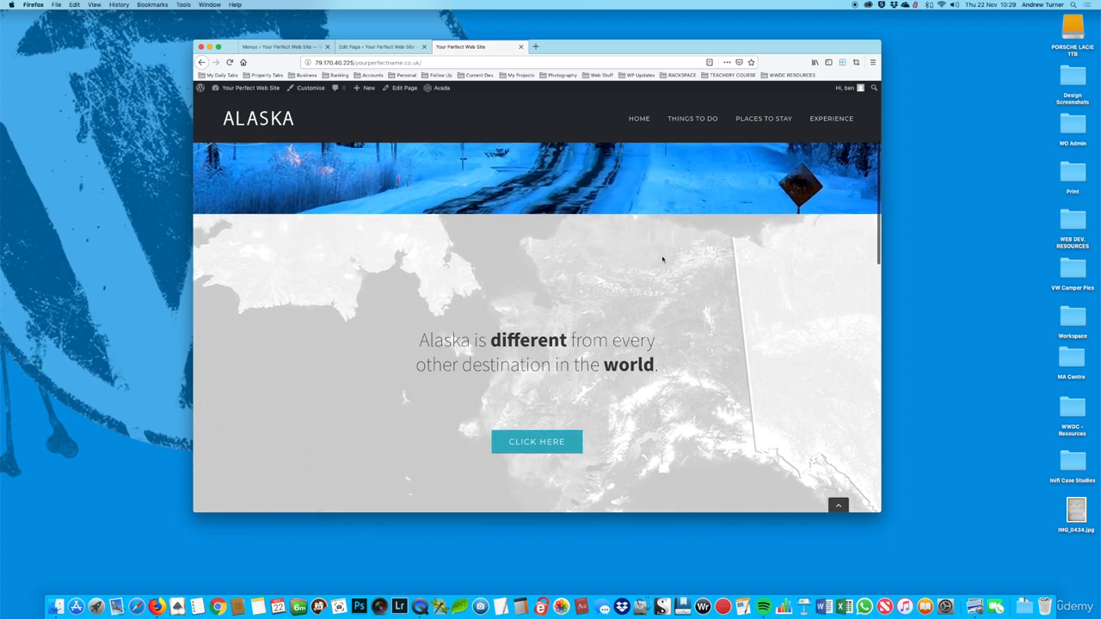
scroll(662, 260, "down", 5)
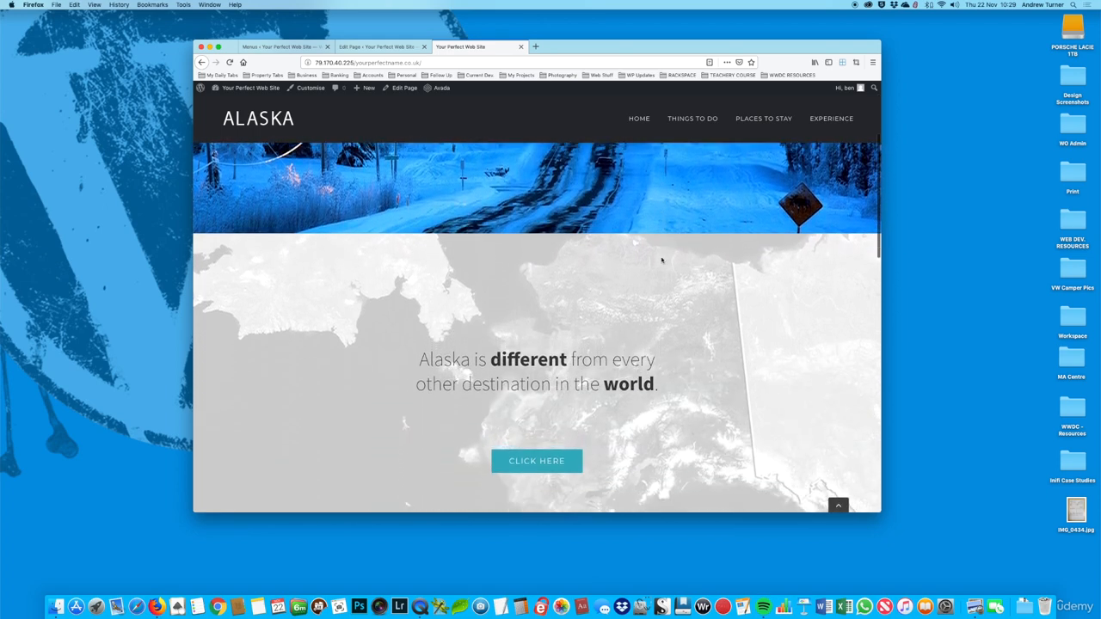
scroll(662, 259, "down", 2)
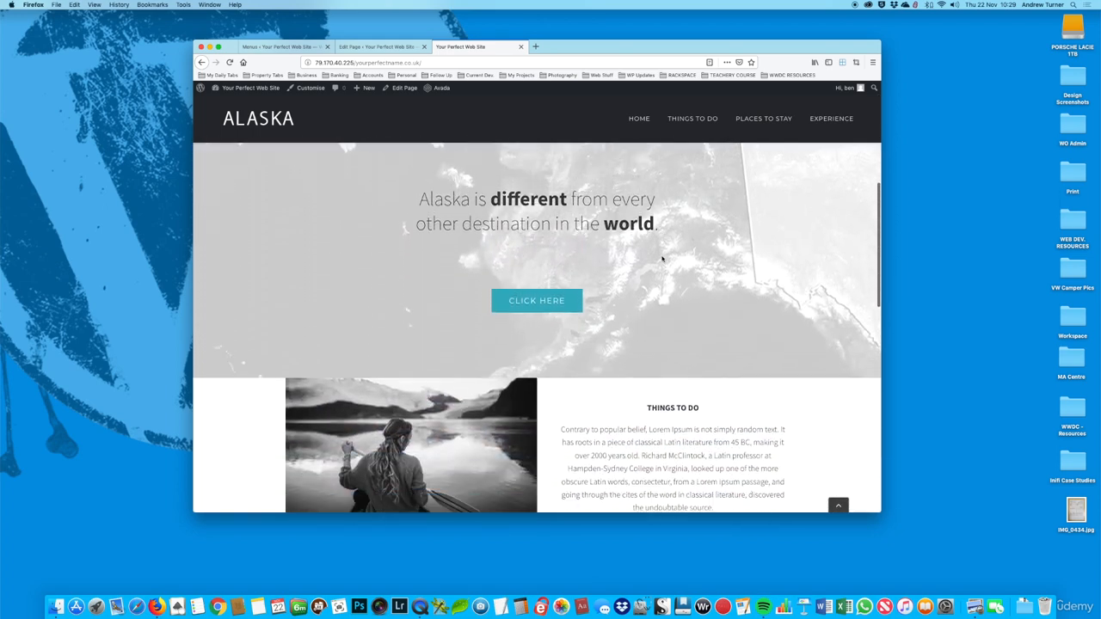
scroll(662, 259, "up", 4)
scroll(662, 260, "up", 4)
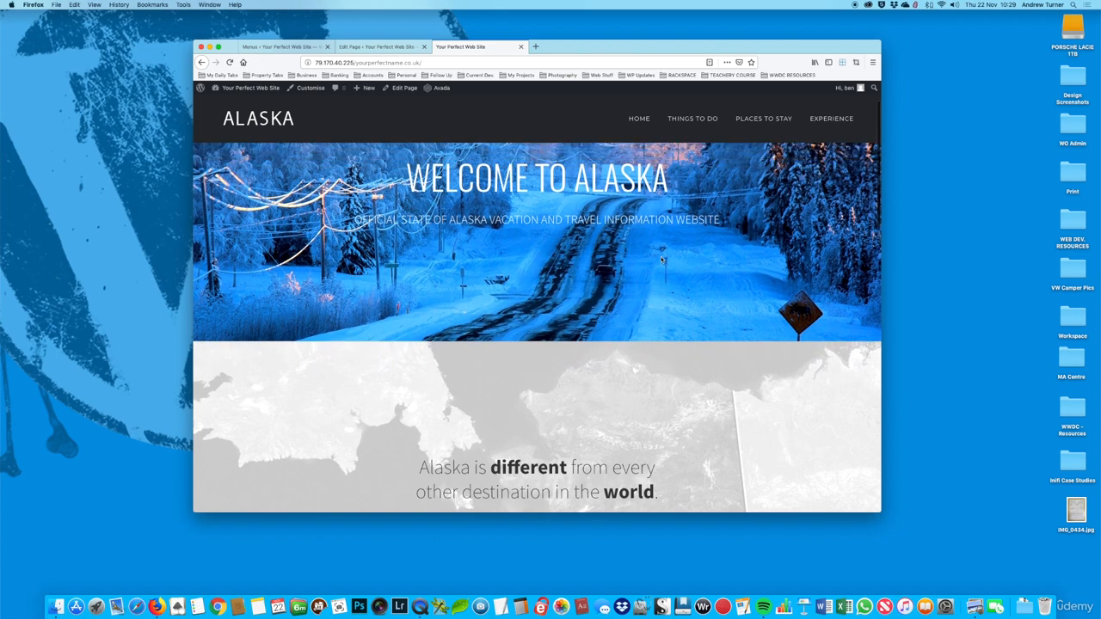
scroll(662, 260, "down", 2)
scroll(662, 260, "down", 5)
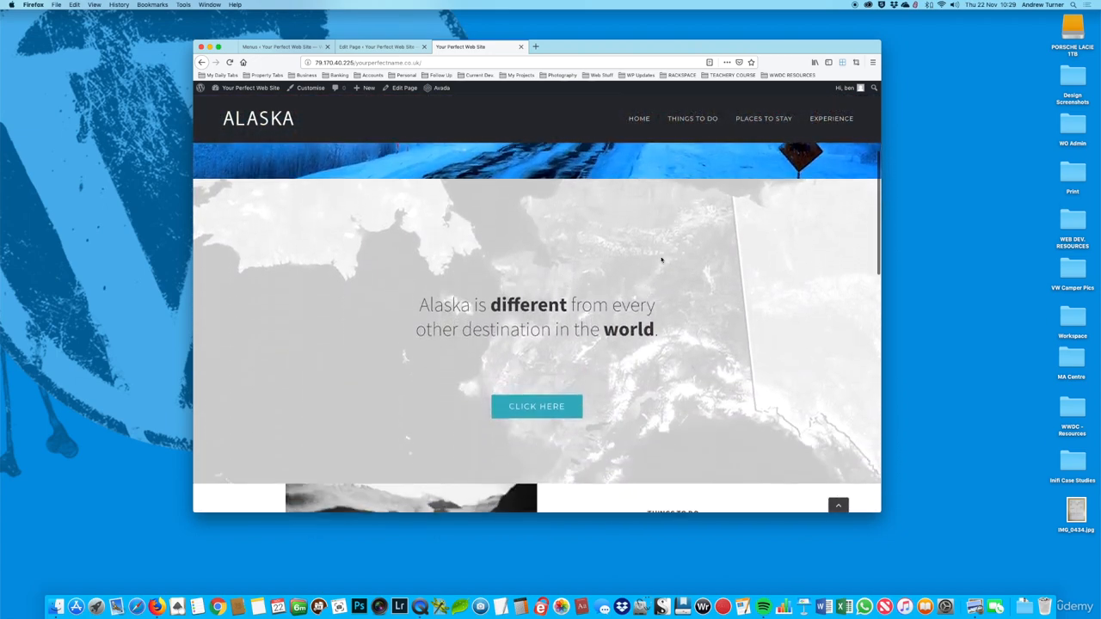
Step: Compare how the map background and the page content move while passing through the "Alaska is different" section of the live page
scroll(663, 260, "down", 6)
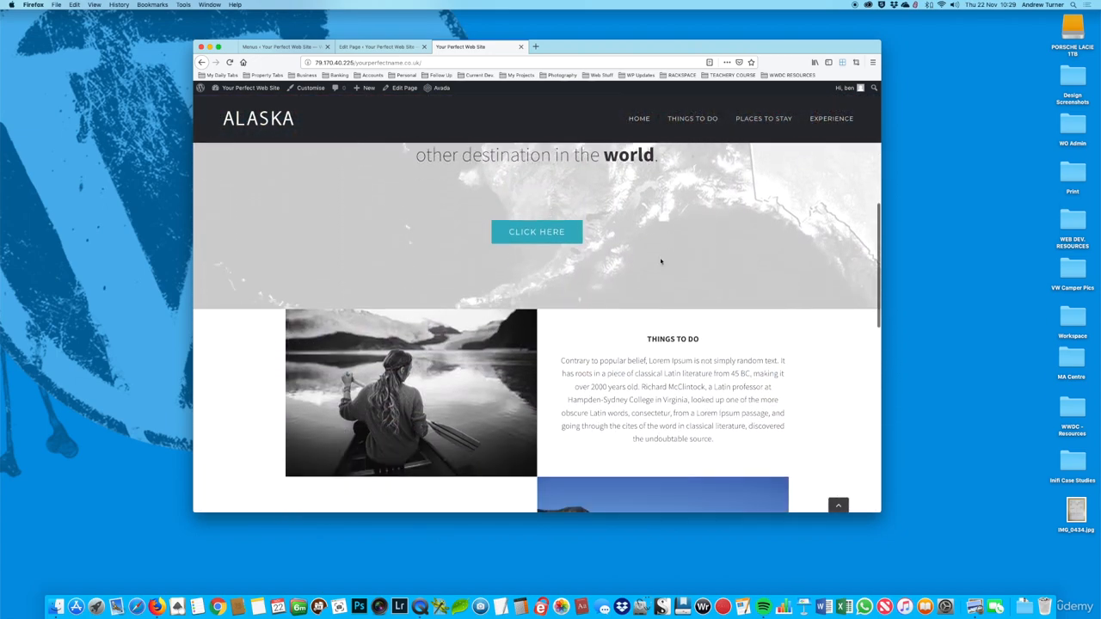
scroll(660, 258, "up", 9)
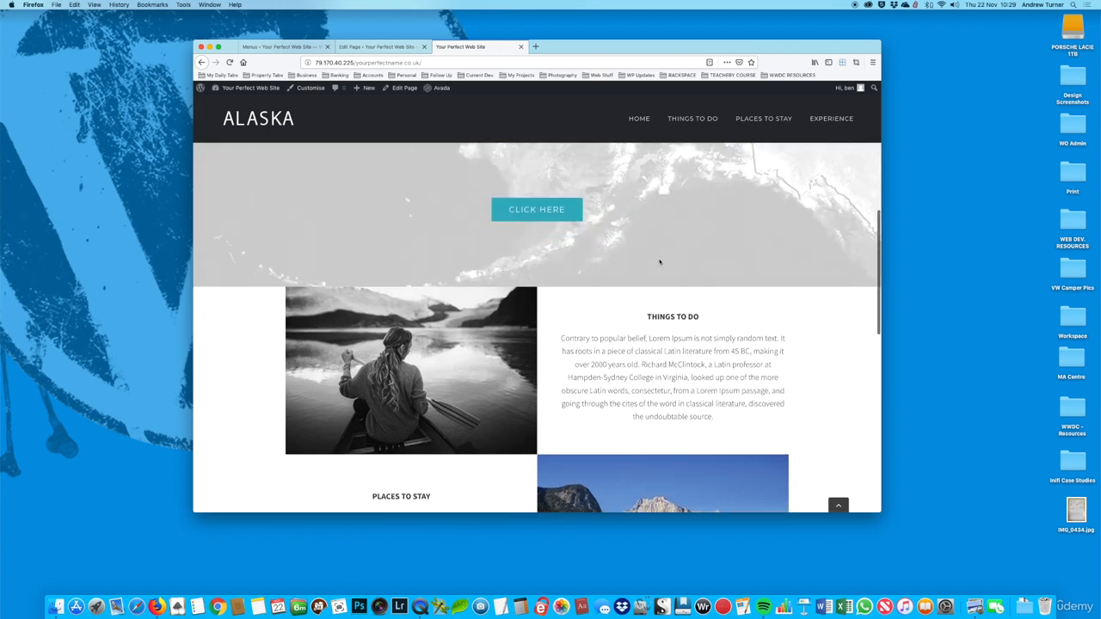
scroll(660, 262, "up", 3)
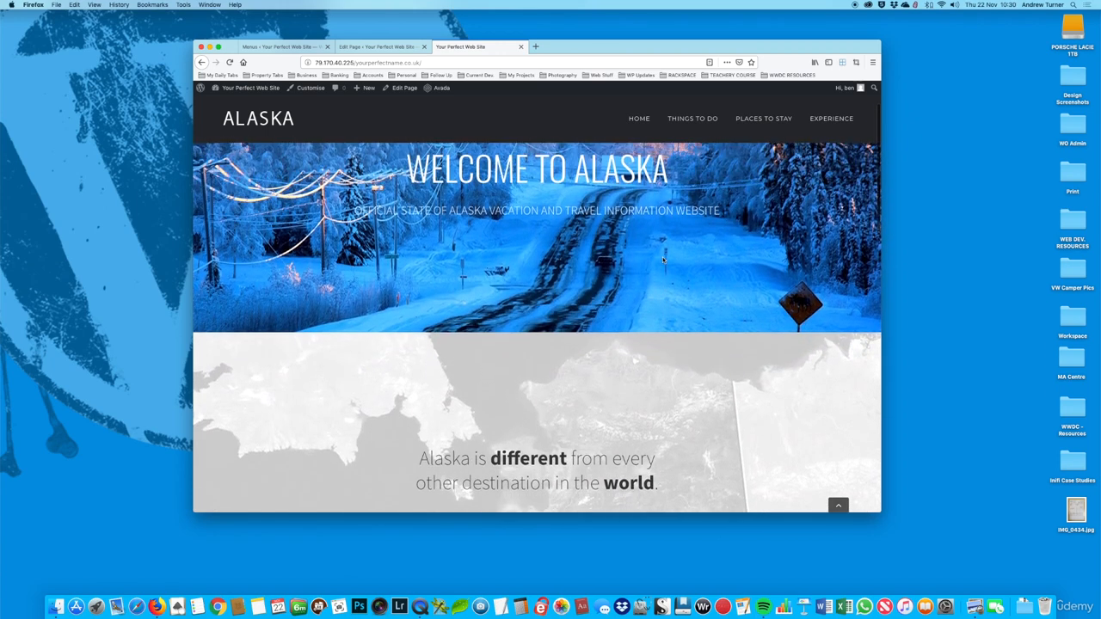
scroll(662, 260, "down", 4)
scroll(662, 260, "down", 5)
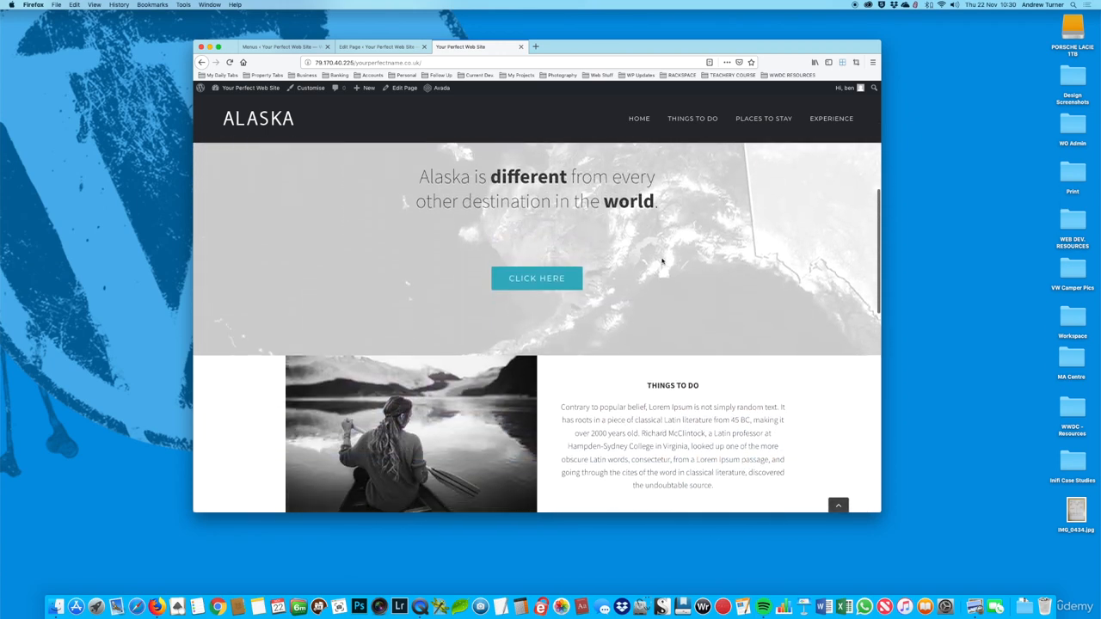
scroll(661, 258, "up", 1)
scroll(661, 258, "up", 7)
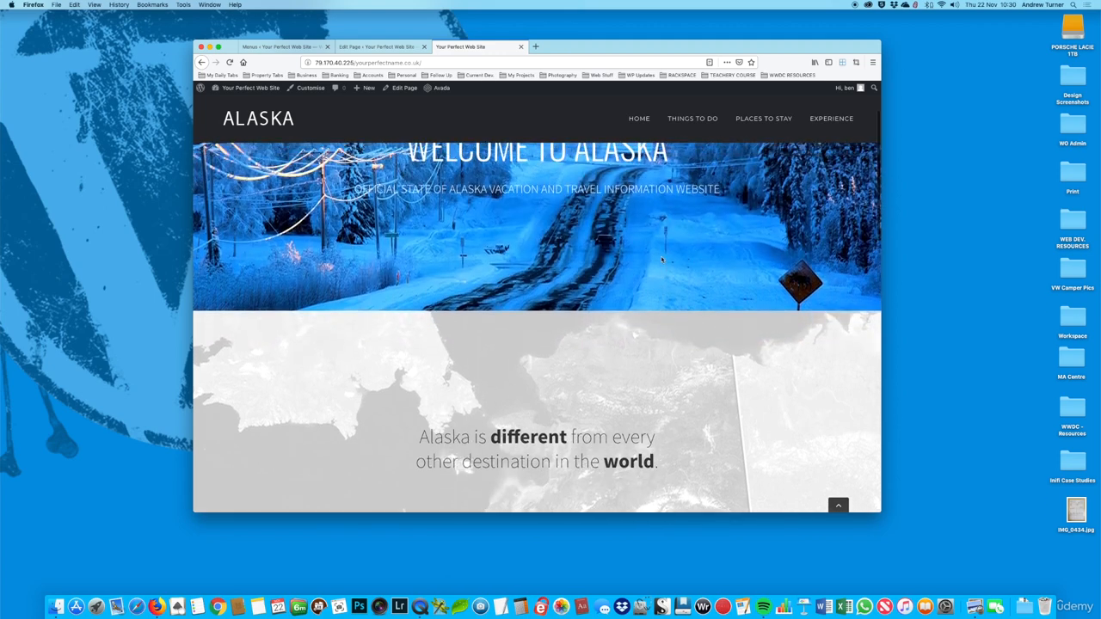
scroll(661, 258, "down", 3)
Step: Review the fading animation, mobile parallax, parallax speed and video options in the "Alaska is different" container's background settings, then leave without saving
left_click(384, 45)
scroll(655, 254, "down", 8)
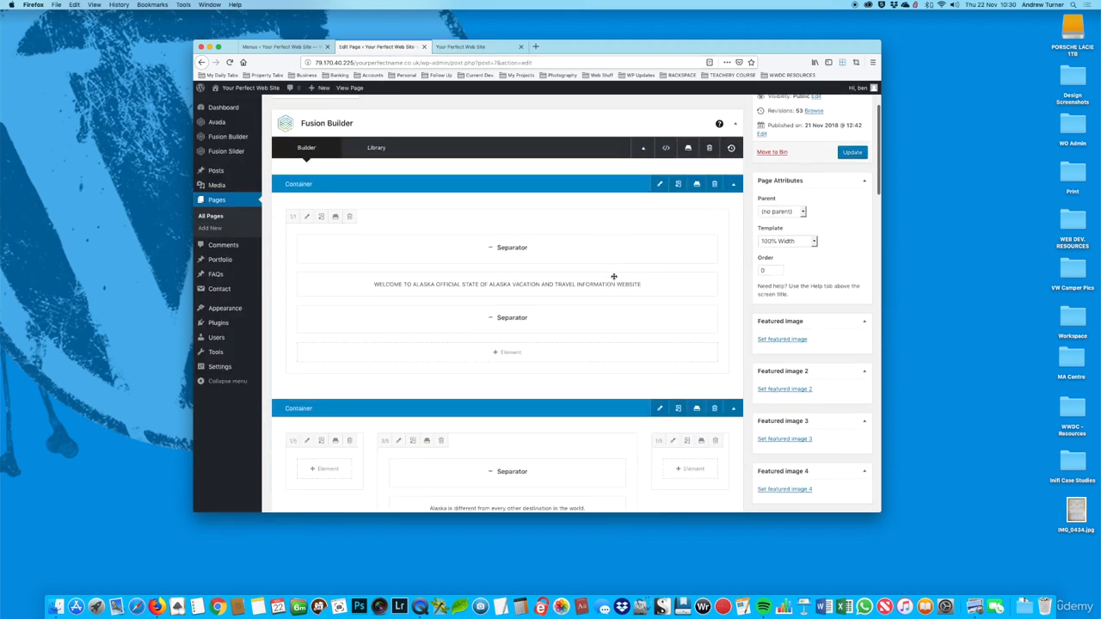
left_click(659, 248)
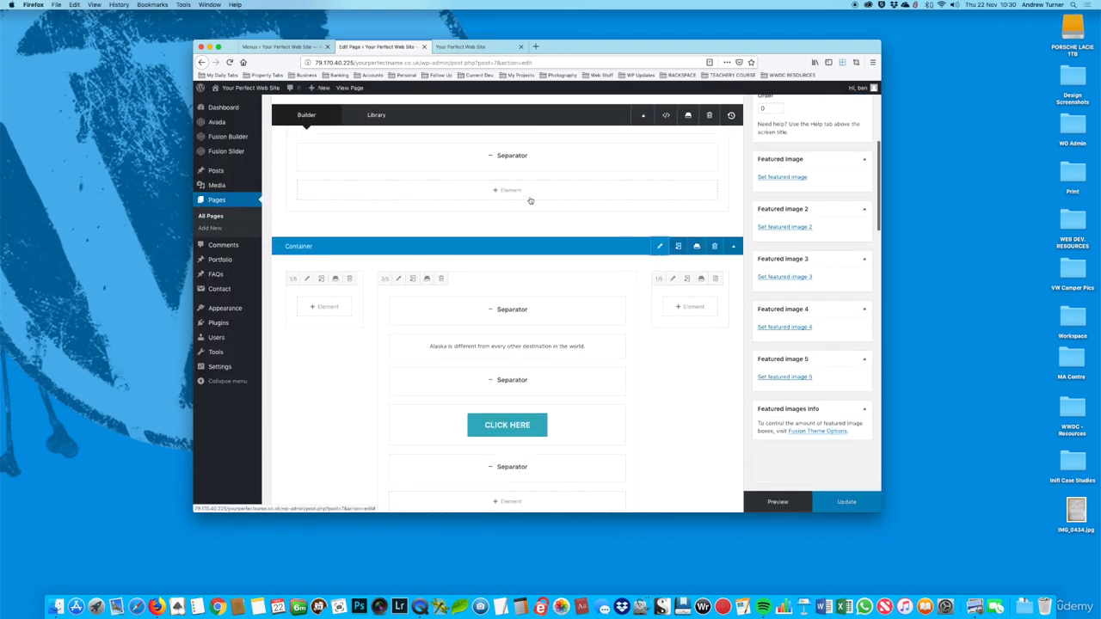
left_click(379, 144)
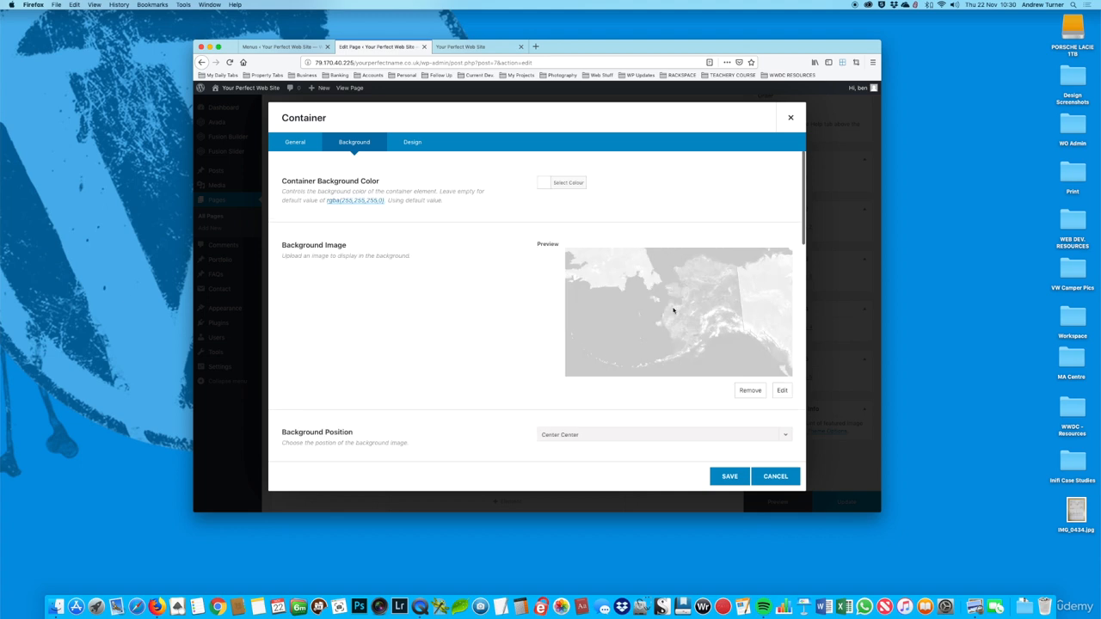
scroll(673, 312, "down", 4)
scroll(645, 292, "down", 1)
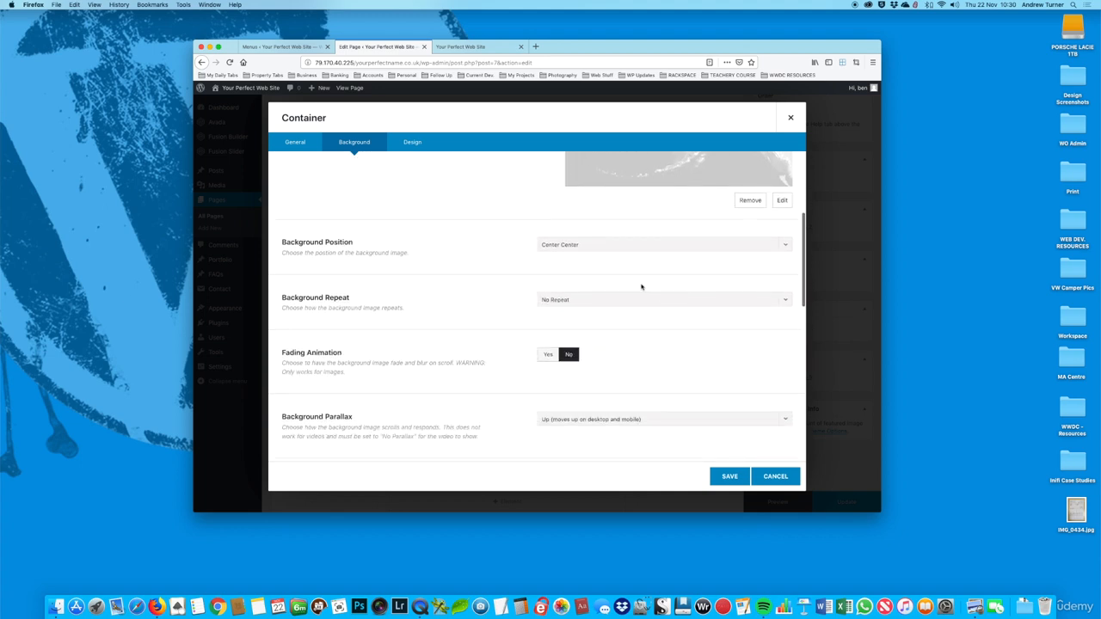
scroll(590, 258, "down", 5)
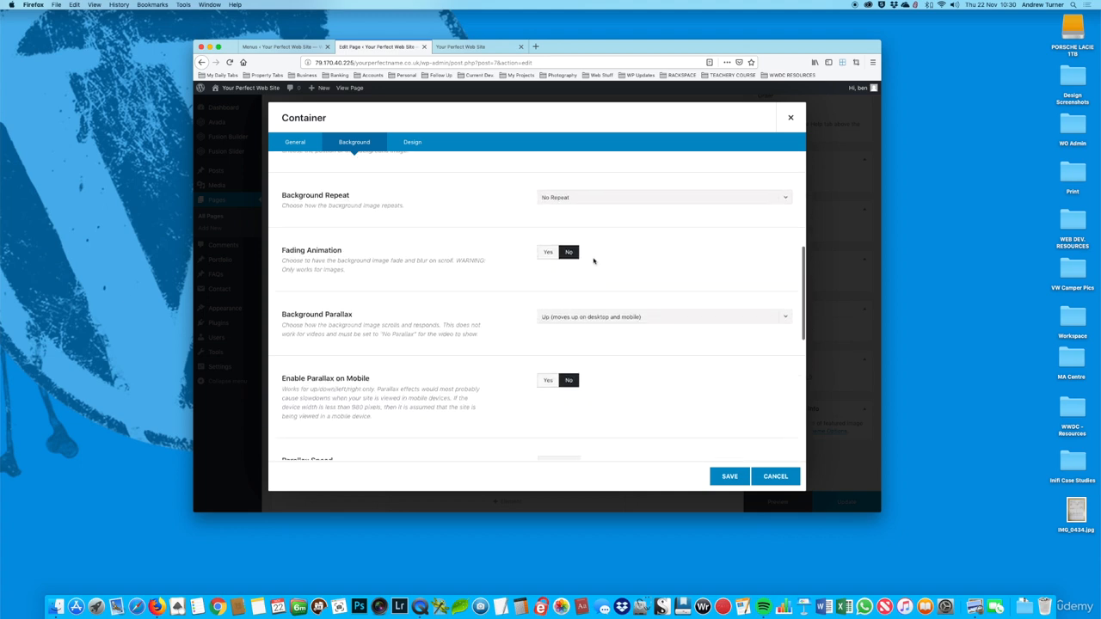
scroll(595, 265, "down", 4)
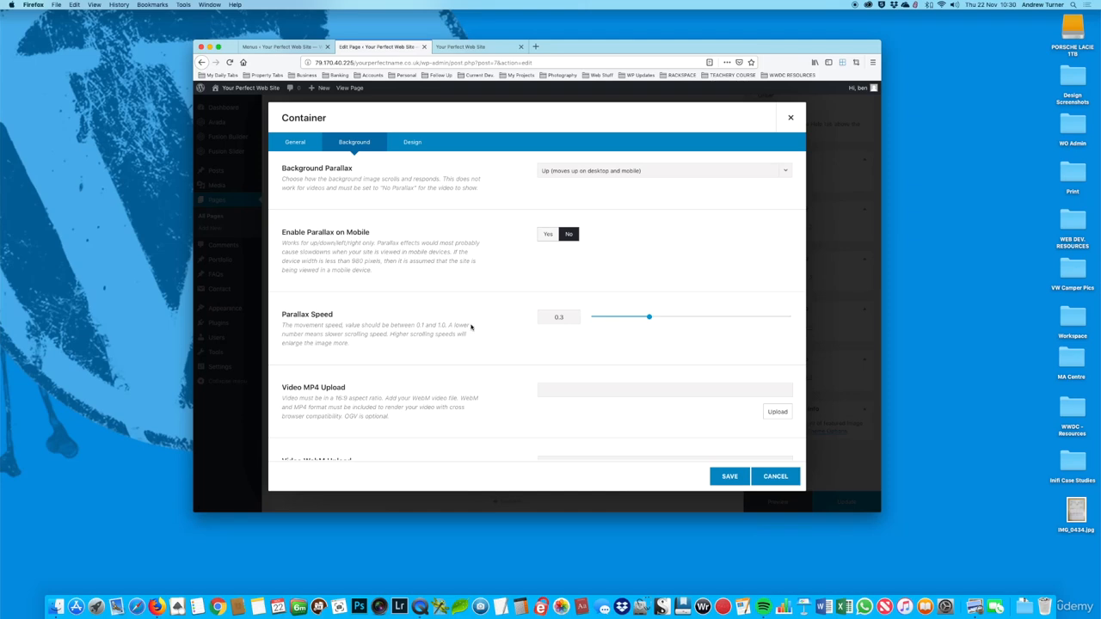
scroll(473, 327, "down", 3)
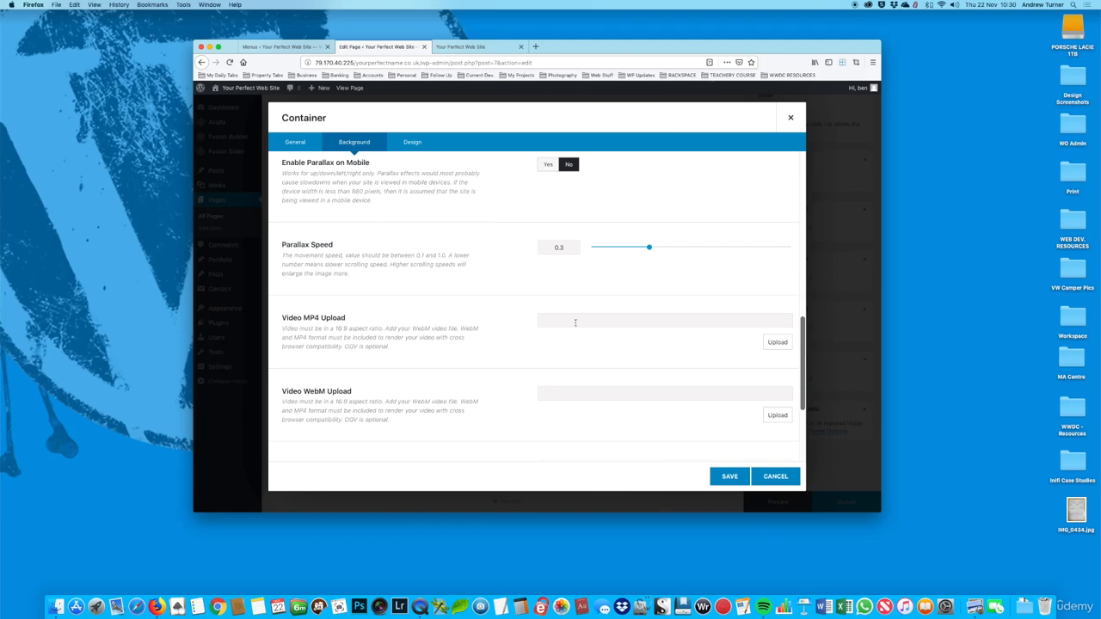
left_click(768, 476)
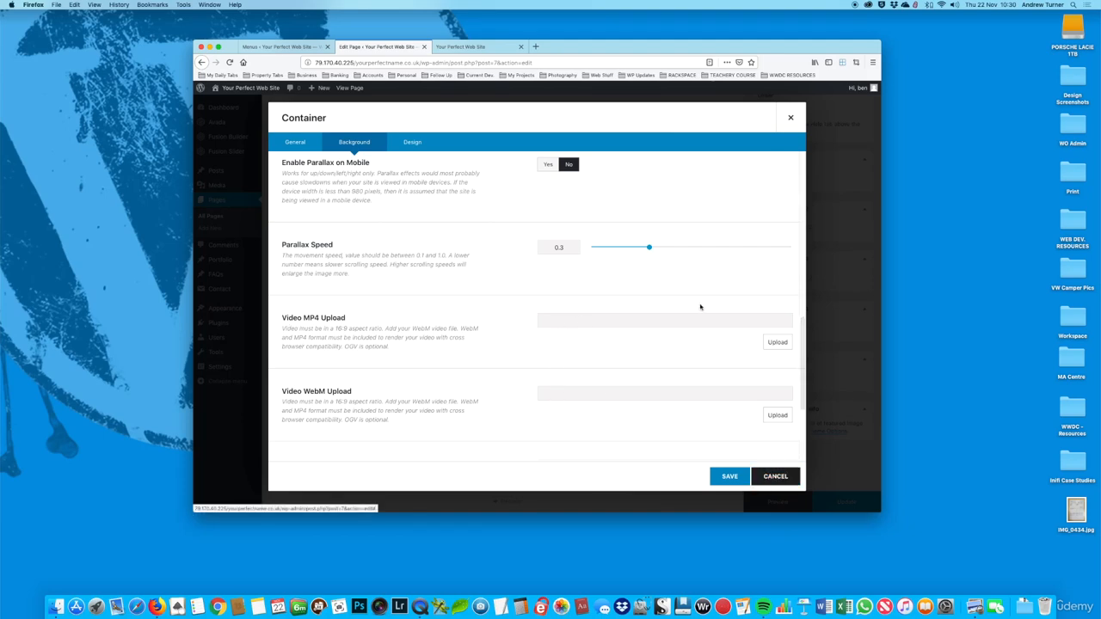
scroll(519, 352, "down", 2)
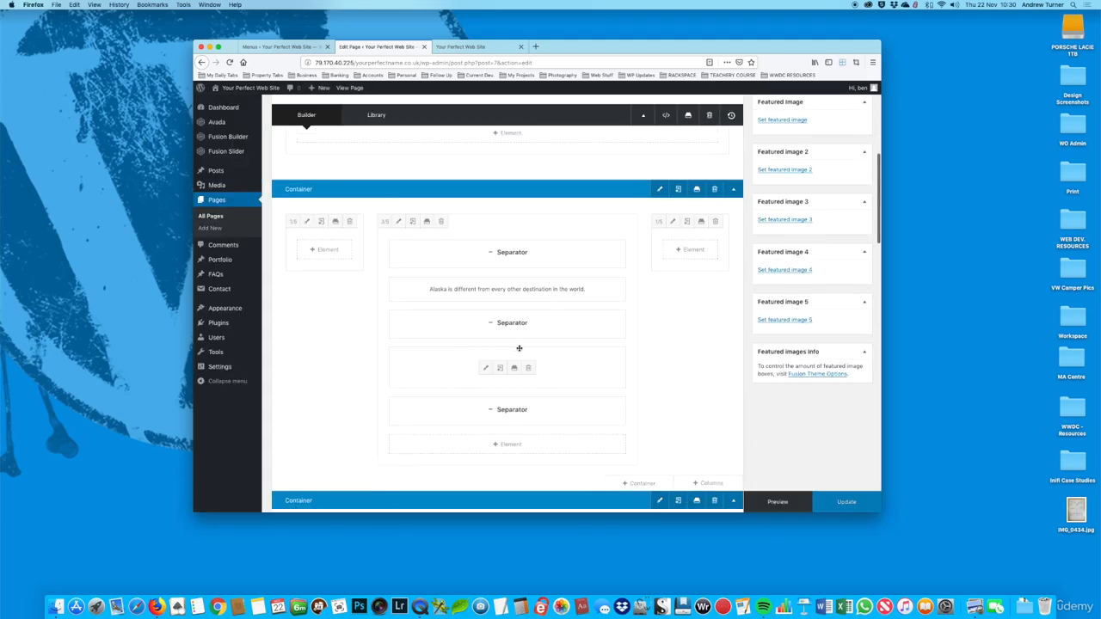
scroll(518, 352, "up", 4)
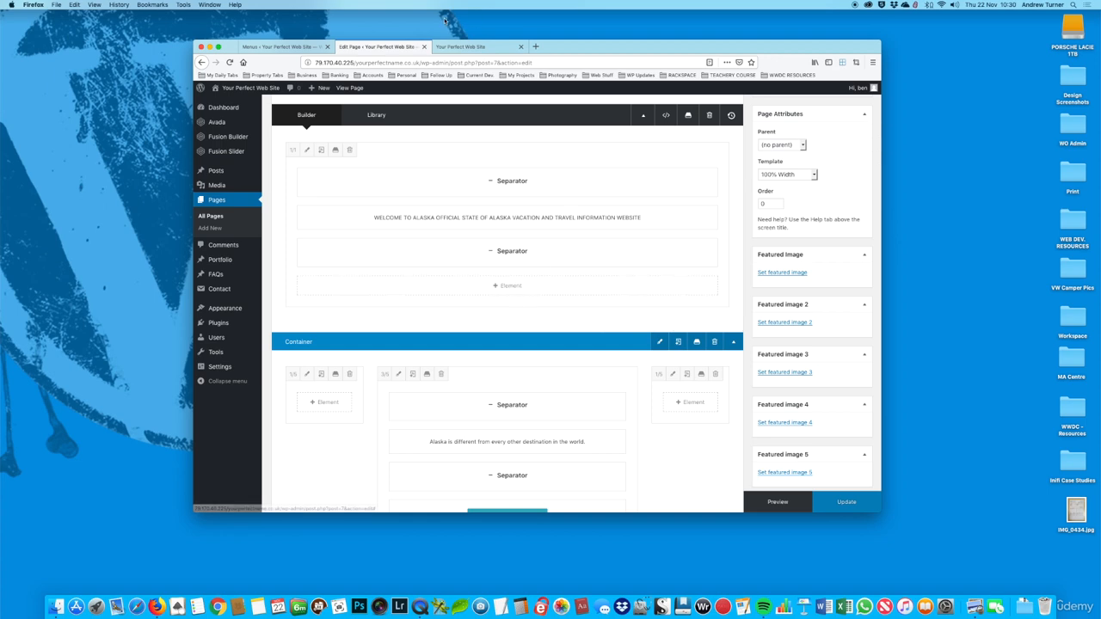
Step: Examine the live page between the Experience section and the Aurora Borealis banner for a place to add content
key("ctrl+Tab")
scroll(558, 240, "down", 10)
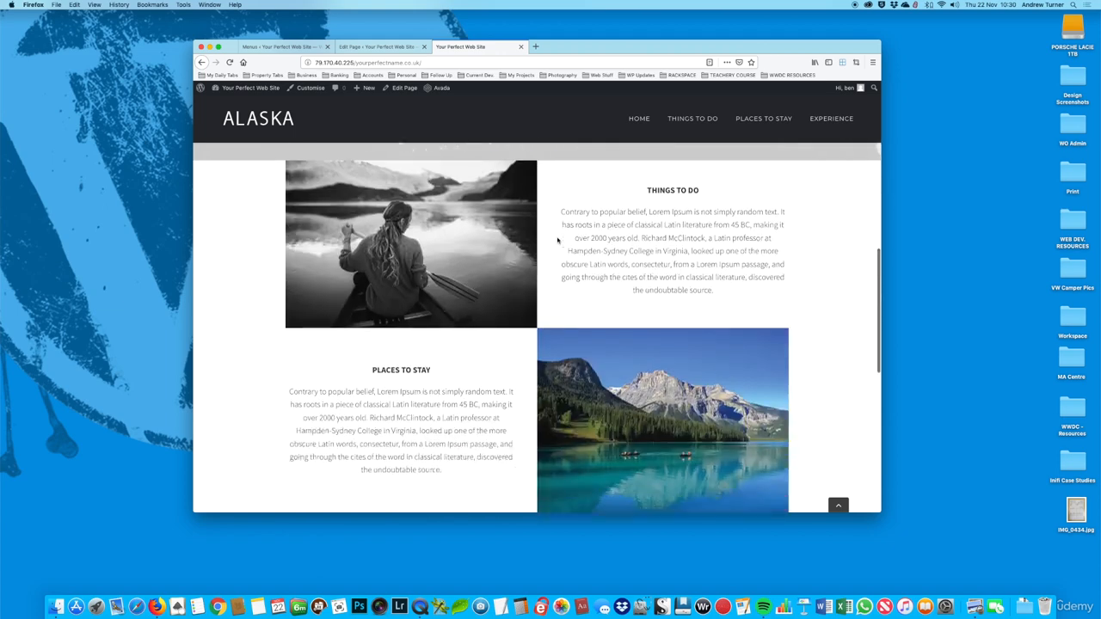
scroll(556, 241, "down", 2)
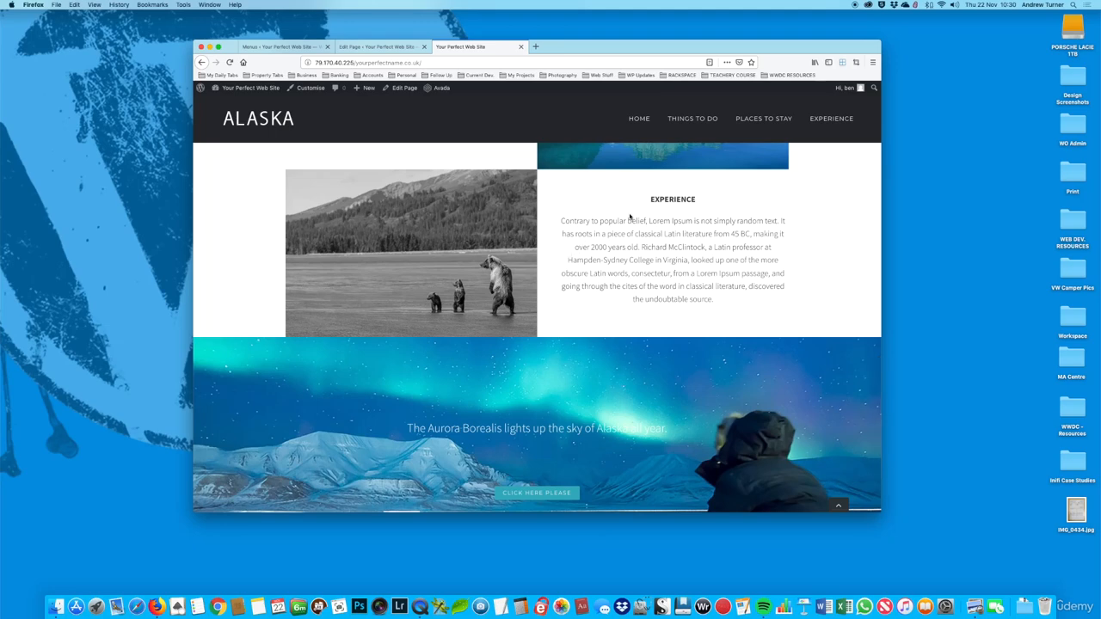
scroll(630, 221, "down", 2)
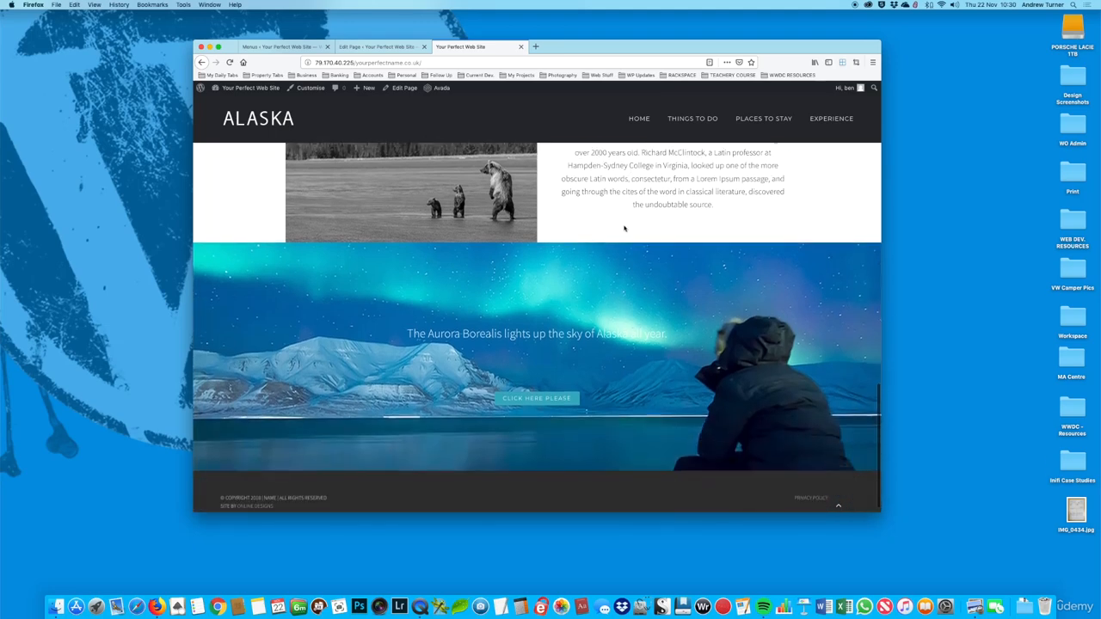
scroll(640, 243, "up", 1)
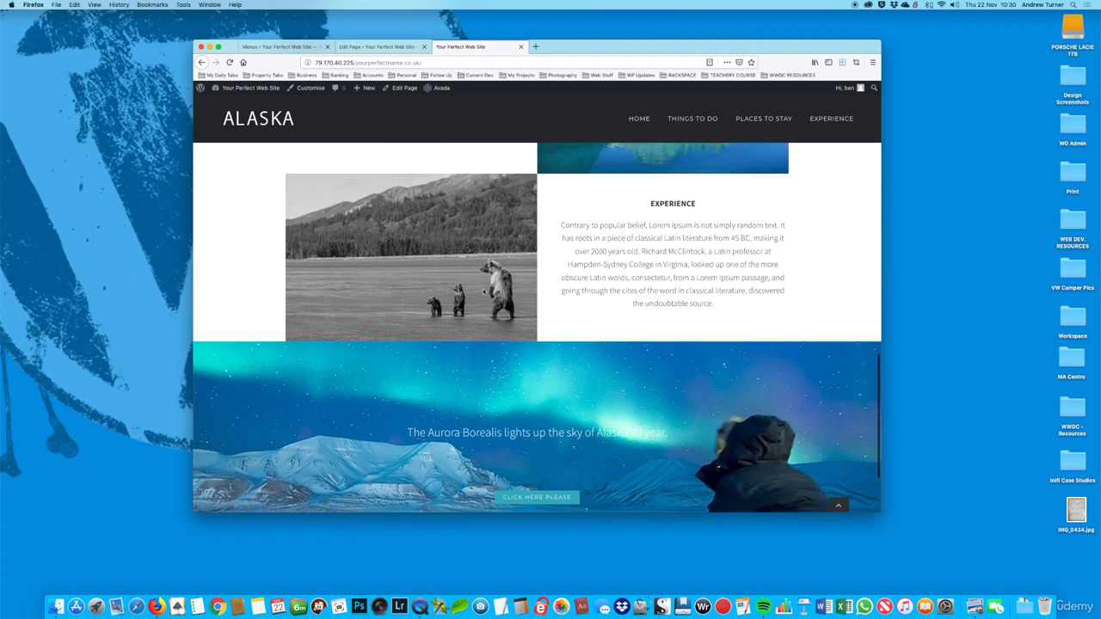
scroll(509, 295, "down", 1)
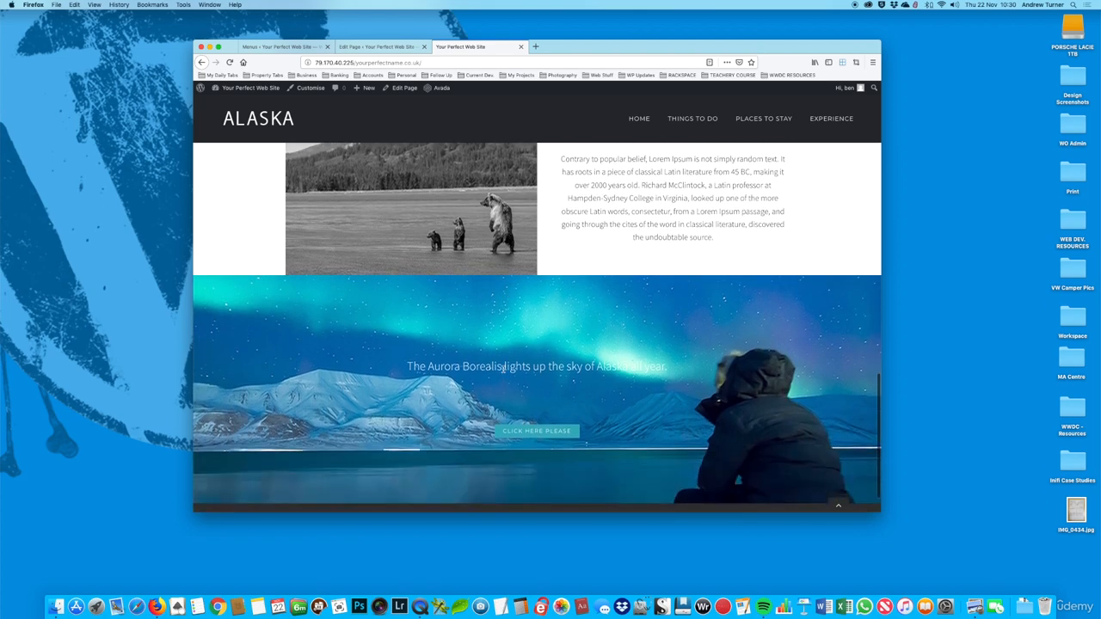
scroll(640, 412, "down", 1)
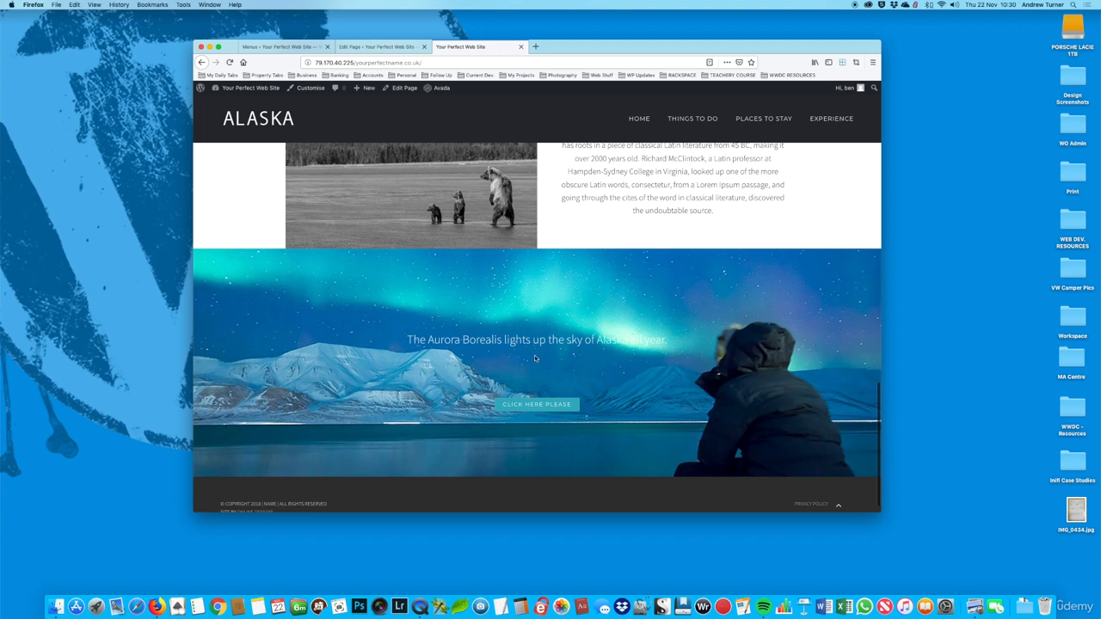
Step: Insert a container with a single 1/1 column between the Experience and Aurora Borealis containers in the Home page editor
left_click(391, 47)
scroll(604, 326, "down", 6)
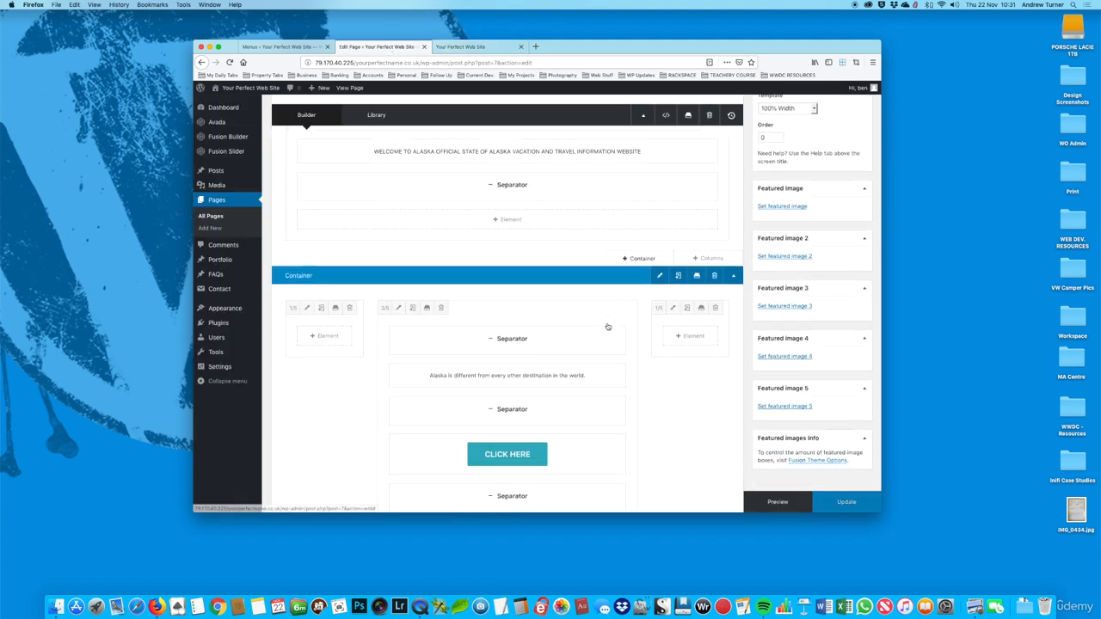
scroll(605, 327, "down", 10)
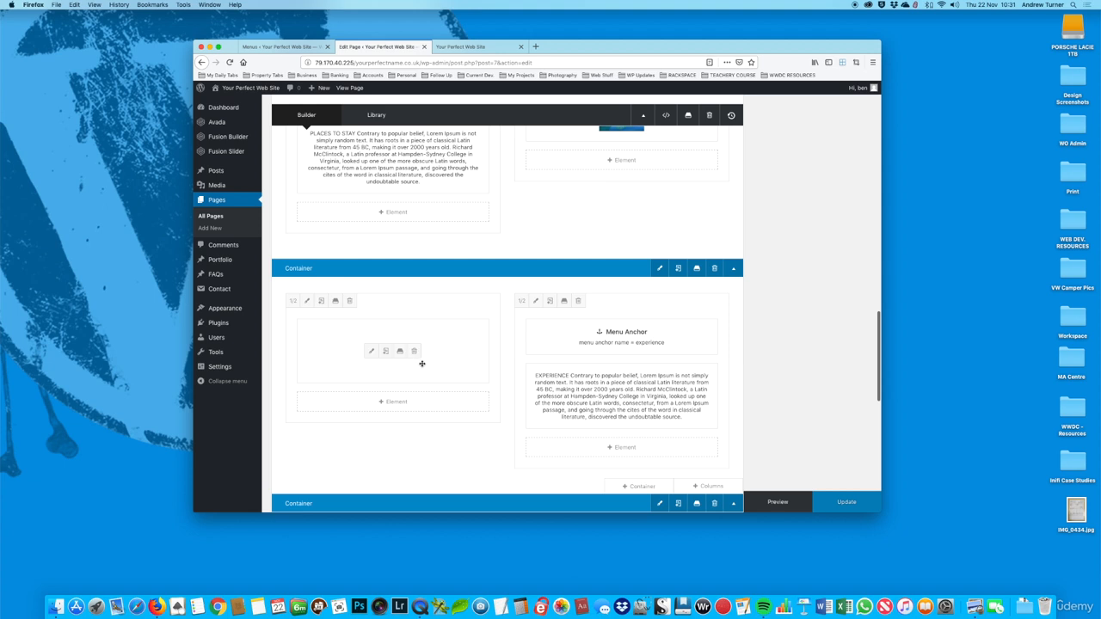
scroll(422, 364, "down", 2)
scroll(418, 277, "down", 2)
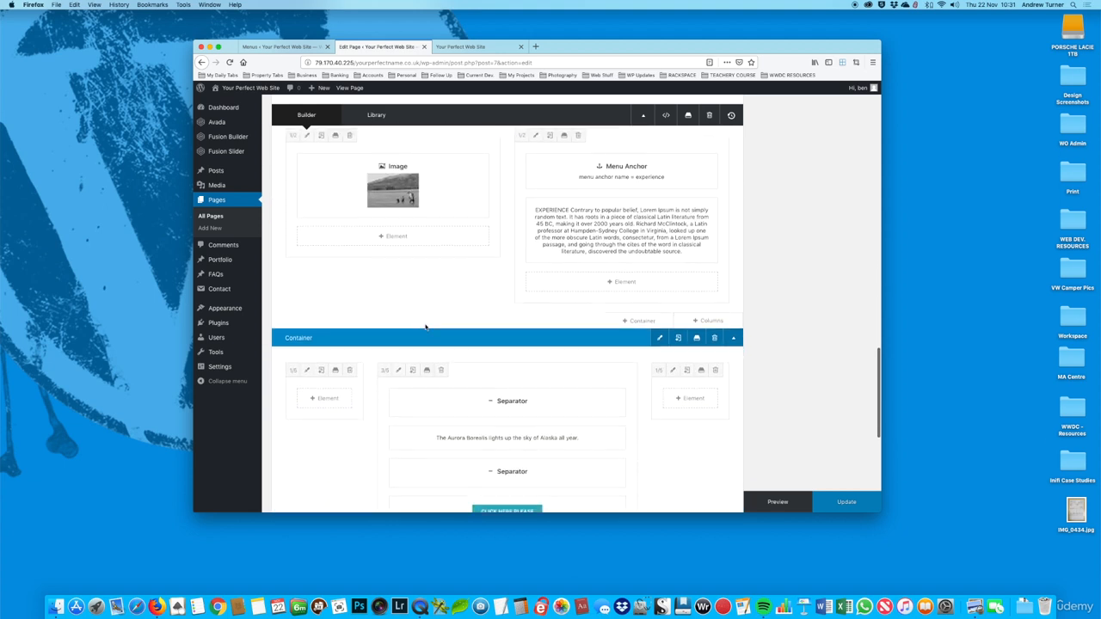
scroll(547, 339, "down", 1)
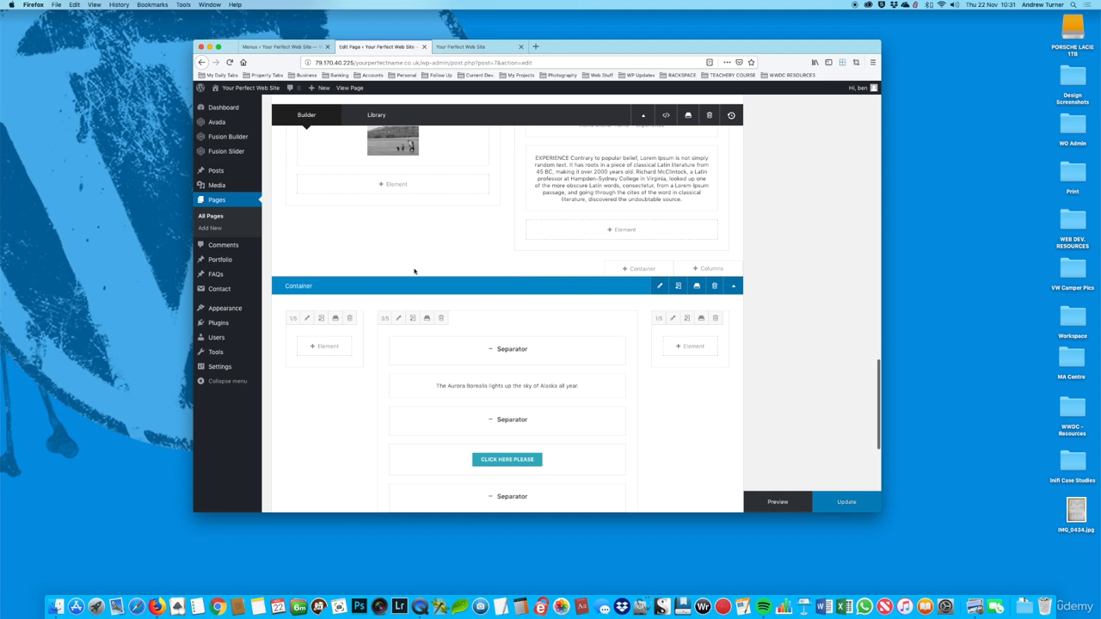
left_click(625, 270)
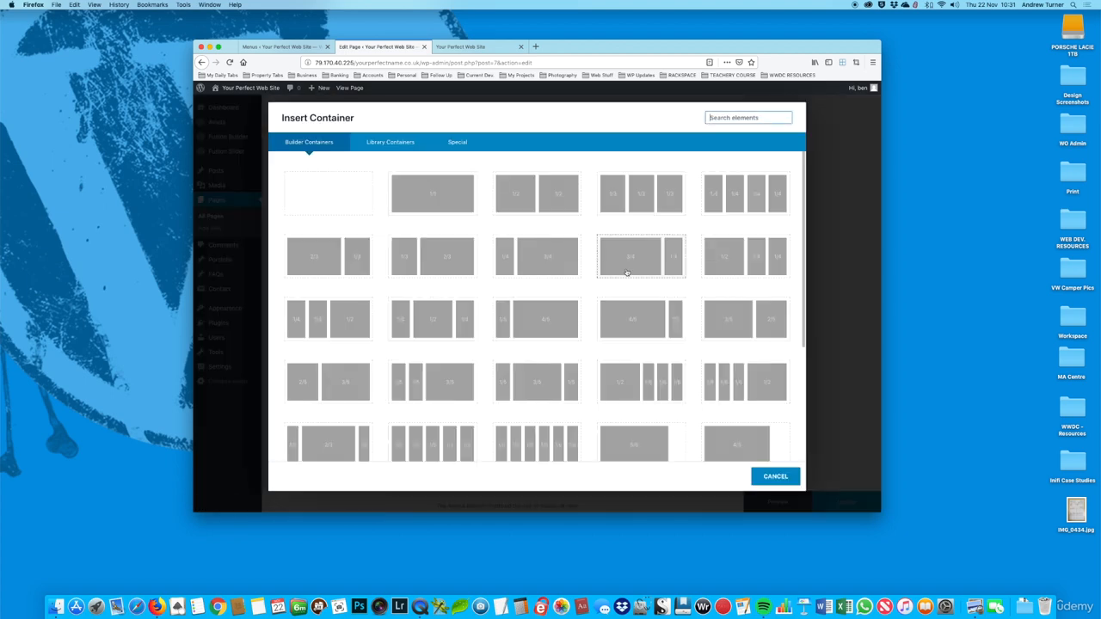
left_click(437, 204)
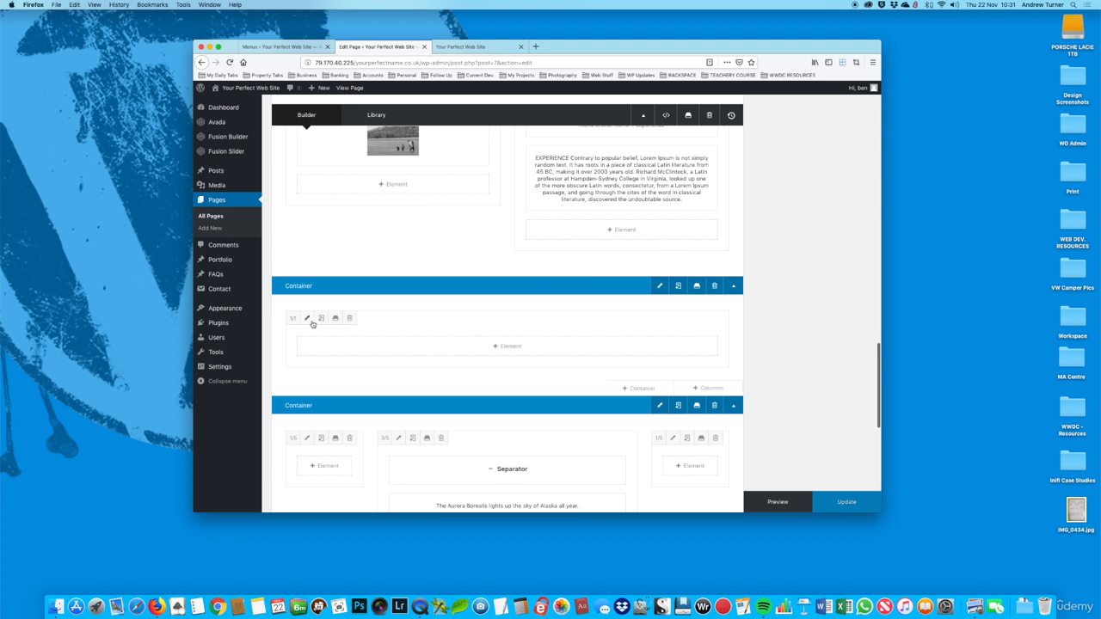
Step: Add a Gallery element to the empty 1/1 column above the Aurora Borealis container
left_click(506, 347)
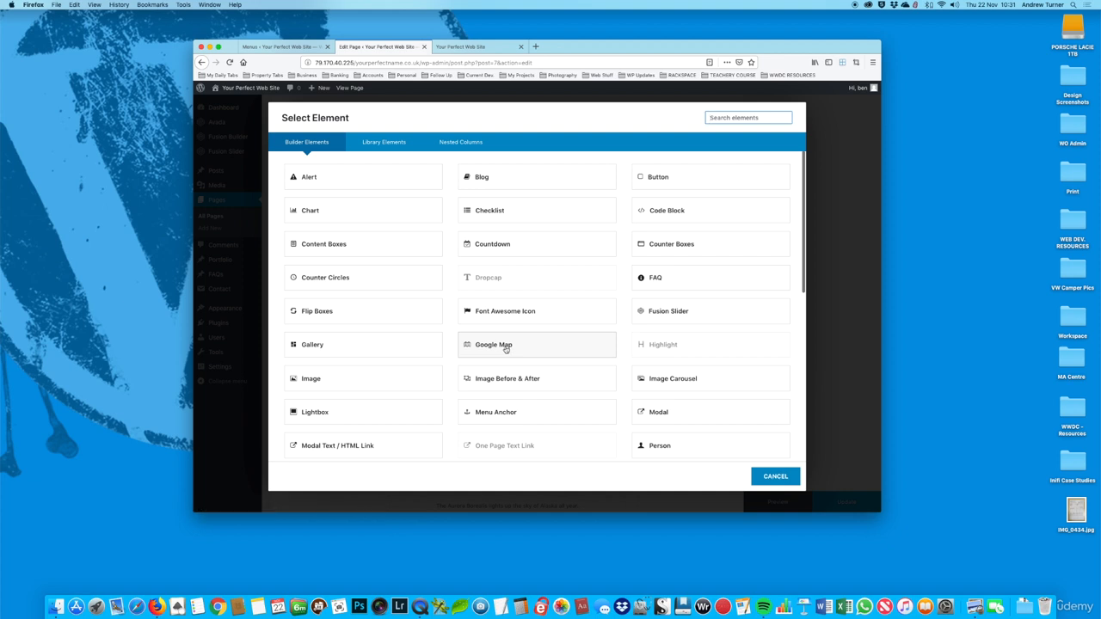
scroll(356, 307, "down", 2)
left_click(302, 294)
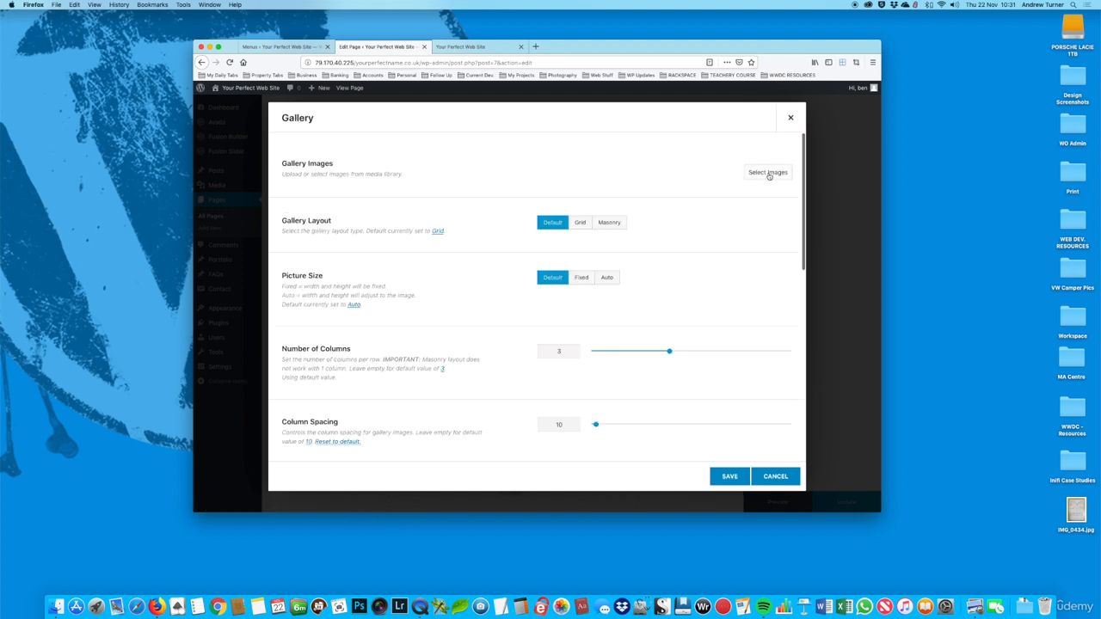
Step: Upload alaska_01.jpg to alaska_08.jpg from the Alaska Images folder as the gallery images and create a new gallery from them
left_click(768, 173)
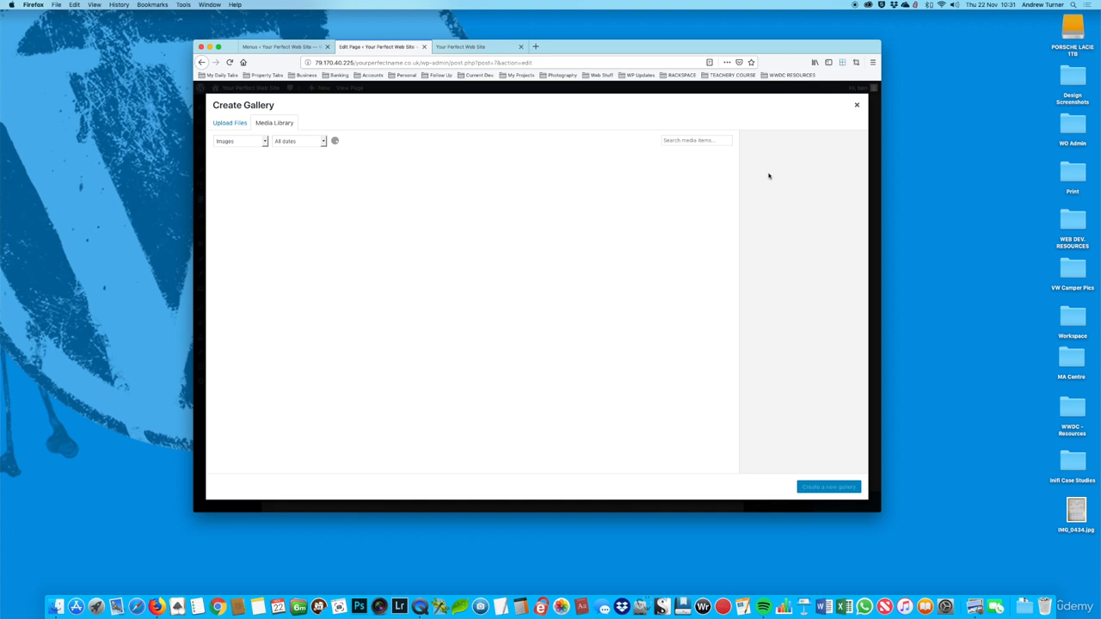
left_click(228, 123)
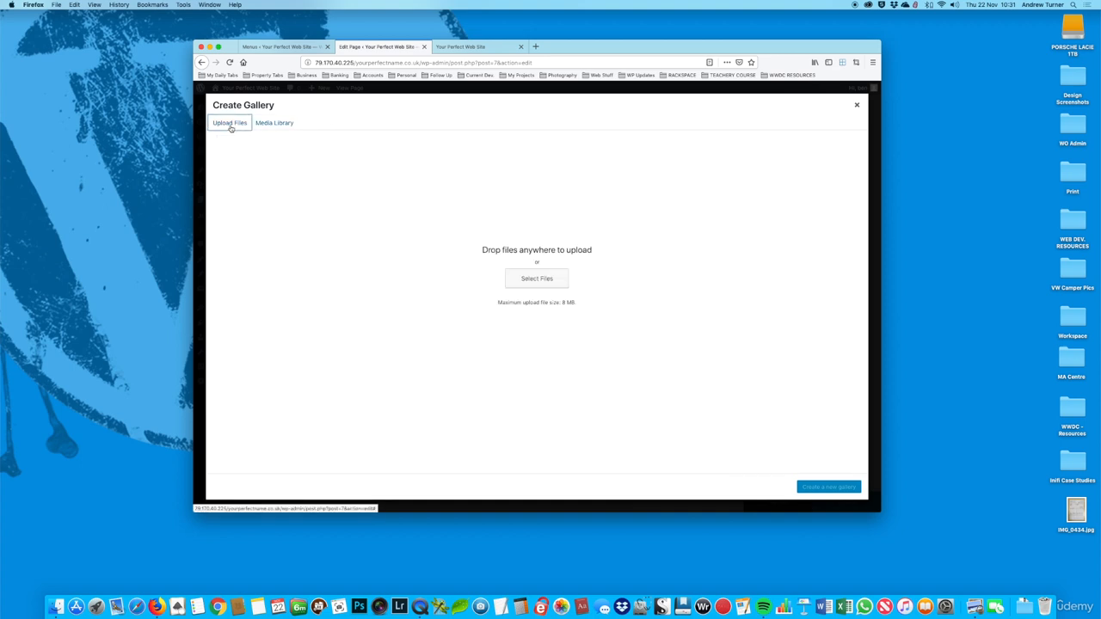
left_click(521, 275)
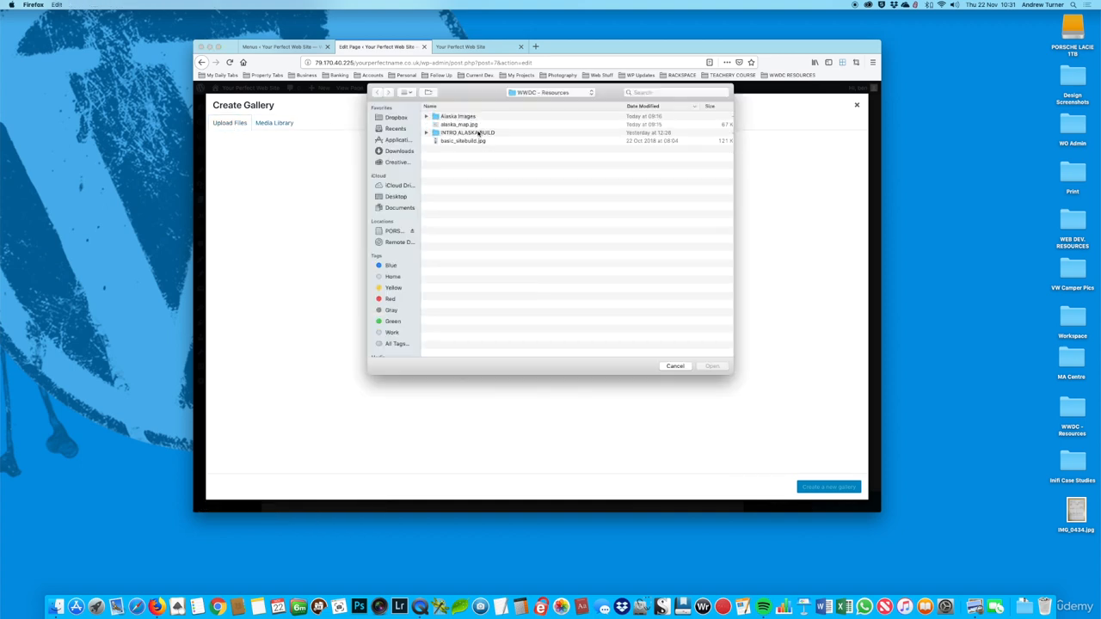
double_click(468, 118)
left_click(465, 124)
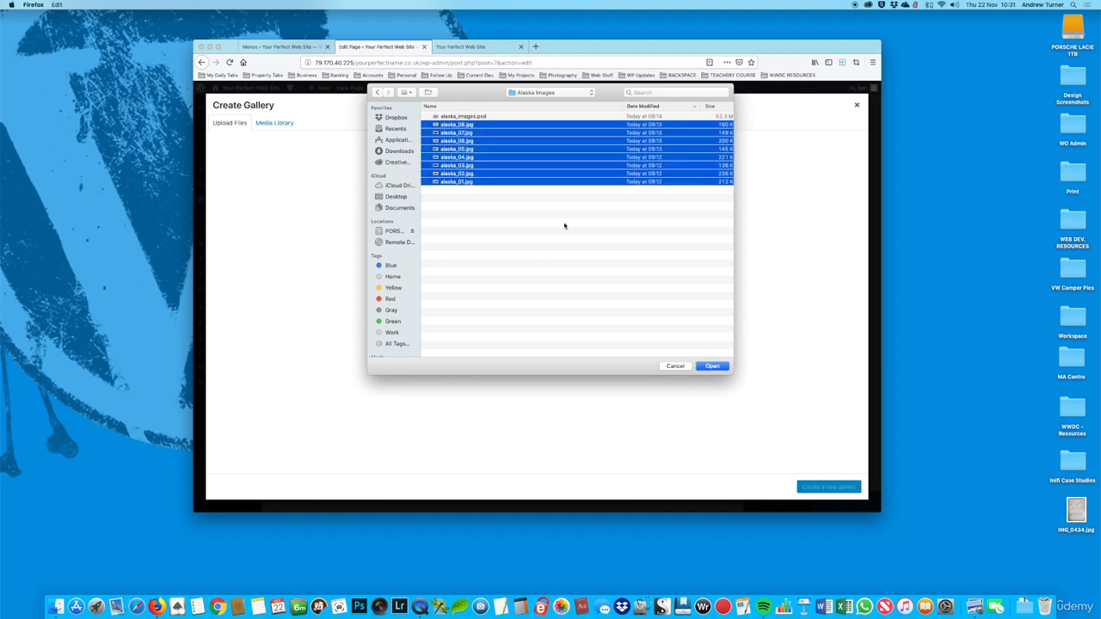
left_click(711, 367)
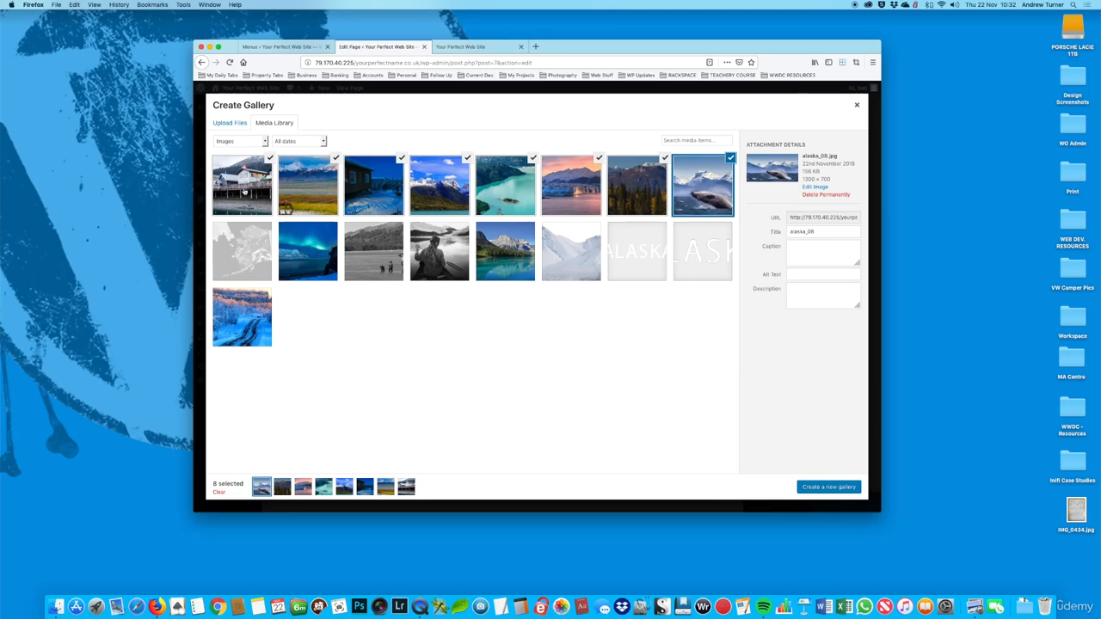
left_click(819, 486)
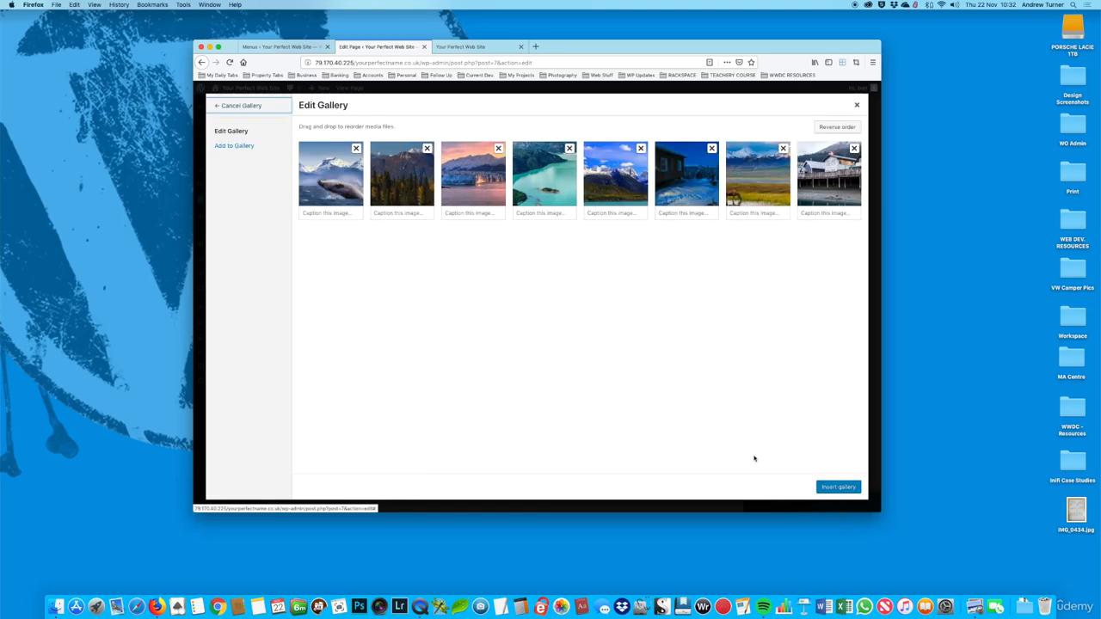
Step: Insert the eight-image gallery into the Gallery element, then save it with the Home page and reload the live page
left_click(837, 488)
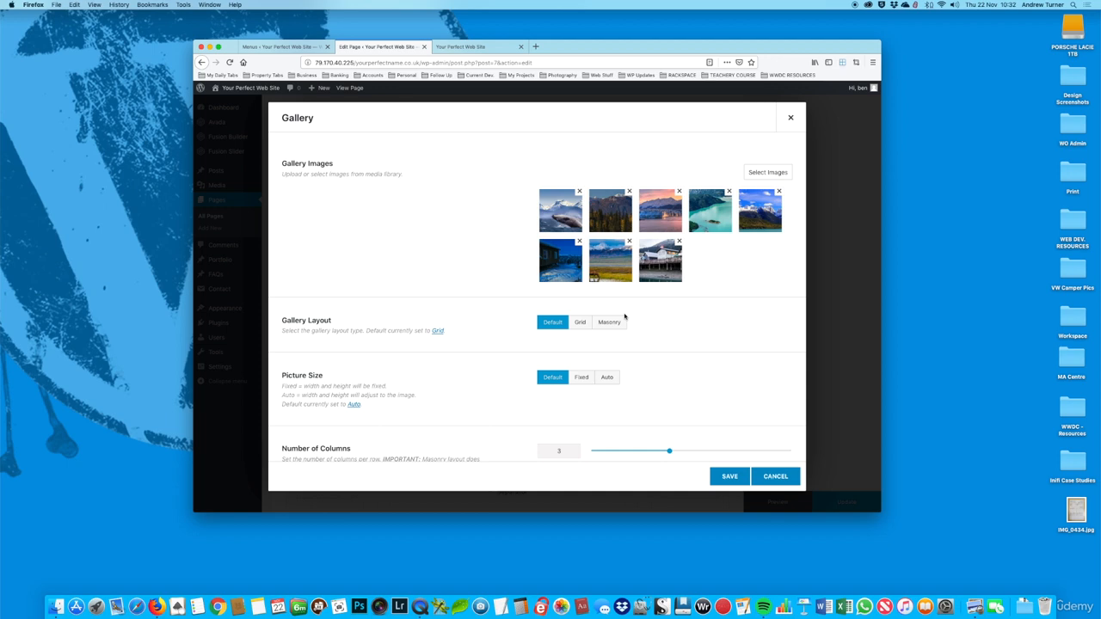
left_click(729, 475)
left_click(829, 504)
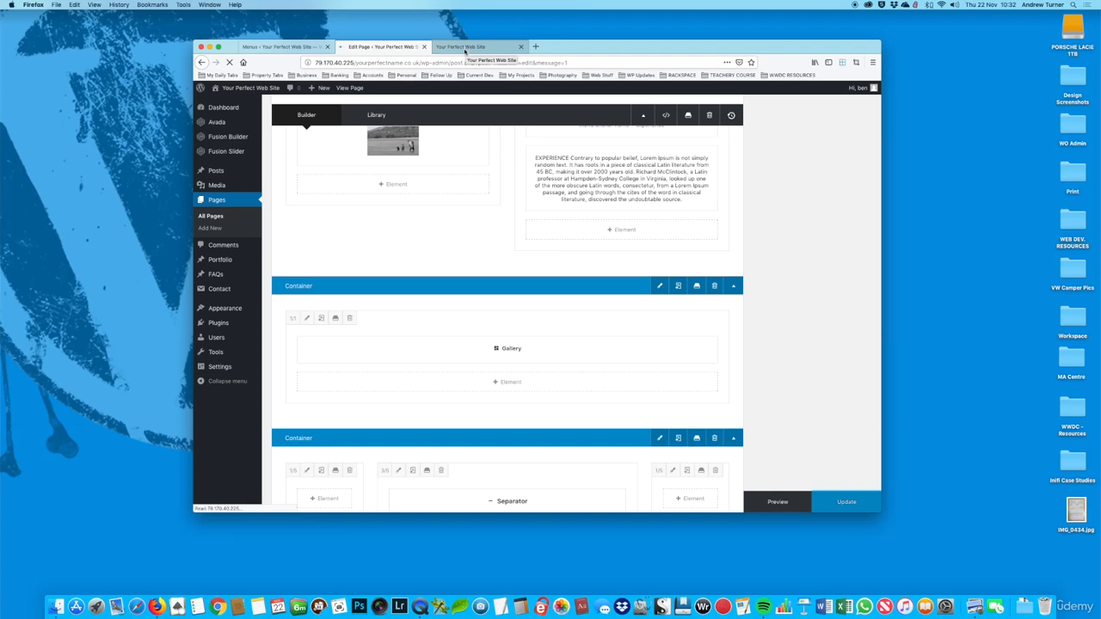
left_click(472, 49)
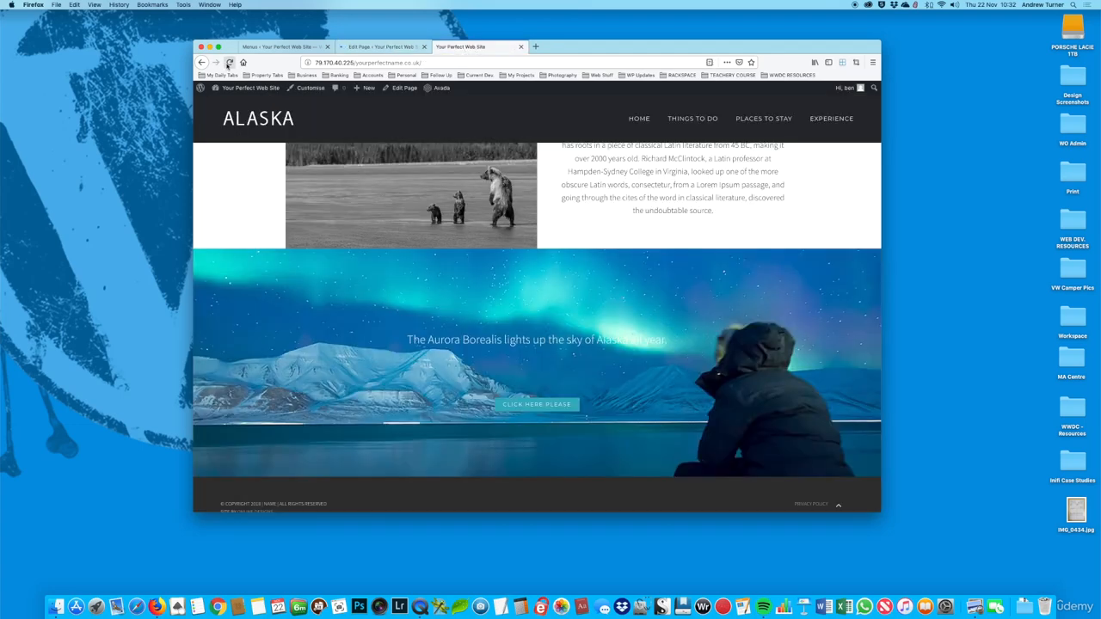
left_click(228, 63)
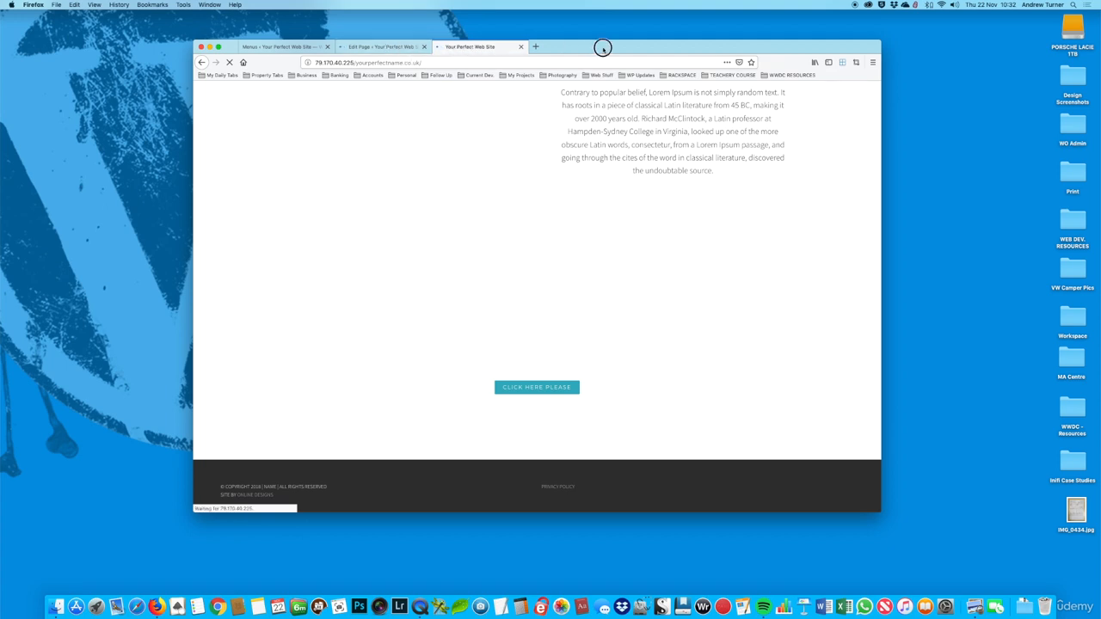
left_click_drag(602, 47, 587, 49)
left_click(827, 66)
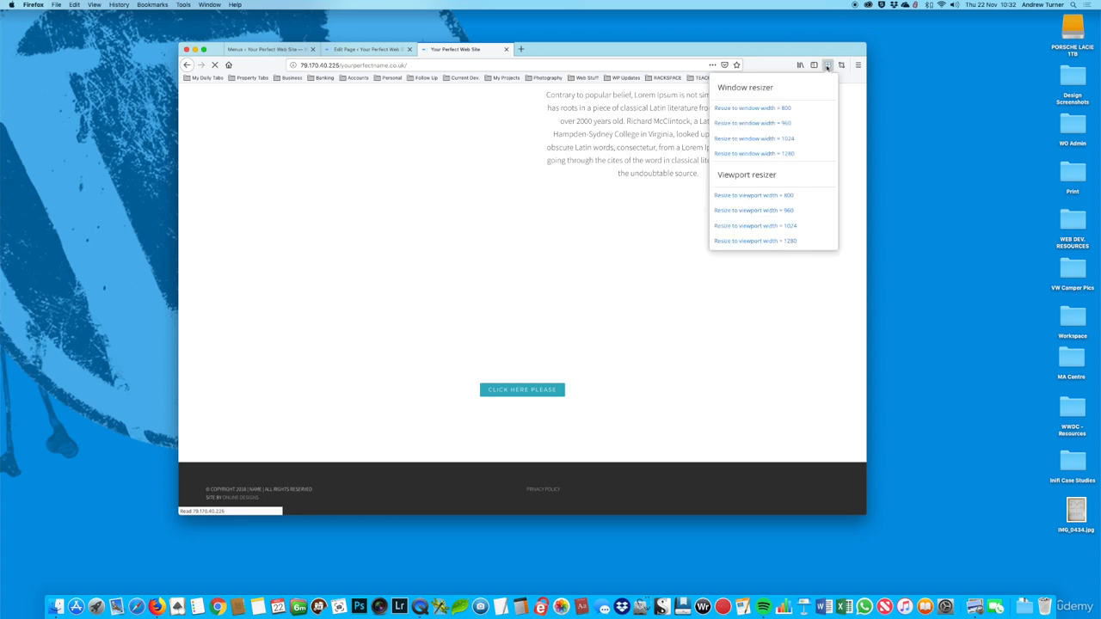
left_click(841, 65)
left_click(842, 66)
left_click(842, 66)
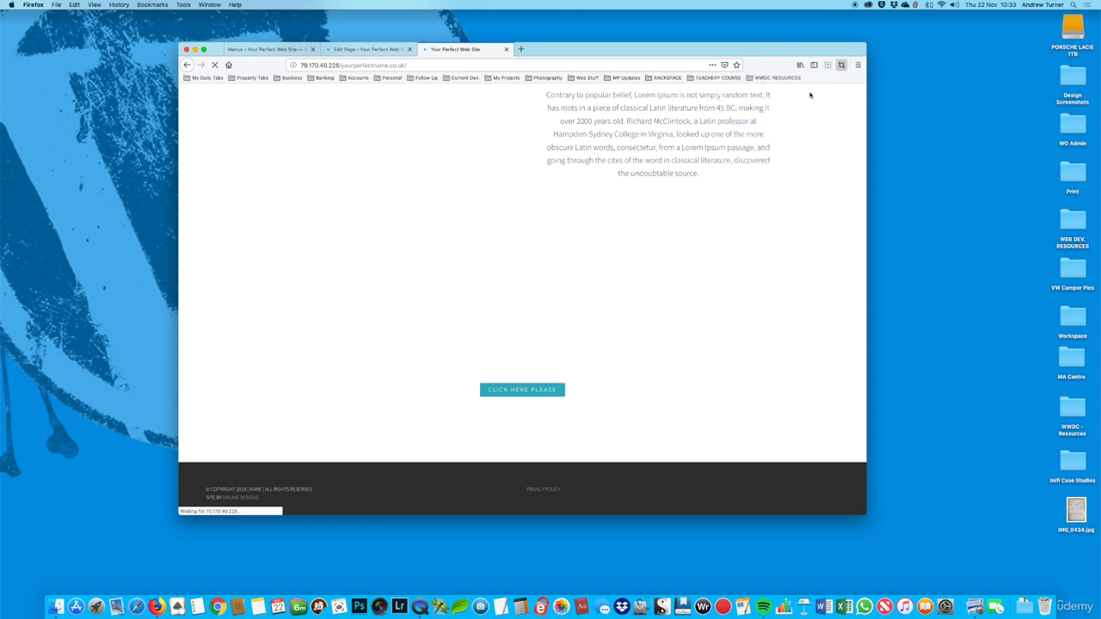
left_click(564, 53)
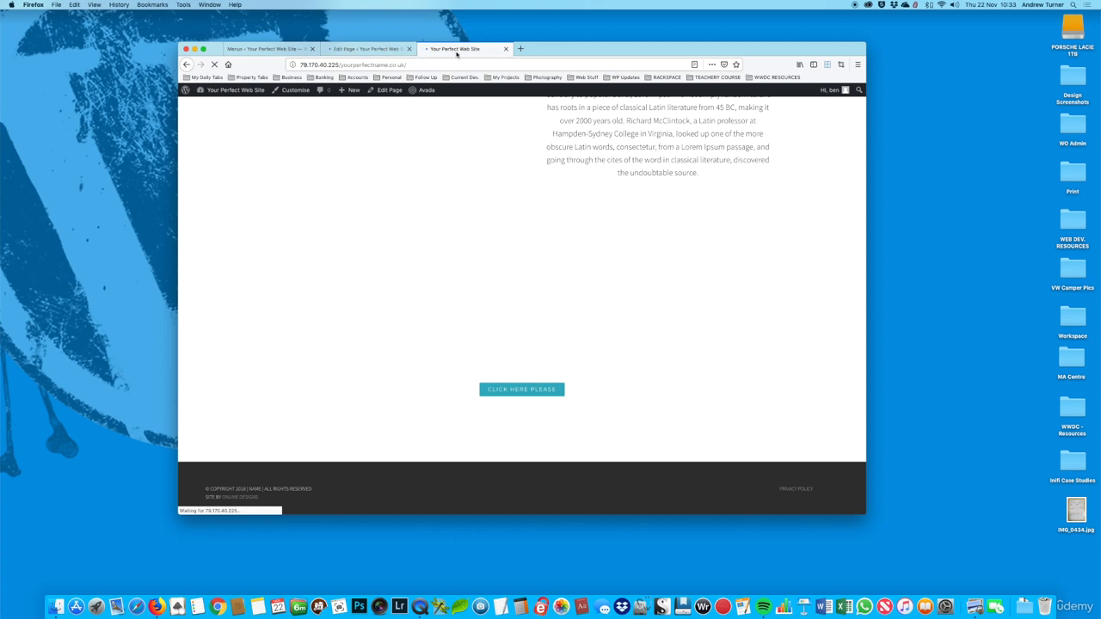
Step: Check in the editor that the Home page has been updated, and reload the live page
left_click(357, 51)
scroll(505, 224, "down", 5)
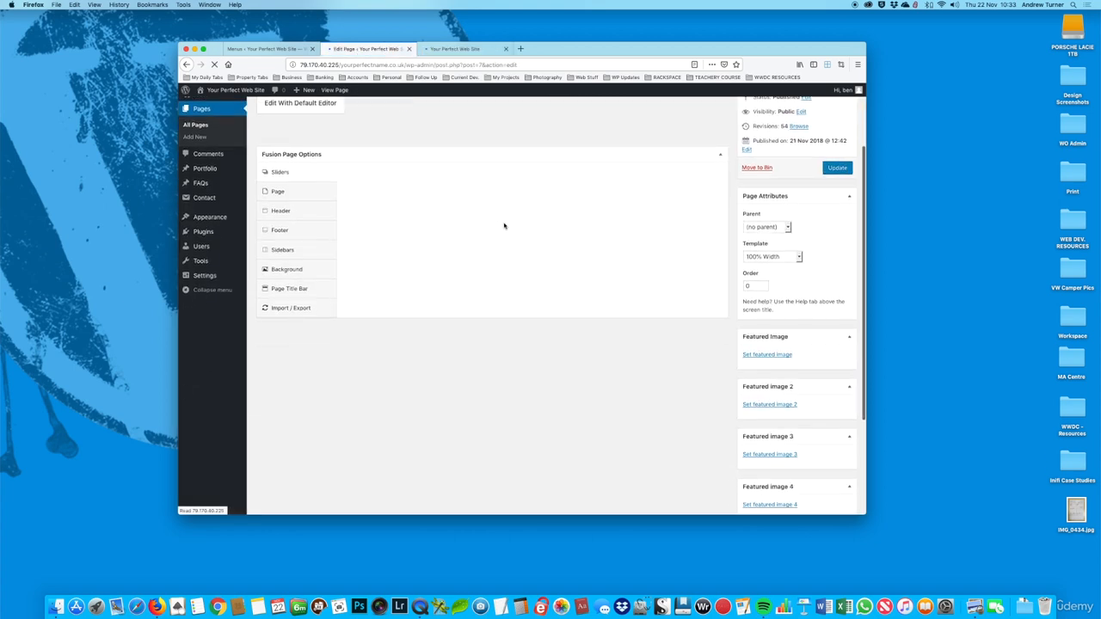
scroll(505, 224, "up", 5)
left_click(455, 48)
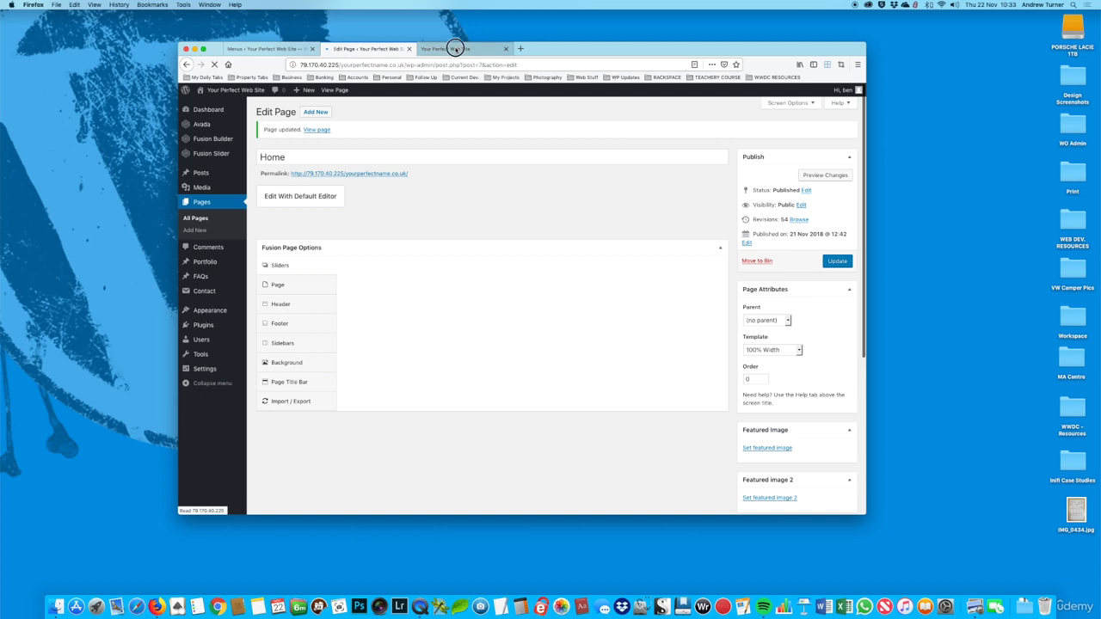
left_click(215, 66)
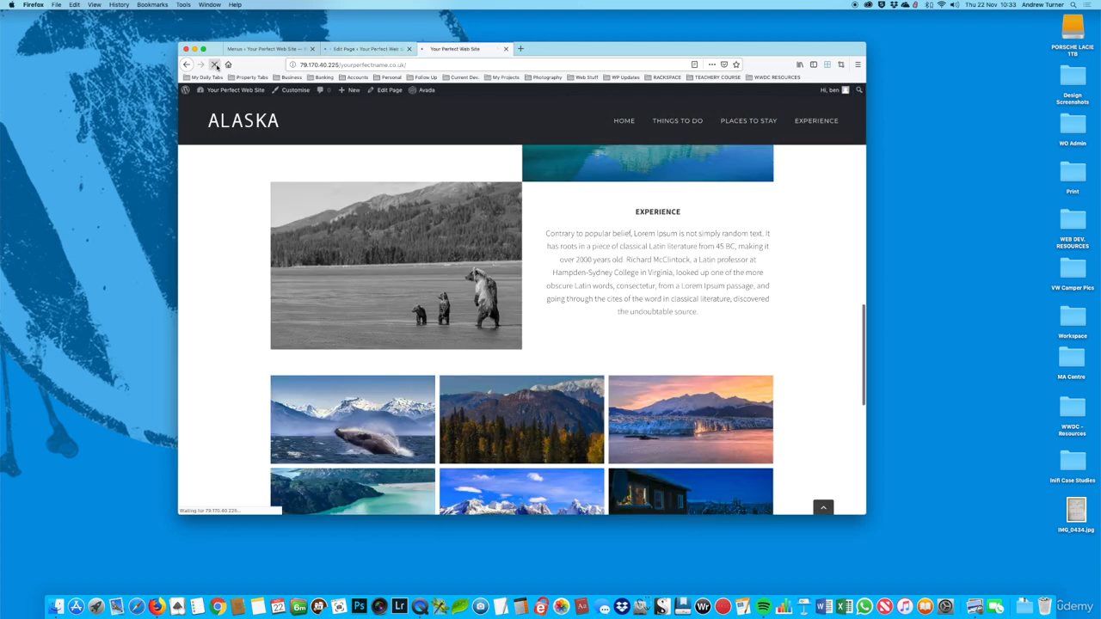
Step: Examine the image gallery's layout on the live page between the Experience section and the Aurora Borealis banner
scroll(626, 250, "down", 4)
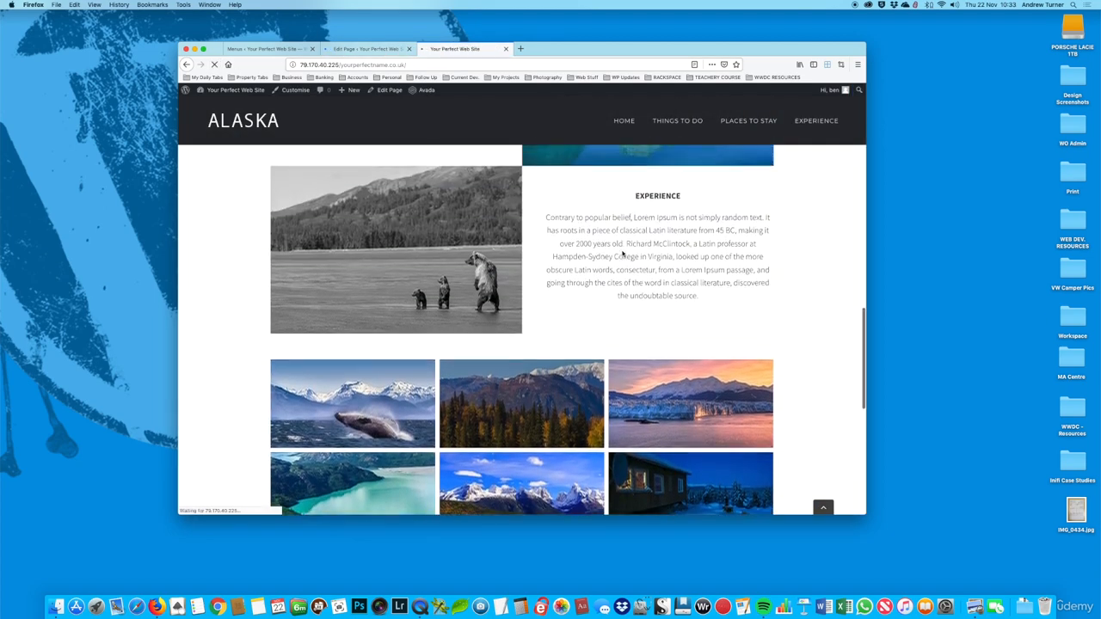
scroll(623, 252, "down", 2)
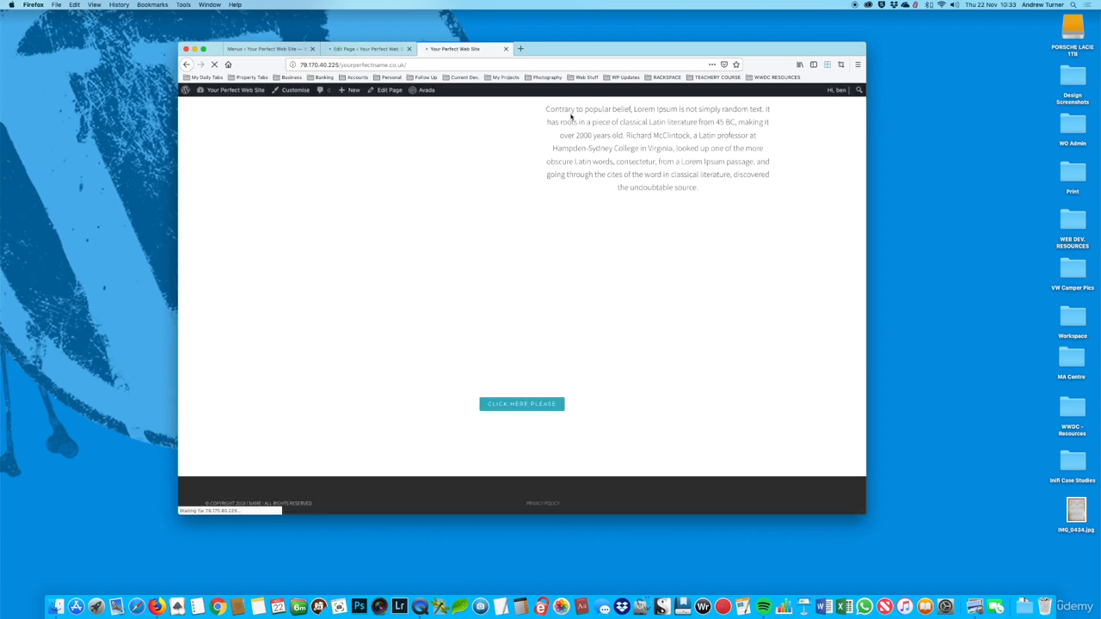
scroll(571, 120, "down", 5)
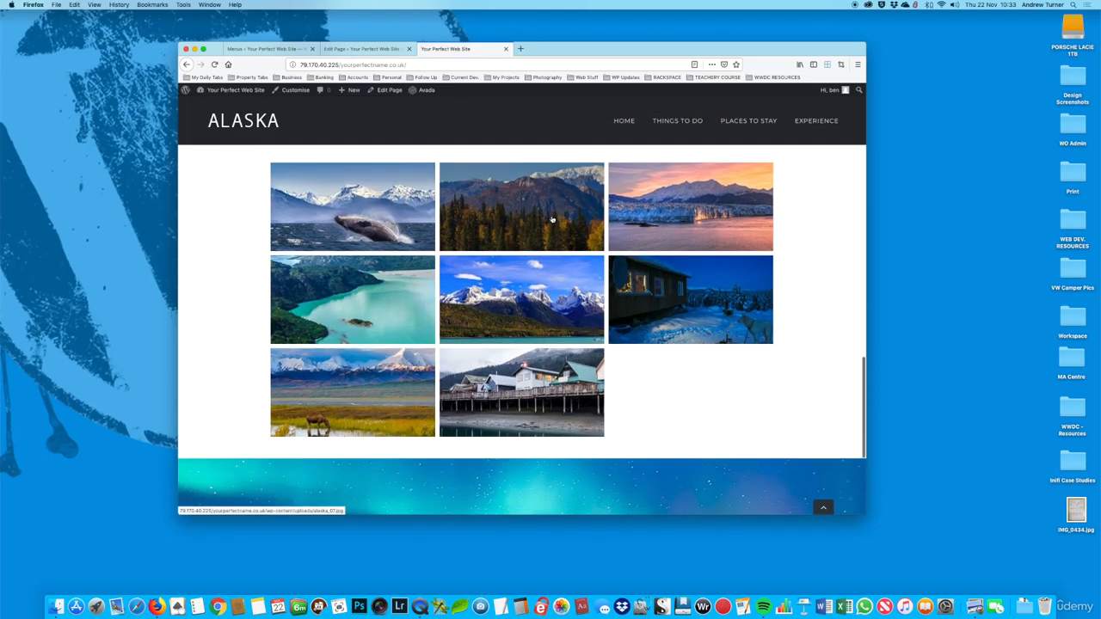
scroll(504, 343, "up", 1)
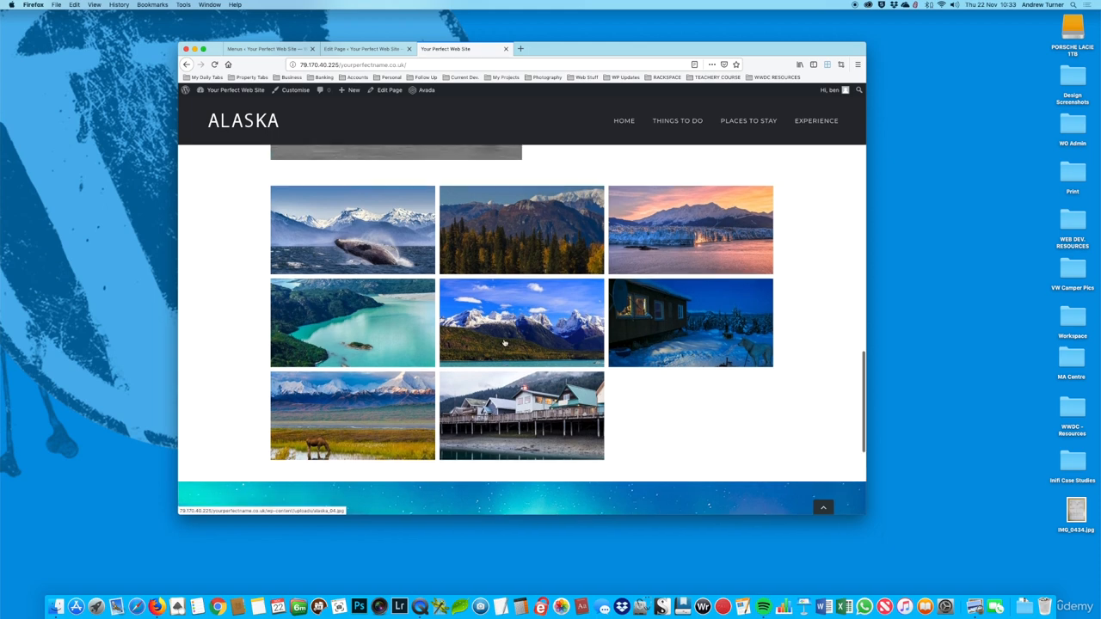
scroll(504, 343, "down", 1)
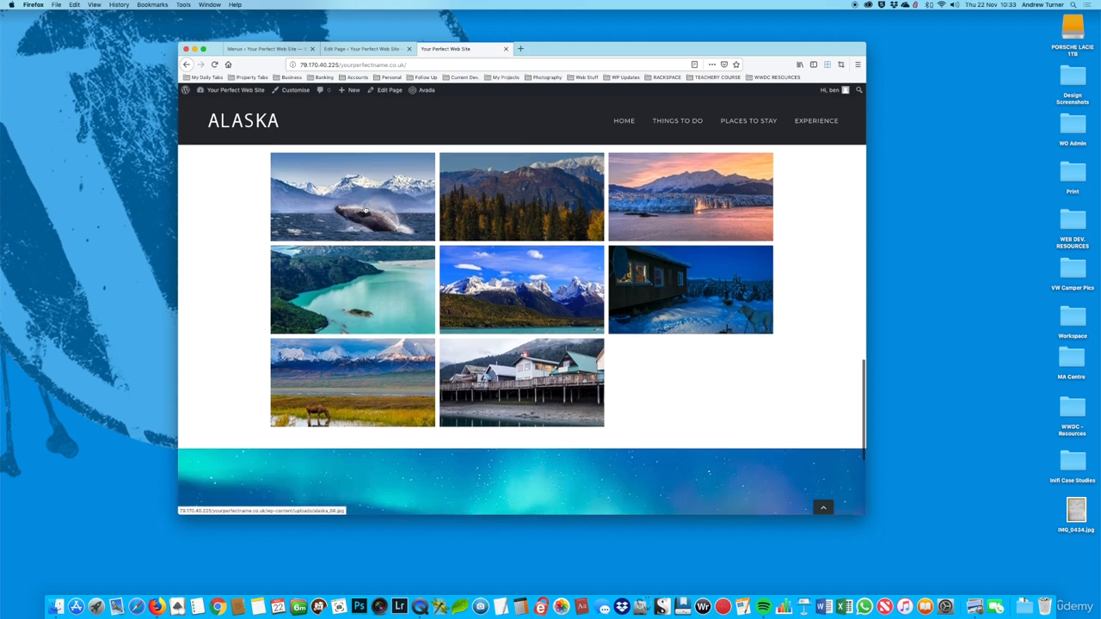
scroll(366, 210, "up", 1)
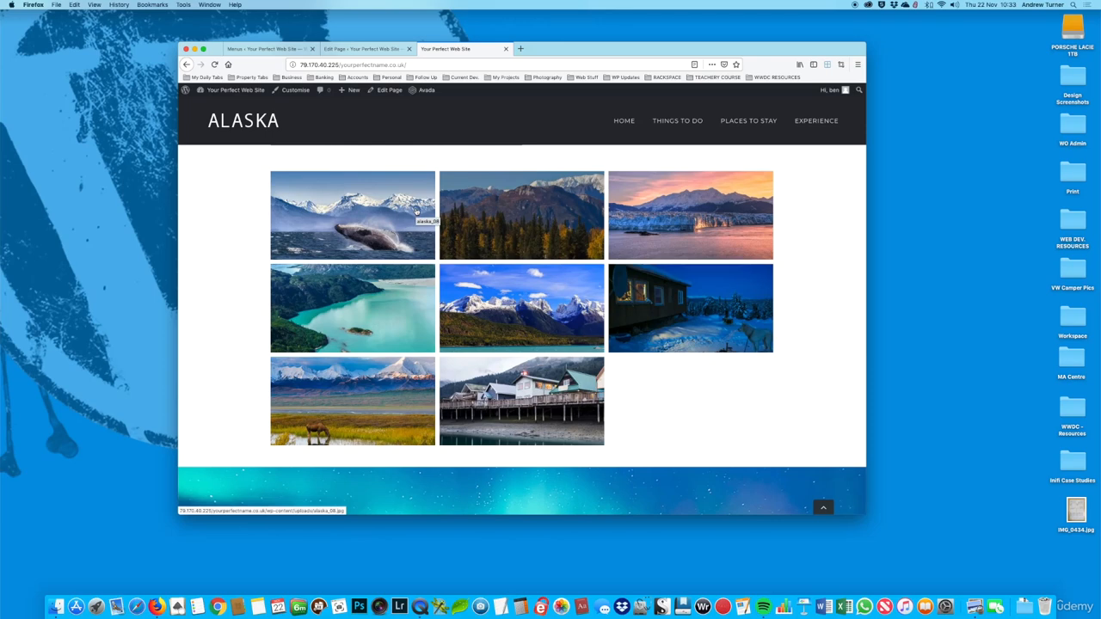
scroll(600, 256, "down", 1)
scroll(605, 261, "up", 2)
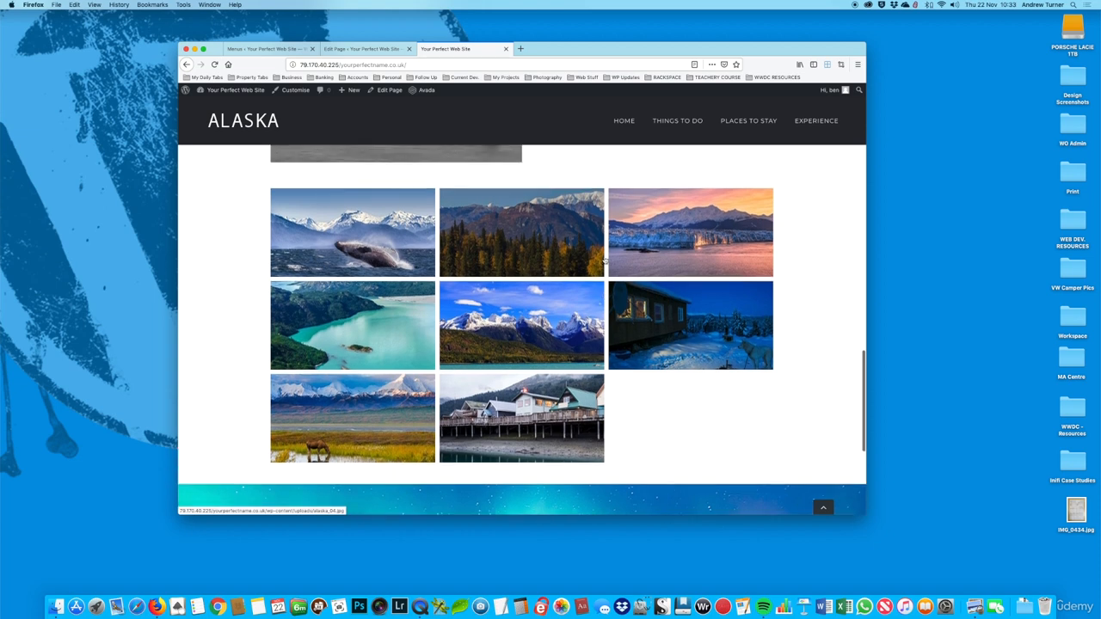
scroll(606, 261, "up", 3)
scroll(430, 241, "down", 1)
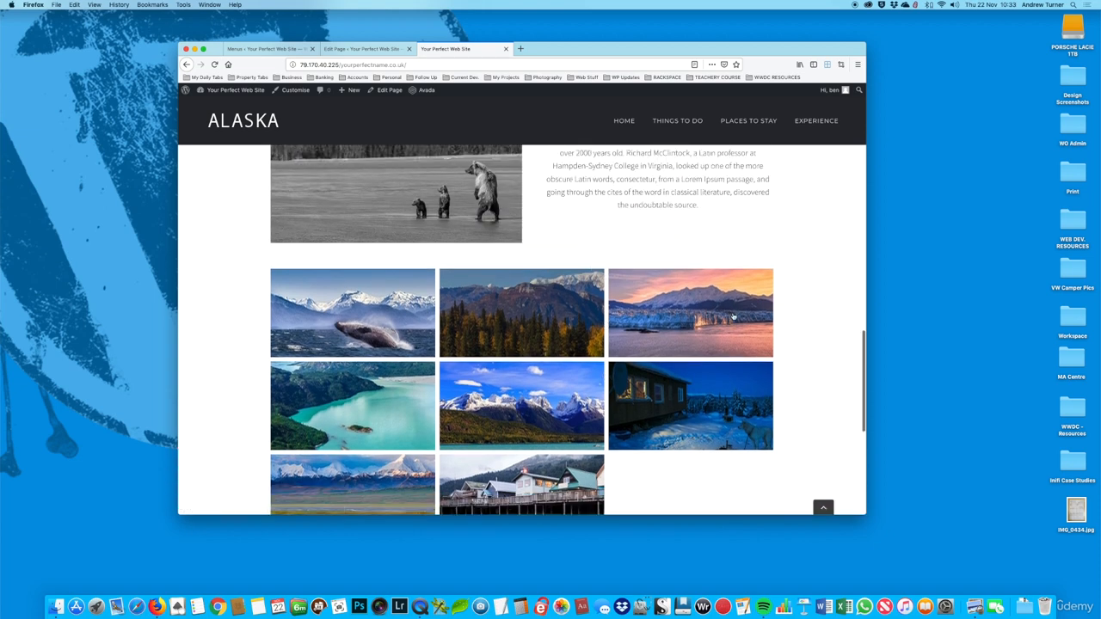
scroll(735, 313, "down", 2)
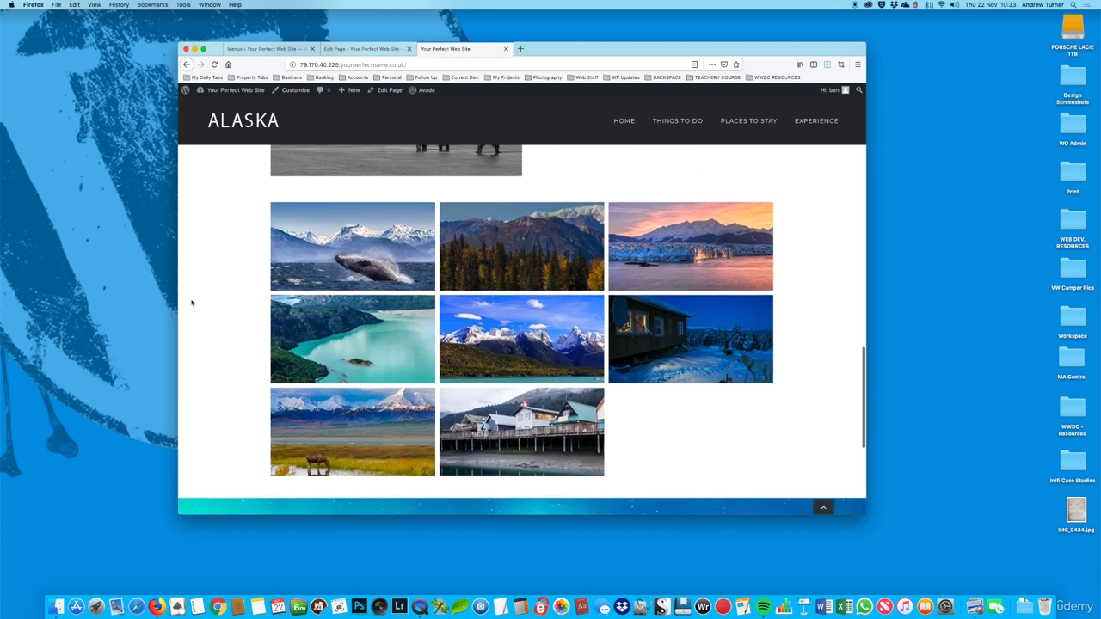
Step: Open the Gallery element's settings in the Home page editor and set the number of columns to 4
left_click(359, 50)
scroll(664, 239, "down", 10)
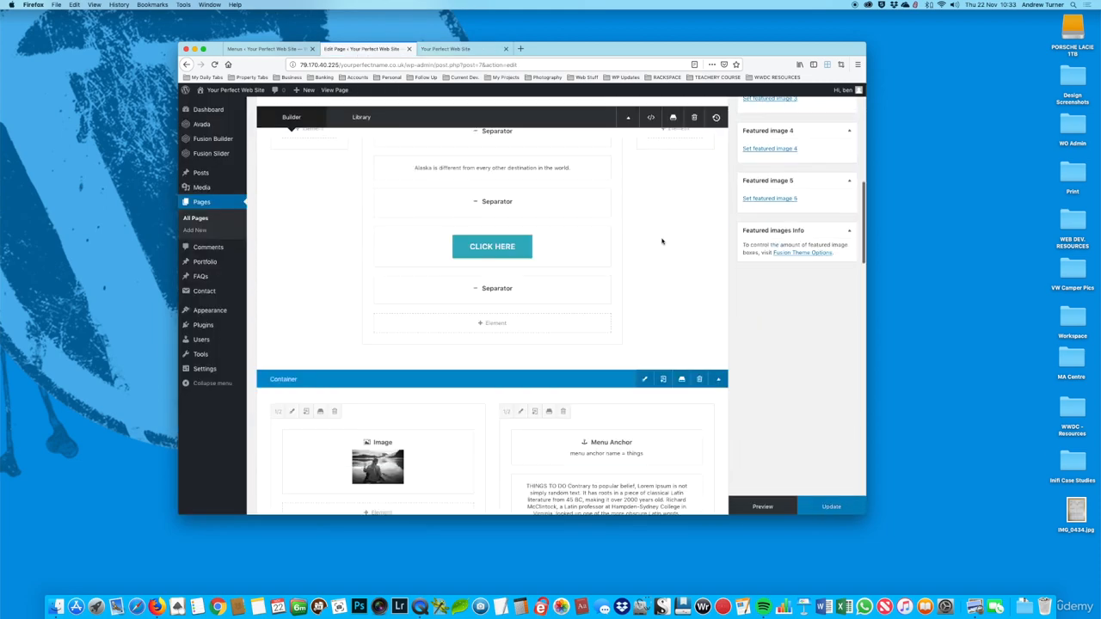
scroll(663, 242, "down", 10)
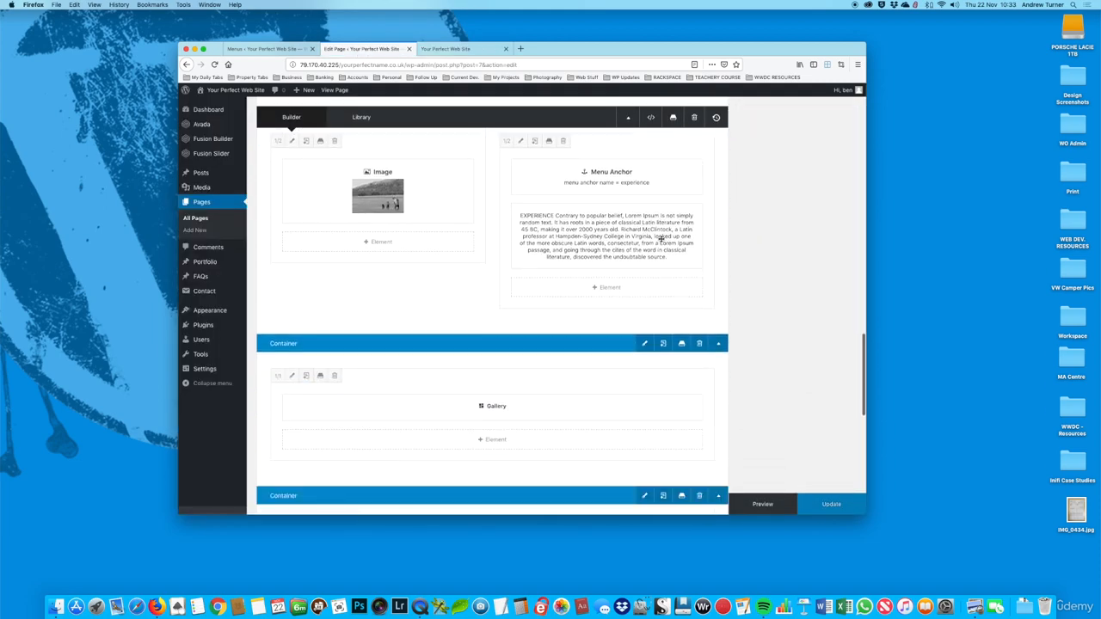
left_click(470, 257)
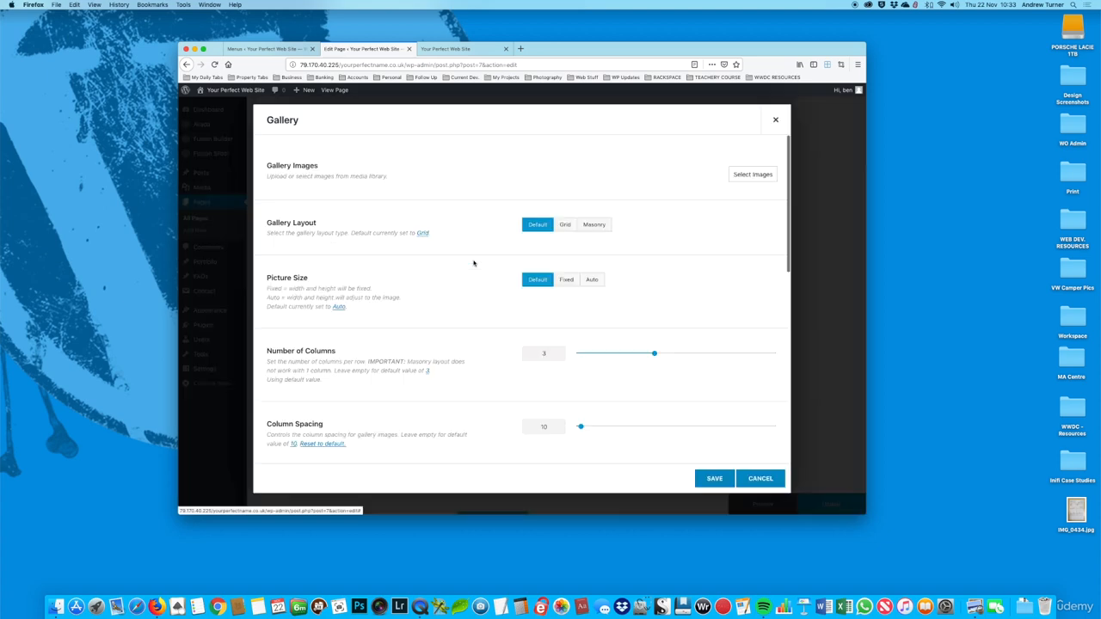
scroll(698, 278, "down", 1)
scroll(697, 278, "up", 2)
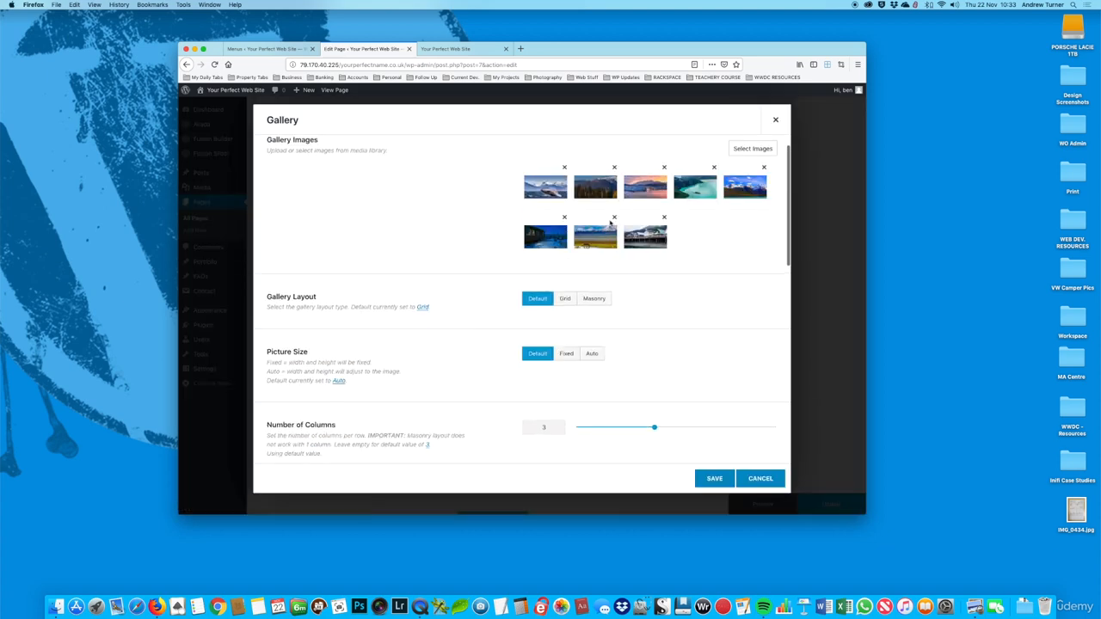
scroll(410, 307, "down", 3)
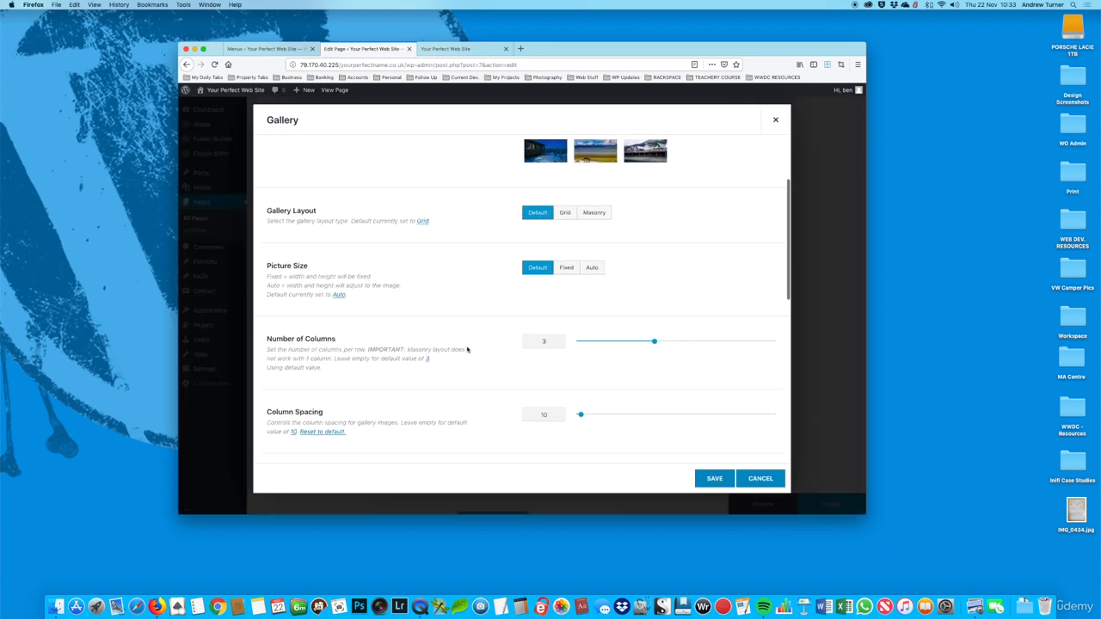
left_click_drag(655, 342, 680, 341)
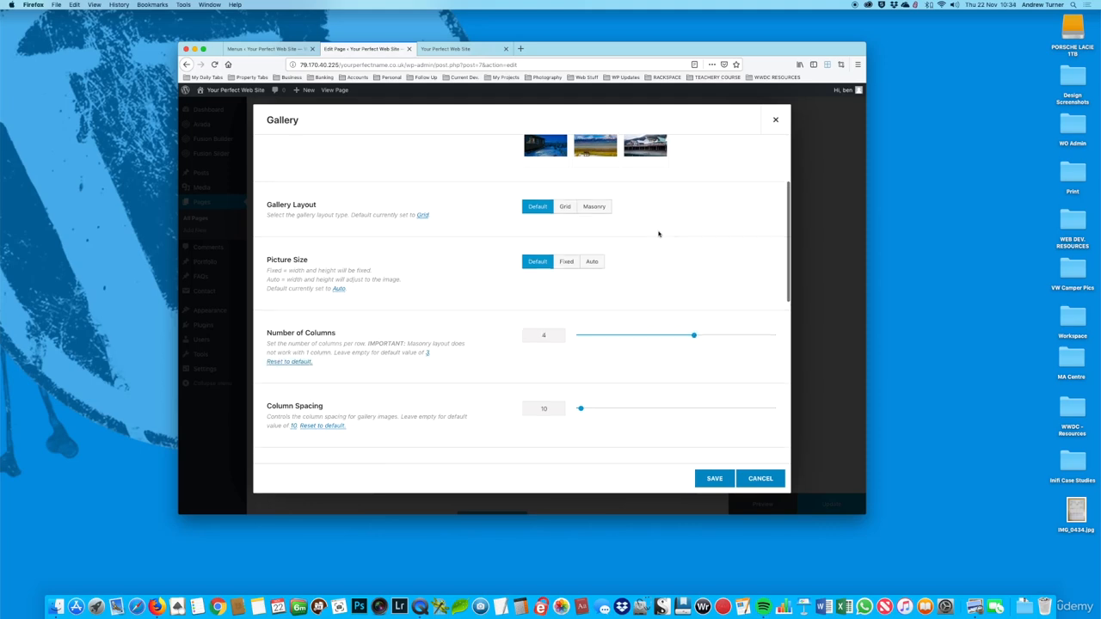
Step: Remove the column spacing between the gallery images and save the change to the Home page
scroll(659, 233, "down", 2)
scroll(659, 234, "down", 5)
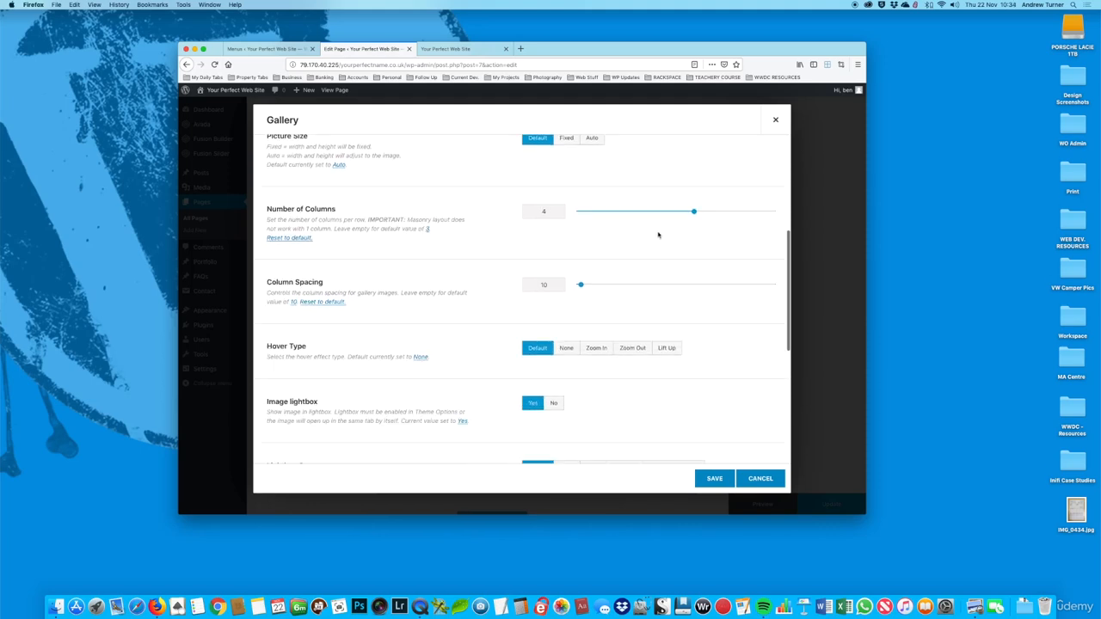
left_click(432, 49)
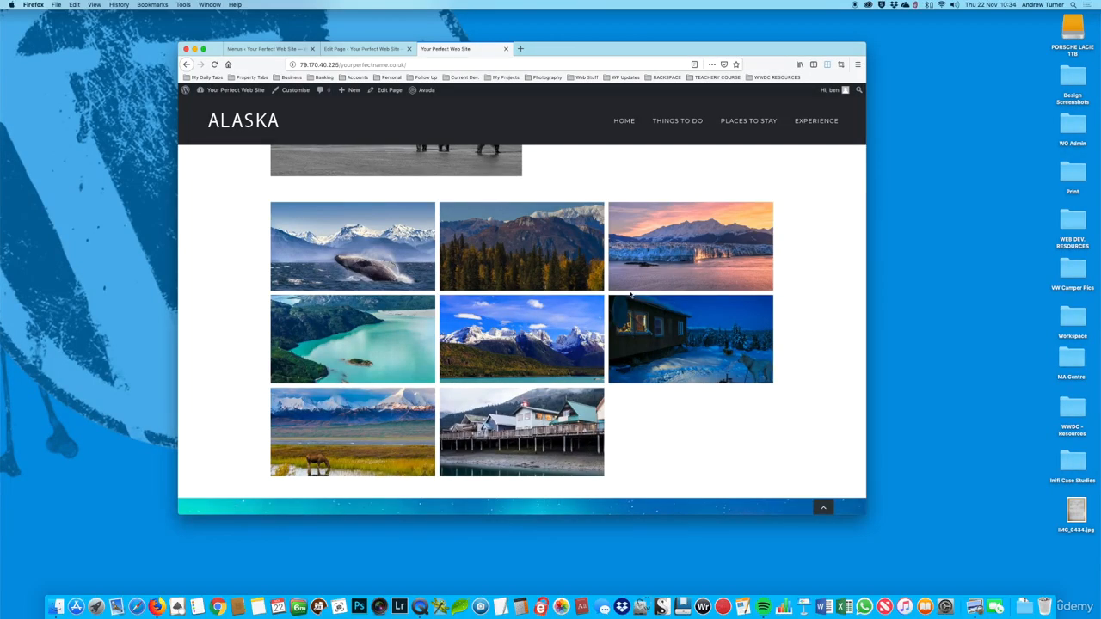
left_click(361, 48)
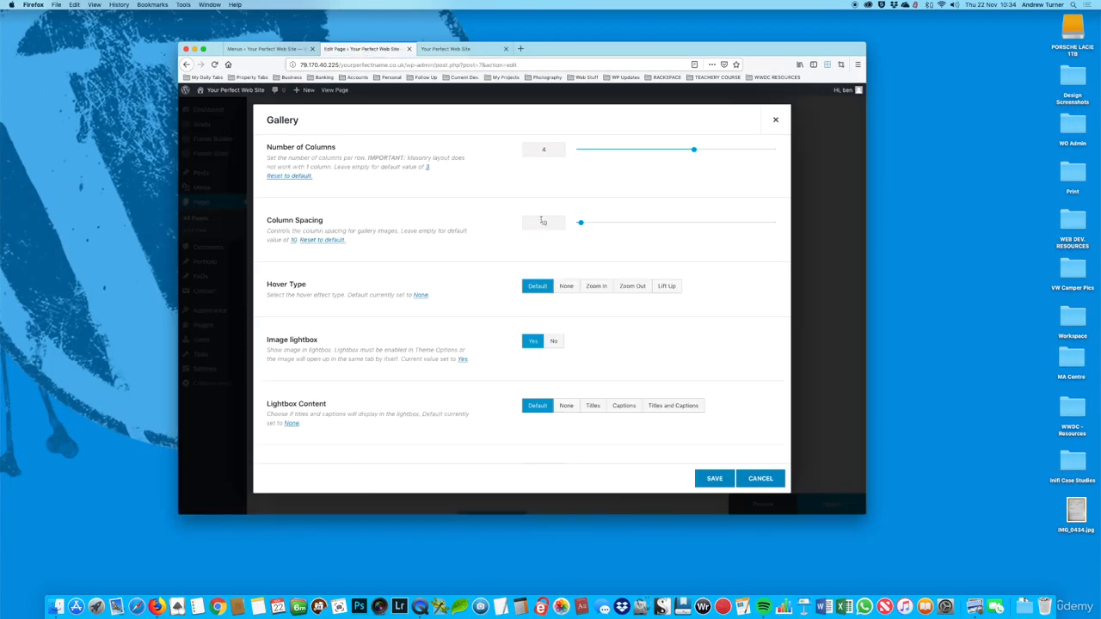
double_click(543, 222)
scroll(602, 258, "down", 3)
scroll(628, 275, "up", 10)
scroll(627, 275, "down", 3)
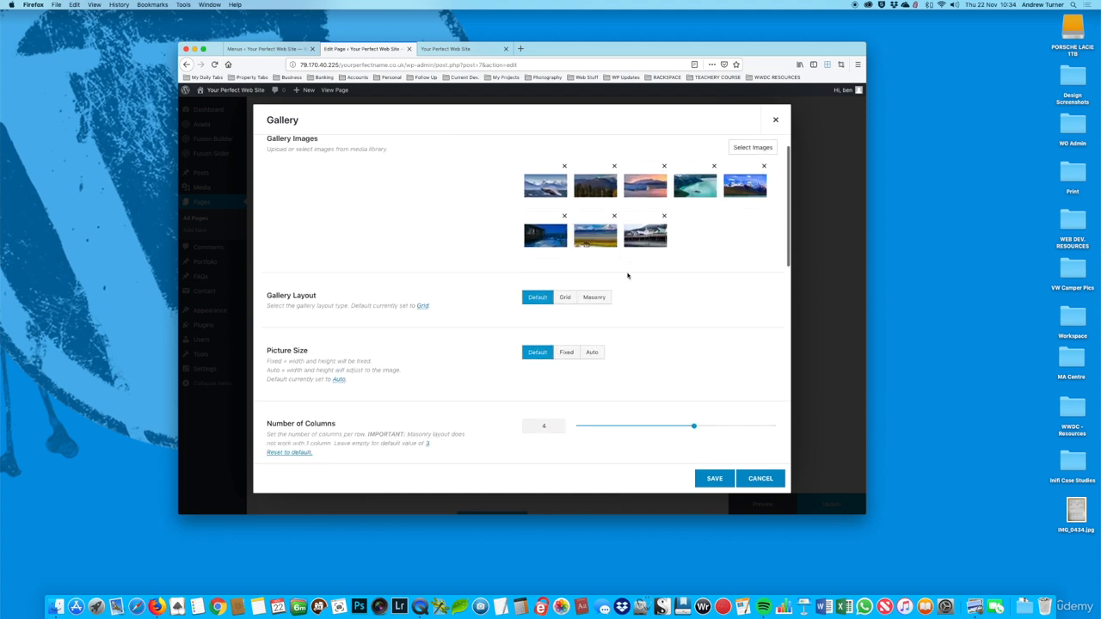
left_click(714, 480)
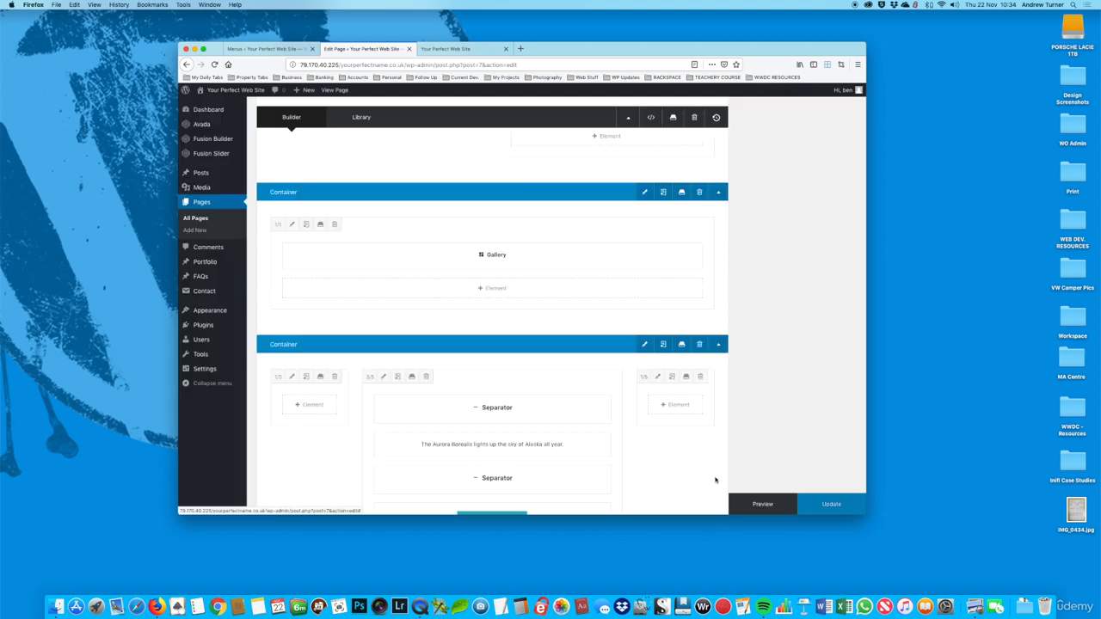
left_click(812, 502)
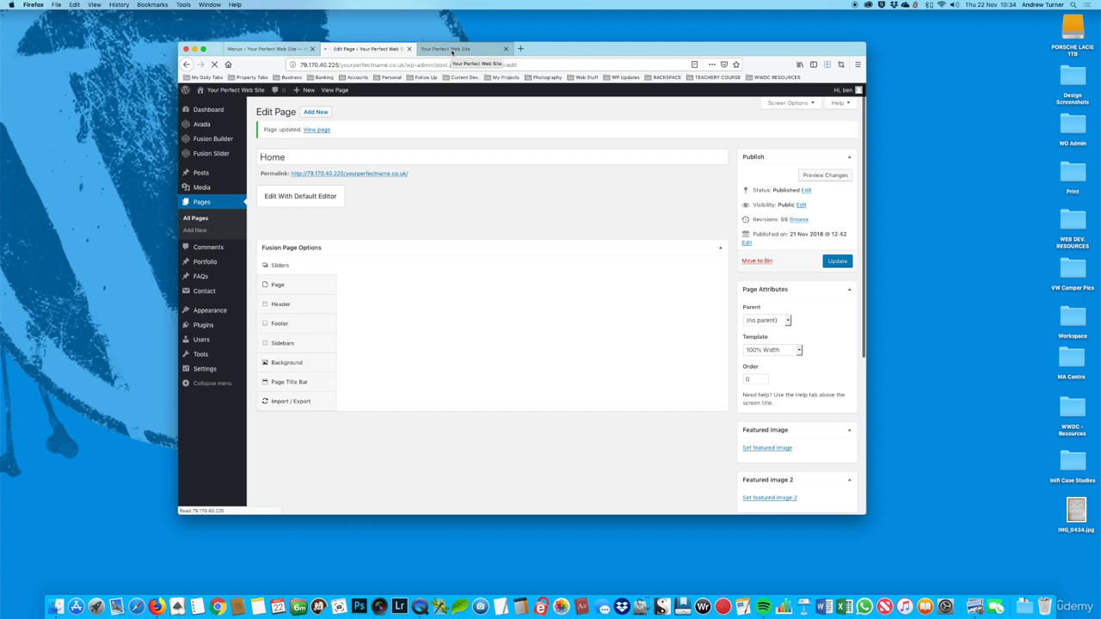
Step: Reload the live page and check the gallery's column layout and spacing above the Aurora Borealis banner
left_click(452, 49)
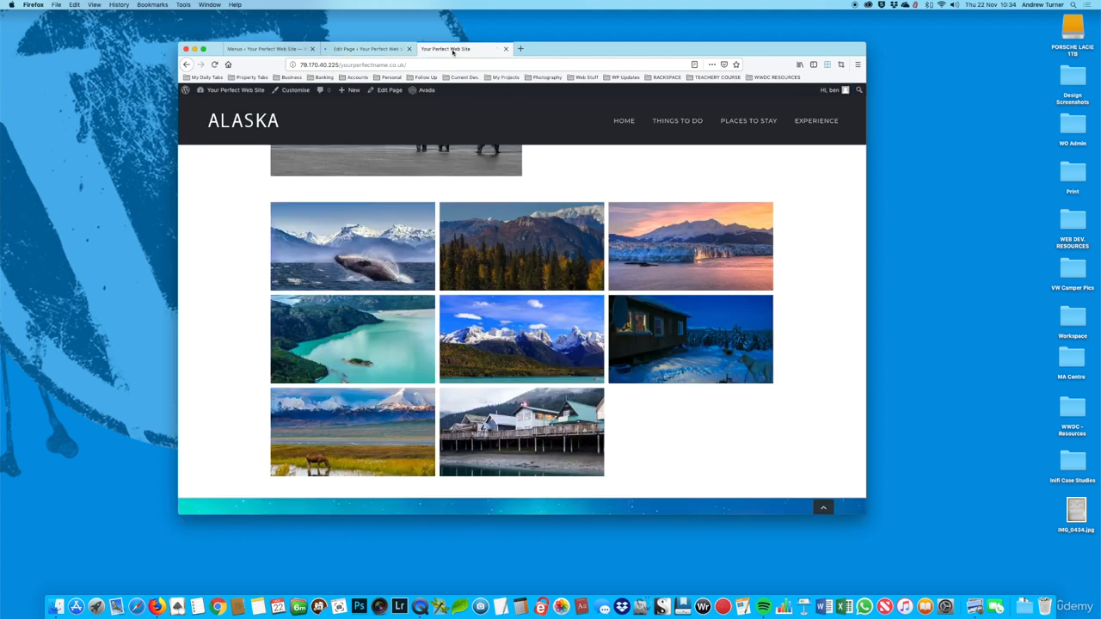
left_click(214, 64)
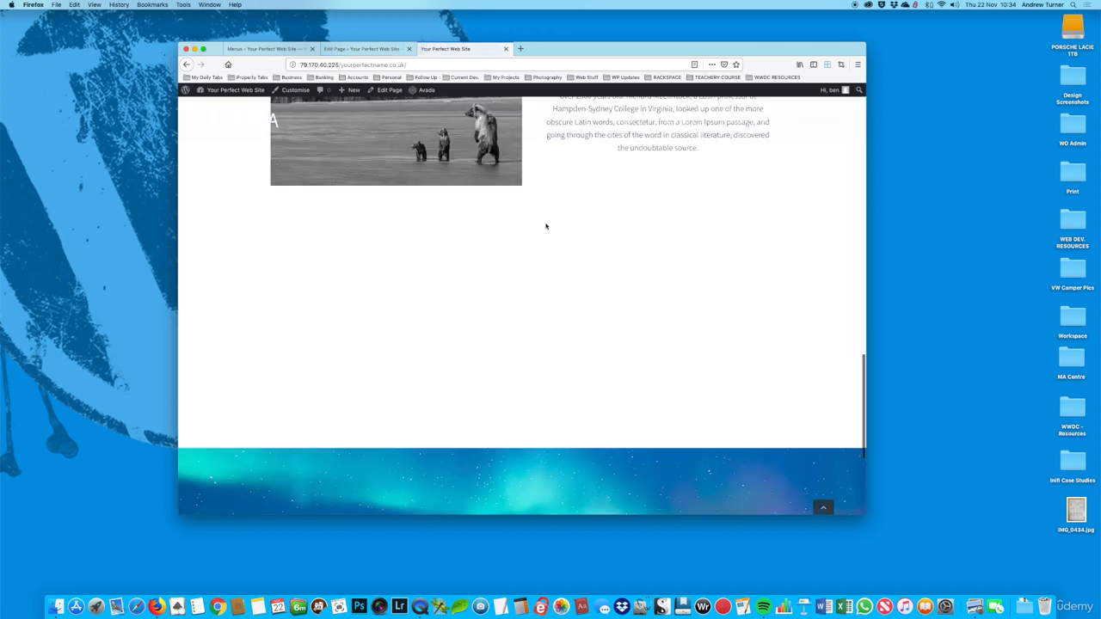
scroll(552, 242, "down", 1)
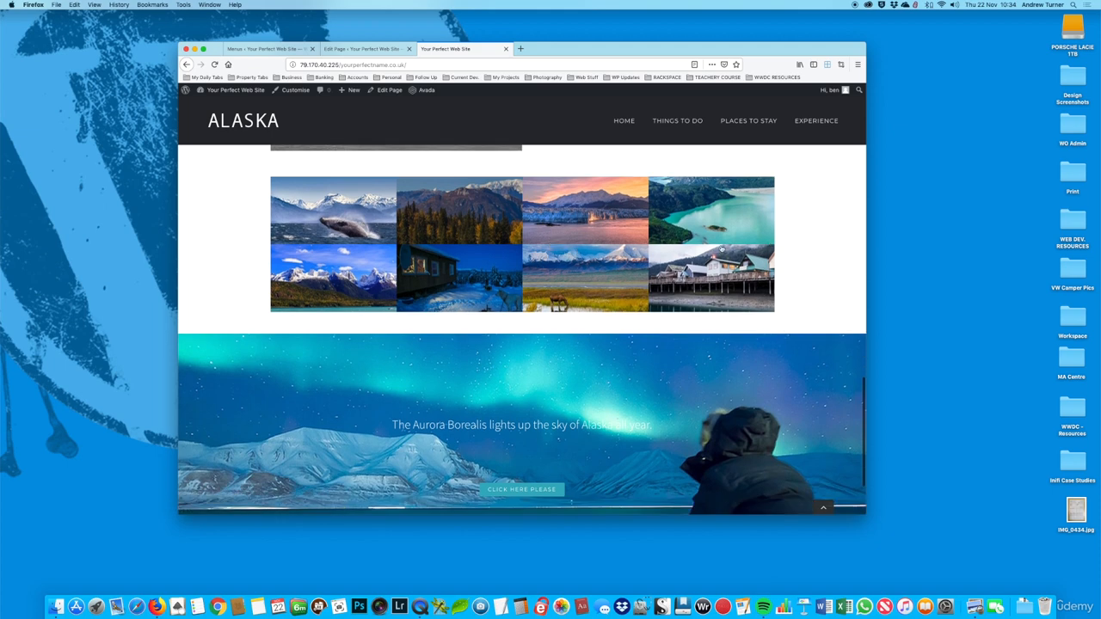
Step: Set the gallery container's interior content width to 100% Width in the Home page editor and update the page
left_click(361, 48)
scroll(636, 448, "down", 3)
scroll(634, 446, "down", 10)
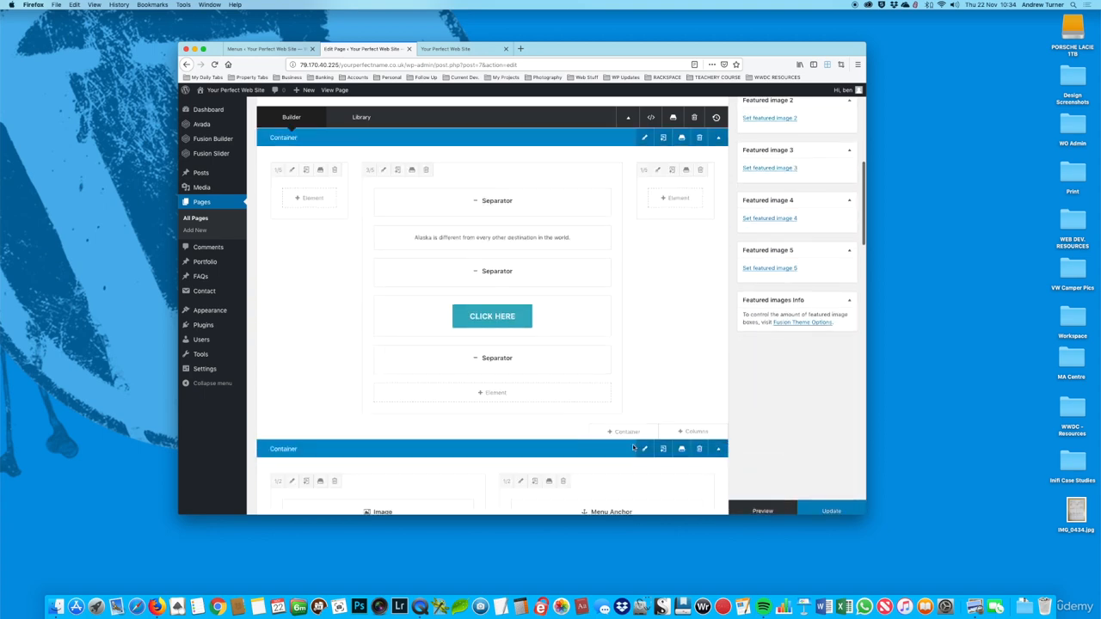
scroll(634, 446, "down", 5)
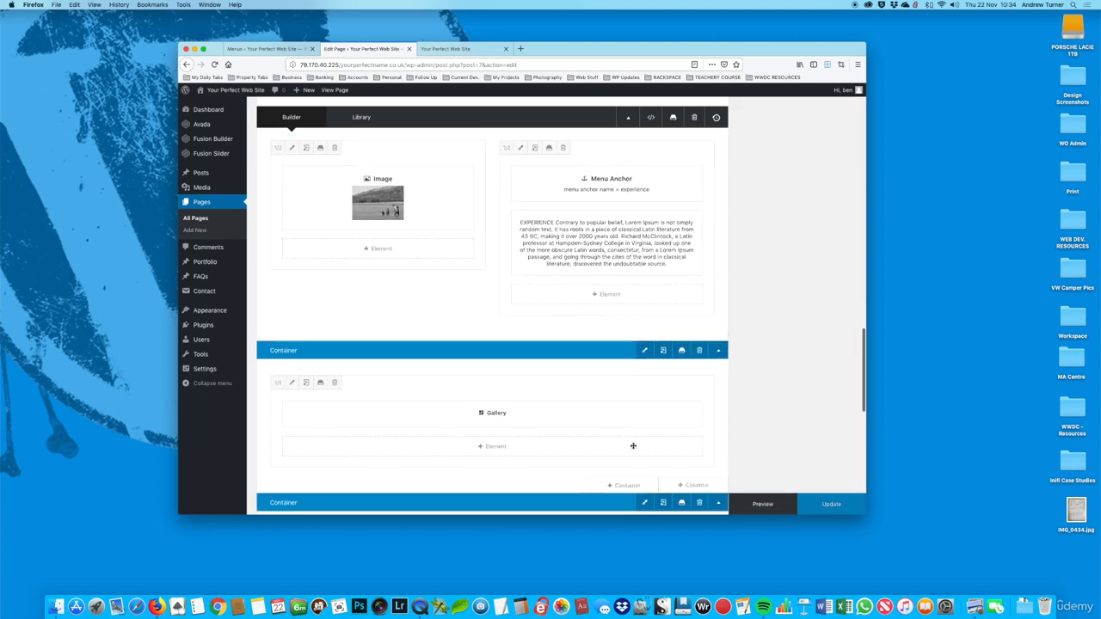
left_click(645, 298)
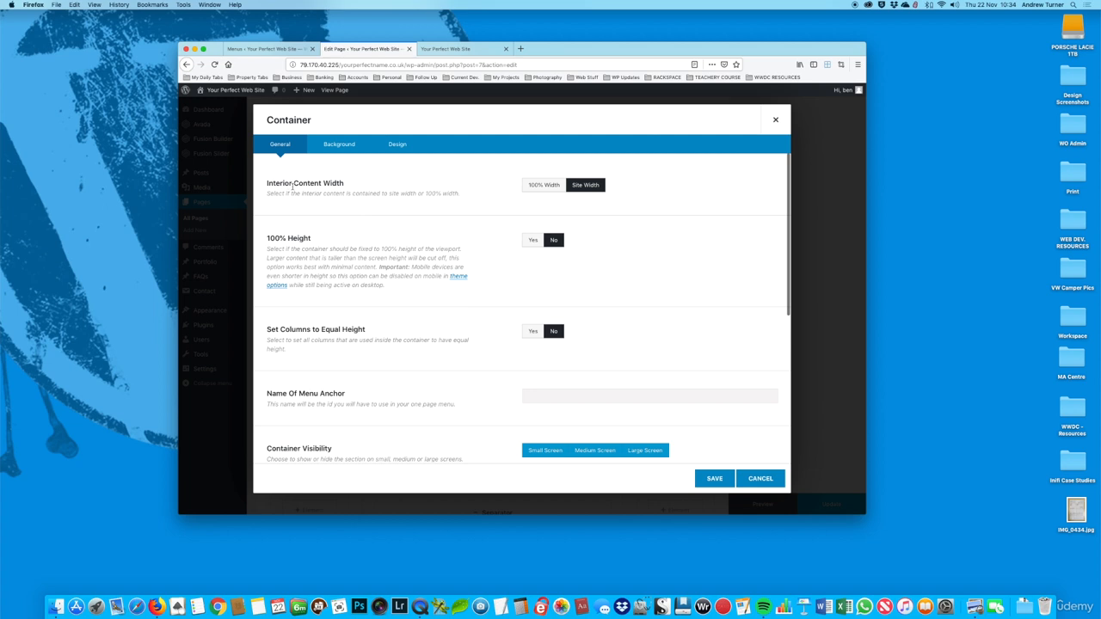
left_click(540, 186)
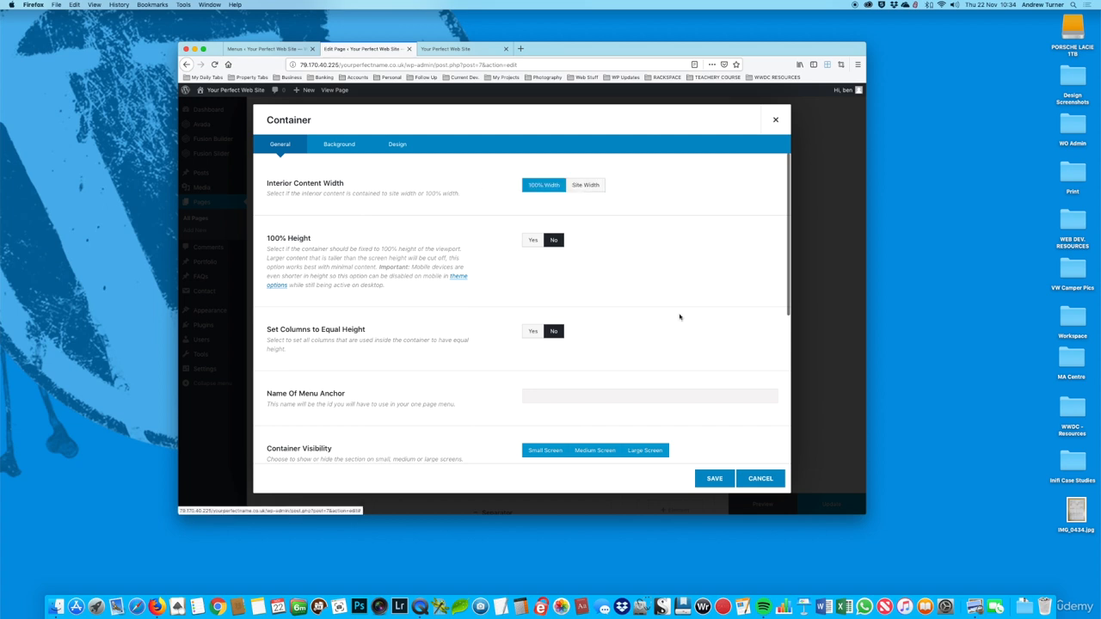
left_click(725, 479)
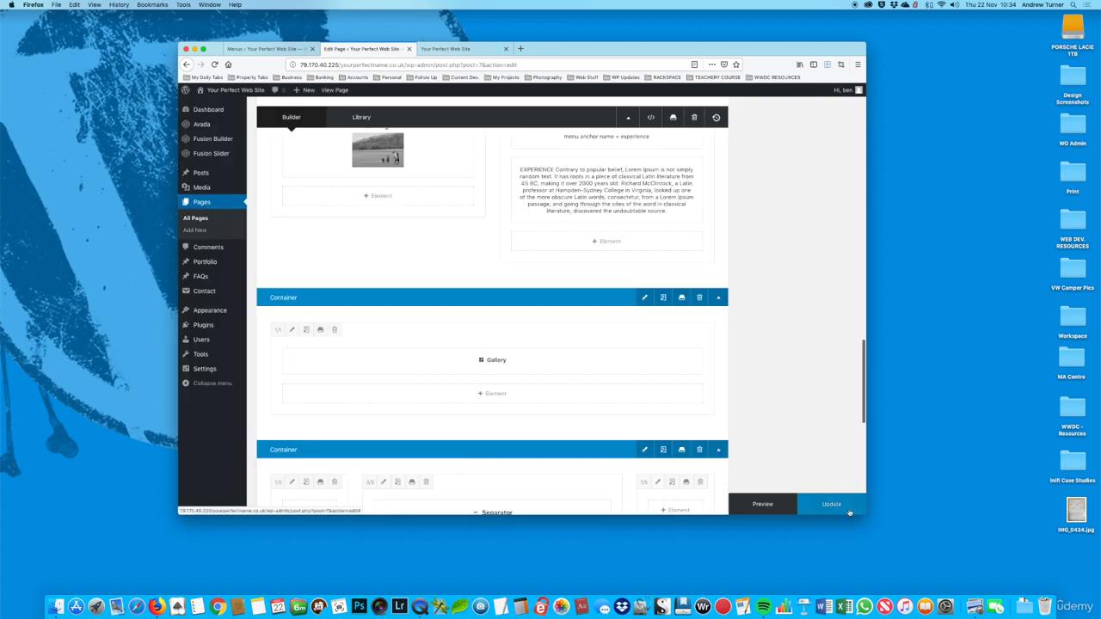
left_click(839, 507)
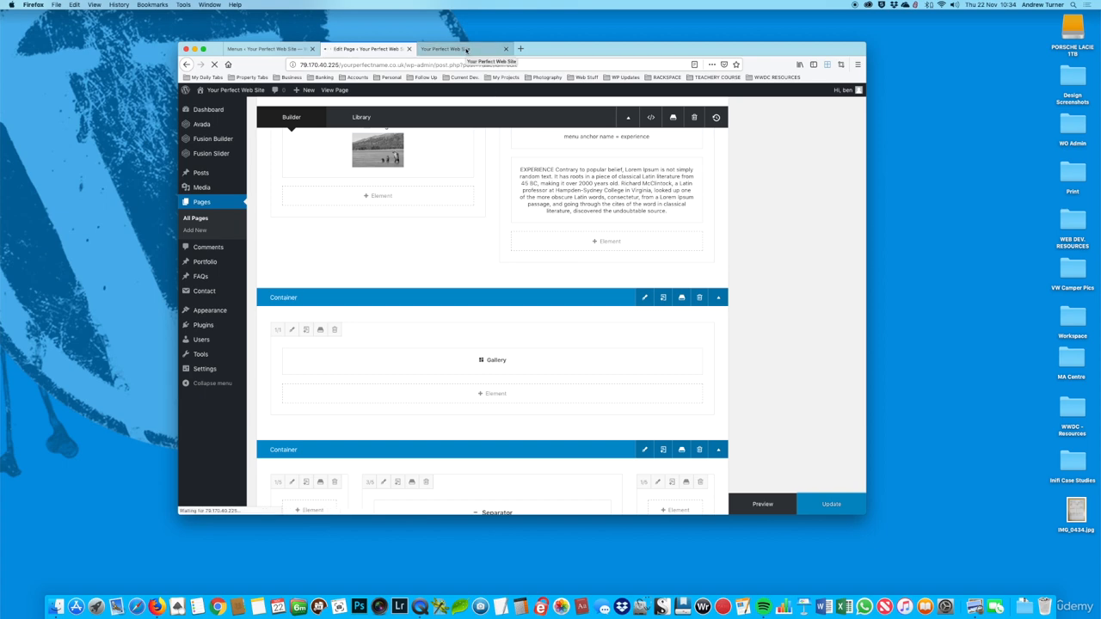
Step: Reload the live page and check the gallery's width in full screen before returning to the smaller window
left_click(466, 50)
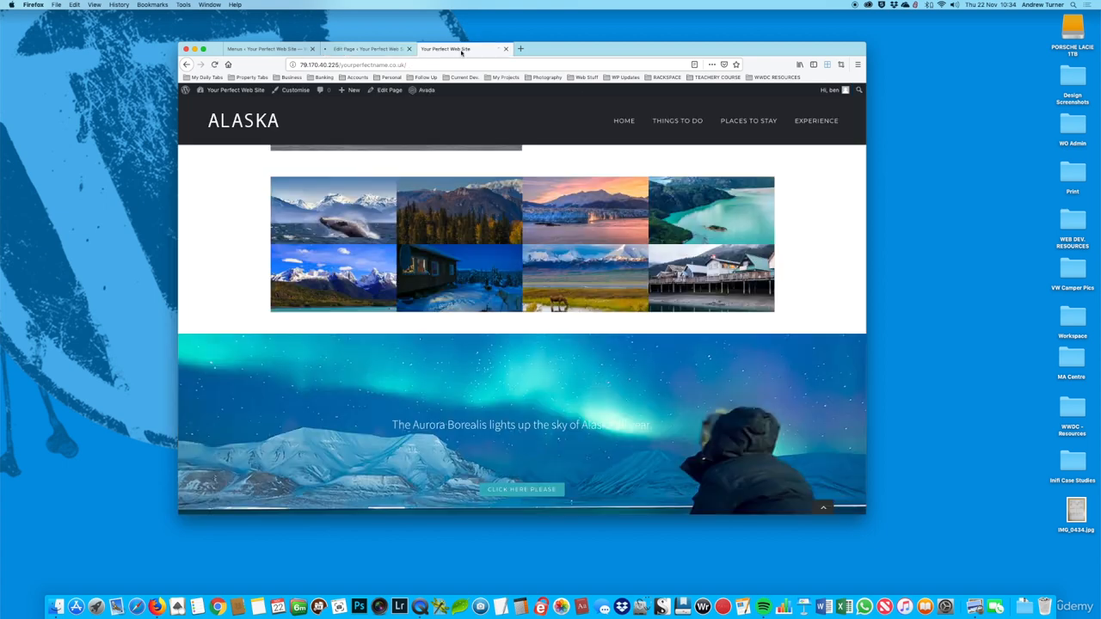
left_click(215, 65)
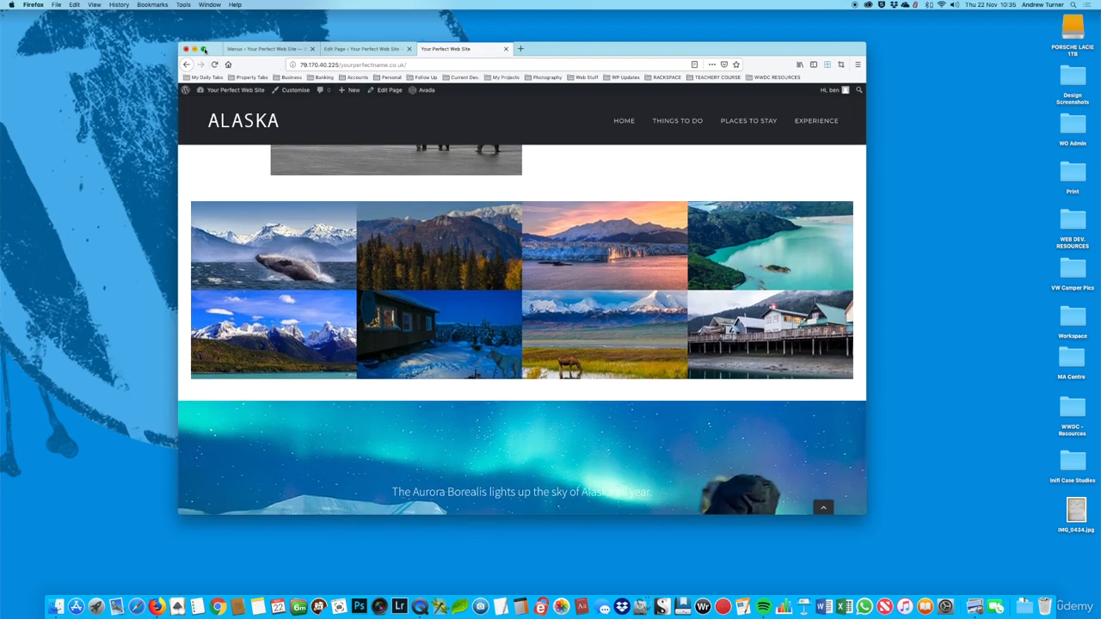
left_click(203, 49)
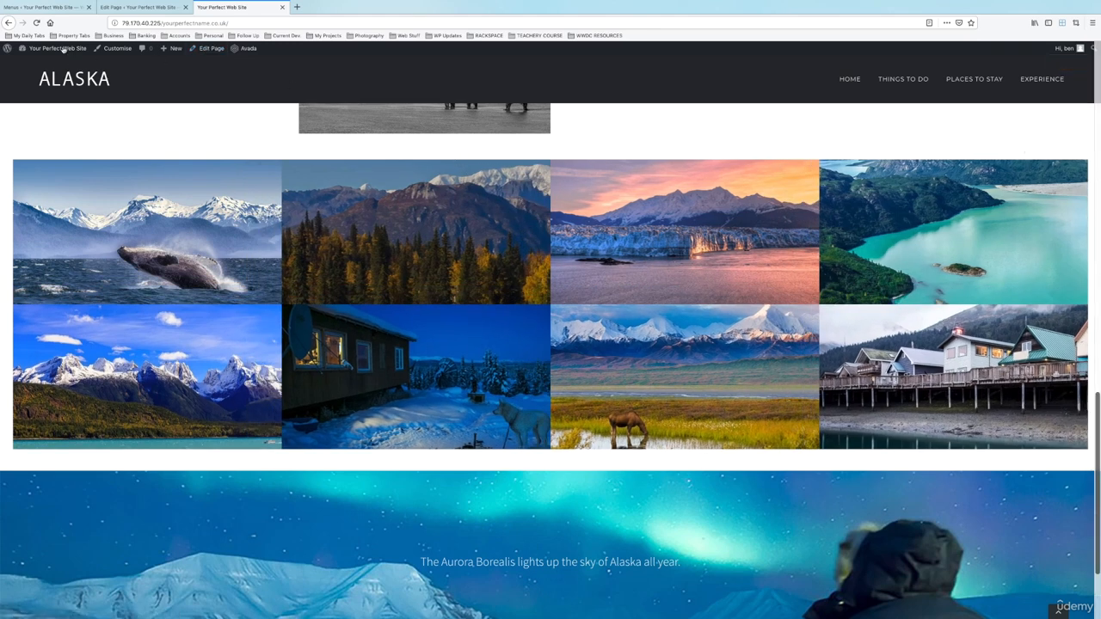
left_click(25, 16)
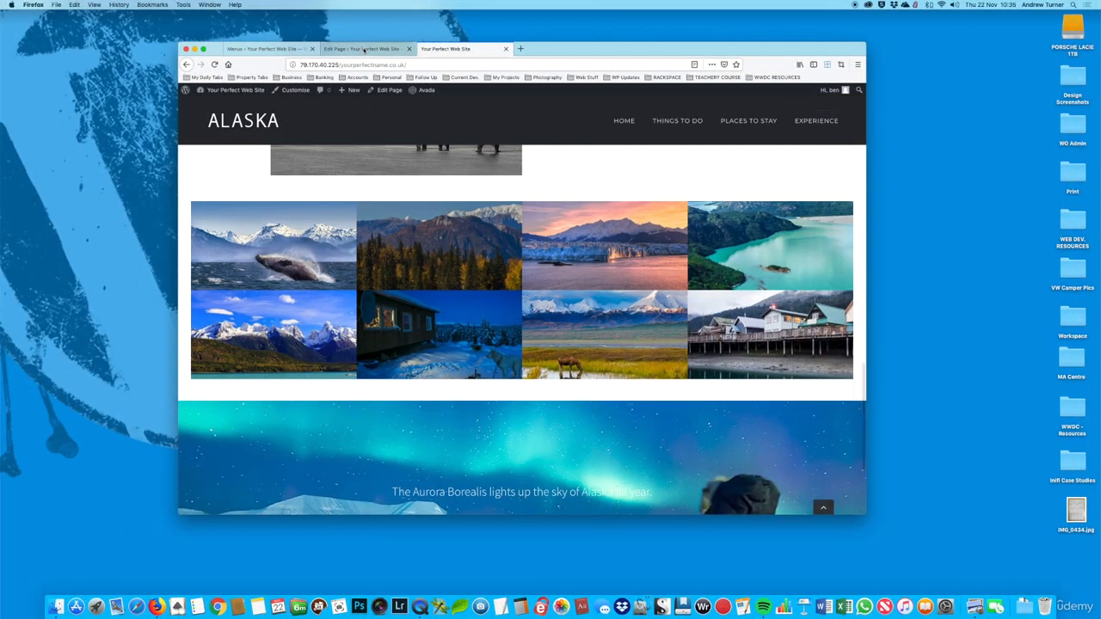
Step: Open the gallery container's design settings in the Home page editor and set its top margin to 0
left_click(364, 50)
scroll(551, 271, "down", 15)
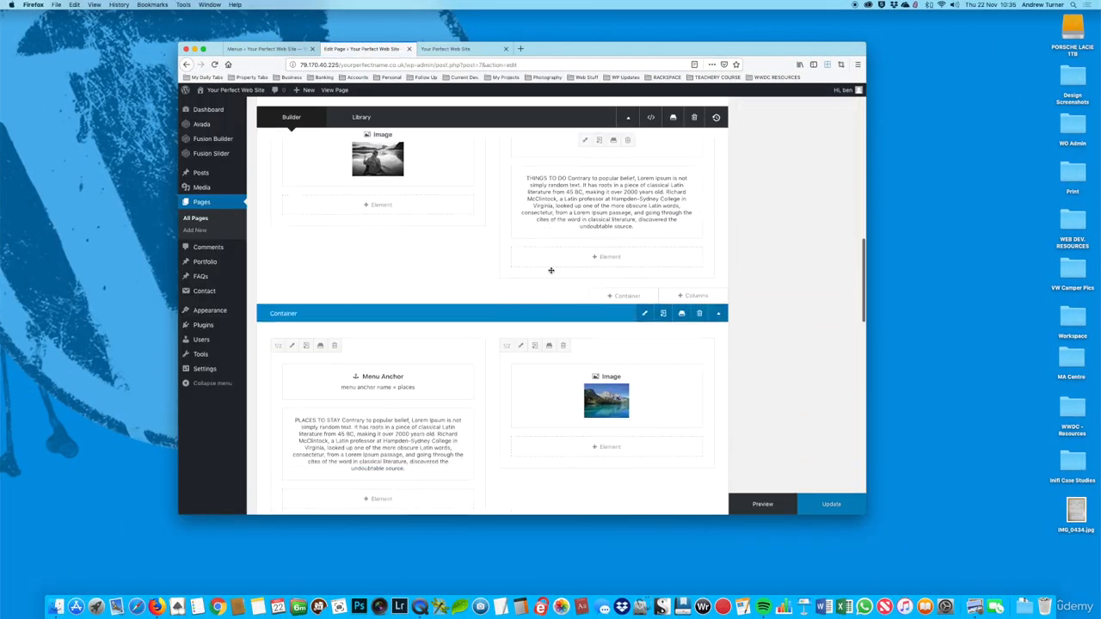
scroll(551, 270, "down", 10)
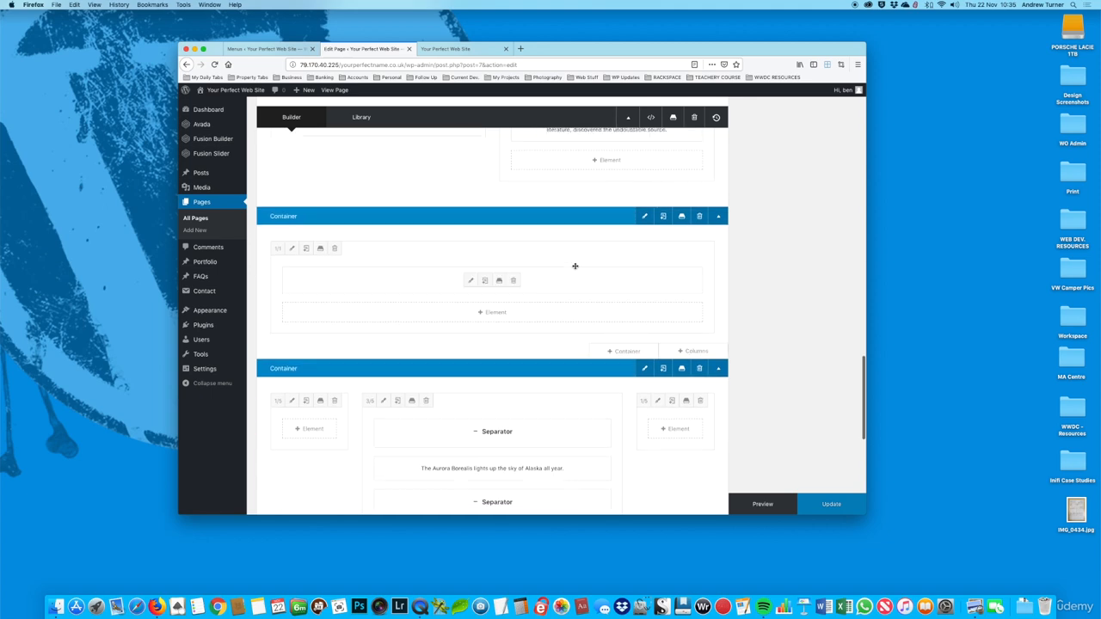
left_click(645, 216)
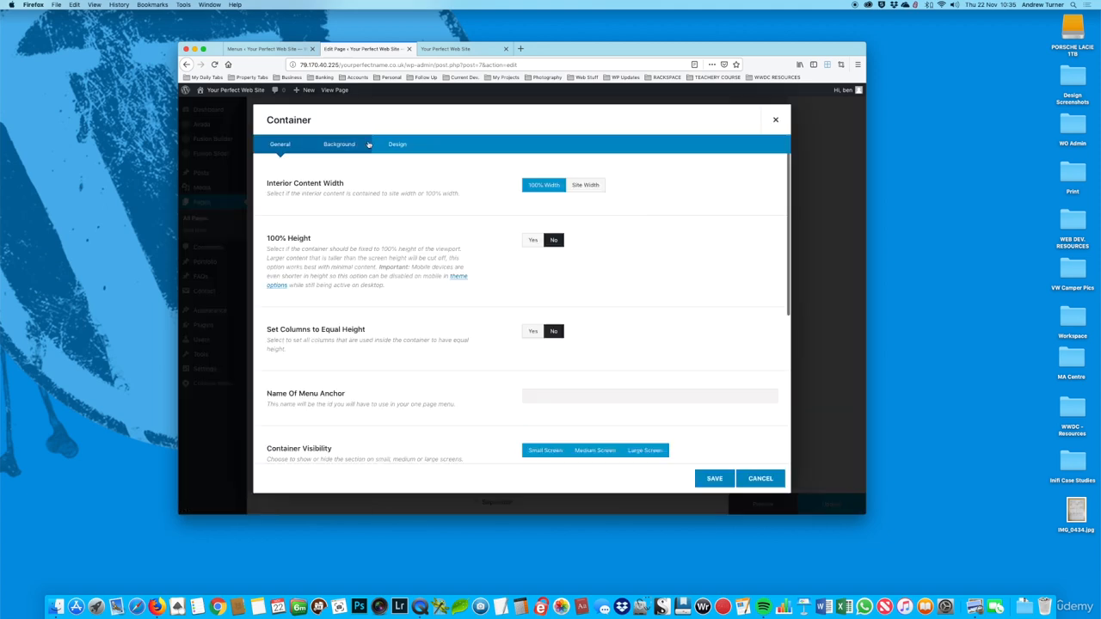
left_click(400, 150)
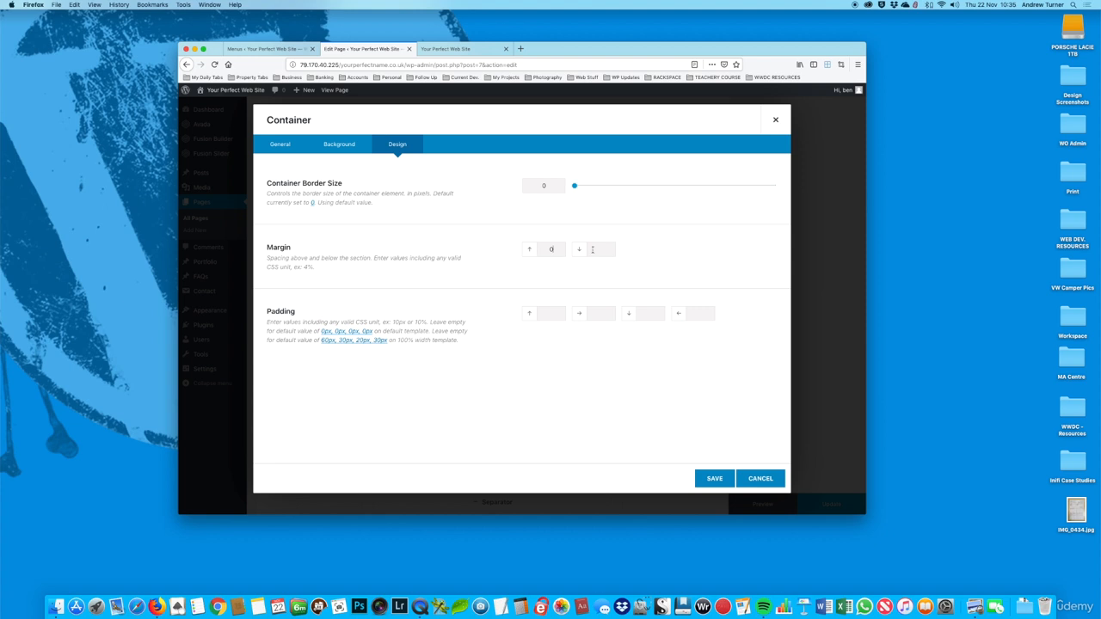
Step: Set the gallery container's top and bottom padding to 0 and save the change to the Home page
left_click(544, 315)
type("0")
left_click(648, 315)
type("0")
left_click(714, 480)
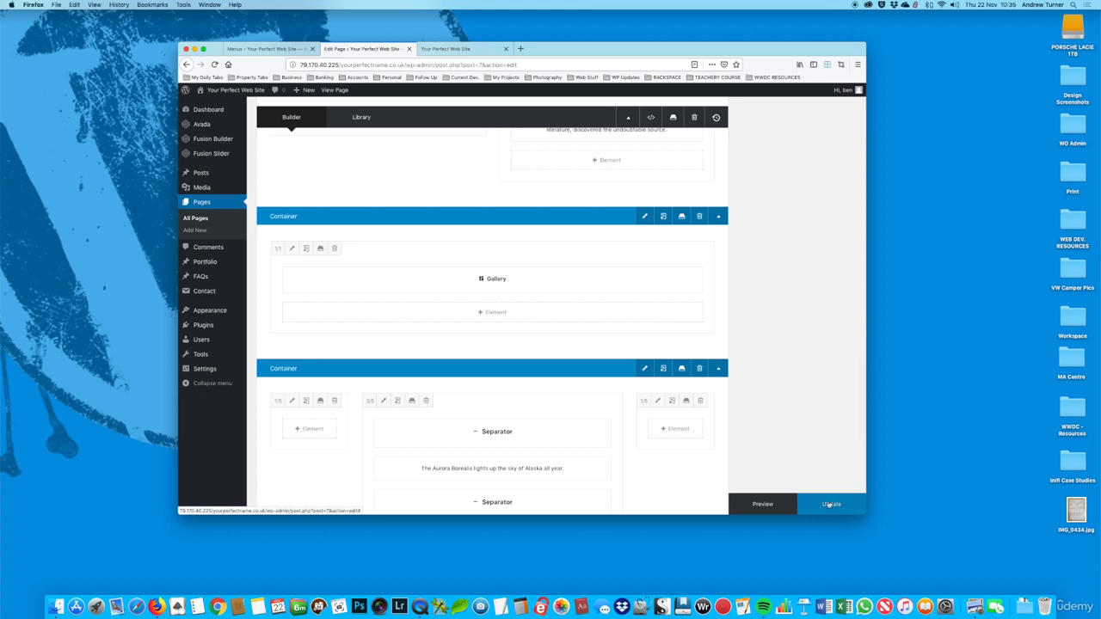
left_click(831, 506)
Step: Reload the live page to check the spacing above and below the gallery
left_click(460, 49)
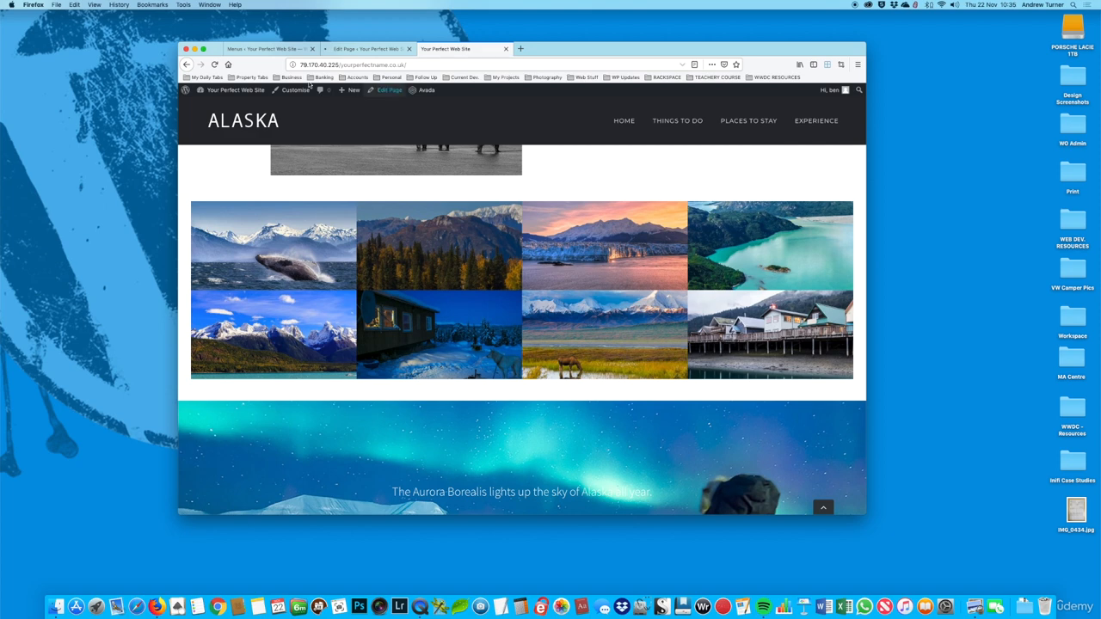
left_click(216, 64)
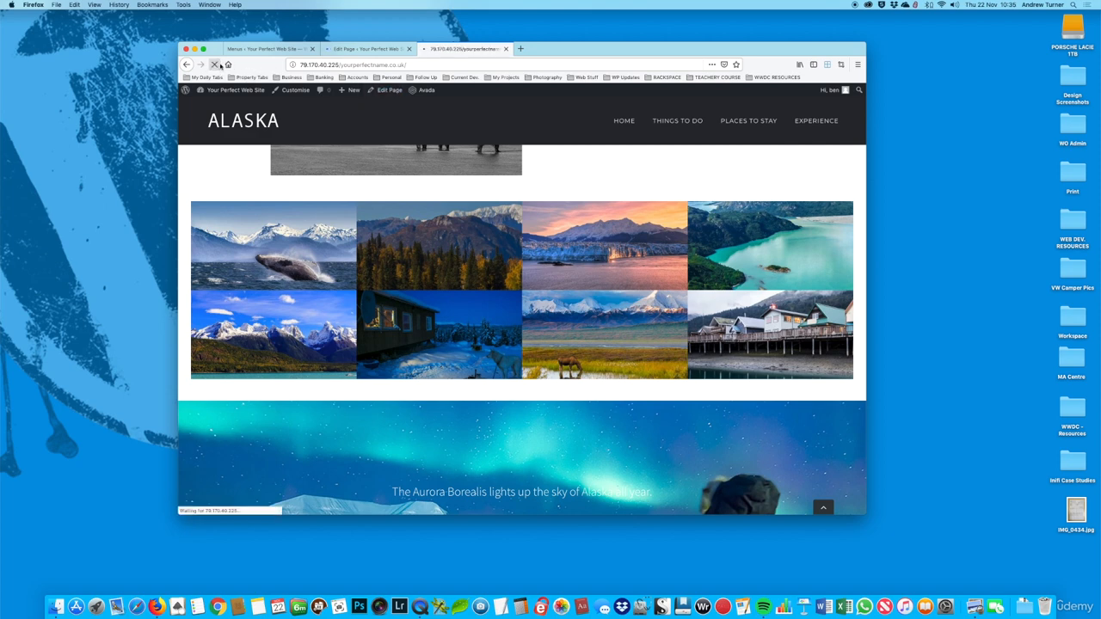
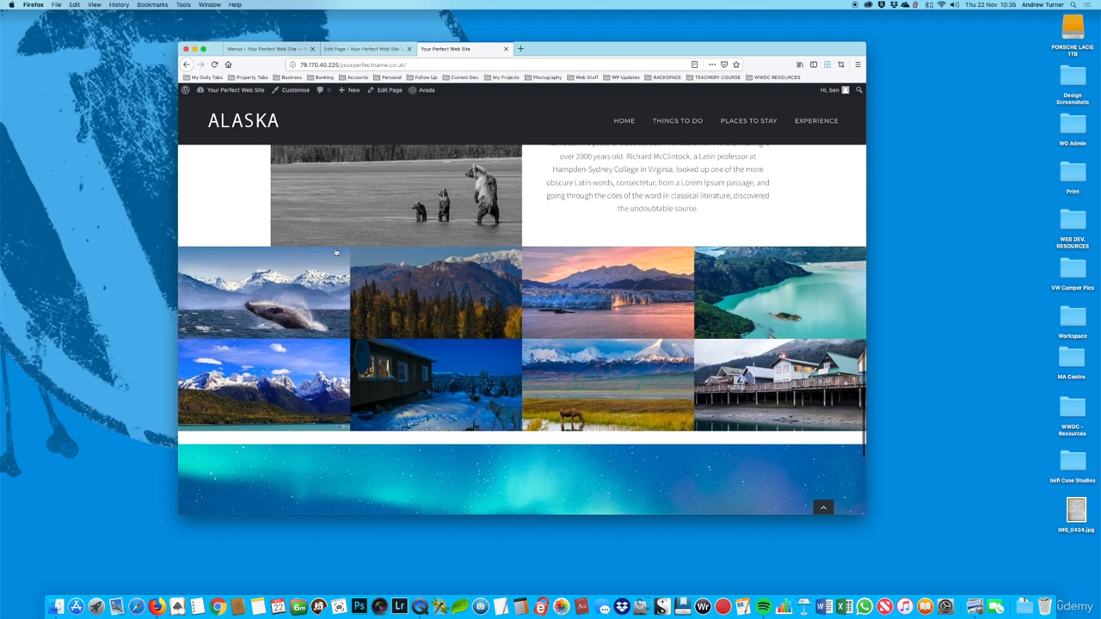
Step: Set the gallery column's padding on all four sides and its top and bottom margins to 0, then update the Home page
scroll(371, 245, "up", 2)
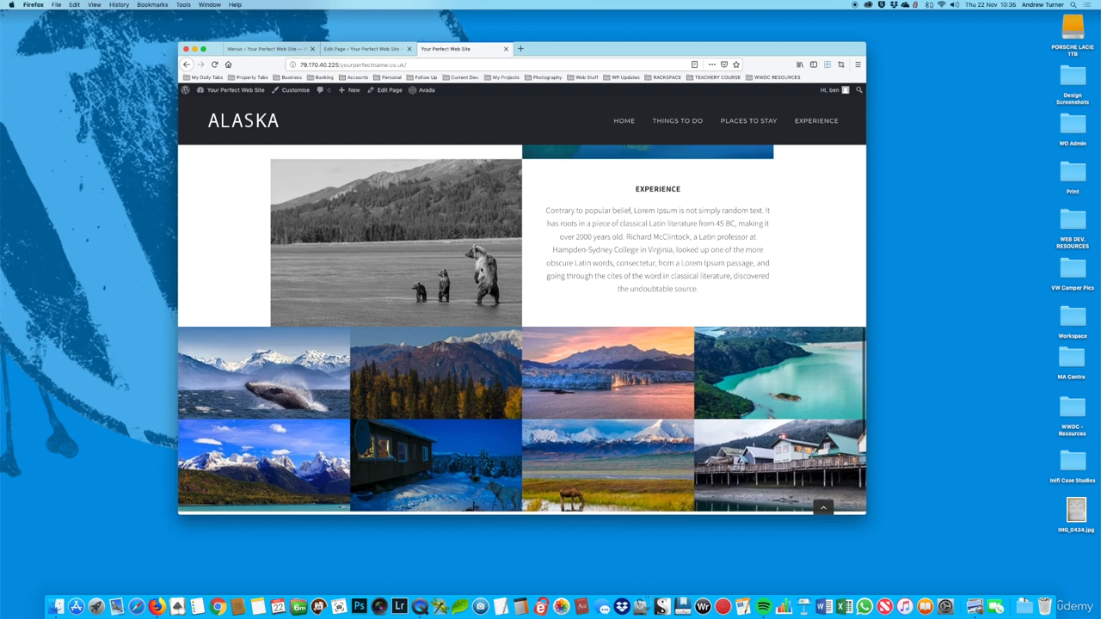
scroll(377, 332, "down", 4)
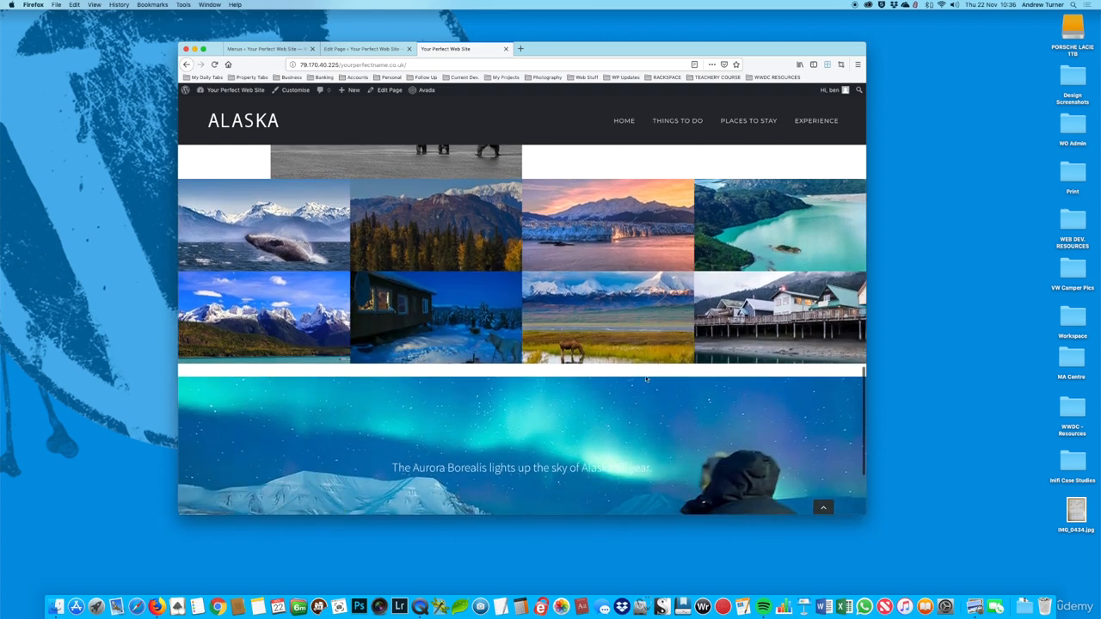
left_click(361, 48)
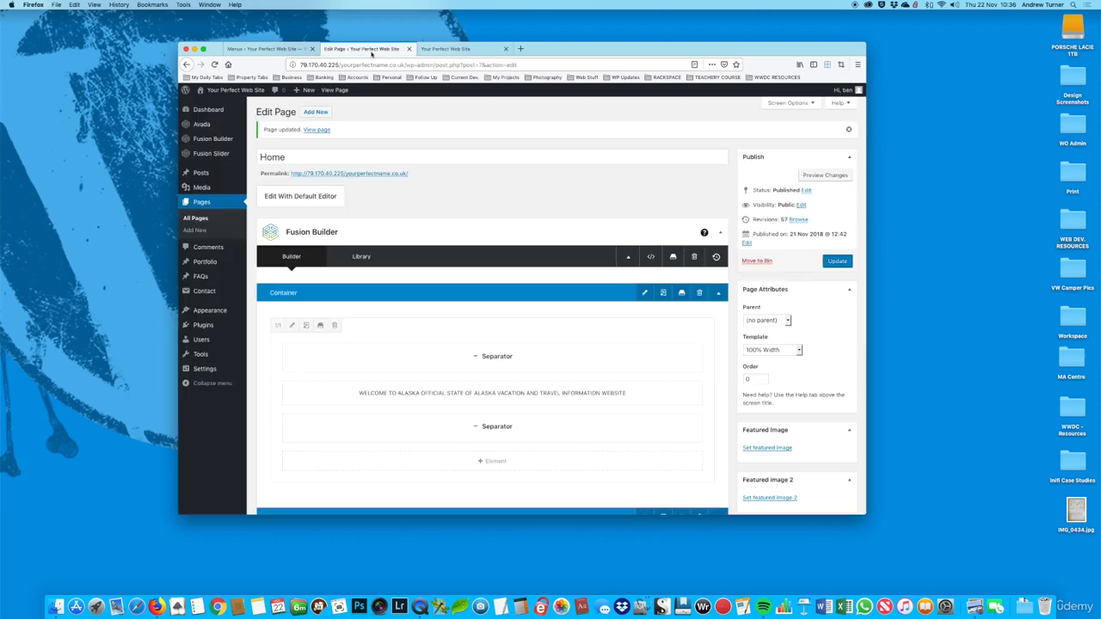
scroll(593, 349, "down", 5)
scroll(592, 348, "down", 20)
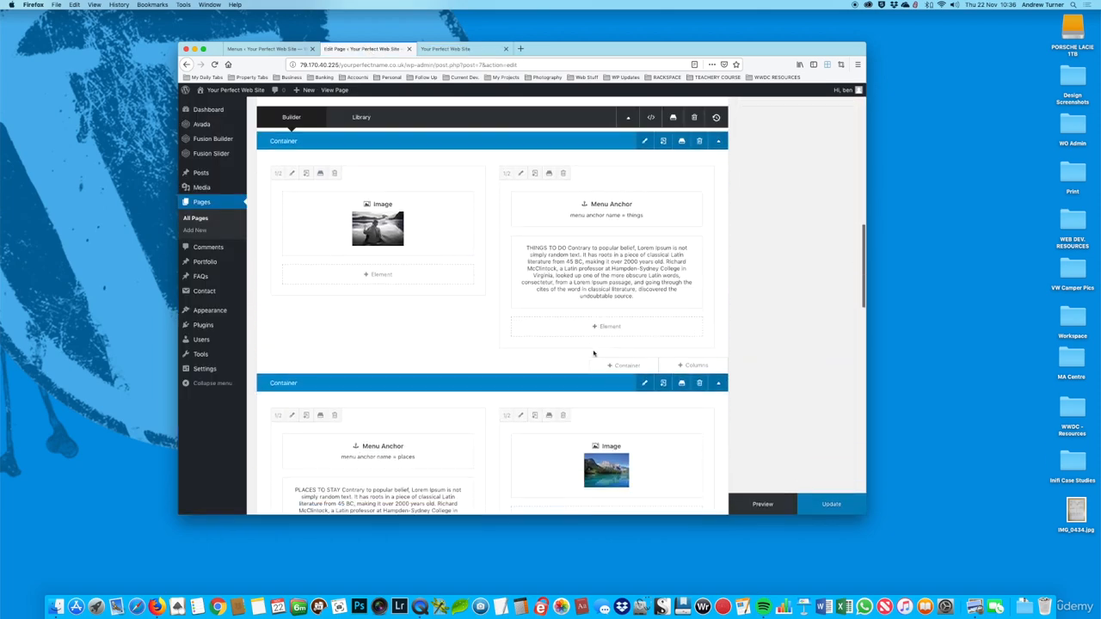
scroll(592, 350, "down", 5)
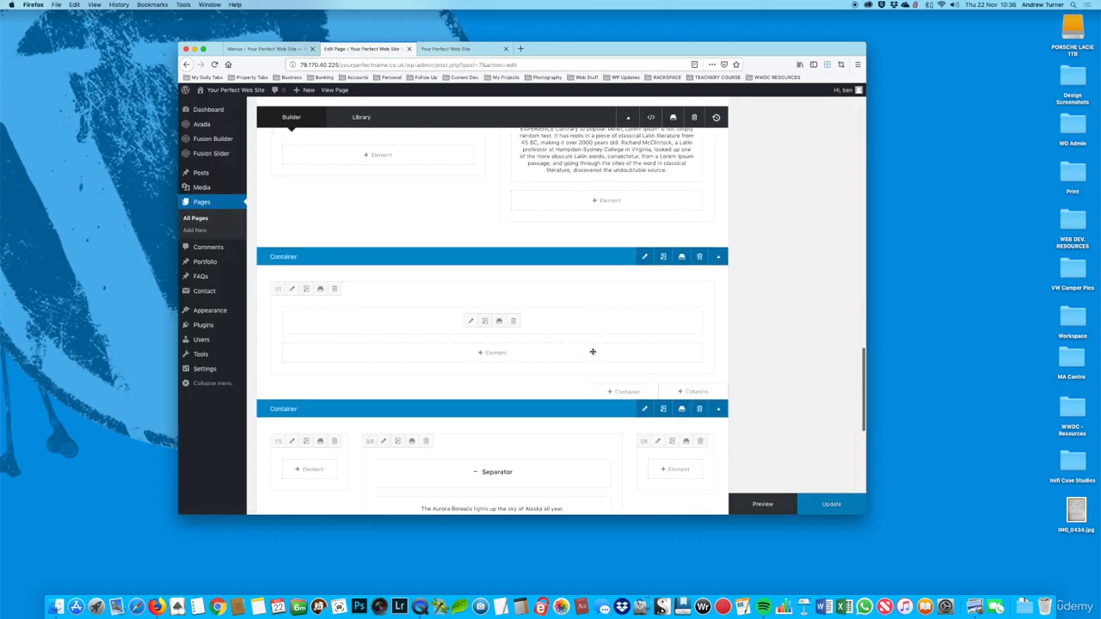
left_click(292, 288)
left_click(334, 145)
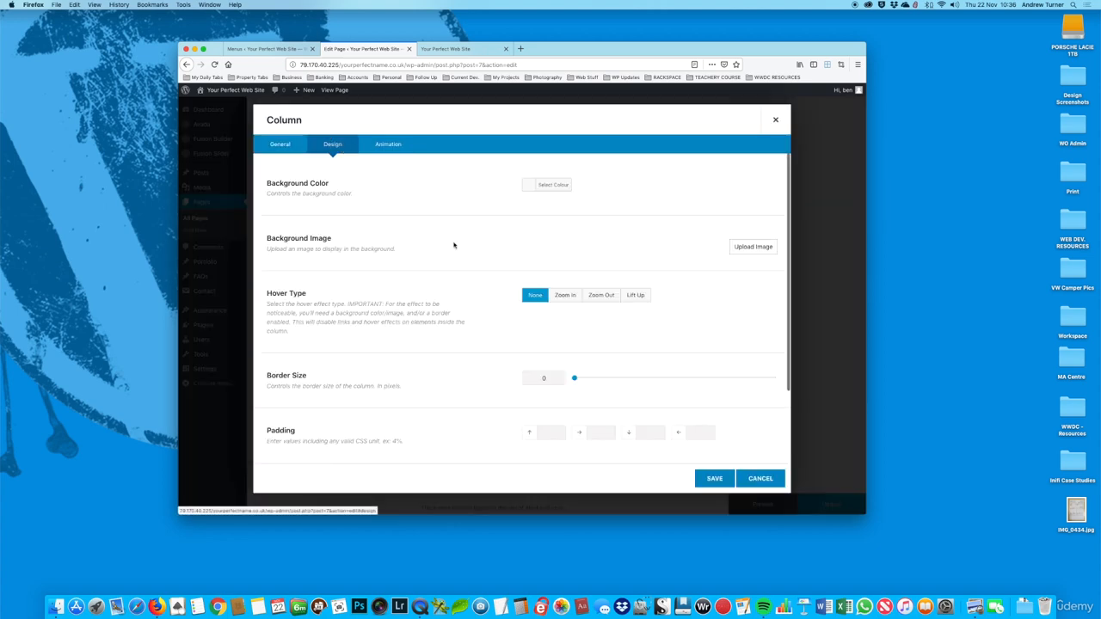
scroll(569, 332, "down", 2)
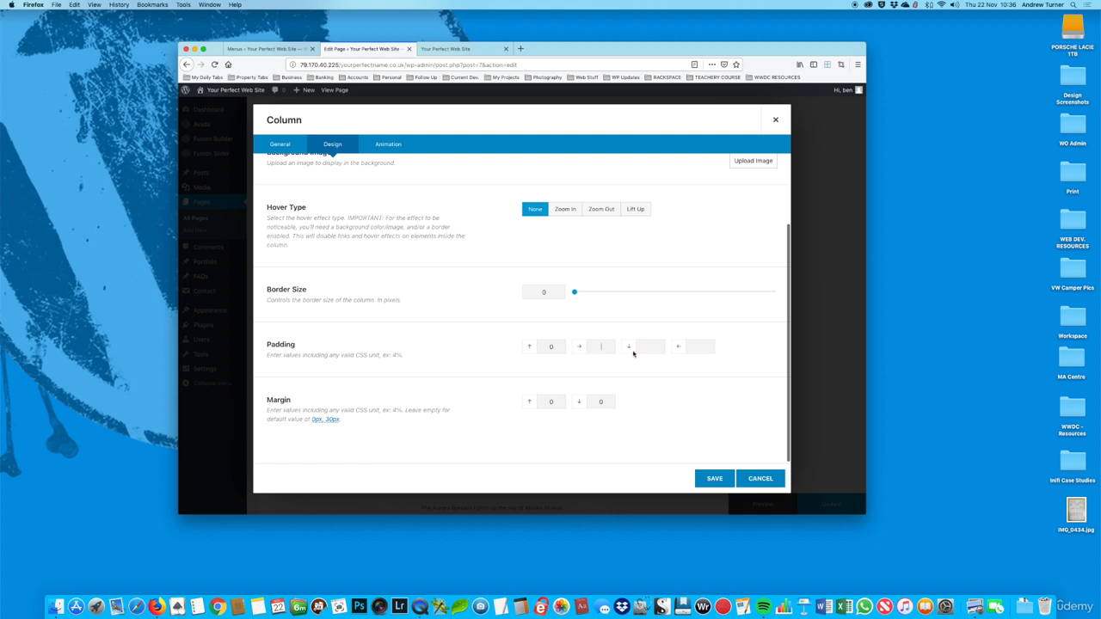
left_click(715, 479)
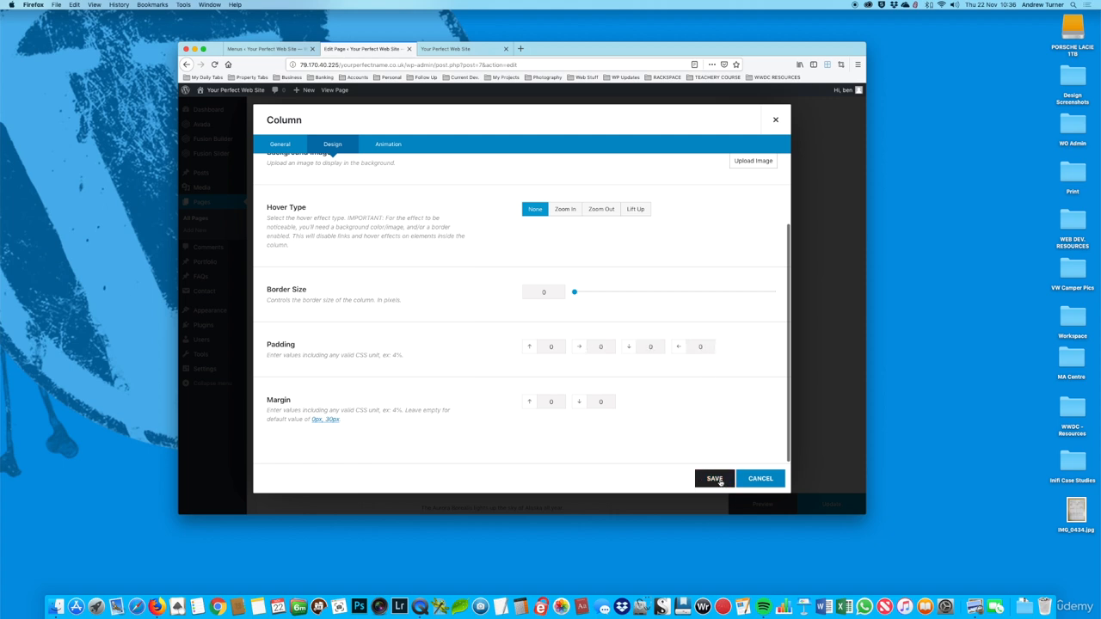
left_click(837, 504)
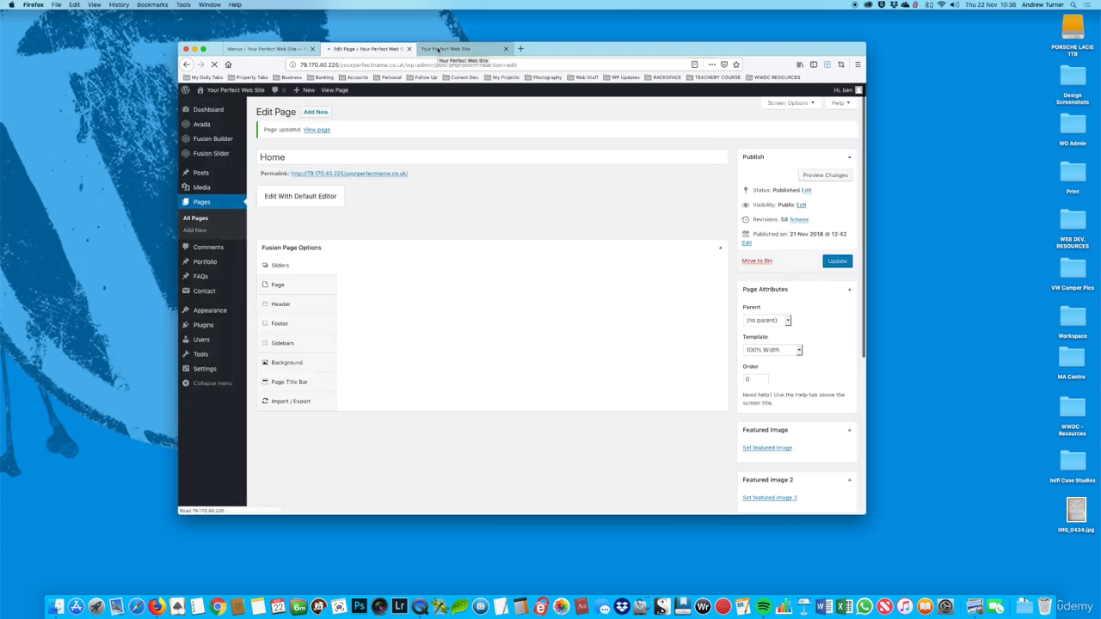
Step: Reload the live page and check the spacing around the gallery in the small window and in full screen, then leave full screen
left_click(438, 49)
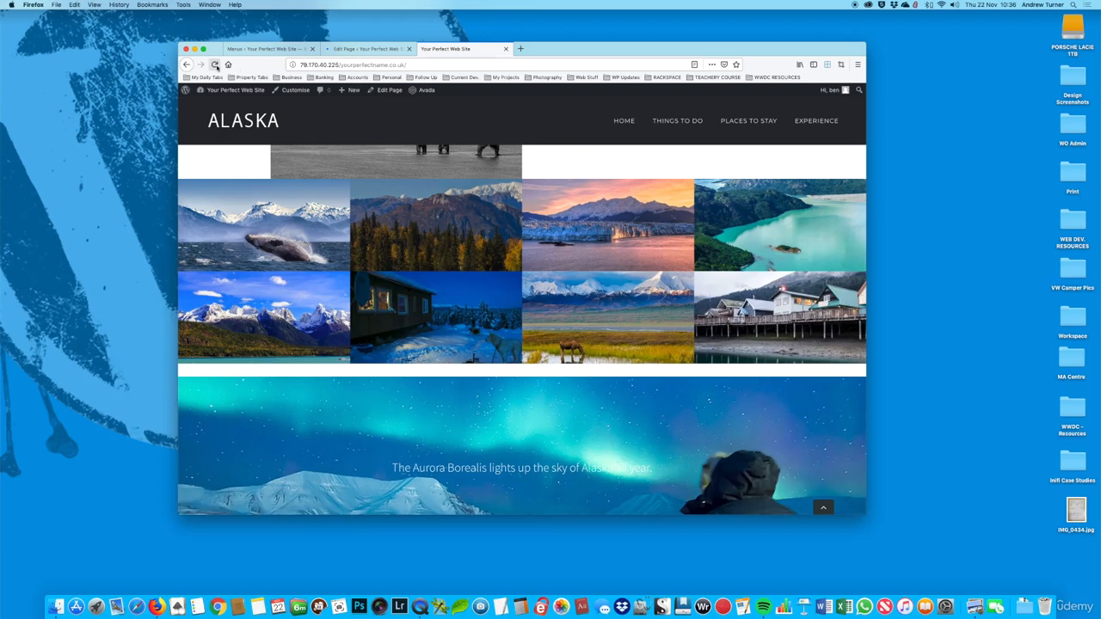
left_click(216, 66)
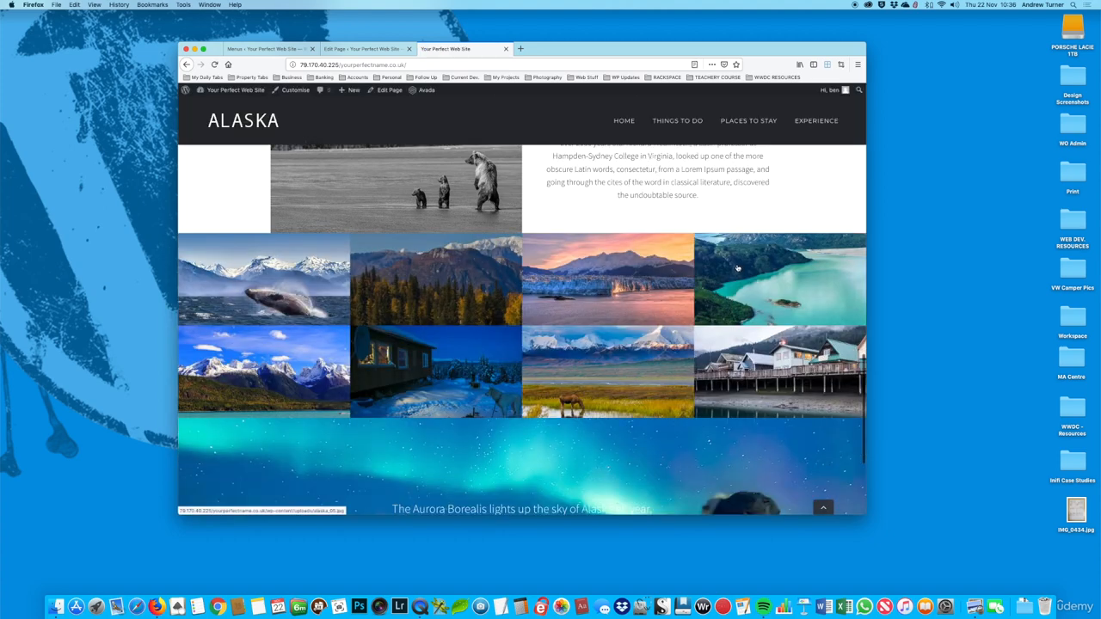
scroll(737, 269, "down", 2)
scroll(581, 235, "up", 2)
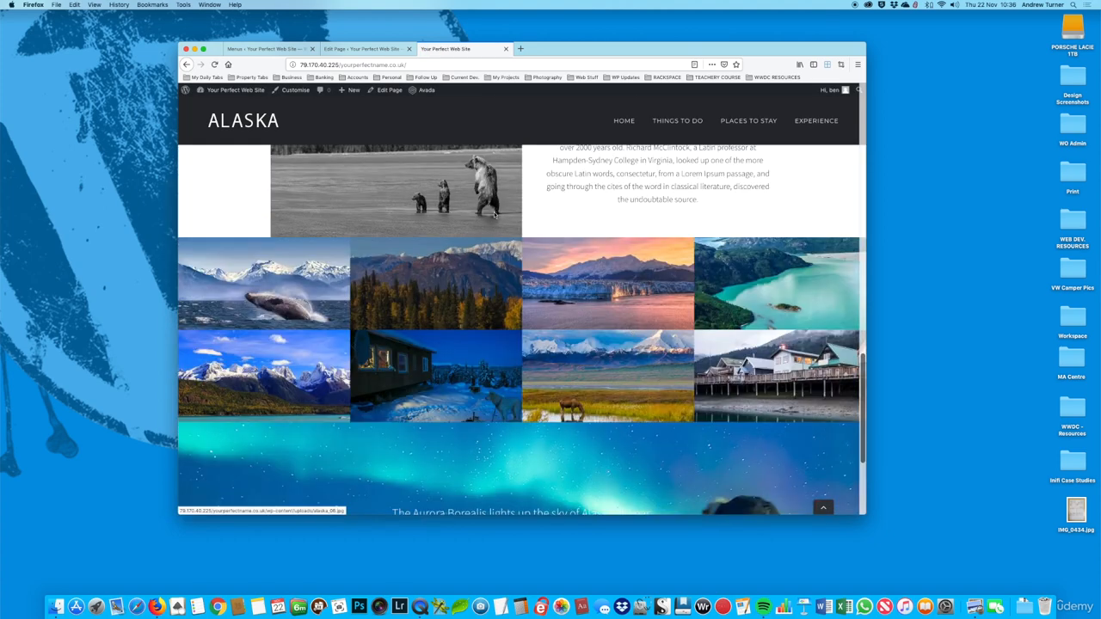
left_click(204, 49)
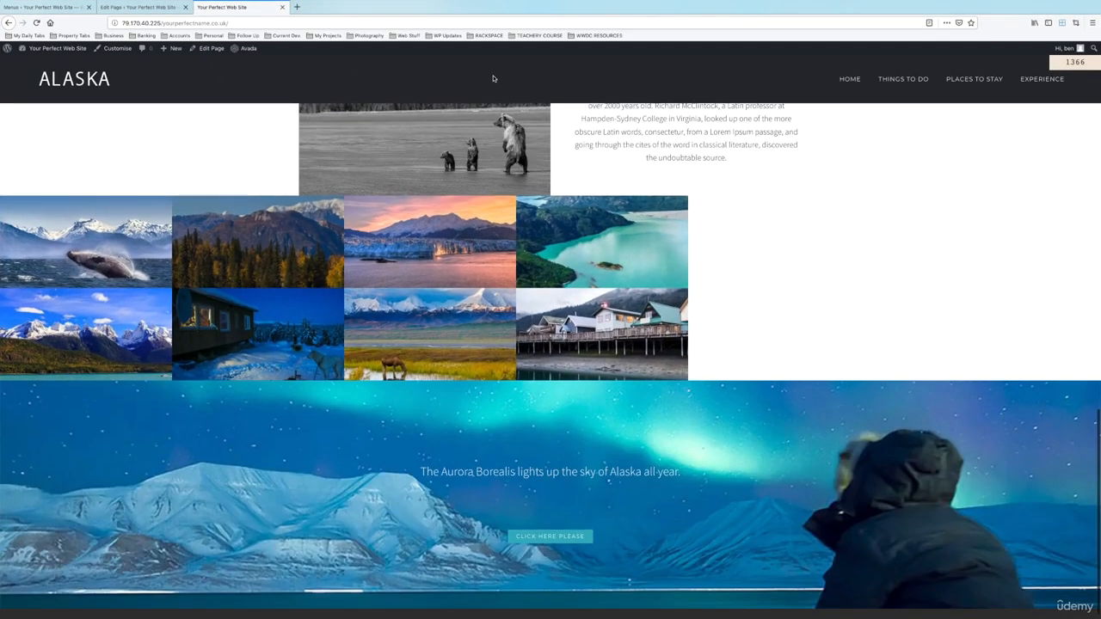
scroll(534, 88, "down", 2)
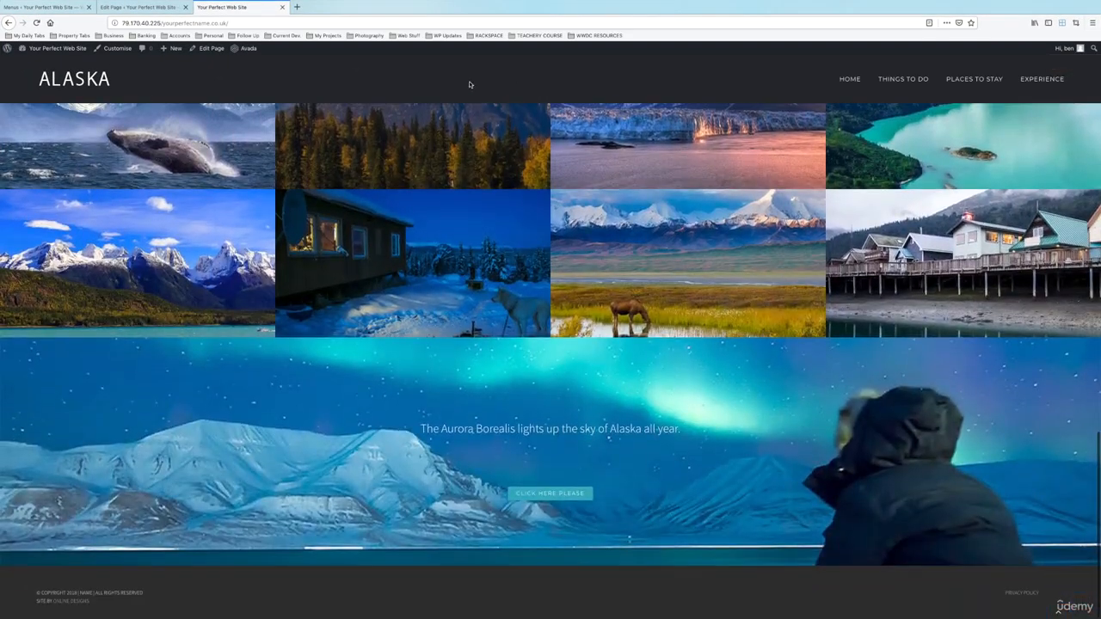
scroll(469, 86, "up", 5)
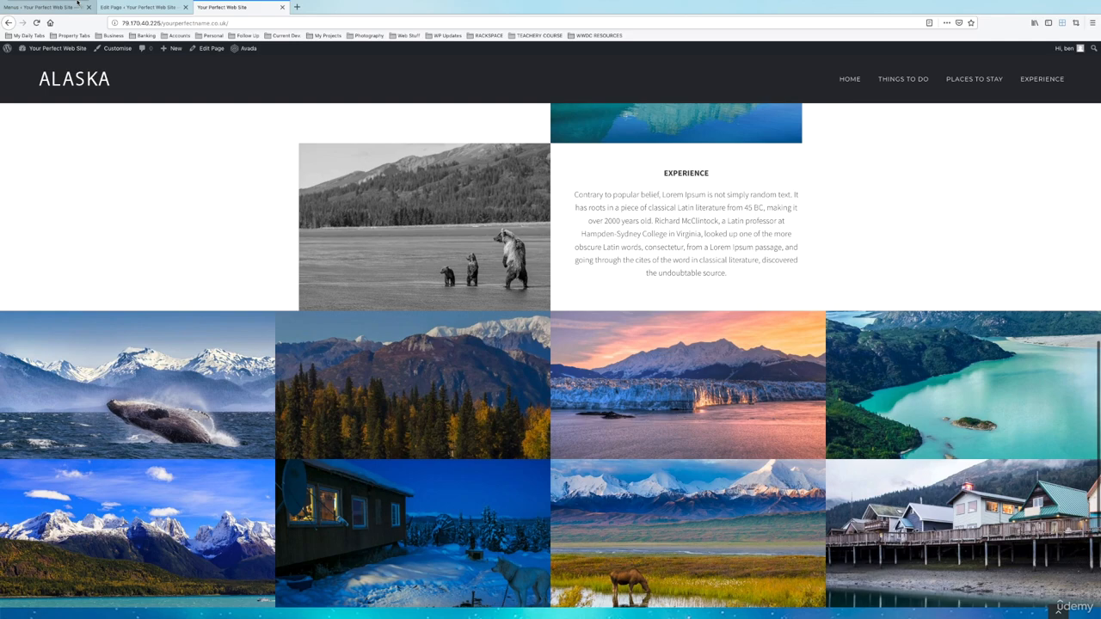
mouse_move(66, 3)
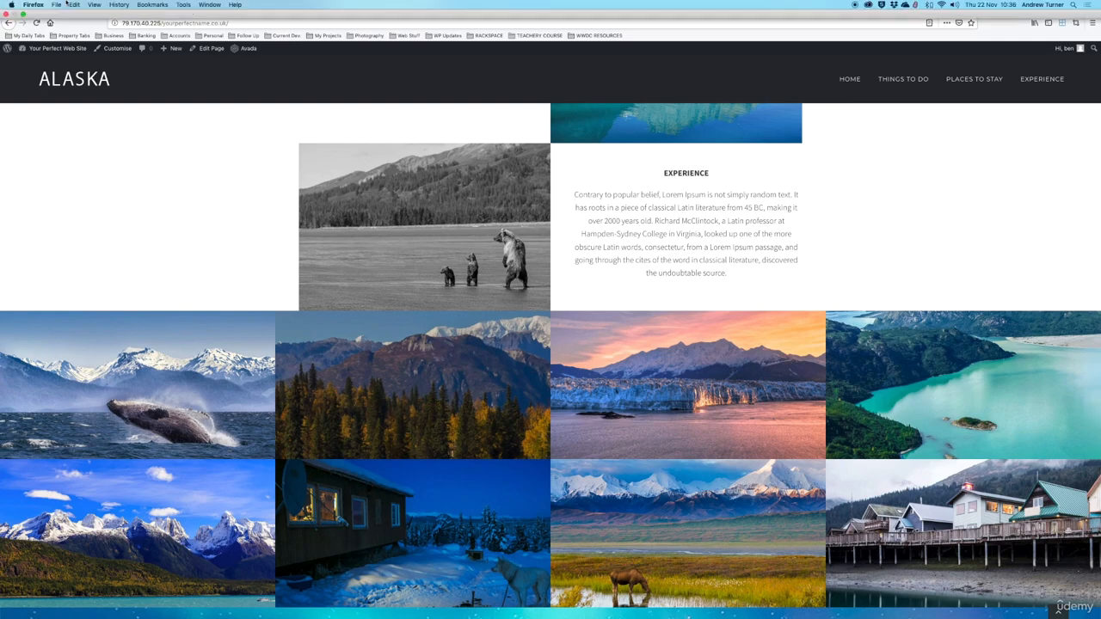
left_click(22, 15)
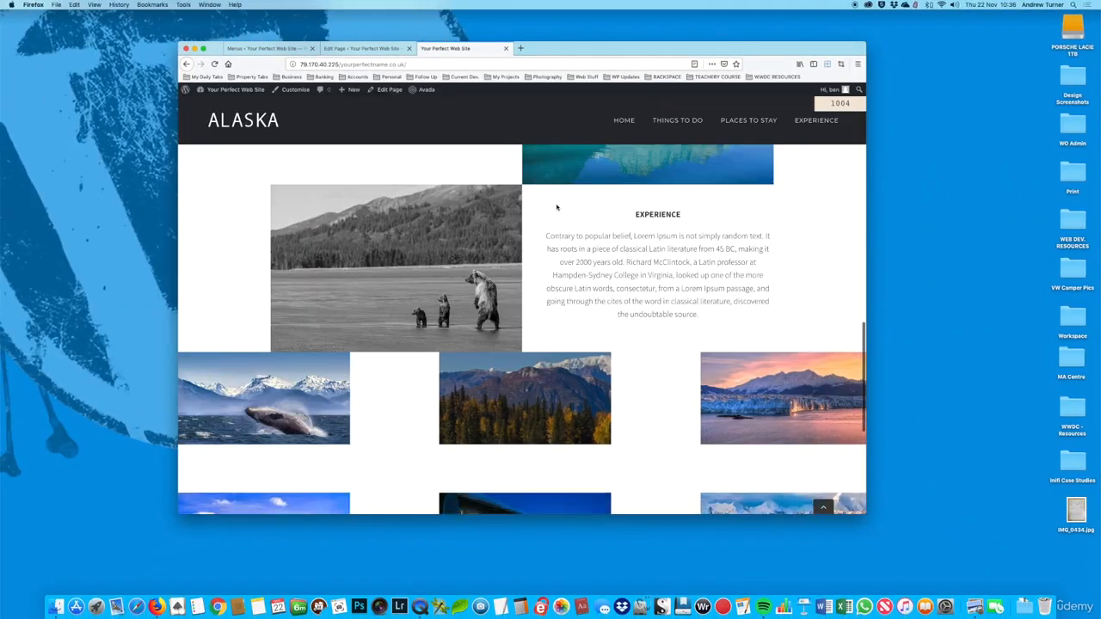
Step: Open the gallery's whale image in the lightbox, advance through the following images to the snowy cabin, and close the lightbox
scroll(567, 337, "down", 5)
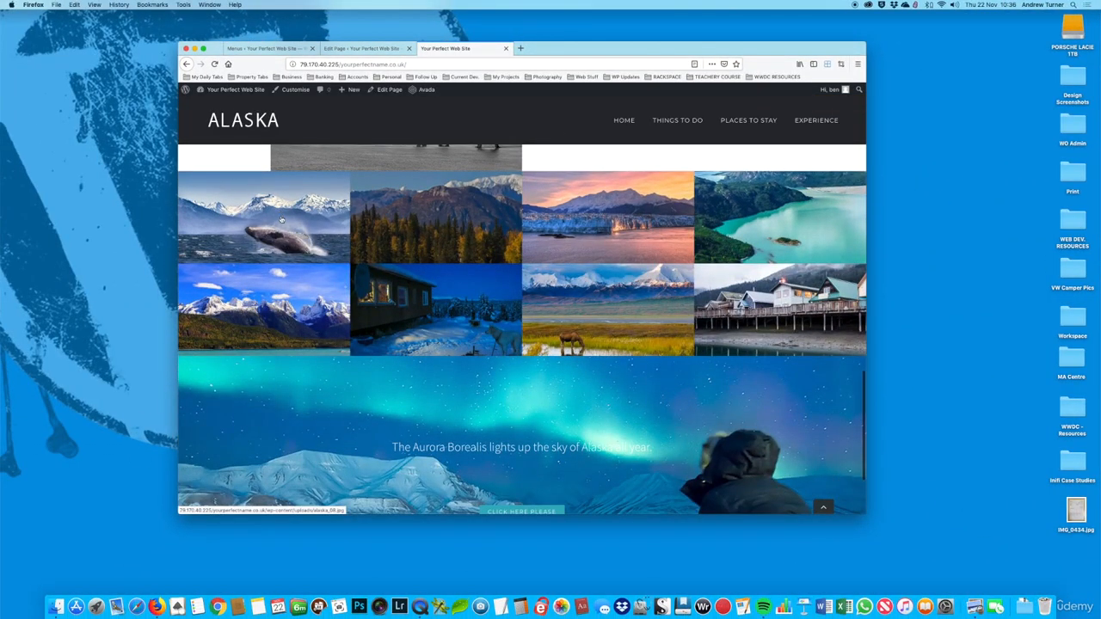
left_click(280, 221)
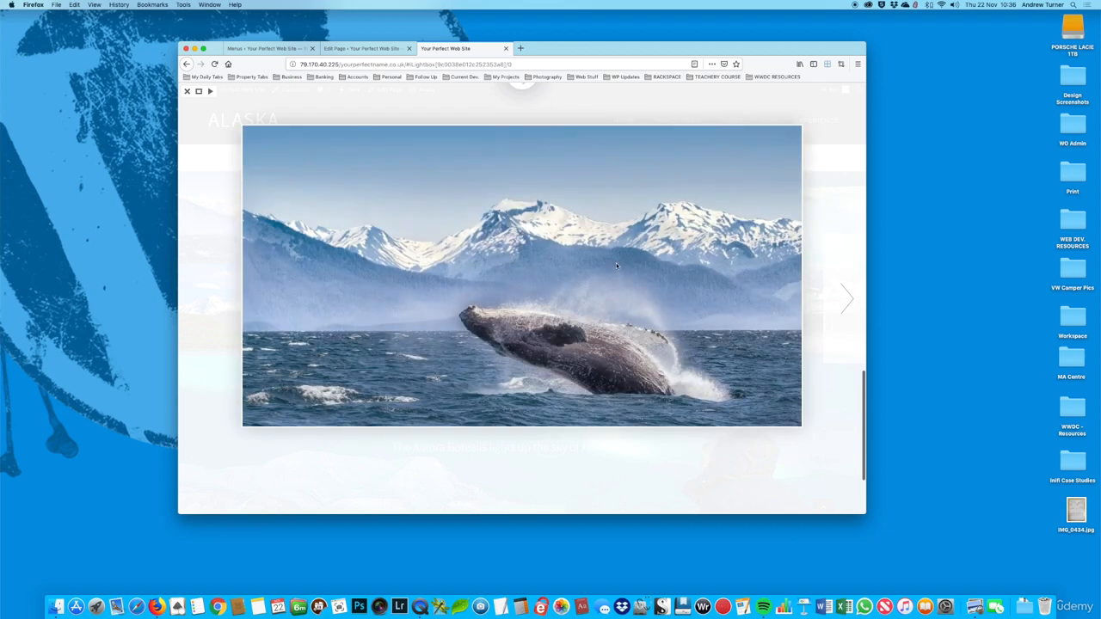
left_click(850, 305)
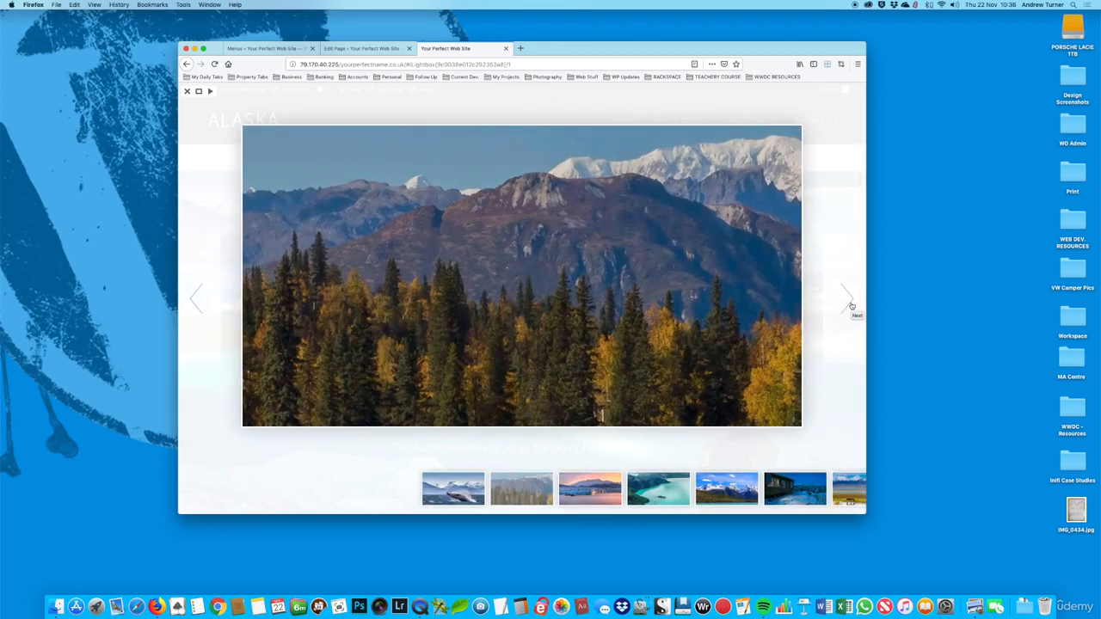
left_click(850, 305)
left_click(850, 306)
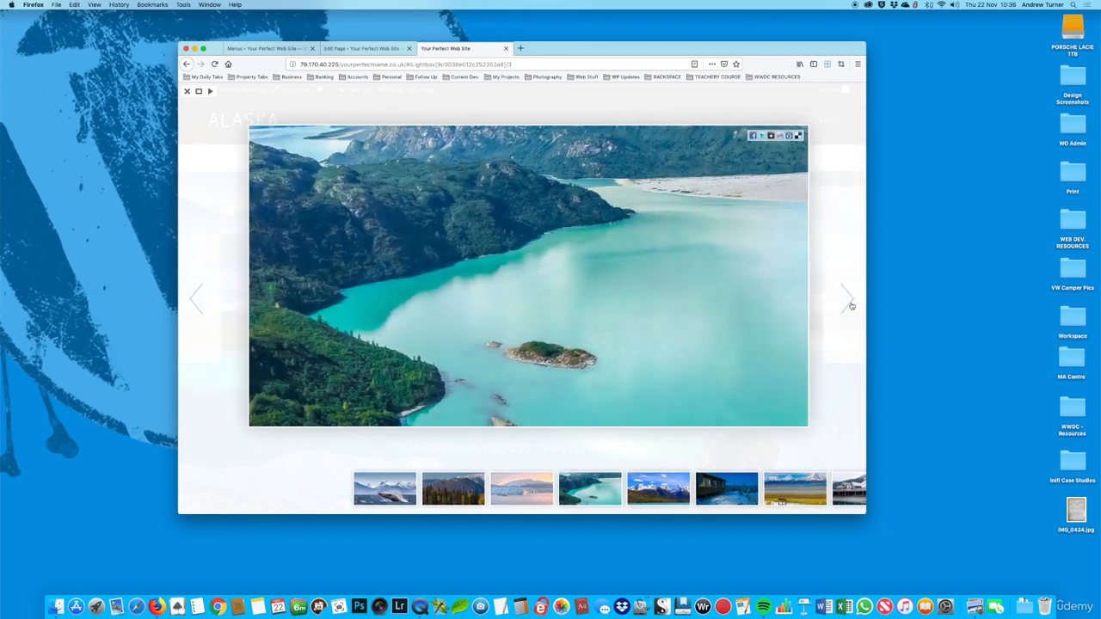
left_click(850, 305)
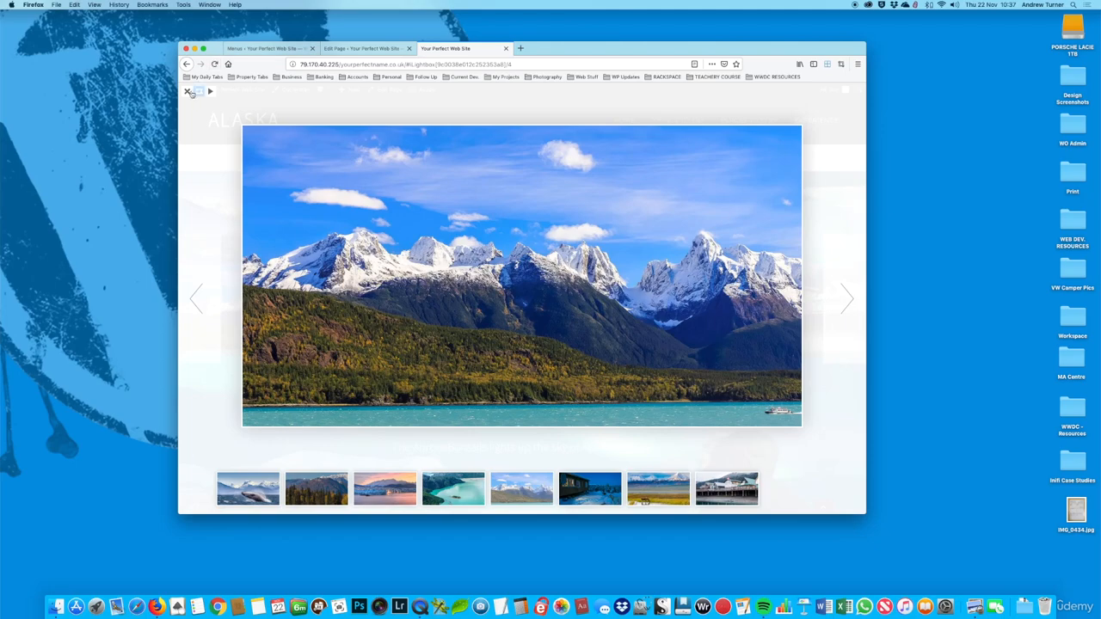
left_click(848, 305)
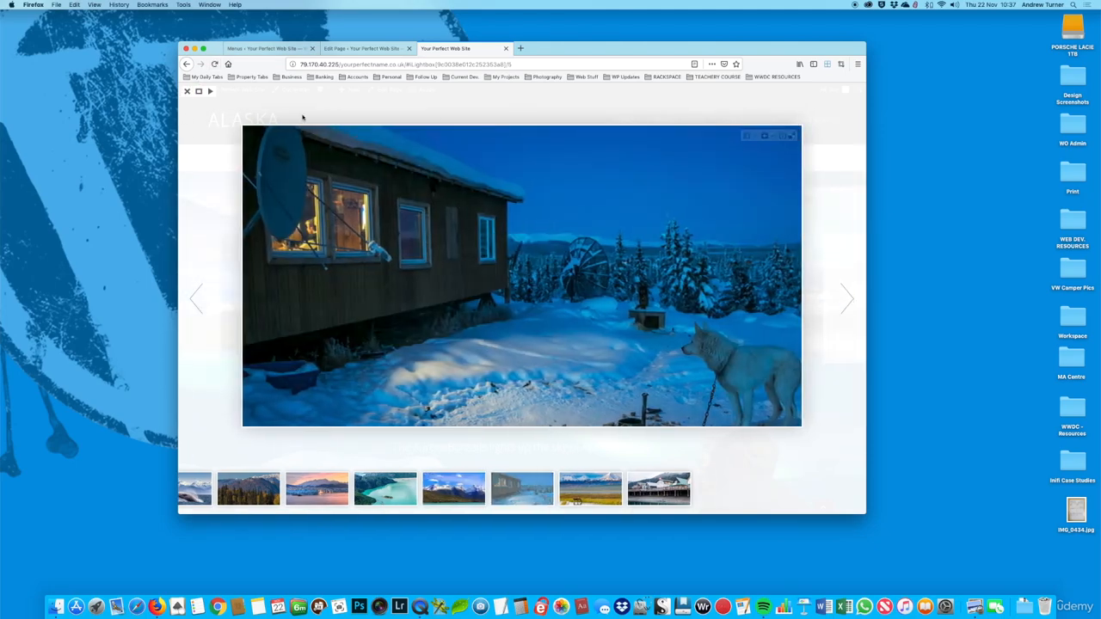
left_click(186, 91)
Step: Set the gallery element's Image lightbox option to No in the Home page editor, save it and update the page
scroll(628, 235, "down", 1)
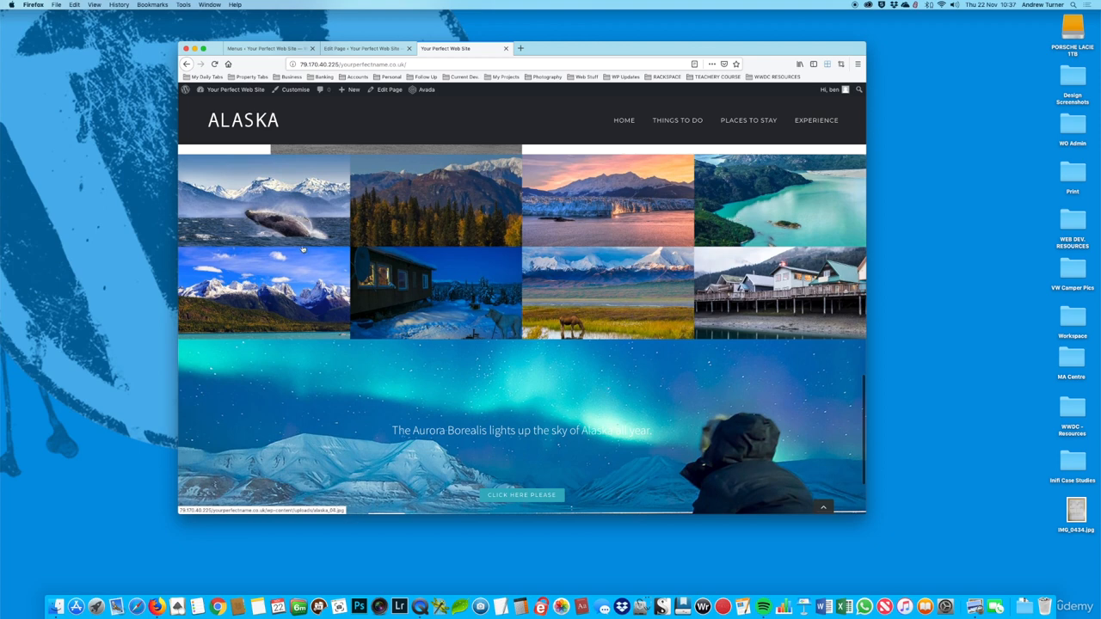
scroll(576, 281, "up", 2)
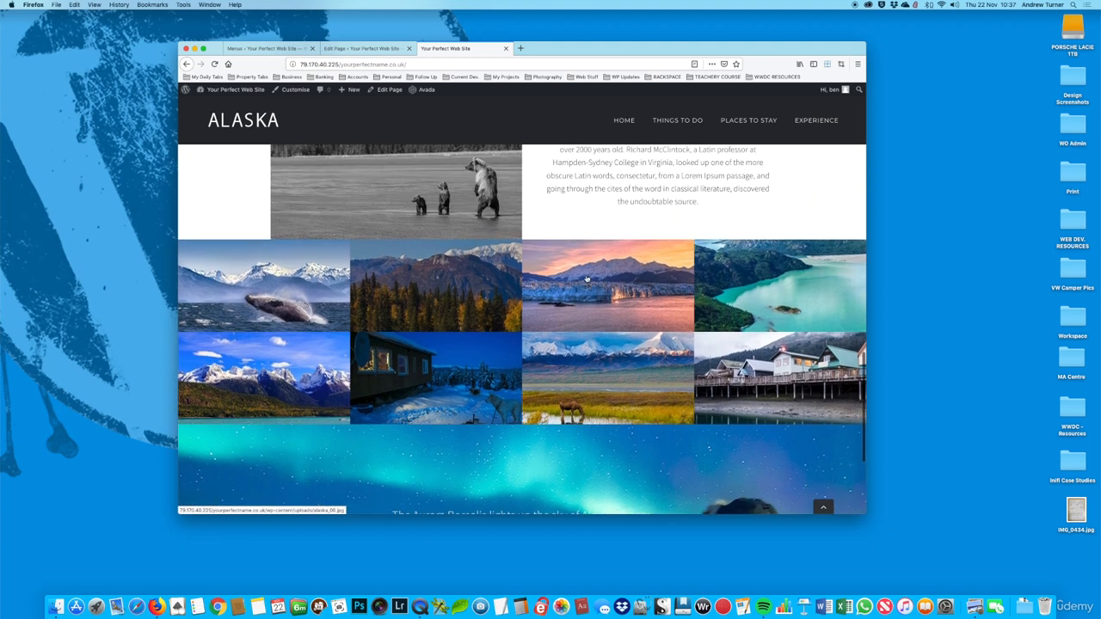
left_click(365, 49)
scroll(500, 306, "down", 15)
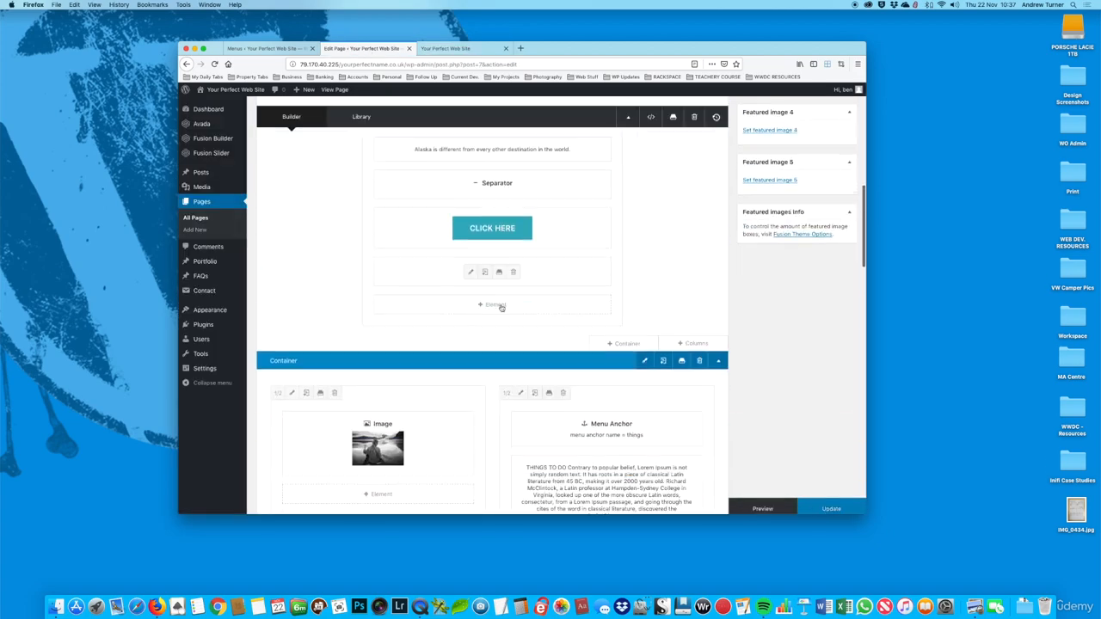
scroll(498, 306, "down", 5)
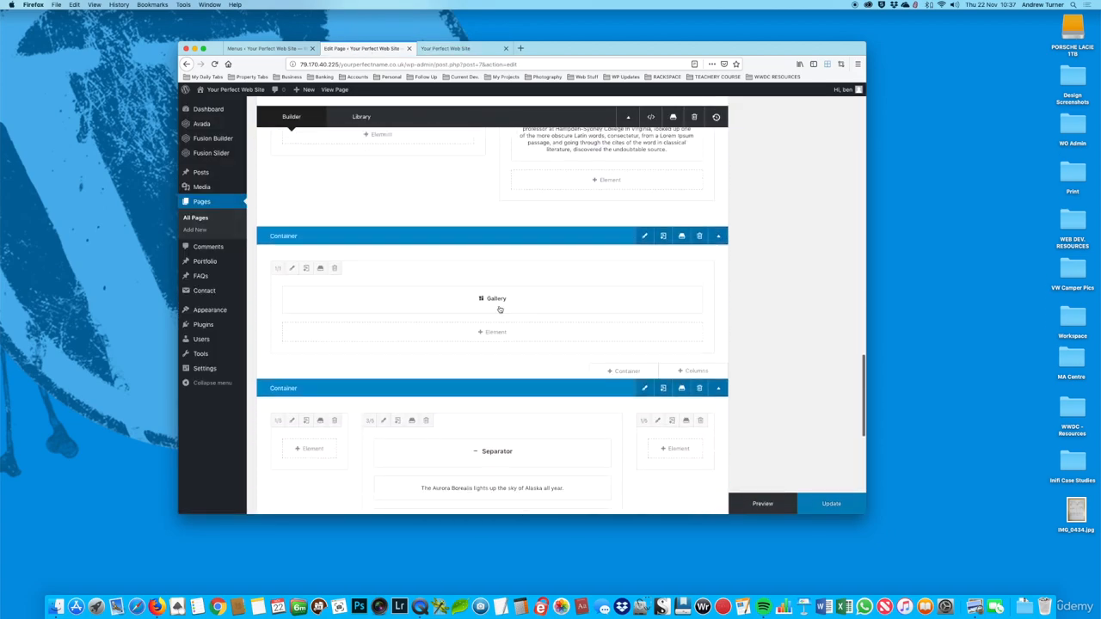
left_click(471, 283)
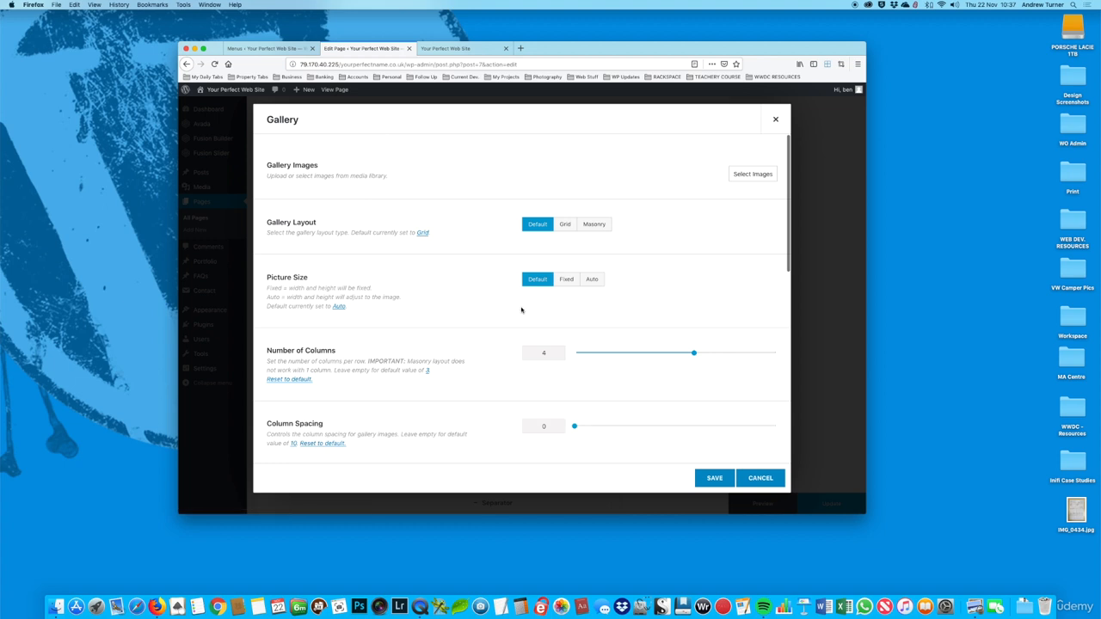
scroll(520, 311, "down", 3)
scroll(519, 312, "down", 2)
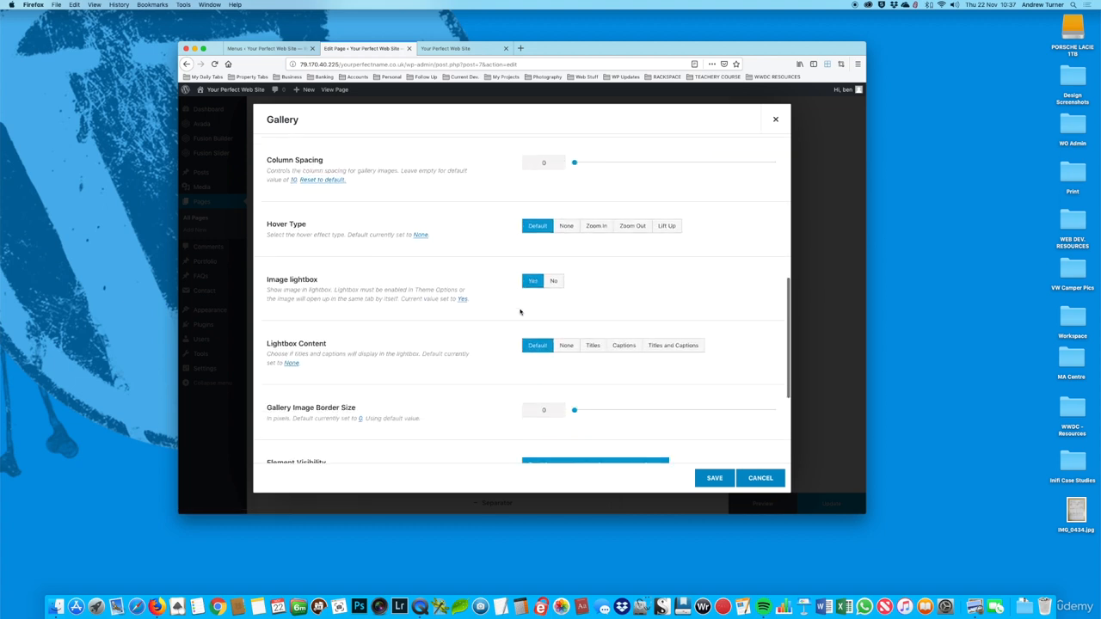
left_click(556, 281)
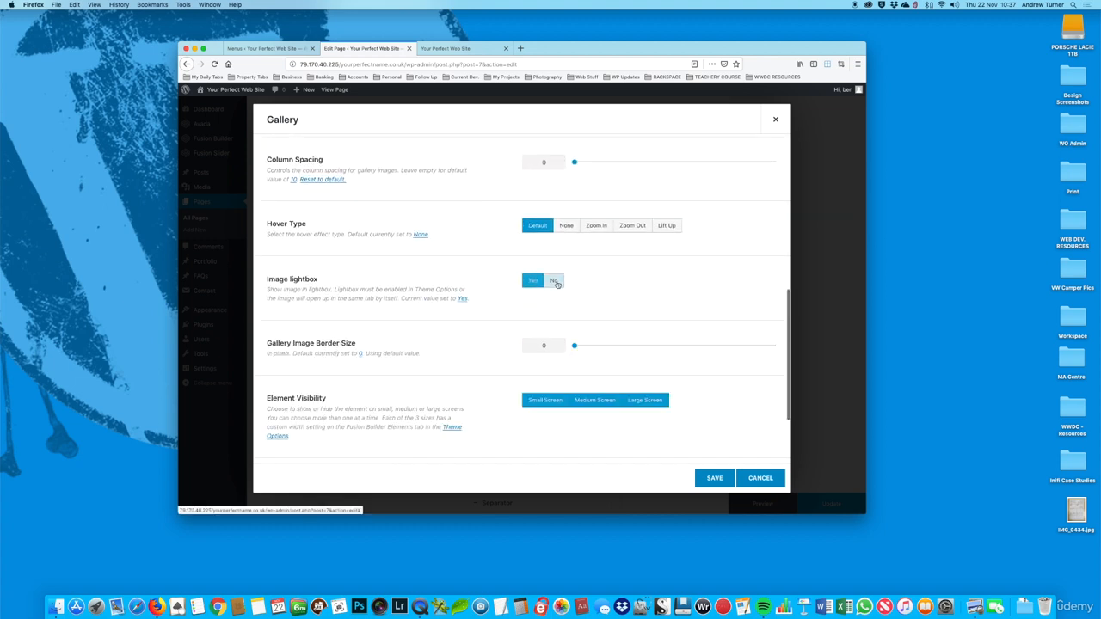
left_click(714, 478)
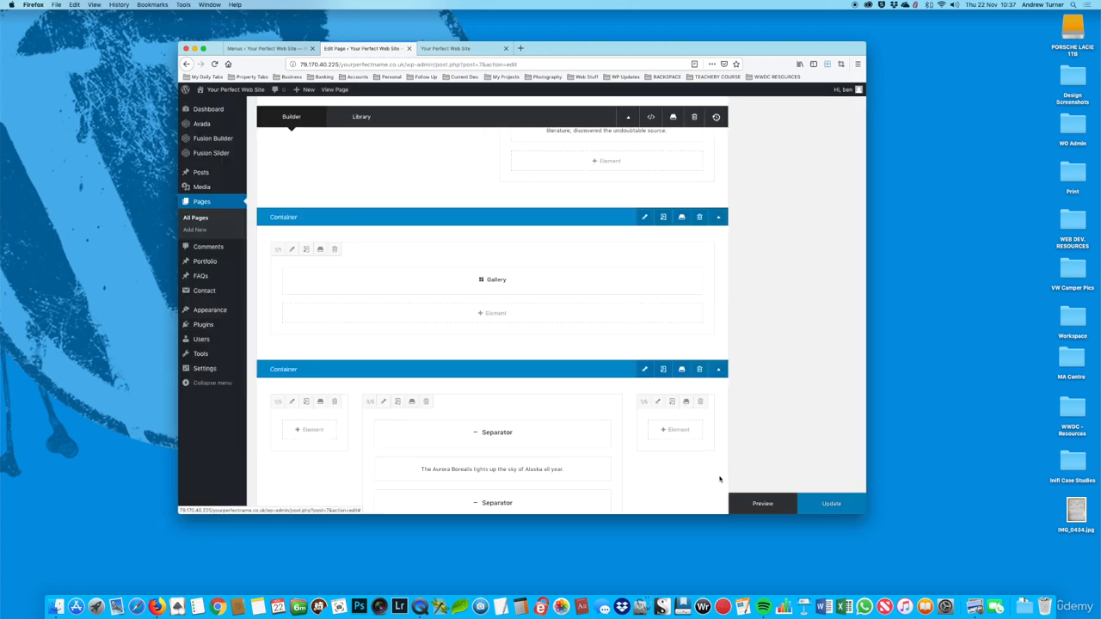
left_click(819, 505)
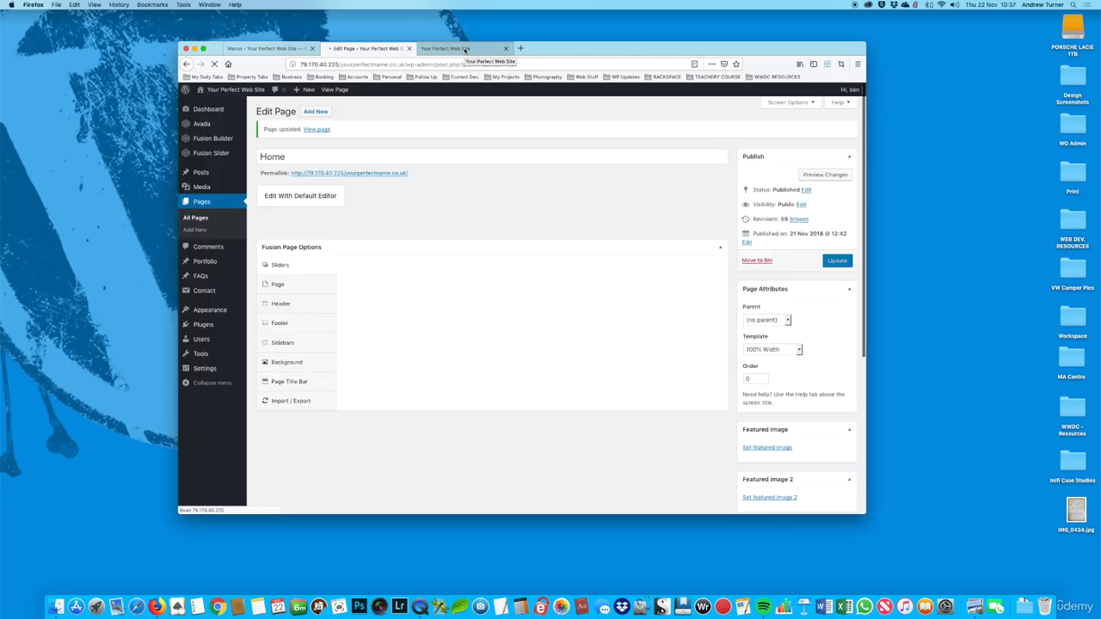
Step: Reload the live page and check the gallery with its lightbox turned off, including in full screen
left_click(465, 49)
left_click(215, 65)
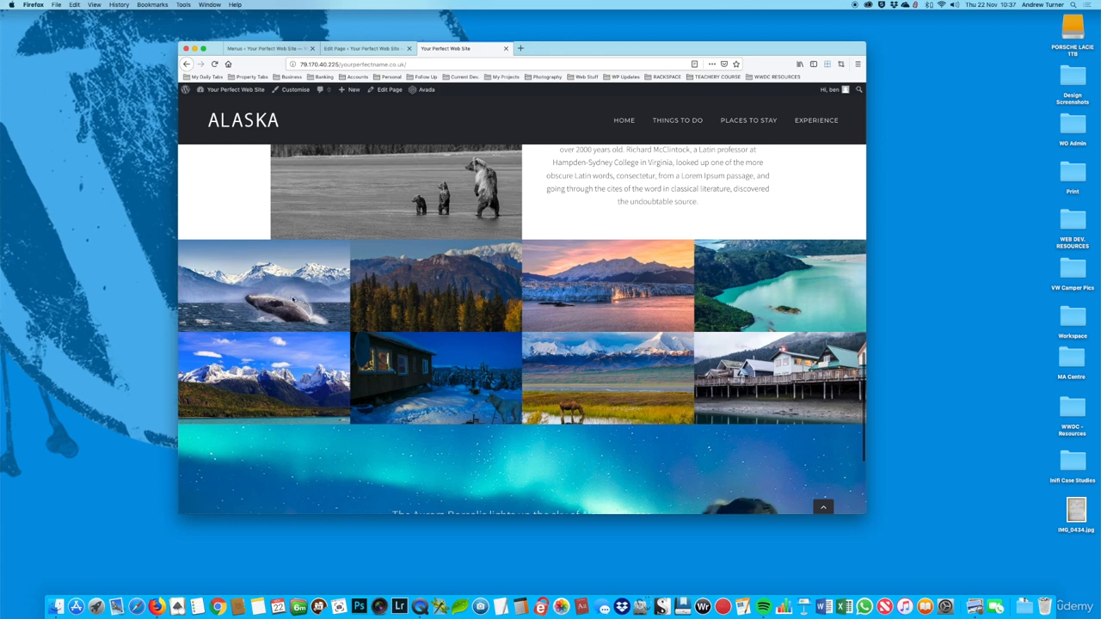
scroll(585, 301, "down", 5)
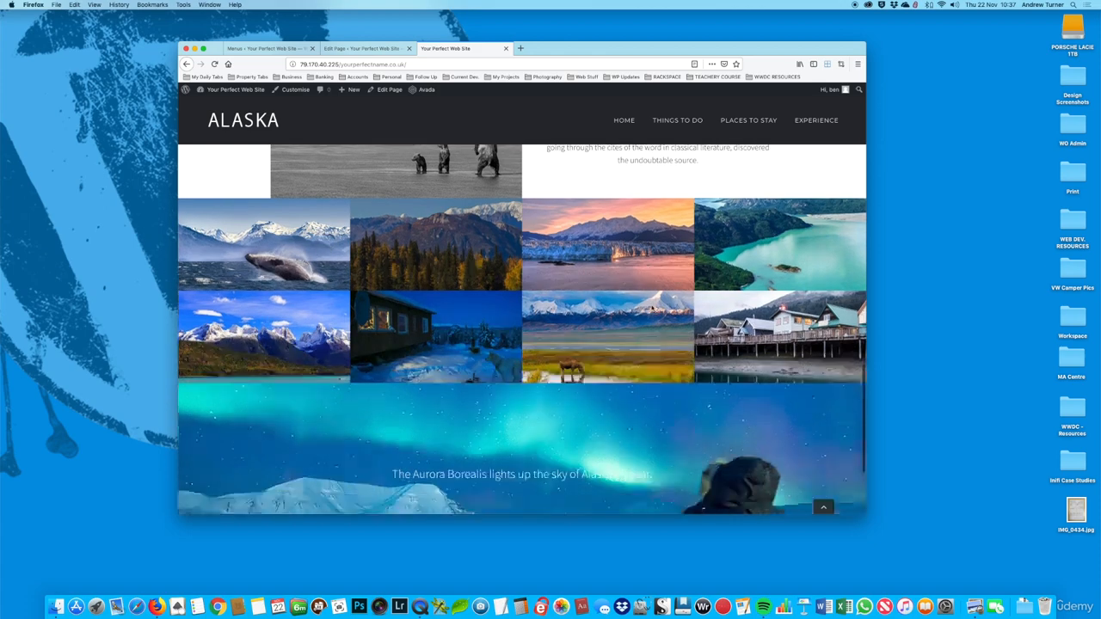
scroll(647, 308, "up", 8)
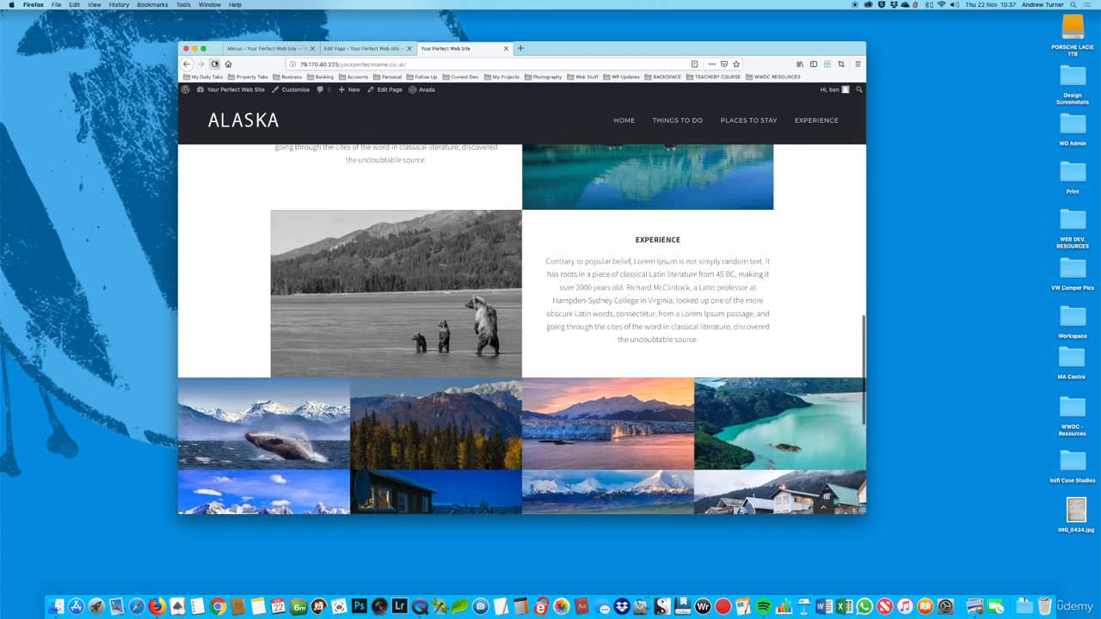
key("ctrl+super+f")
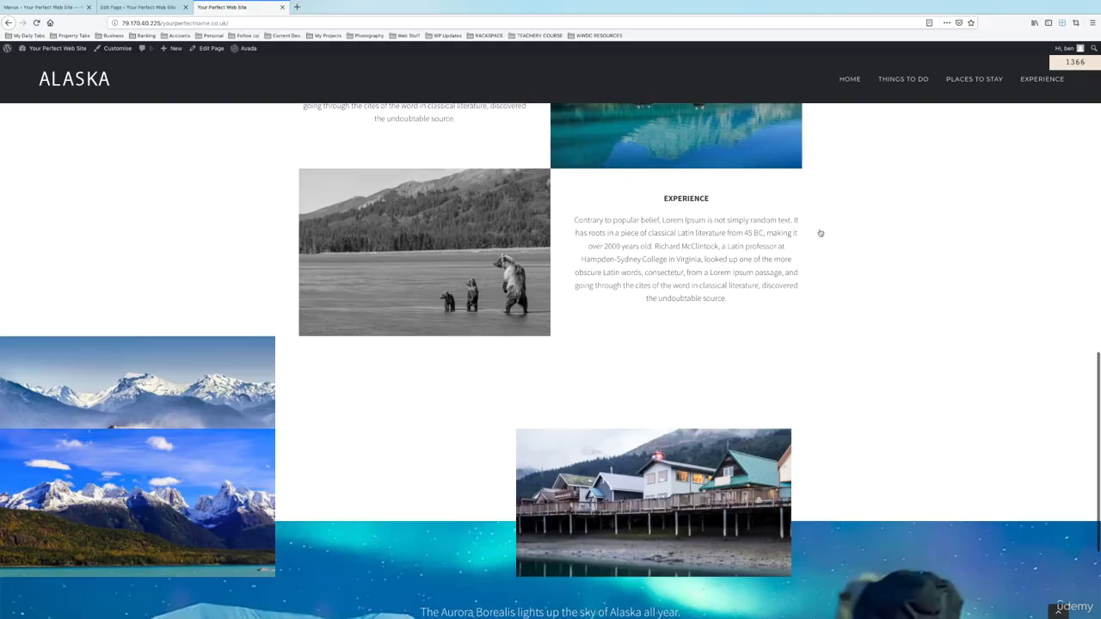
Step: Check the full-screen gallery between the Experience and Aurora Borealis sections, then leave full screen
scroll(819, 231, "down", 3)
scroll(820, 230, "up", 10)
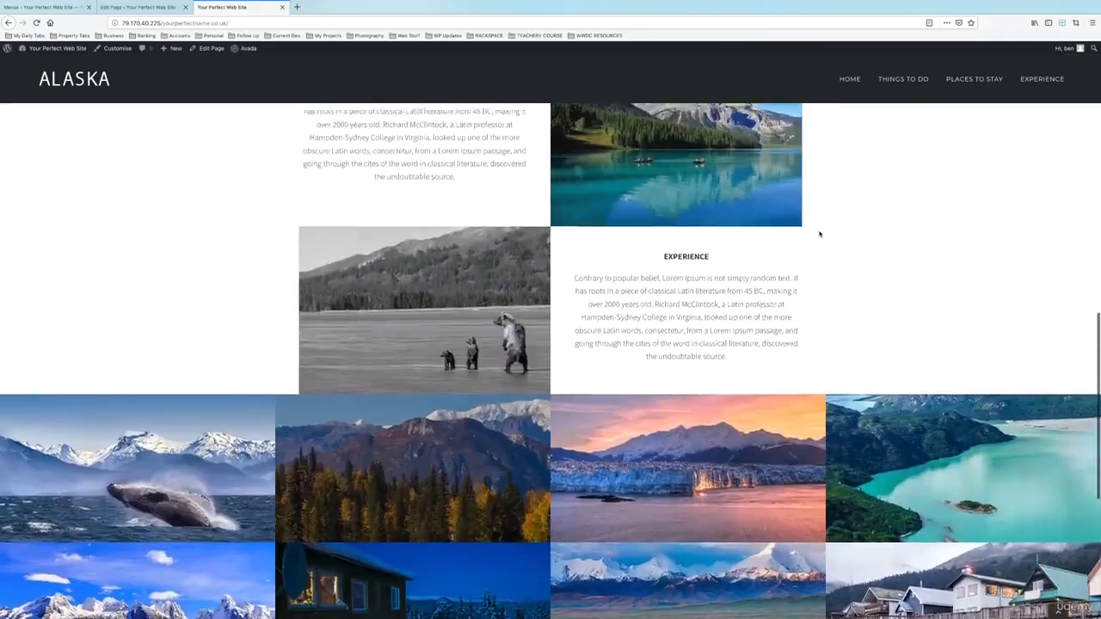
scroll(819, 231, "down", 10)
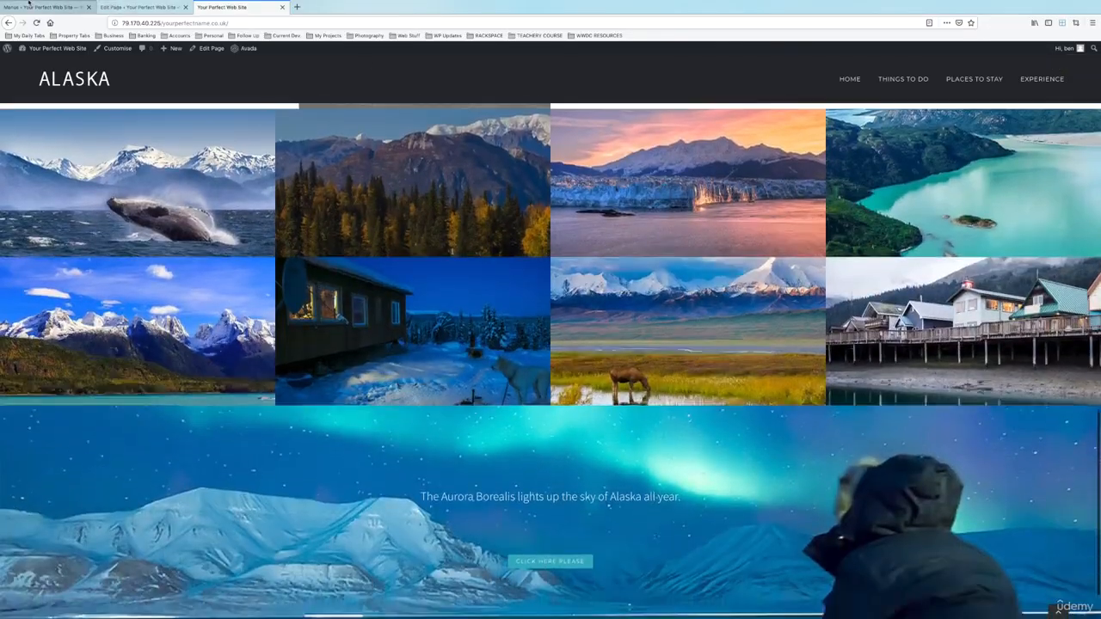
left_click(23, 14)
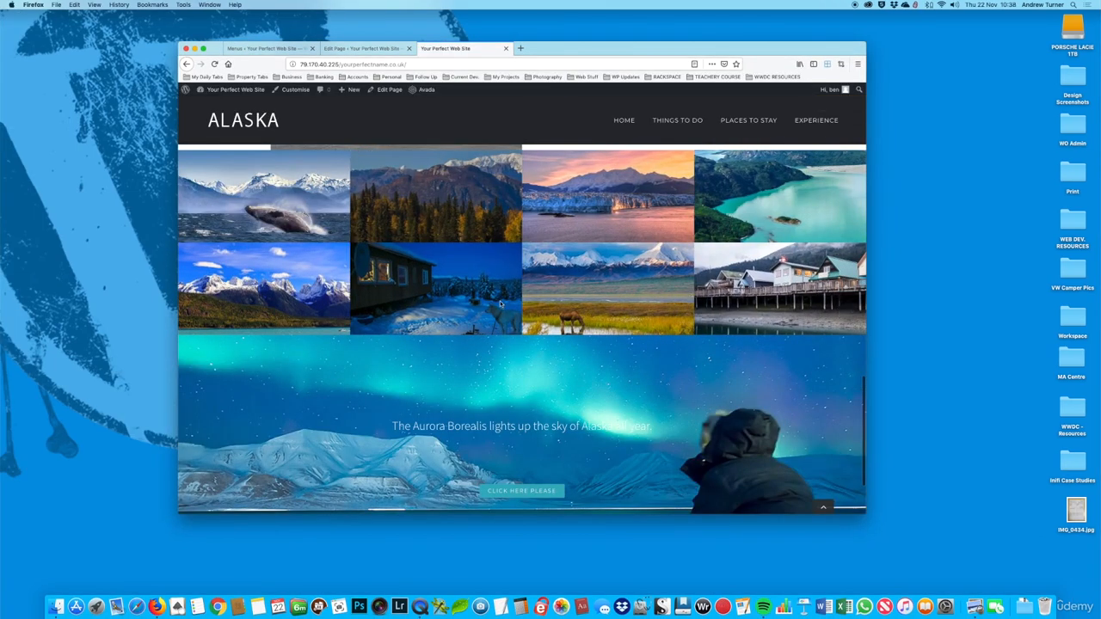
Step: Resize the browser window to 380x1000 and check how the gallery displays down to the Aurora Borealis section
left_click(841, 65)
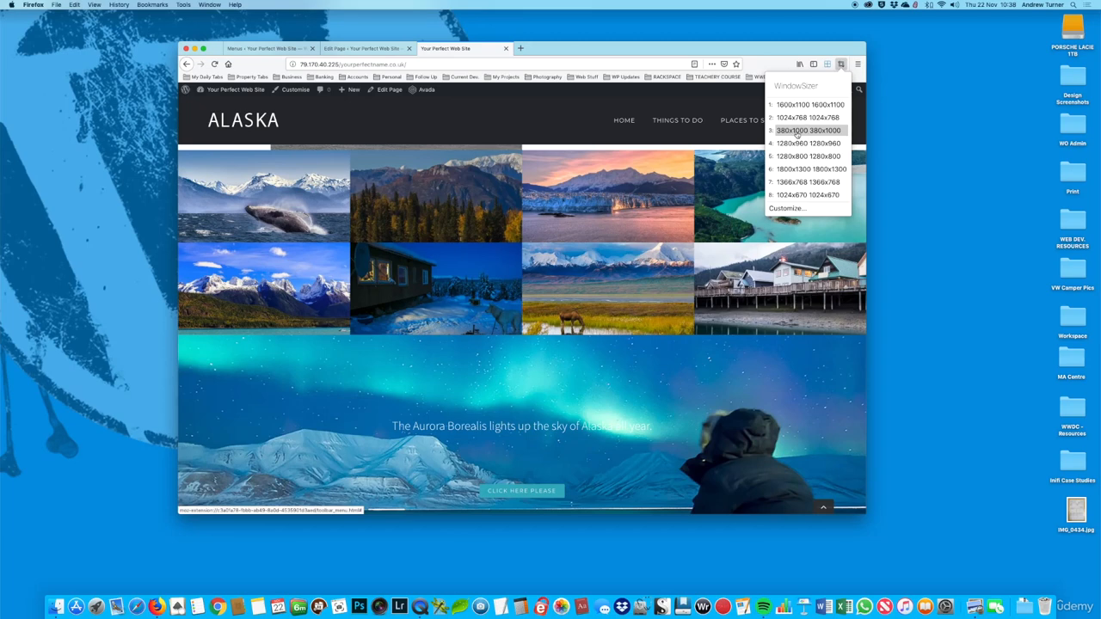
left_click(796, 131)
scroll(249, 360, "down", 10)
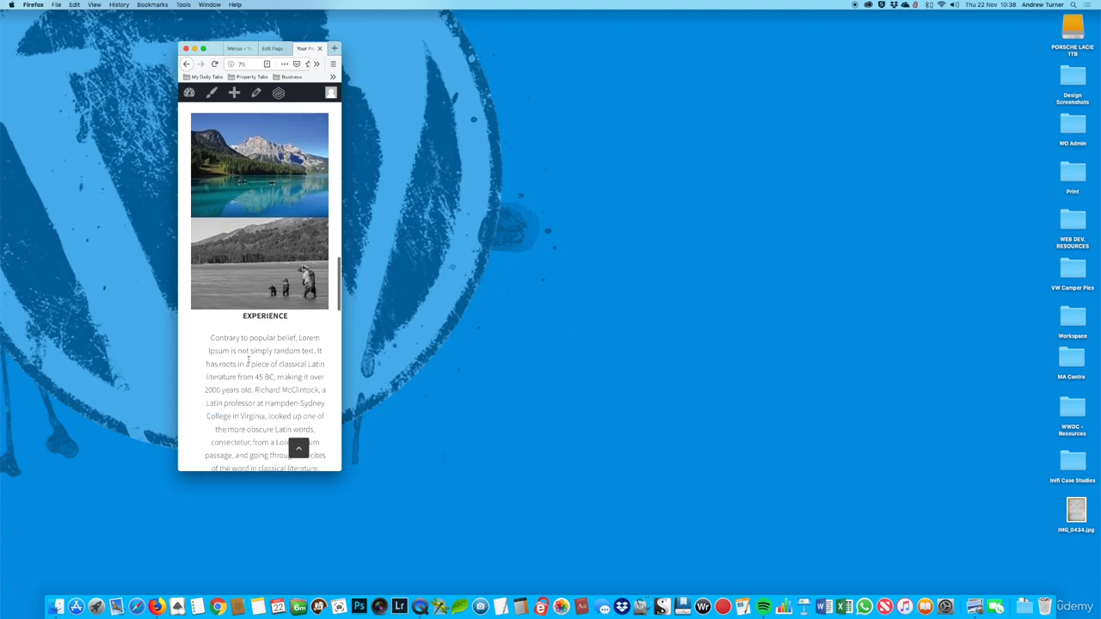
scroll(247, 363, "down", 15)
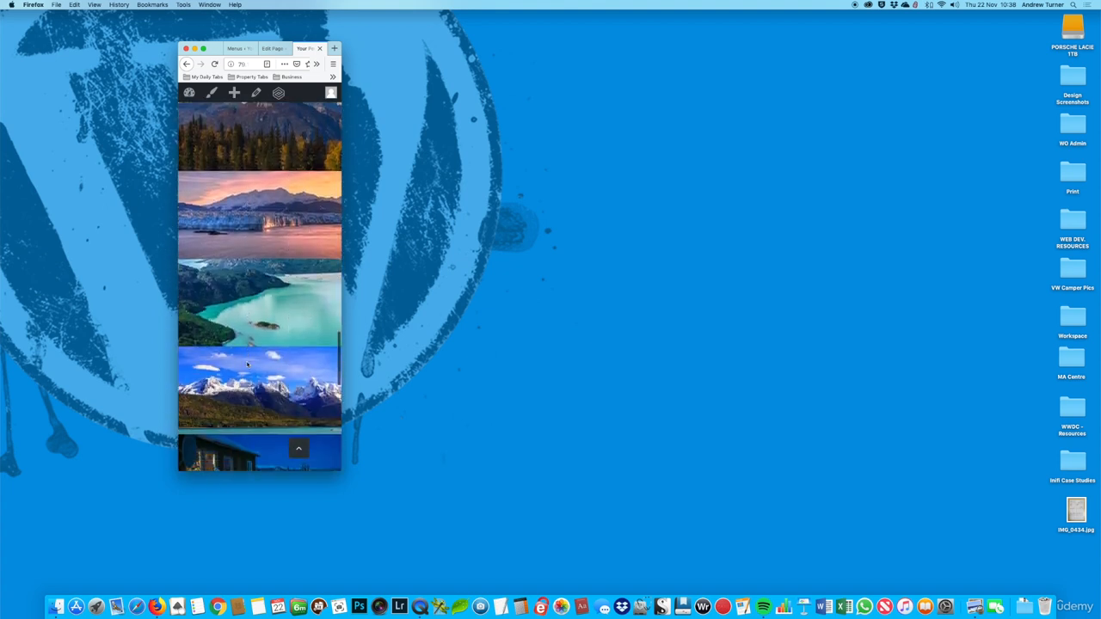
scroll(247, 365, "down", 8)
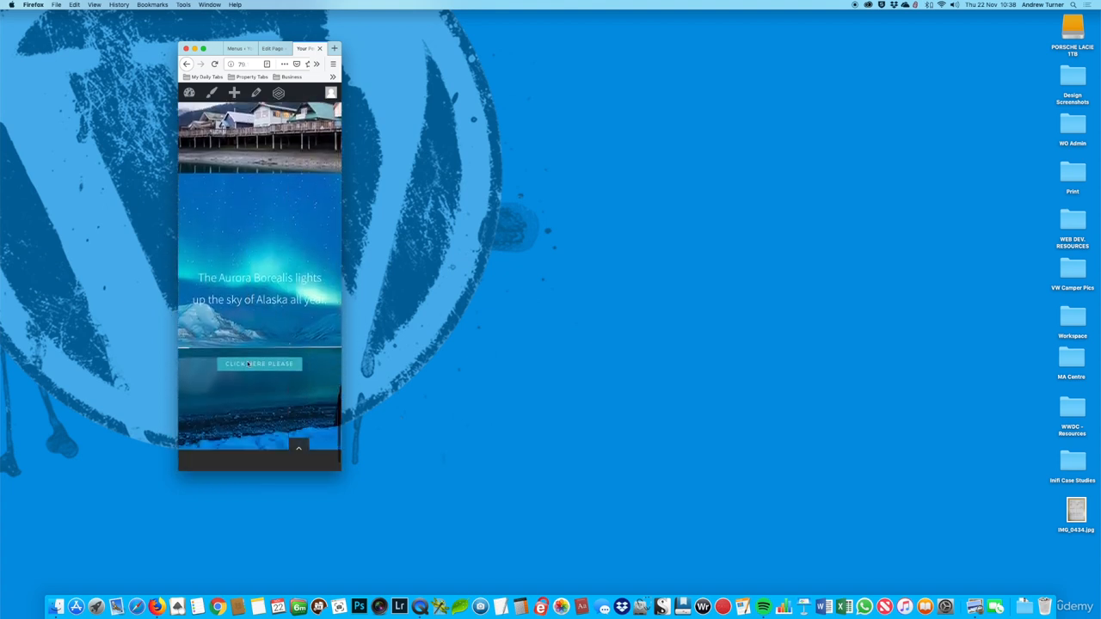
scroll(247, 365, "up", 15)
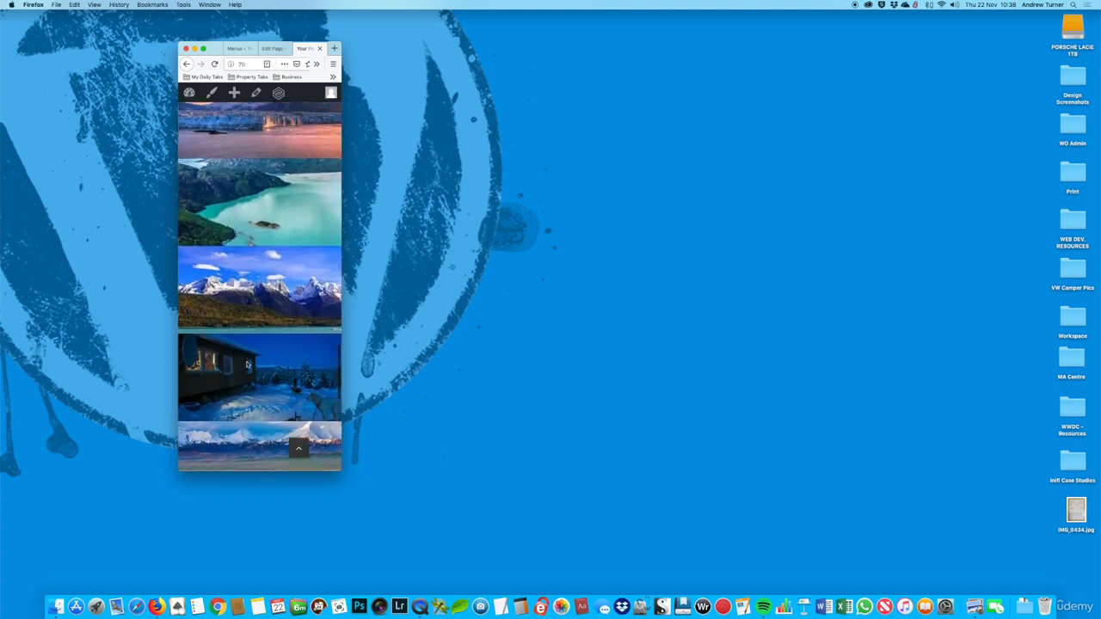
scroll(247, 365, "up", 10)
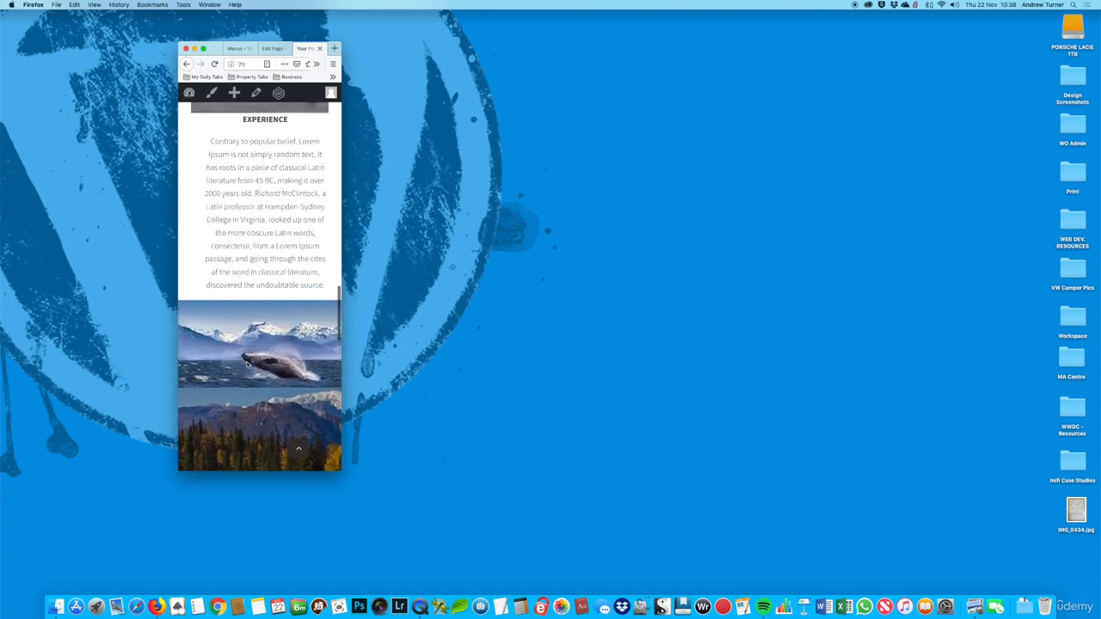
Step: Review the narrow layout from the Experience section up to the map banner, and back down through the gallery to Aurora Borealis
scroll(252, 193, "up", 5)
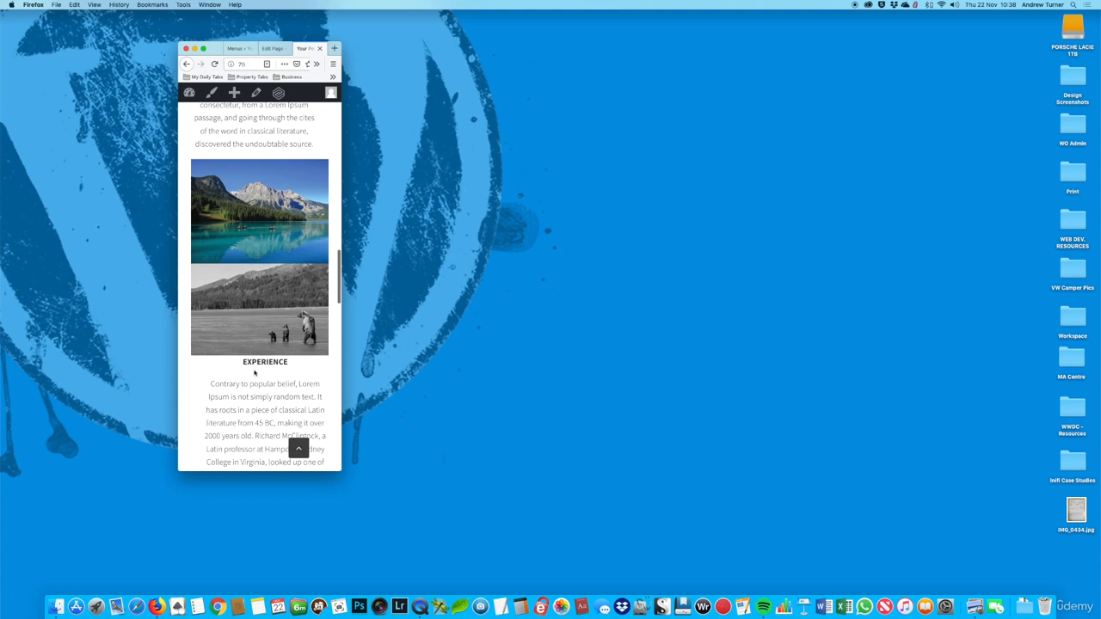
scroll(260, 381, "up", 15)
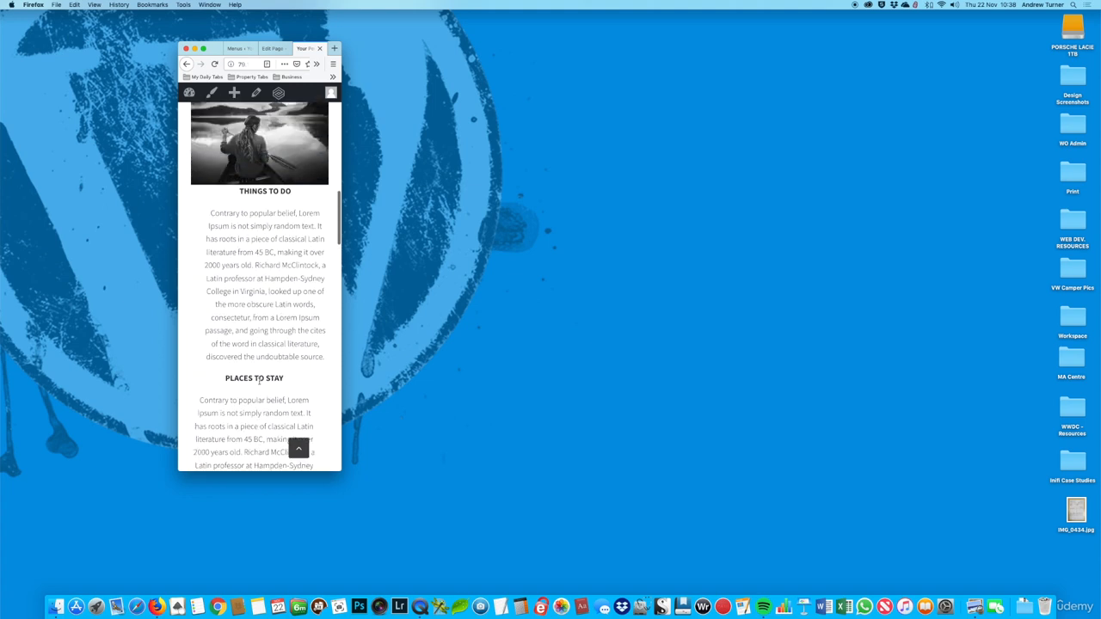
scroll(258, 381, "up", 15)
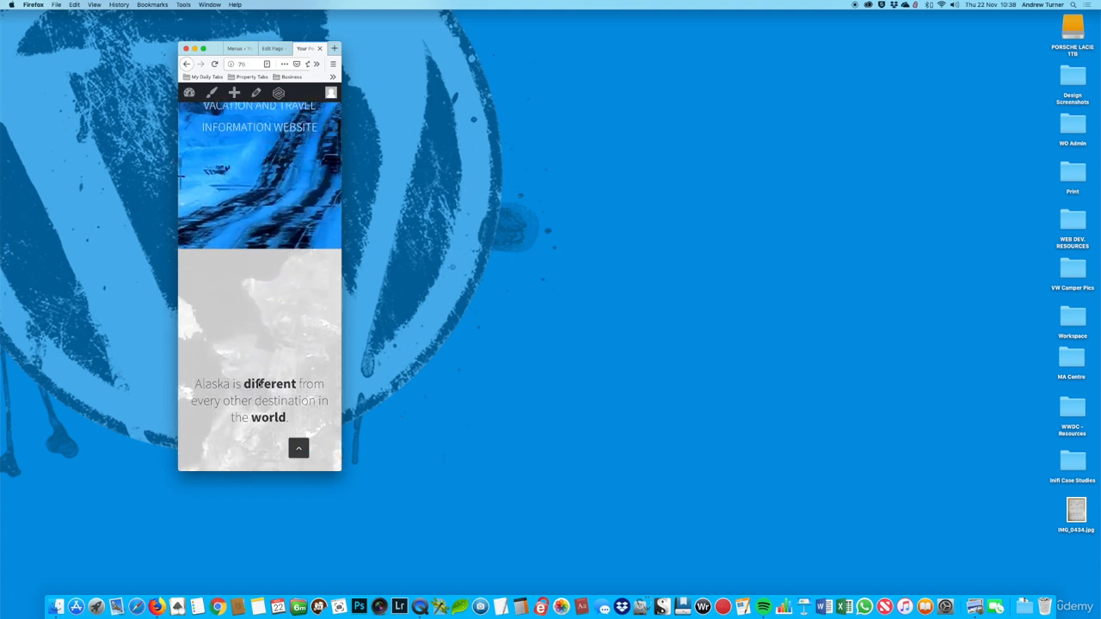
scroll(259, 385, "down", 15)
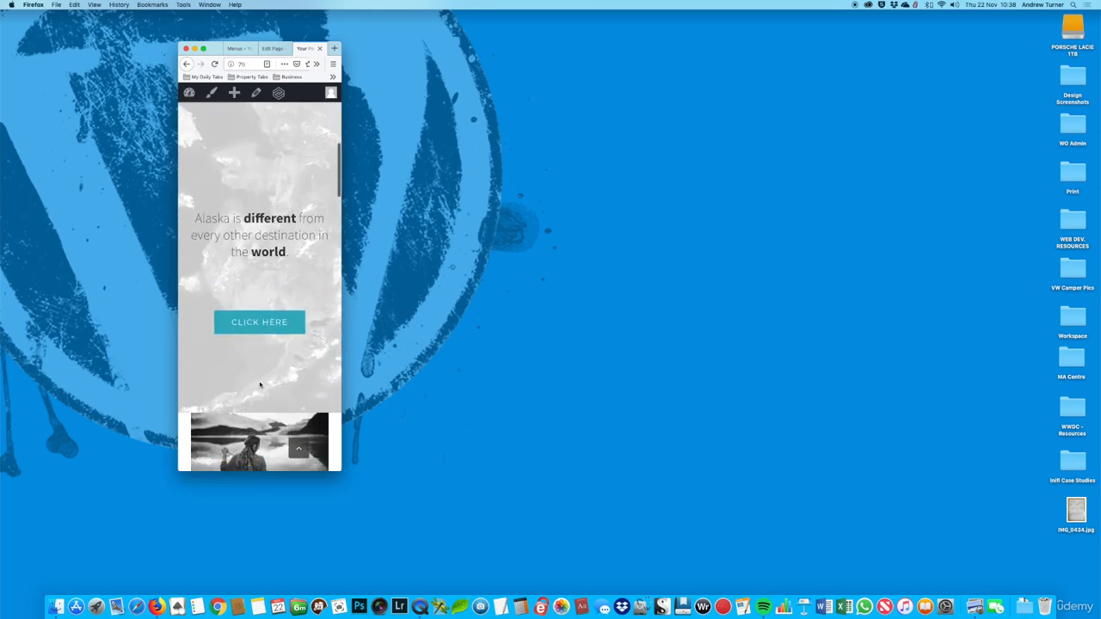
scroll(260, 383, "down", 10)
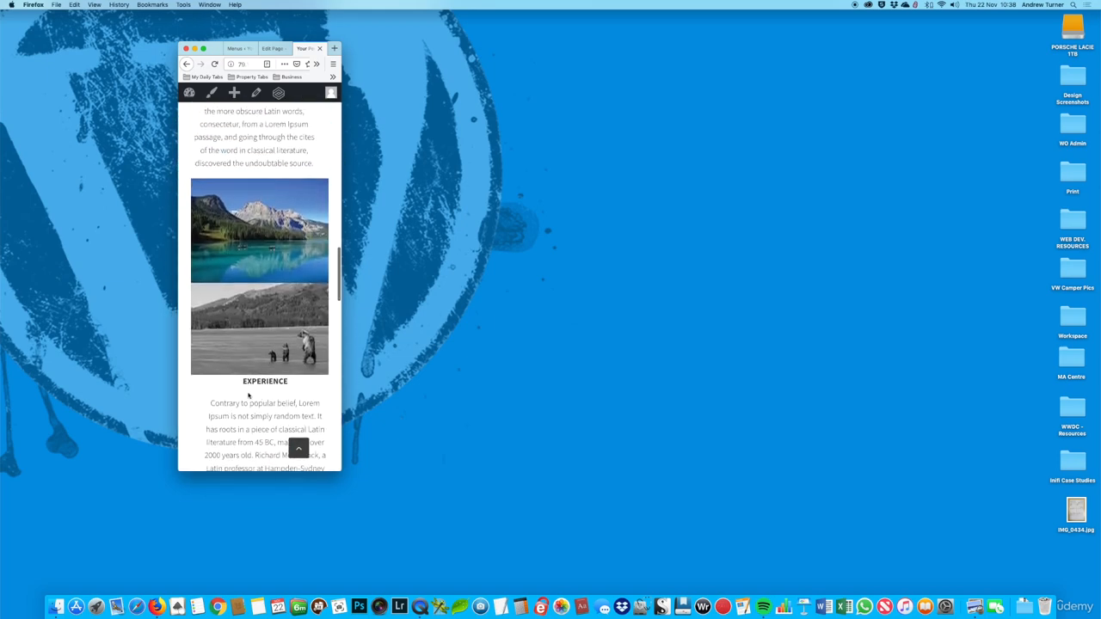
scroll(258, 387, "down", 10)
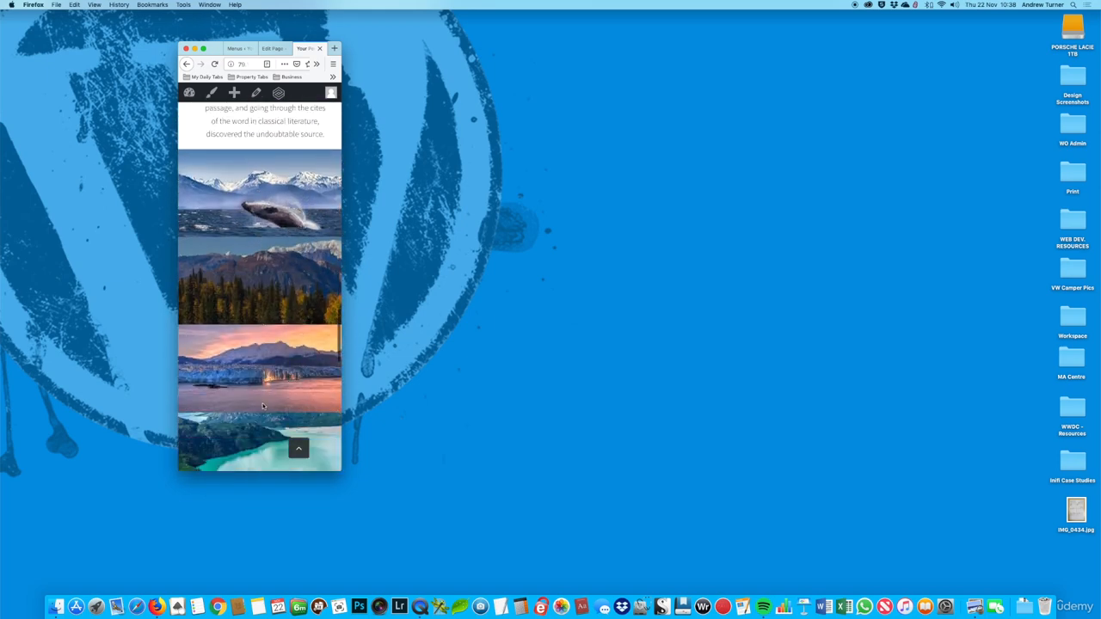
scroll(271, 131, "down", 3)
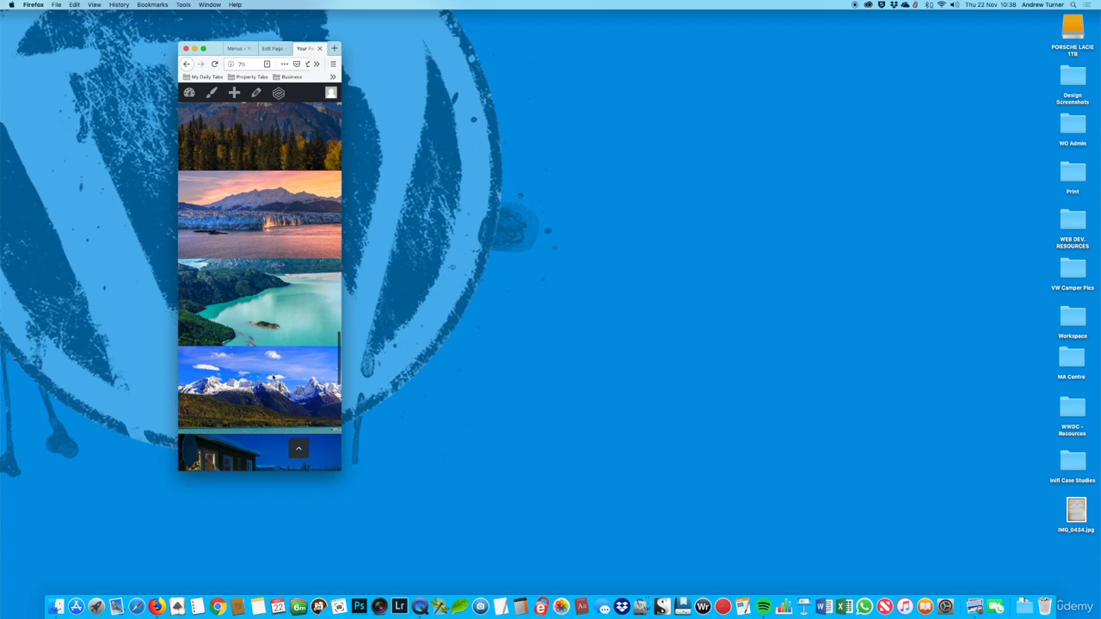
scroll(268, 413, "down", 15)
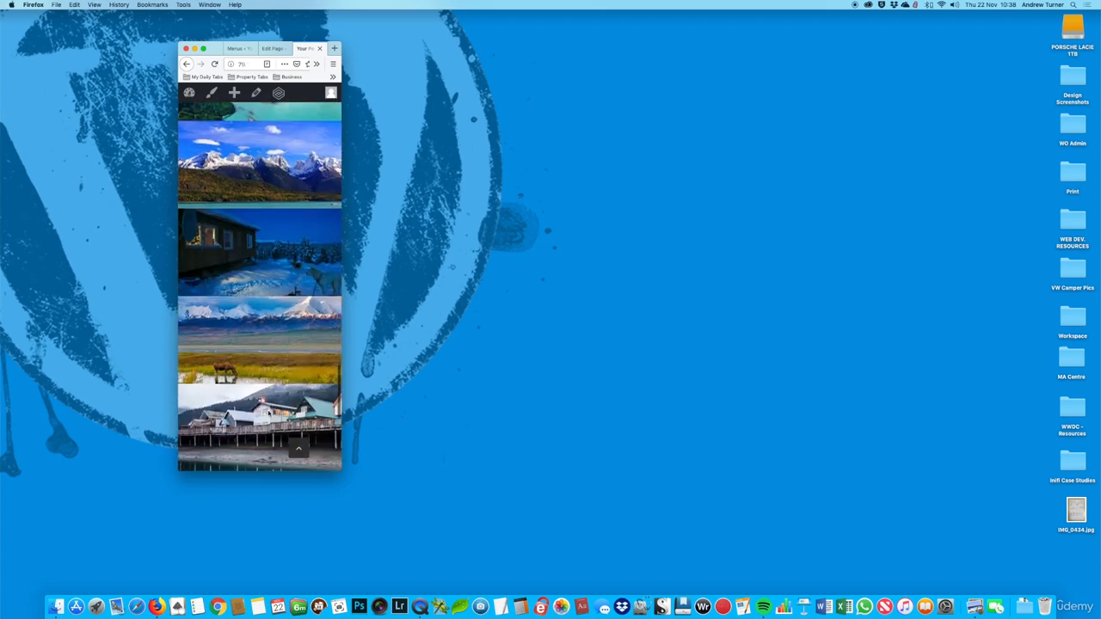
scroll(268, 413, "down", 1)
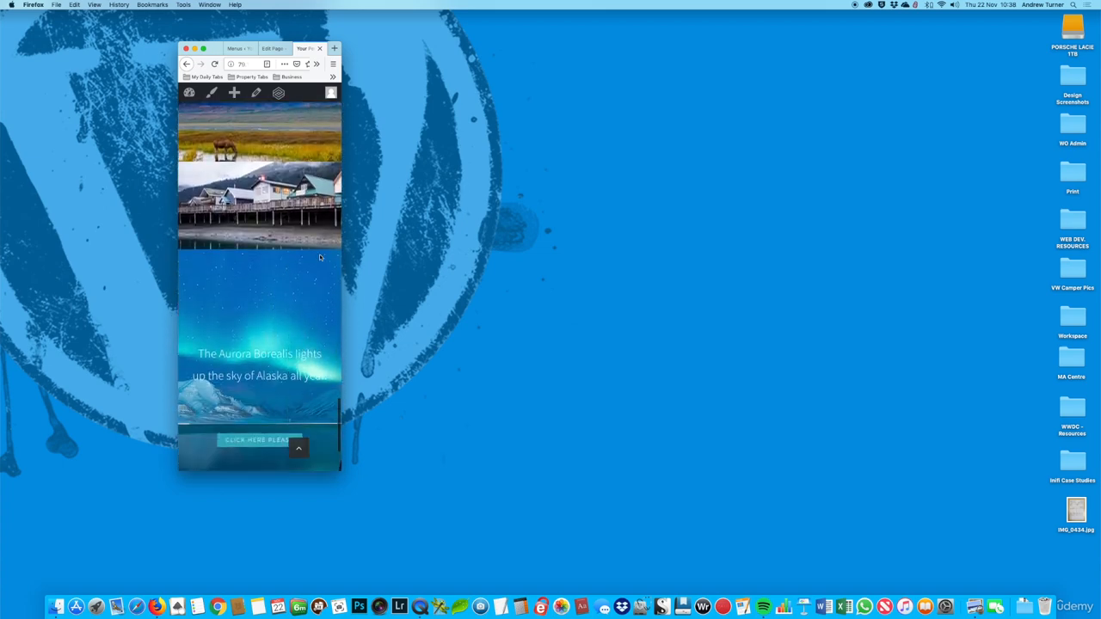
Step: Widen the browser window and set it to the 1600x1100 preset size
left_click_drag(338, 470, 888, 472)
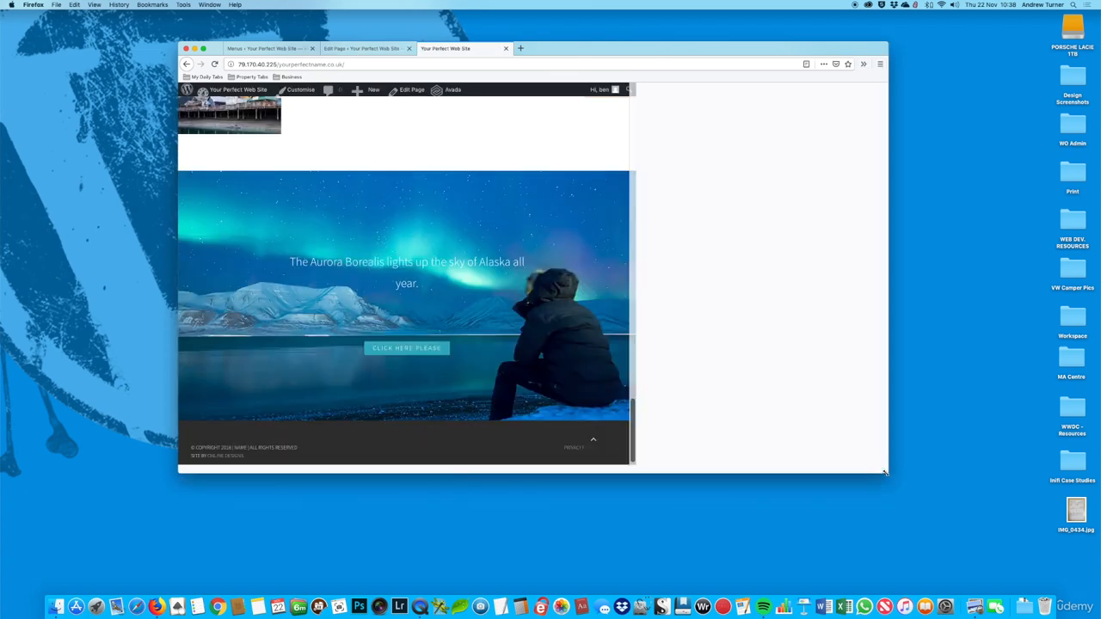
left_click(863, 63)
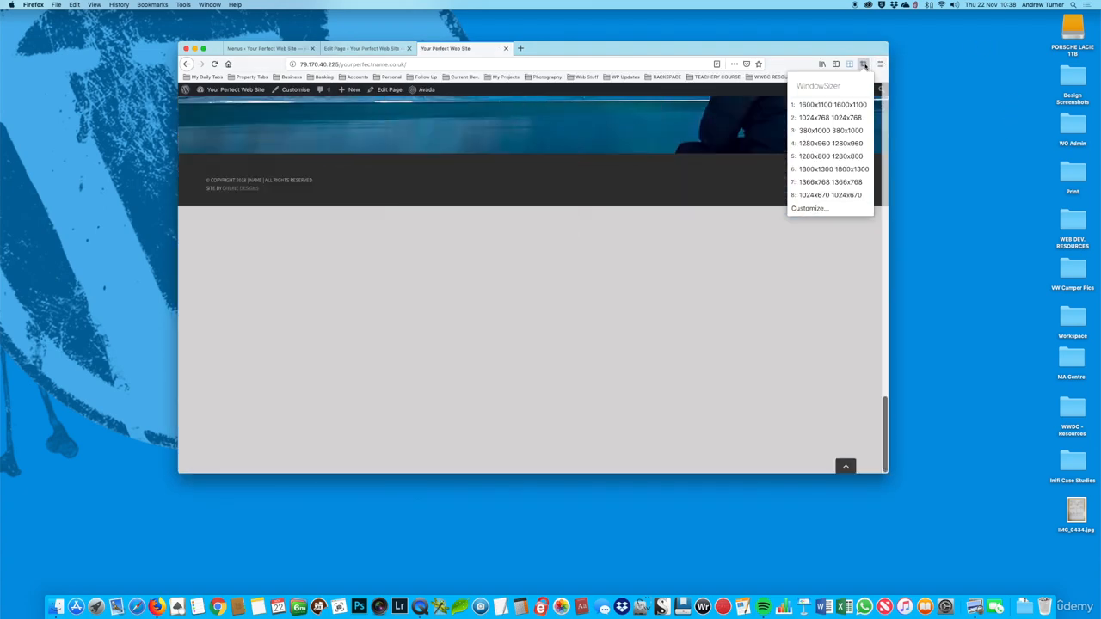
left_click(813, 117)
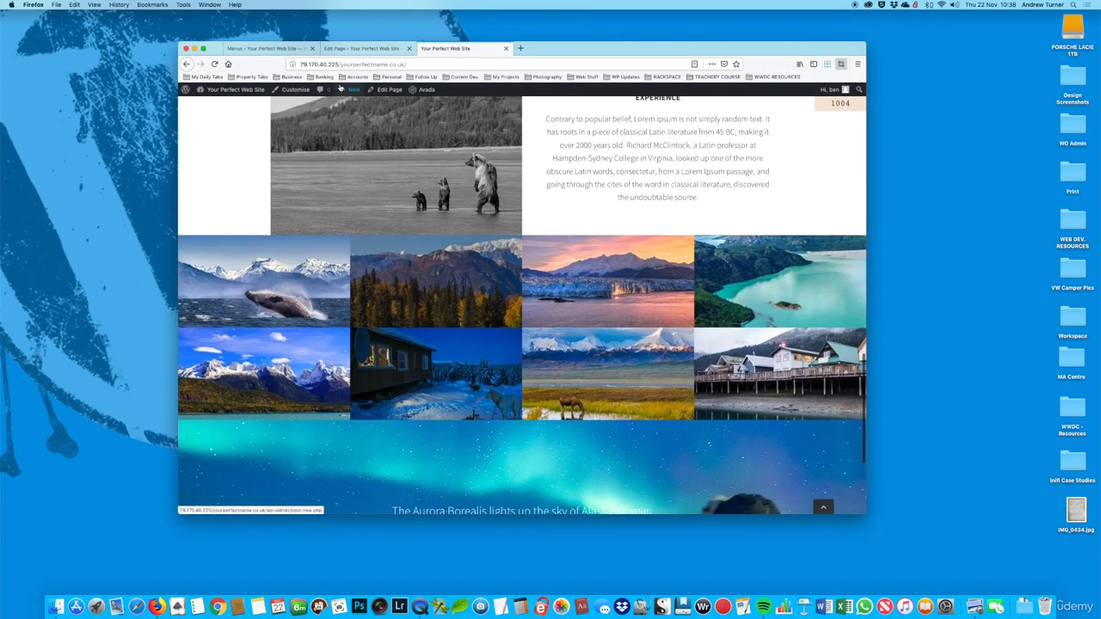
Step: Turn off Small Screen visibility for the gallery's container in the Home page editor, save it and update the page
left_click(361, 48)
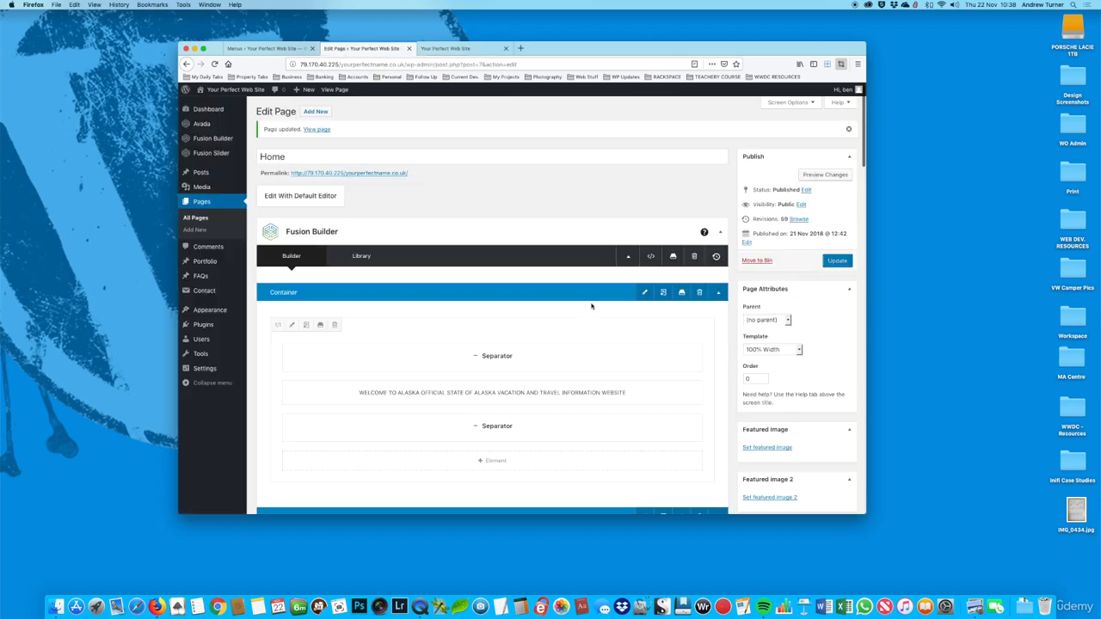
scroll(591, 307, "down", 15)
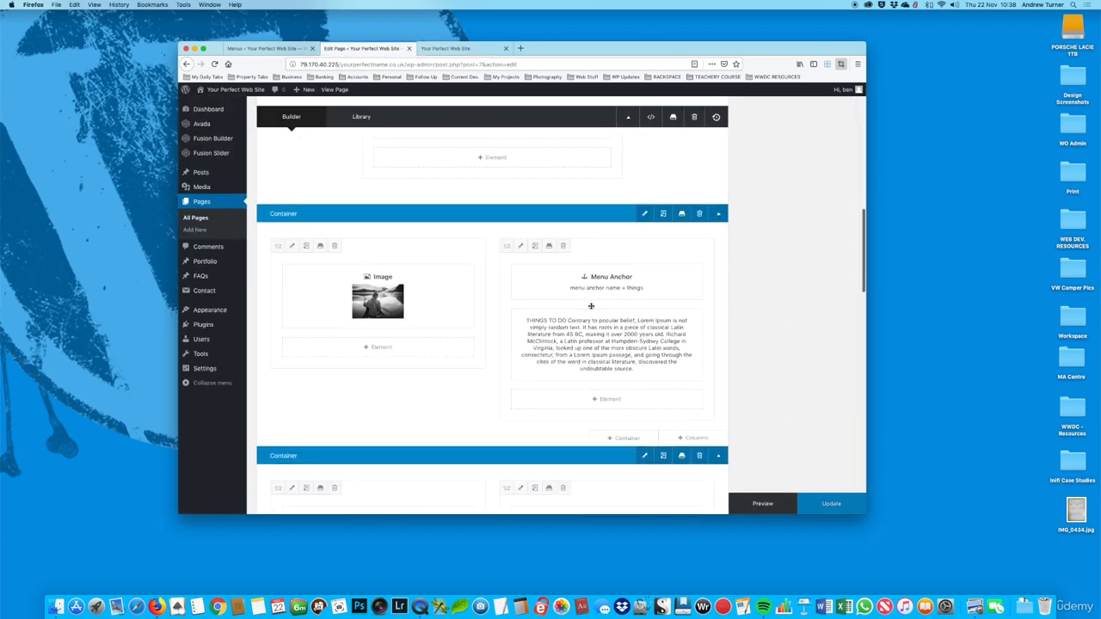
scroll(592, 308, "down", 10)
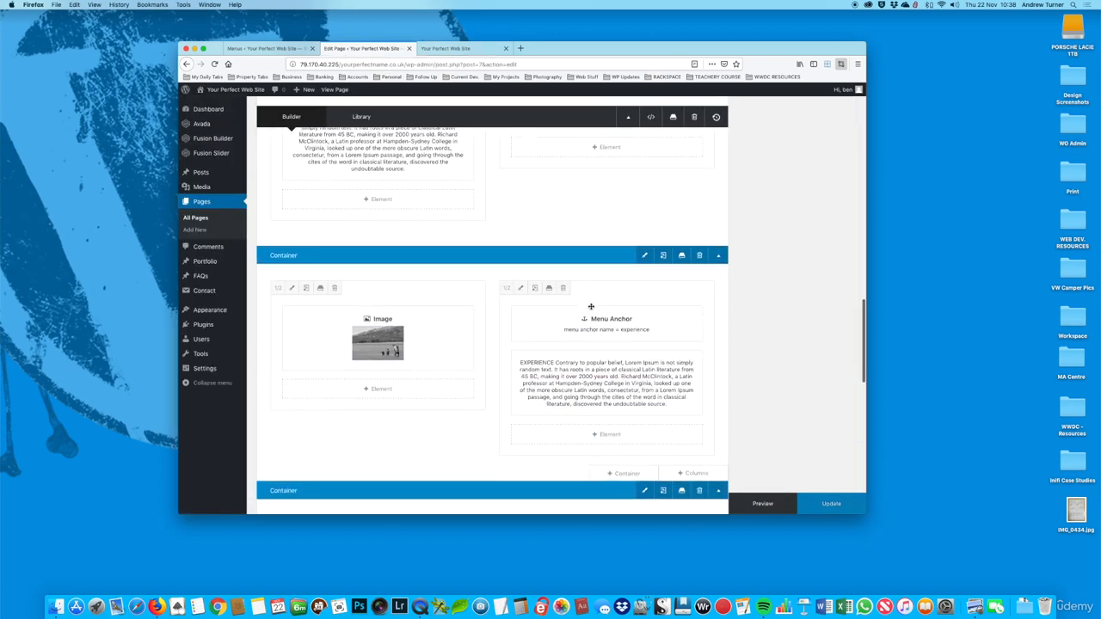
scroll(591, 306, "down", 2)
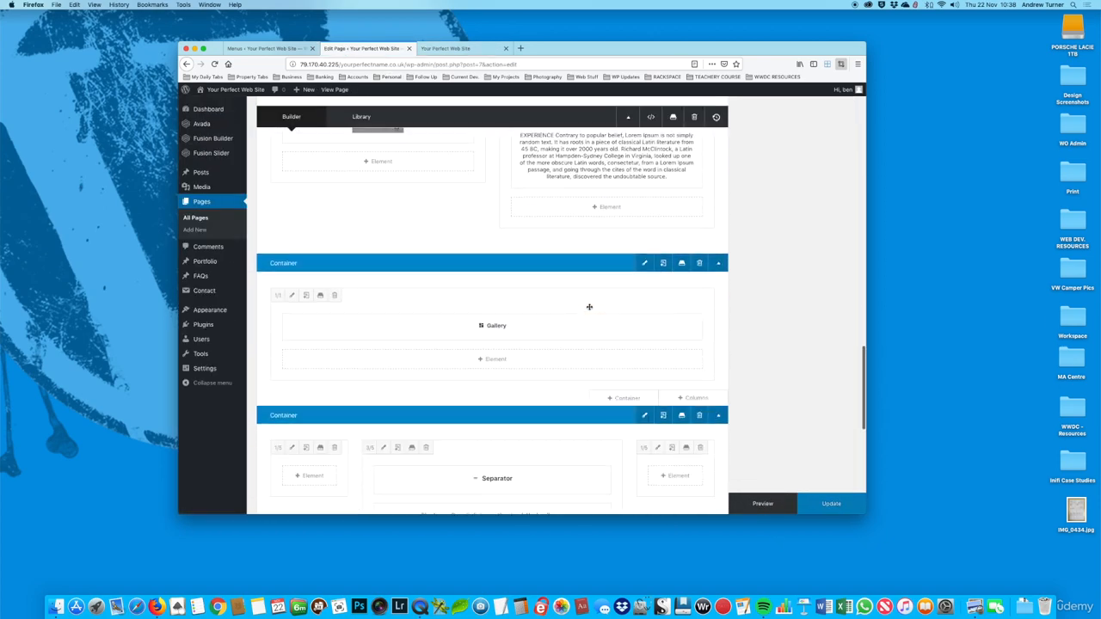
left_click(645, 264)
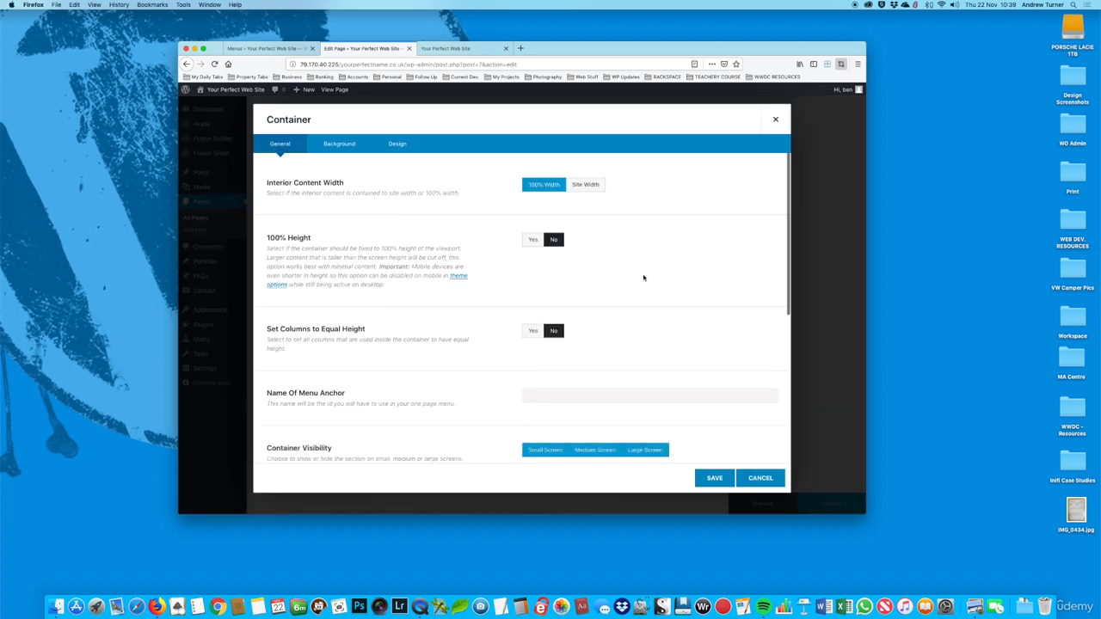
scroll(645, 275, "down", 5)
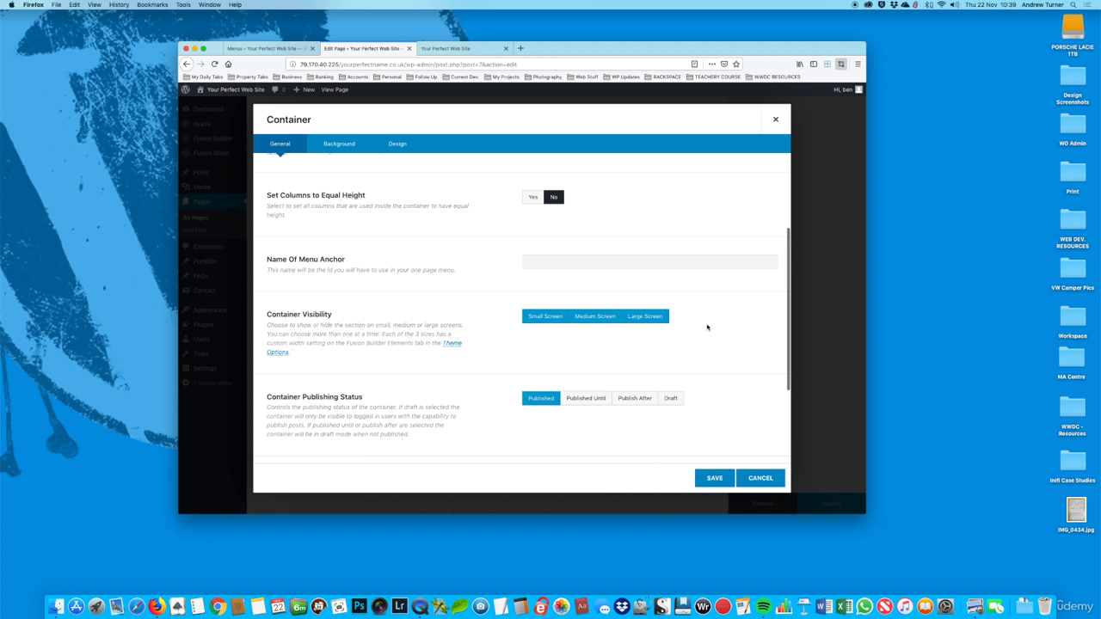
left_click(536, 318)
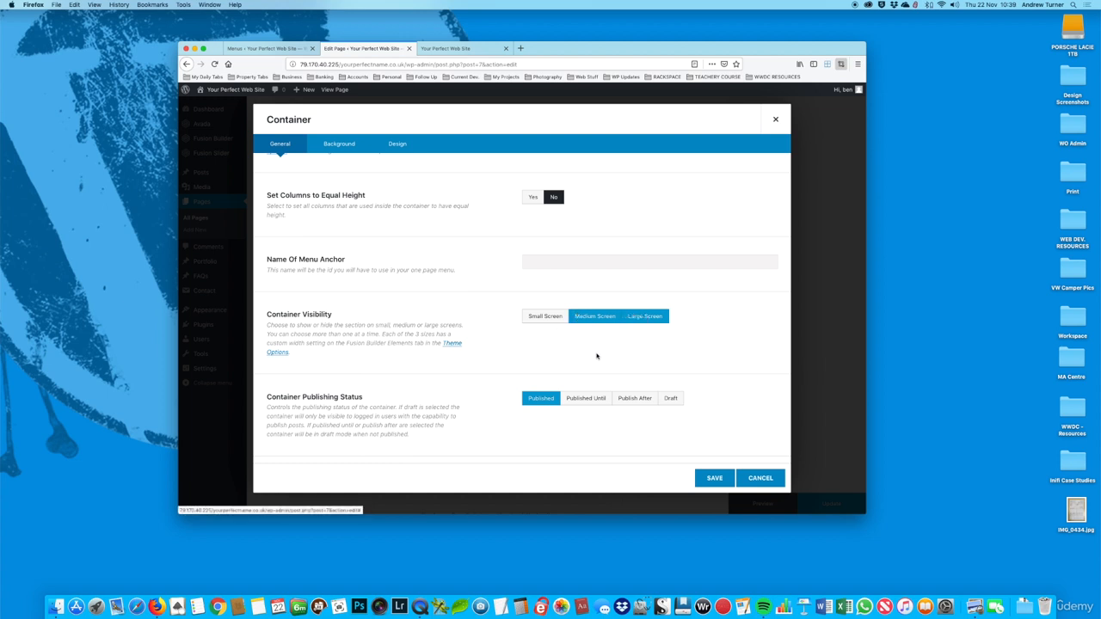
left_click(543, 318)
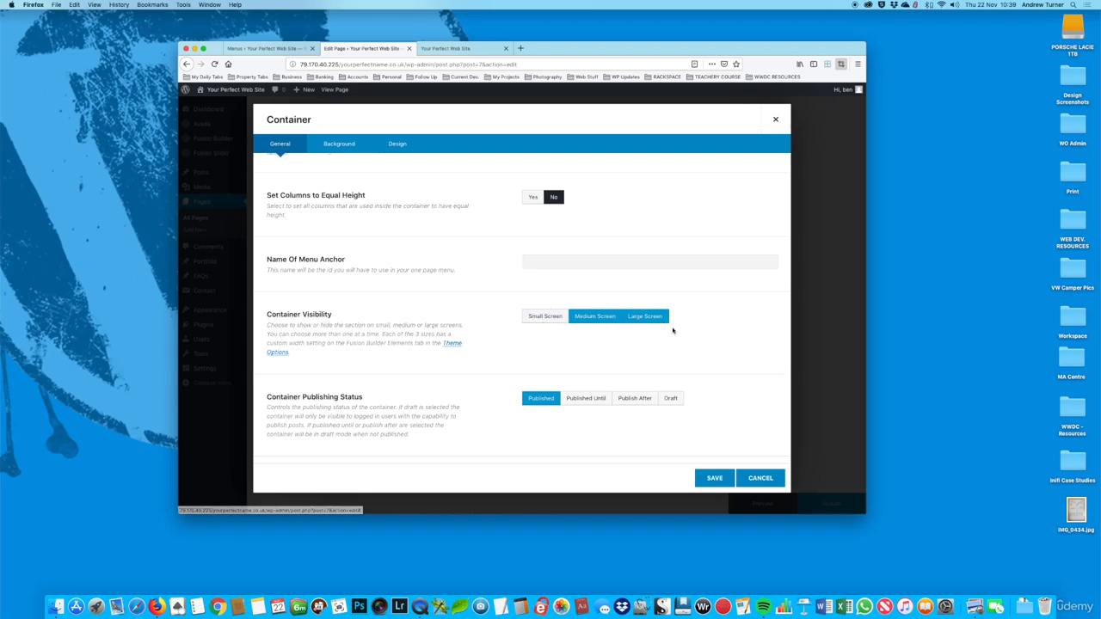
left_click(713, 479)
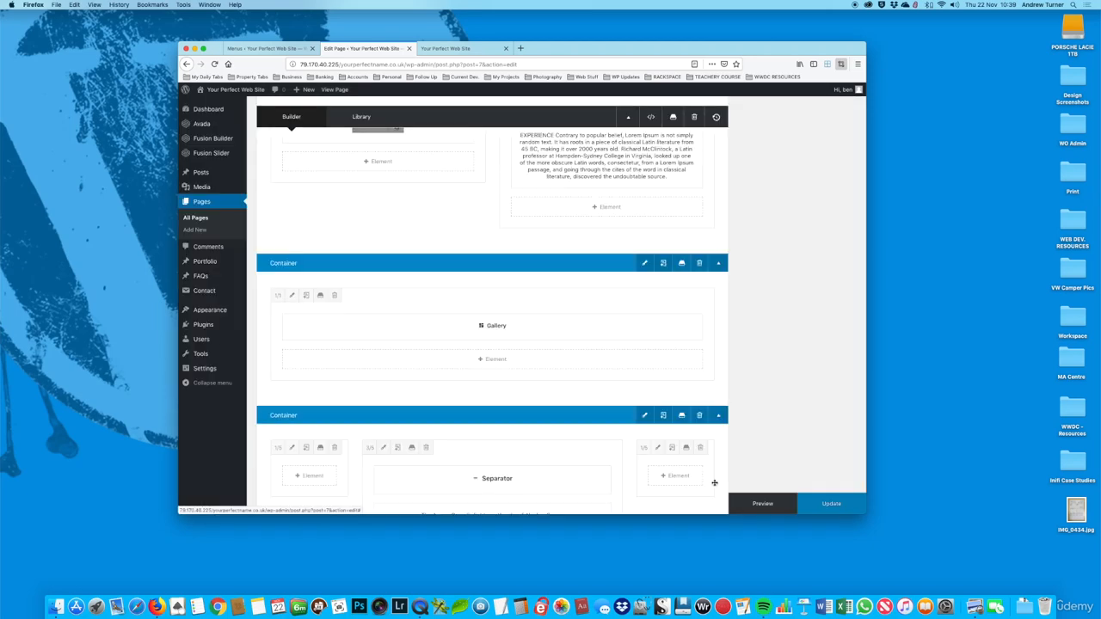
left_click(838, 506)
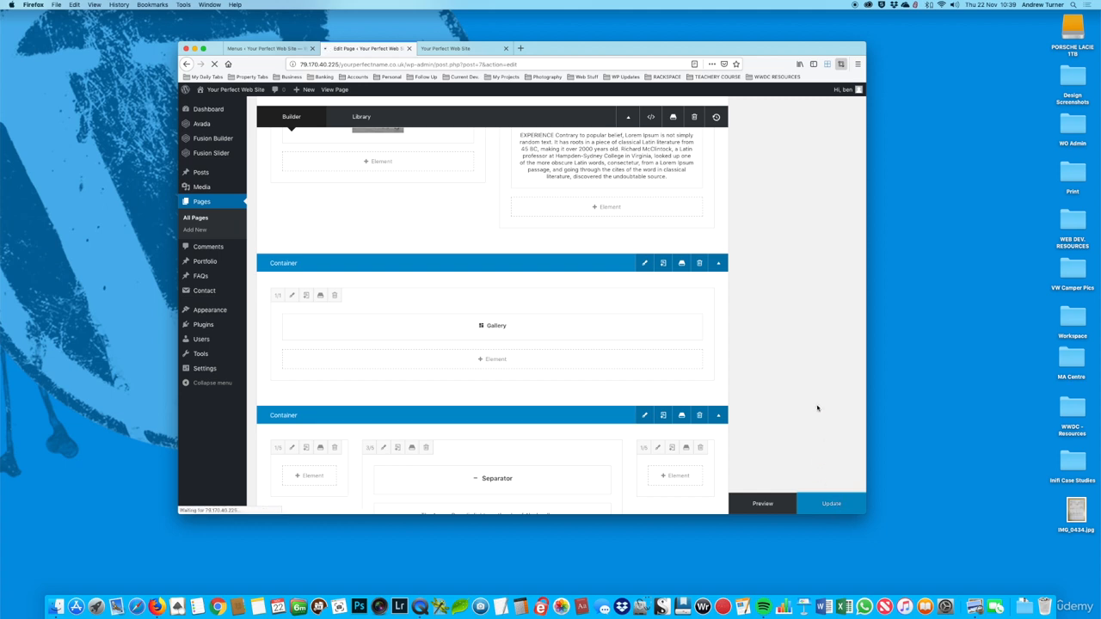
Step: Reload the live page and resize the browser window to 1024x768 to check the gallery at that size
left_click(455, 50)
left_click(215, 65)
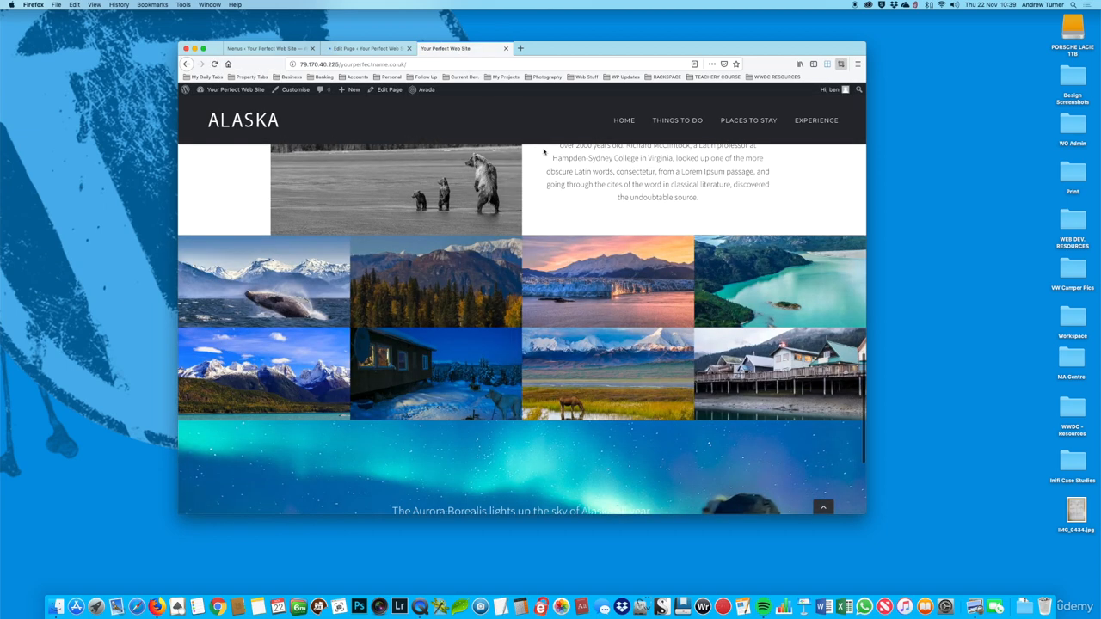
left_click(214, 65)
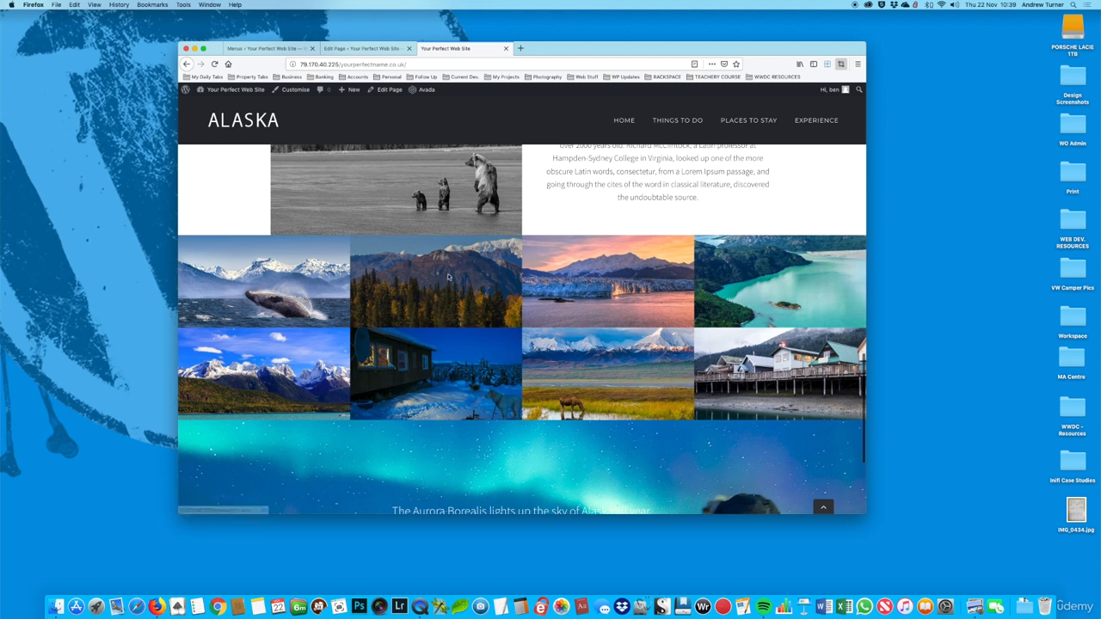
left_click(842, 64)
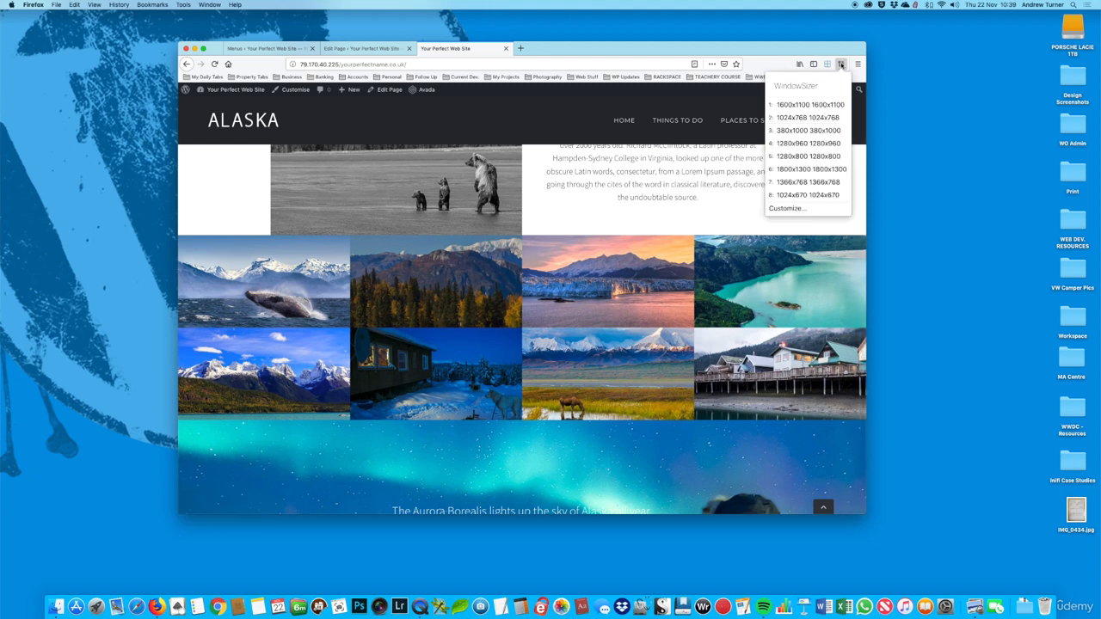
left_click(798, 117)
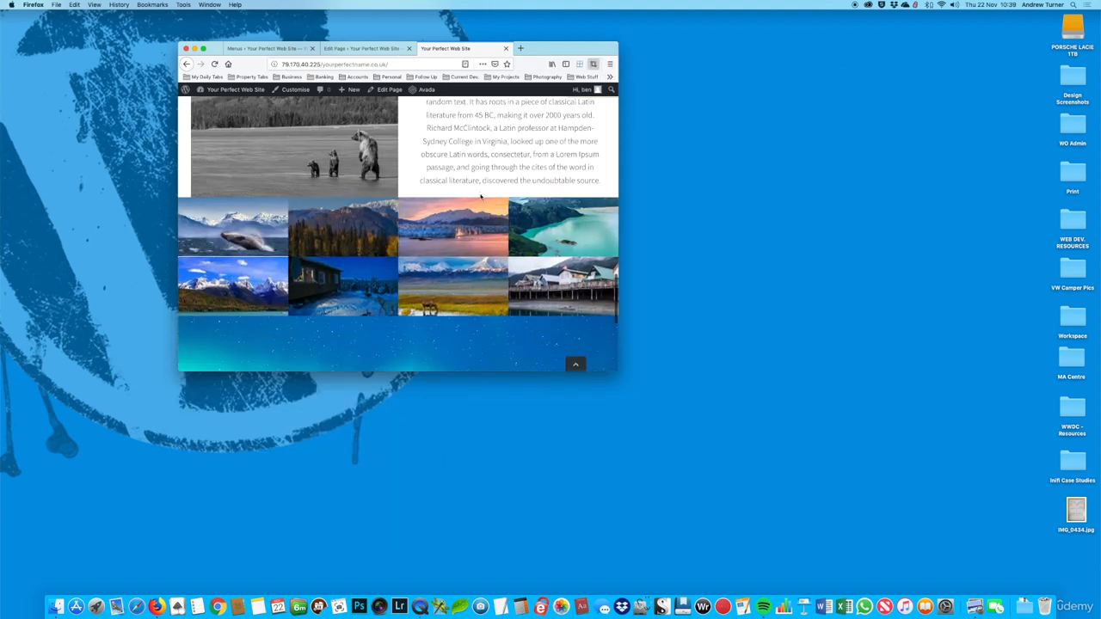
Step: Review the gallery and the Aurora Borealis banner on the live page at the 1024x768 window size
scroll(481, 199, "down", 4)
scroll(479, 195, "down", 2)
scroll(479, 195, "up", 5)
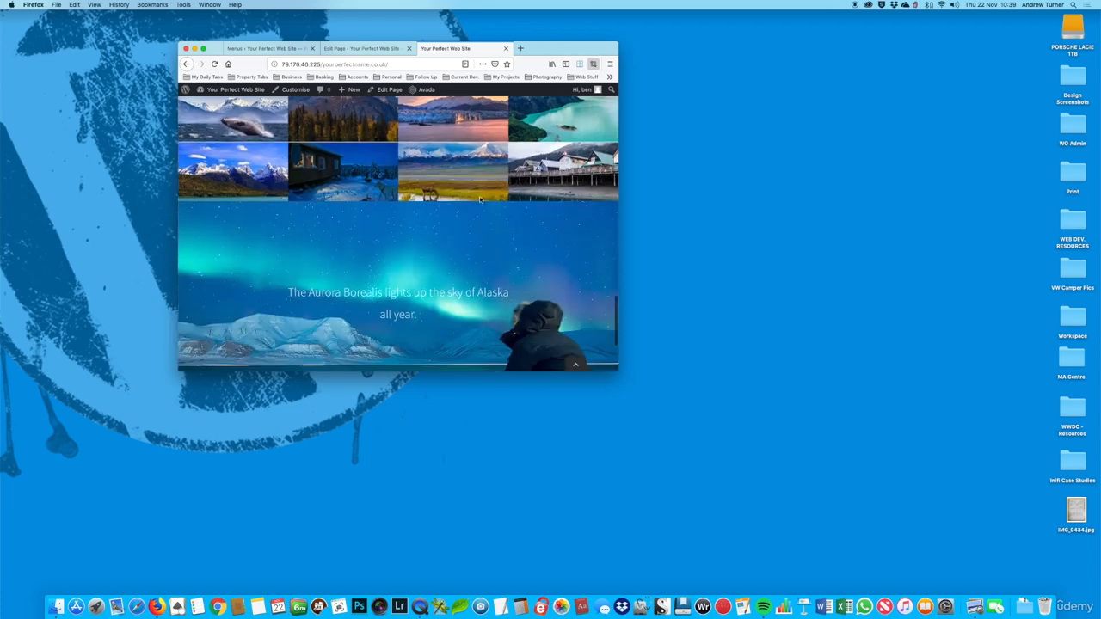
Step: Resize the browser window to 380x1000, reload the live page and check the narrow layout between the Experience section and the Aurora Borealis banner
left_click(592, 67)
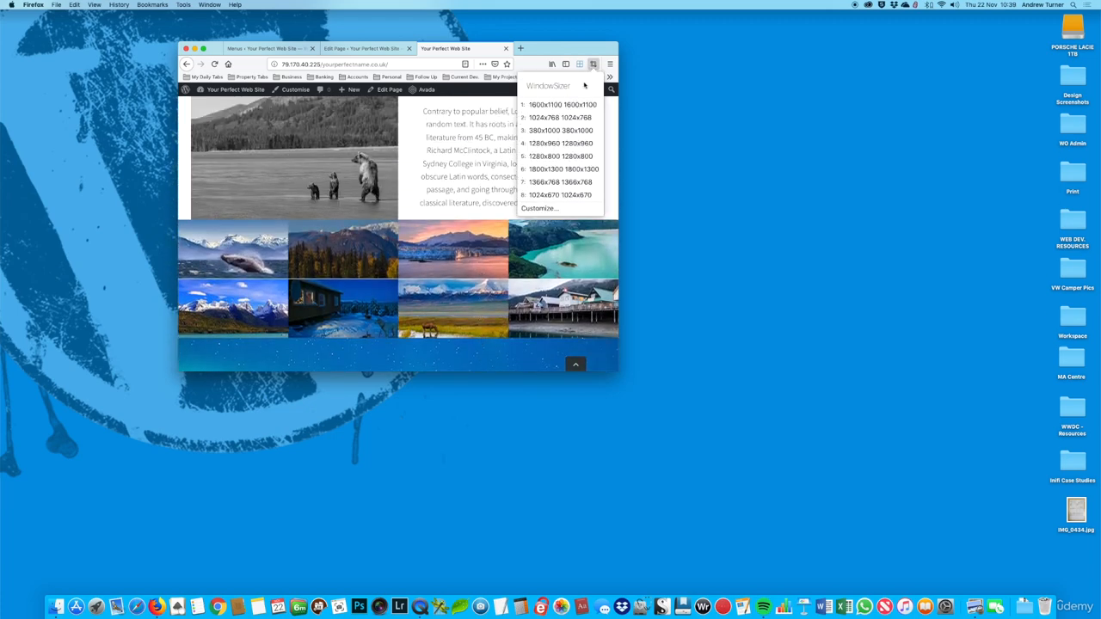
left_click(553, 129)
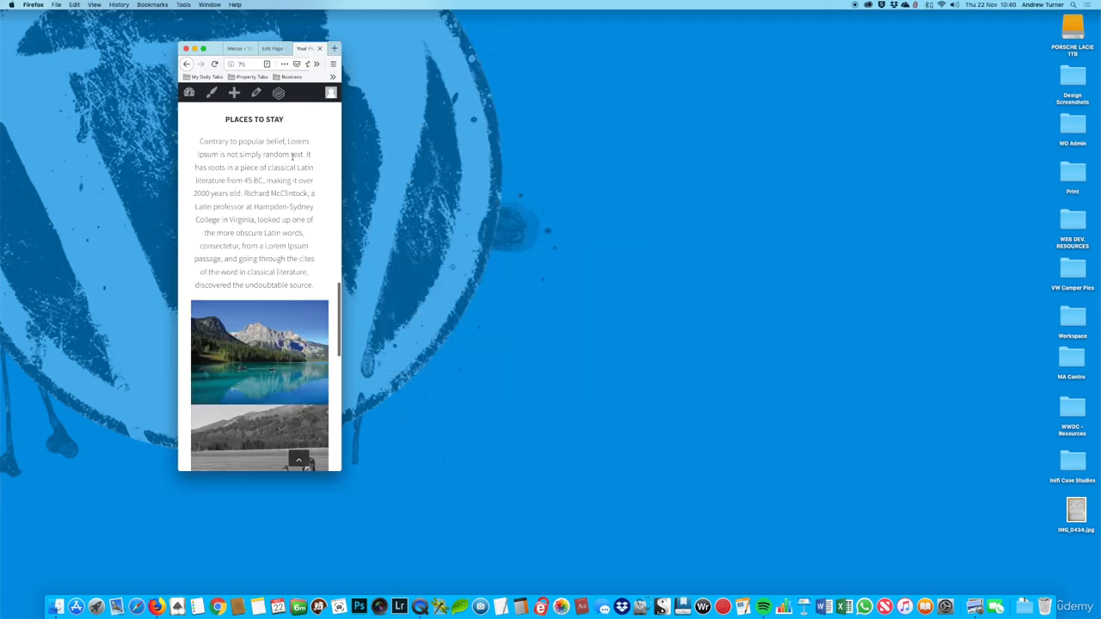
left_click(212, 66)
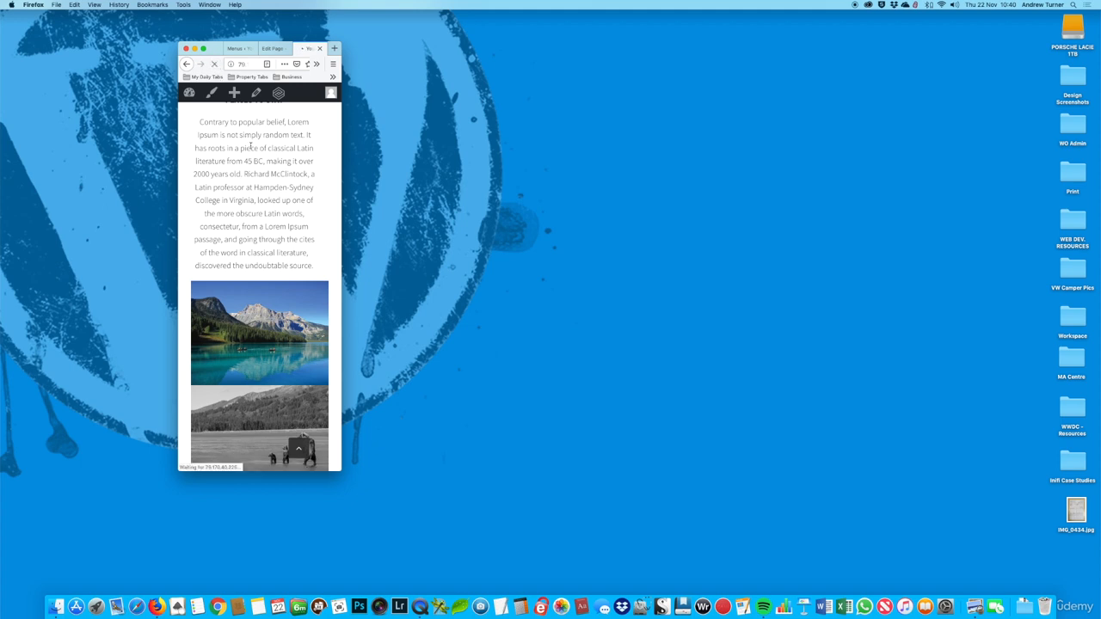
scroll(248, 148, "down", 5)
scroll(251, 152, "down", 7)
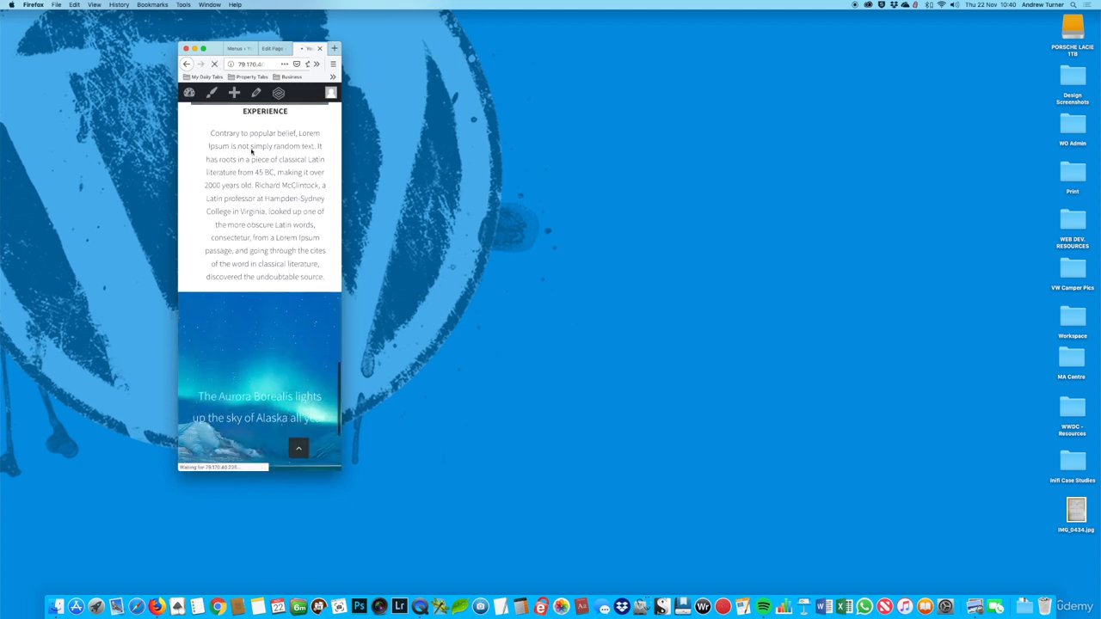
scroll(251, 153, "down", 2)
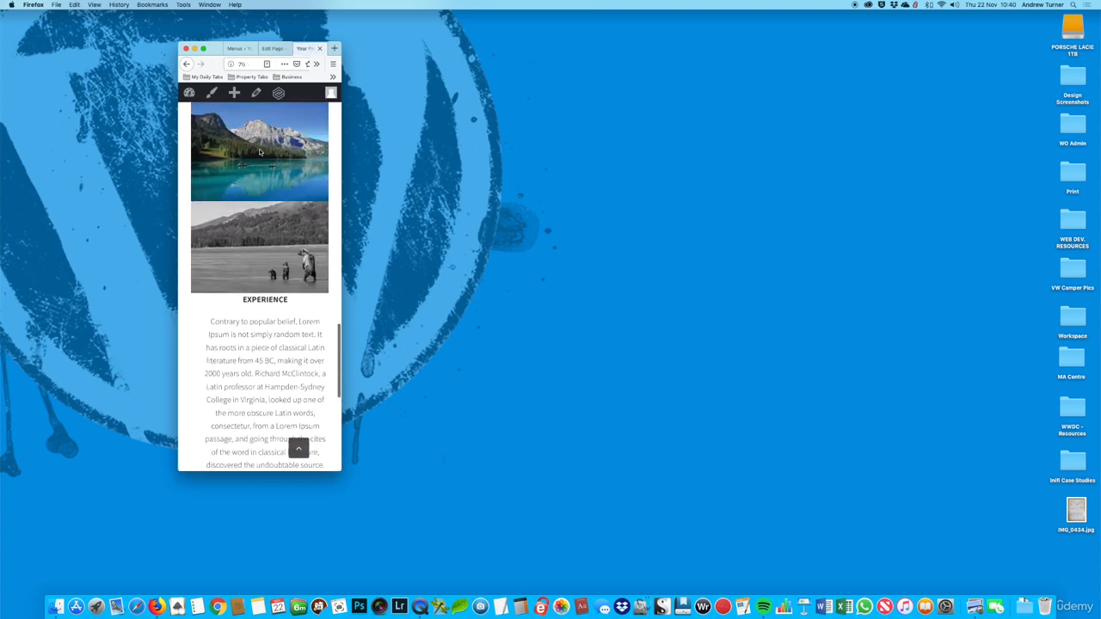
scroll(259, 152, "down", 8)
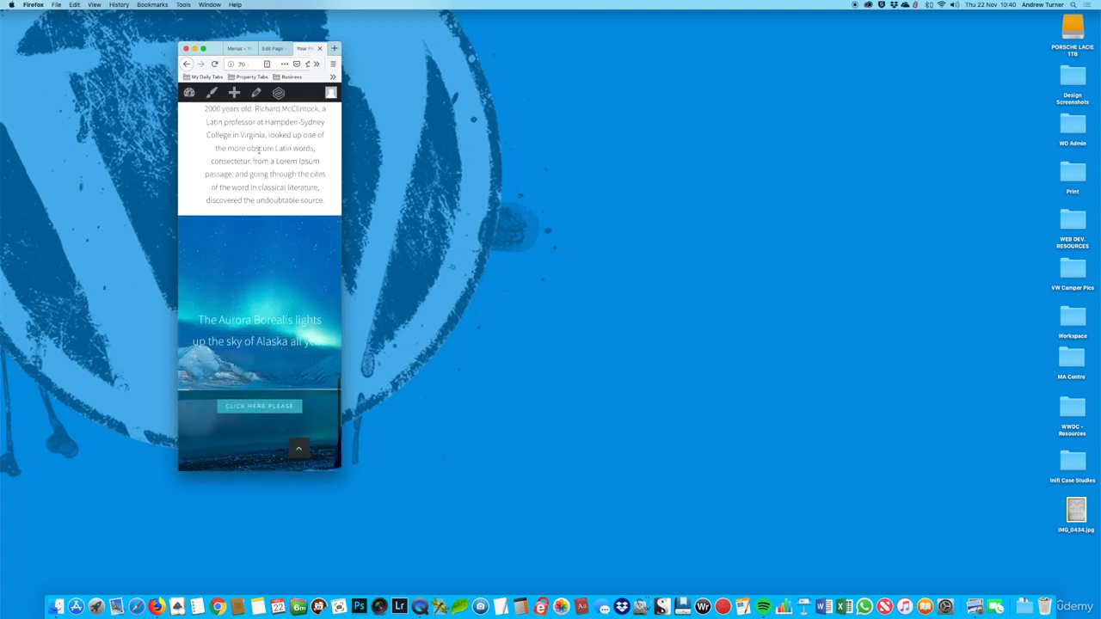
scroll(258, 153, "up", 10)
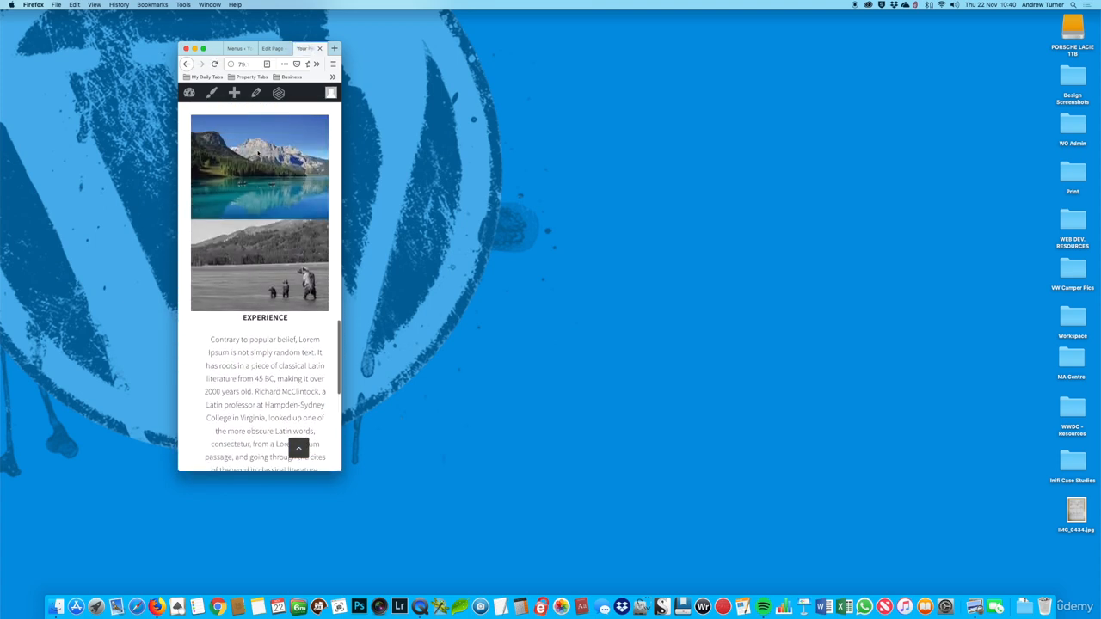
scroll(257, 150, "up", 8)
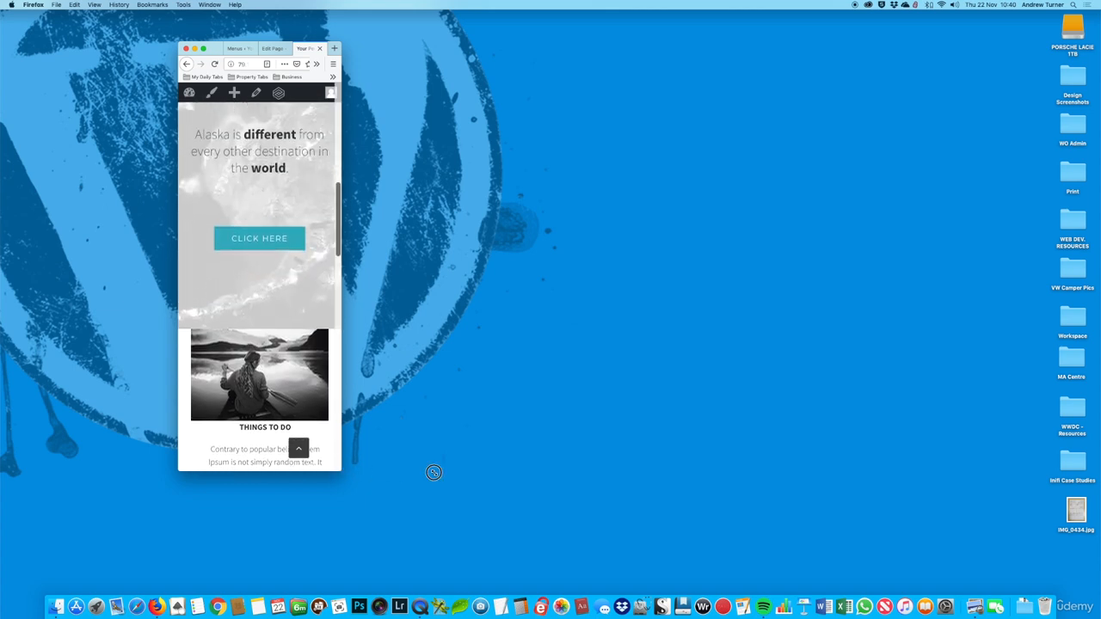
Step: Widen the browser window and restore it to the 1600x1100 preset size
left_click_drag(434, 472, 736, 460)
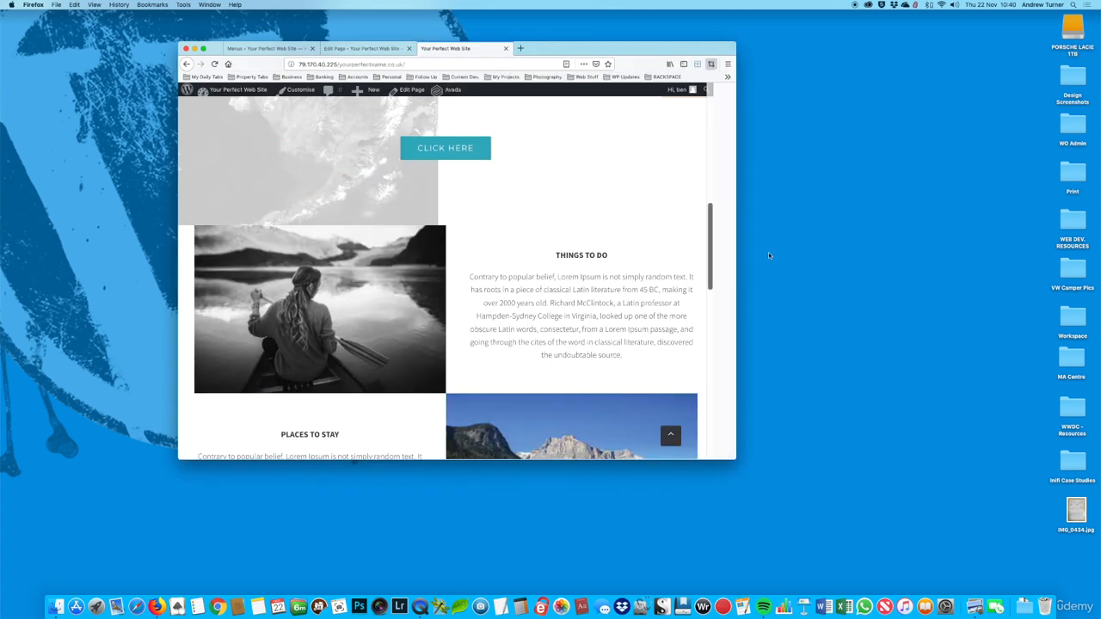
left_click(710, 63)
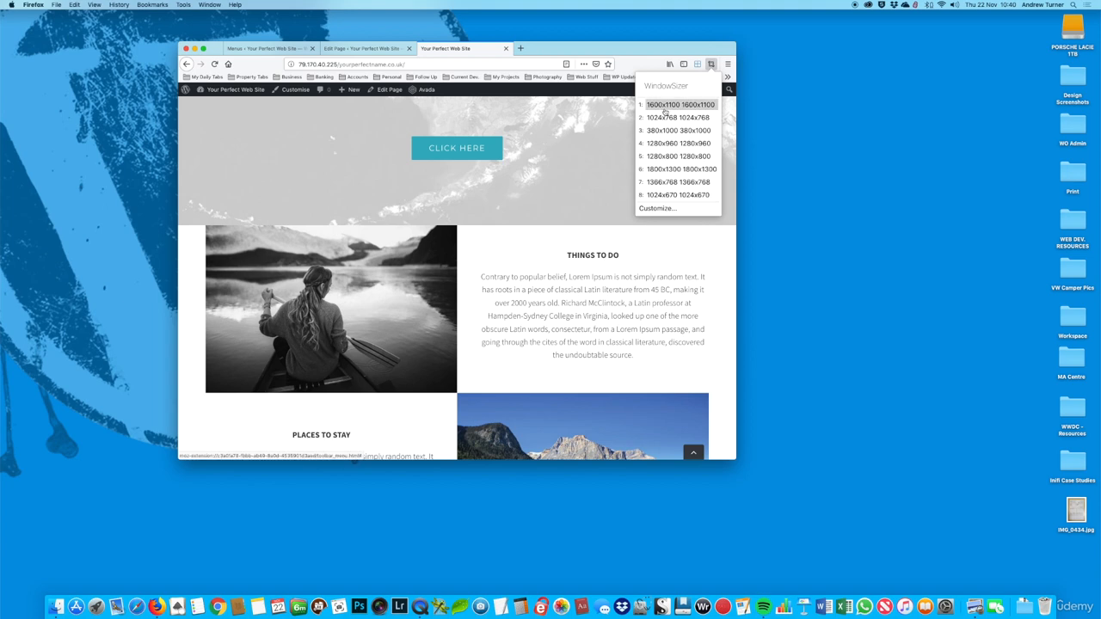
left_click(667, 109)
Step: Review the live home page at full width, from the Welcome to Alaska banner down to the gallery
scroll(754, 187, "up", 3)
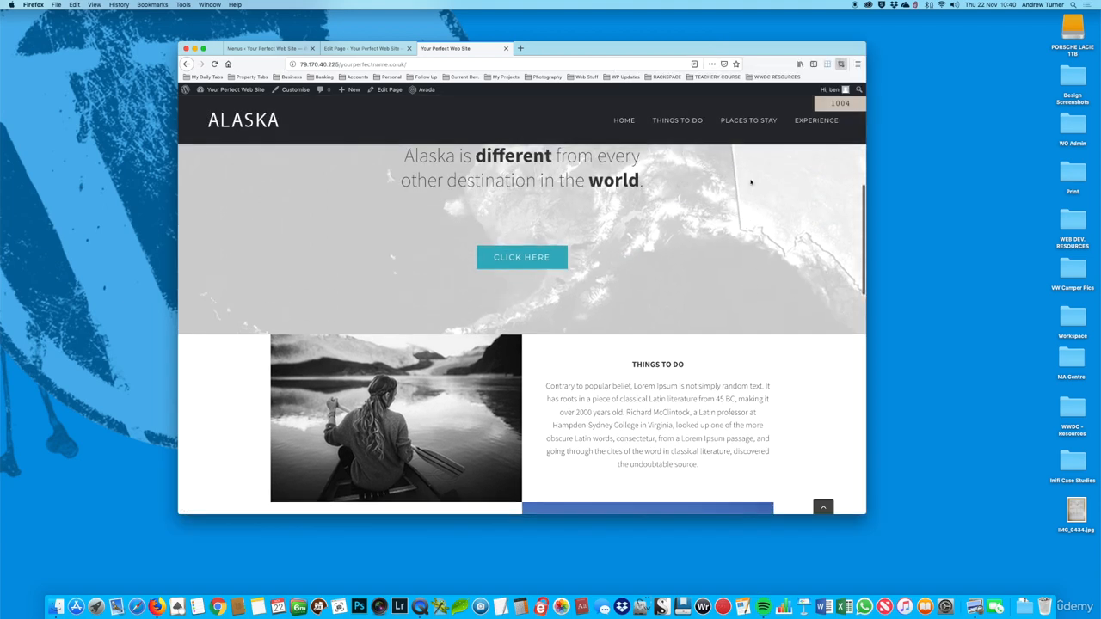
scroll(752, 184, "down", 1)
scroll(753, 184, "up", 5)
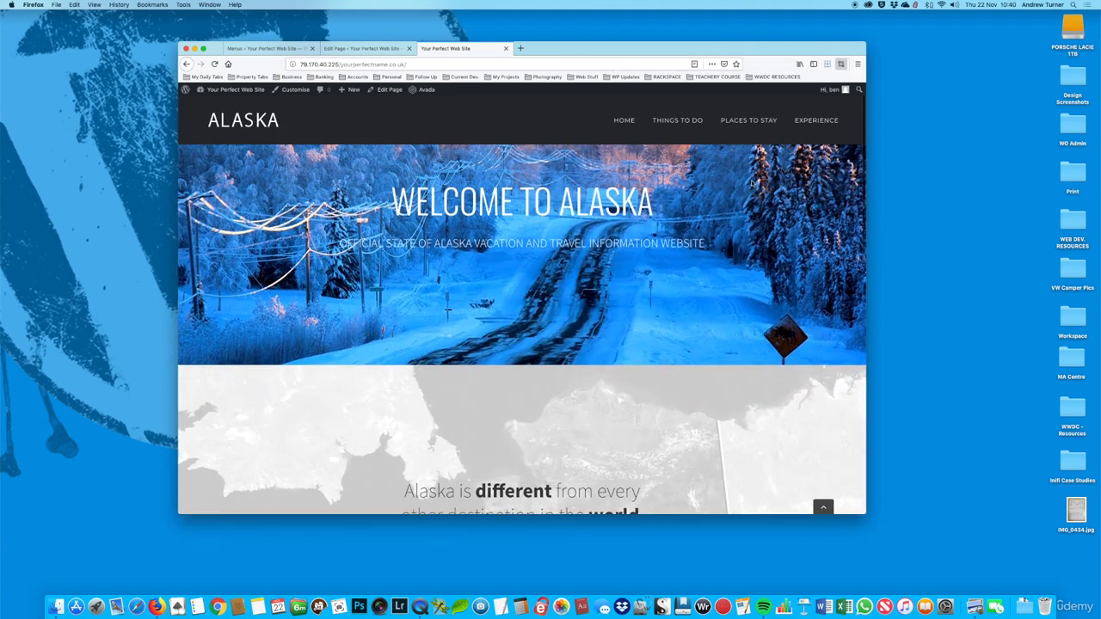
scroll(752, 183, "down", 2)
scroll(752, 183, "down", 5)
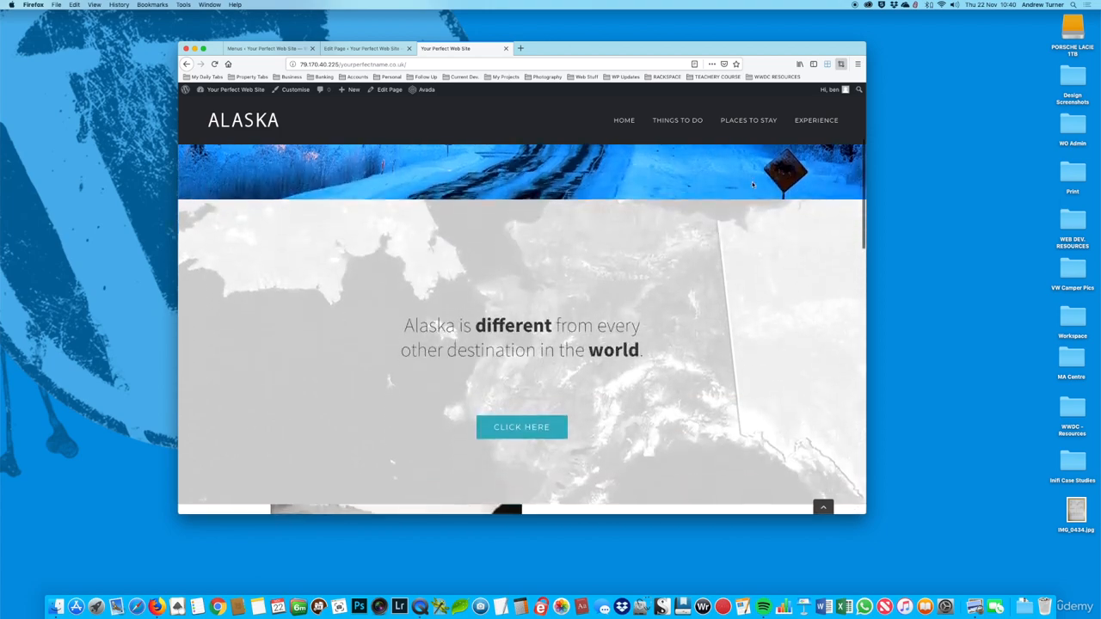
scroll(750, 186, "down", 4)
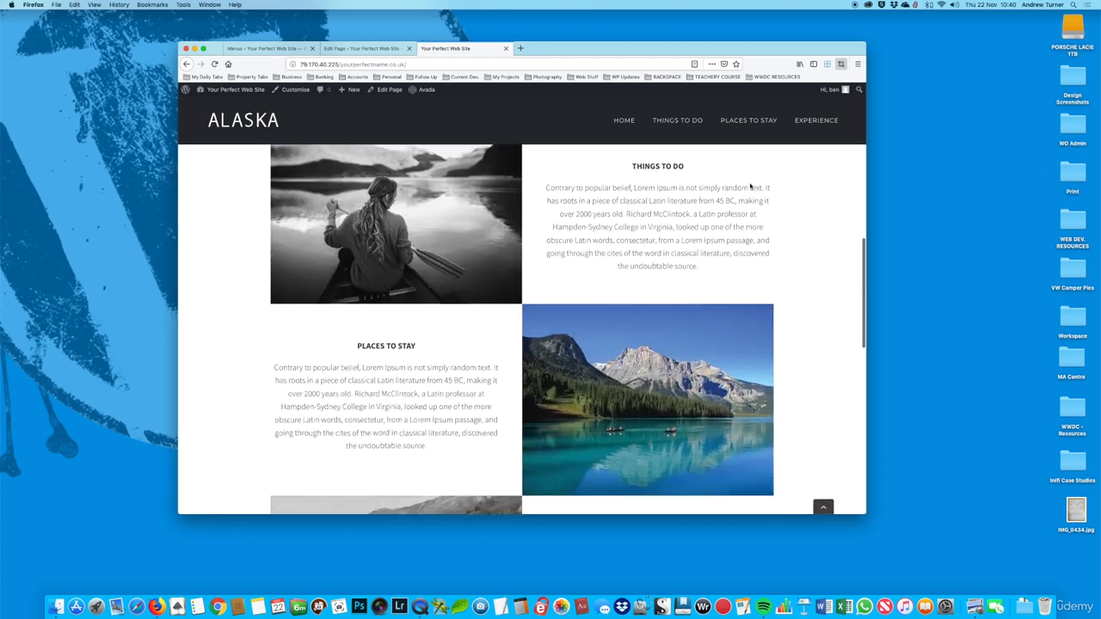
scroll(528, 258, "down", 6)
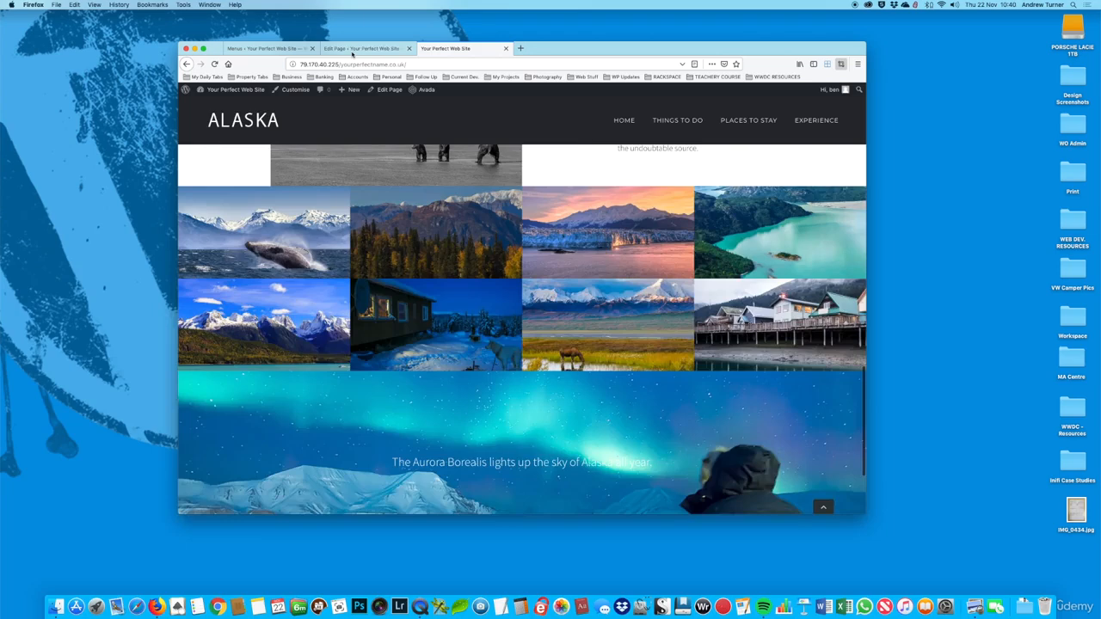
Step: Turn Small Screen visibility back on for the gallery's container in the Home page editor, save it and update the page
left_click(357, 49)
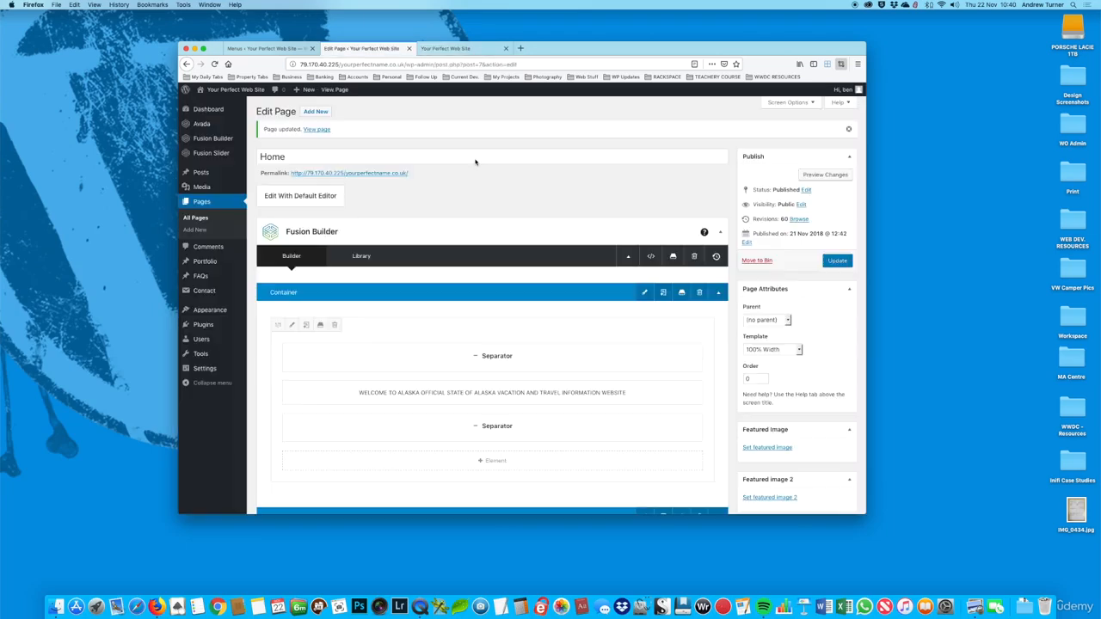
scroll(574, 228, "down", 5)
scroll(575, 228, "down", 10)
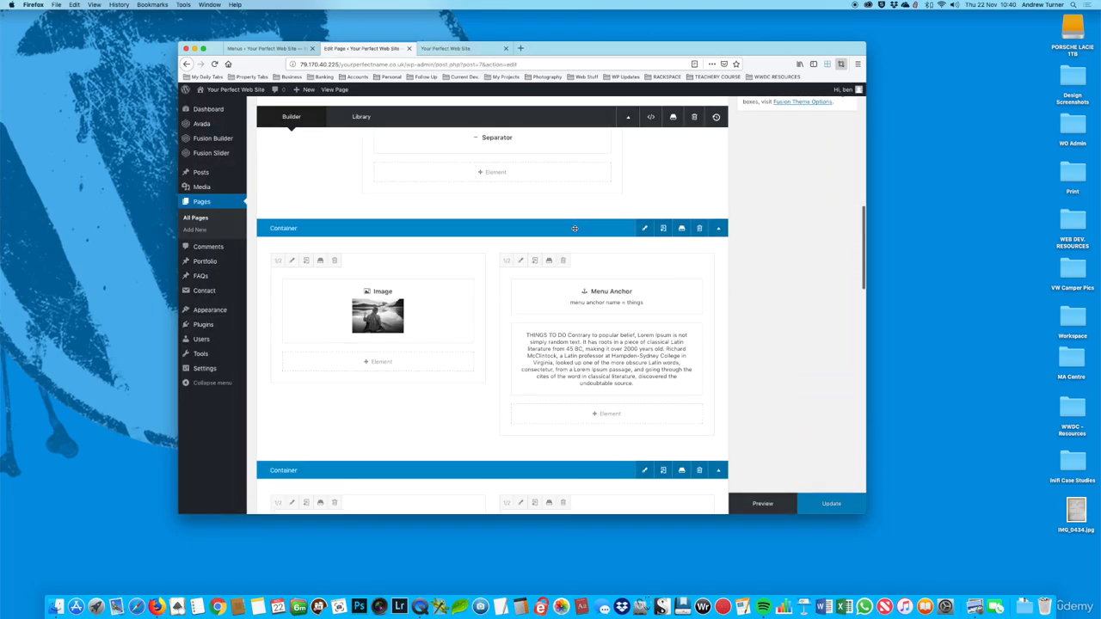
scroll(574, 230, "down", 5)
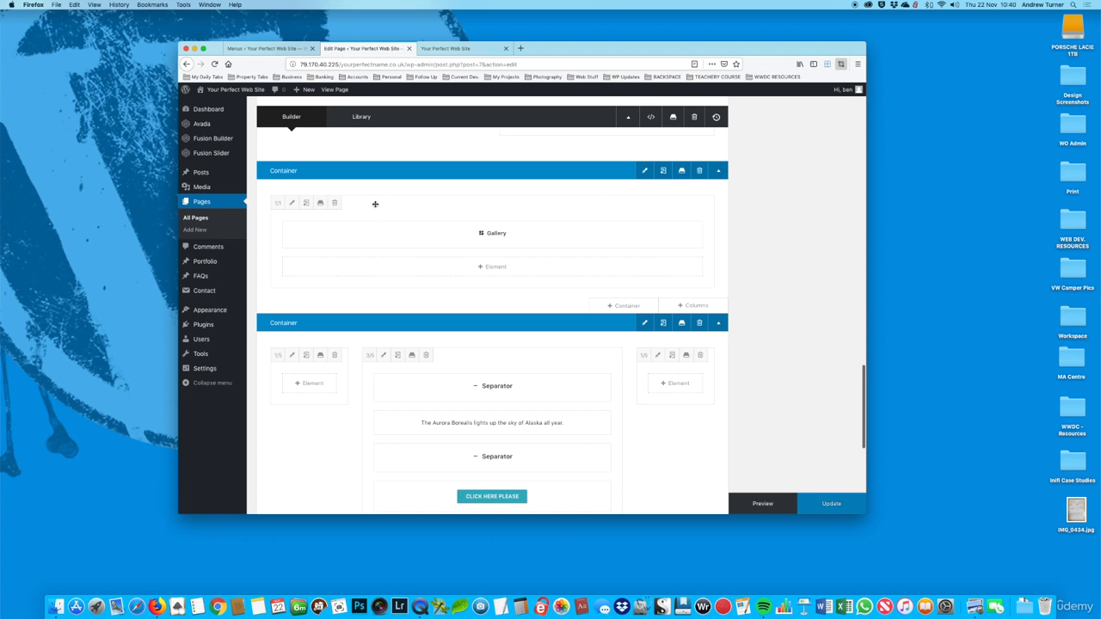
left_click(632, 176)
scroll(553, 255, "down", 1)
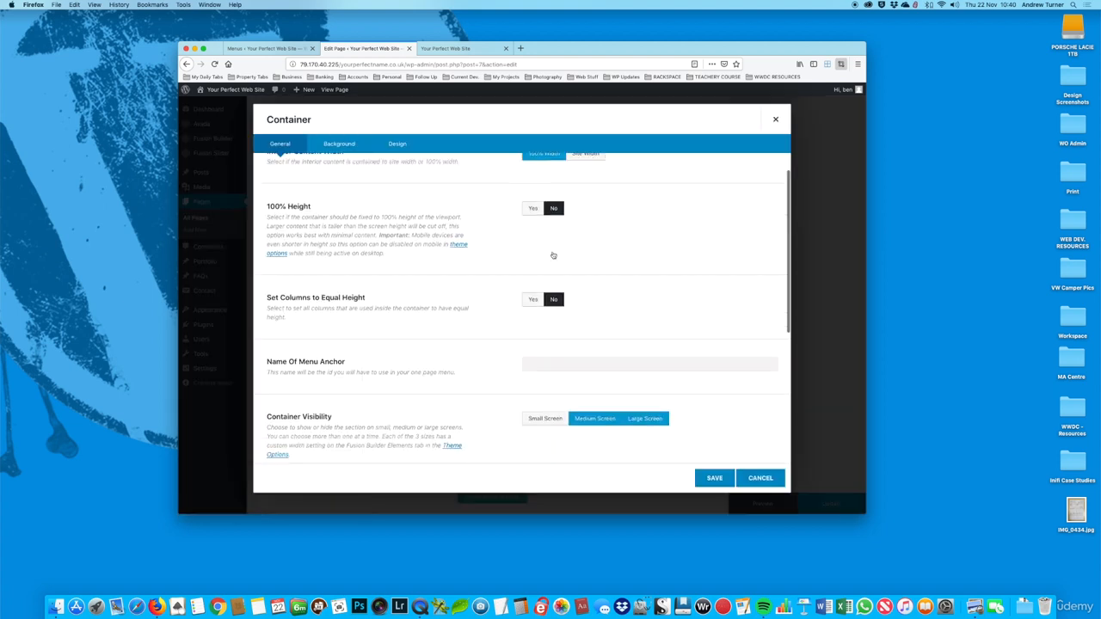
scroll(553, 256, "down", 3)
left_click(542, 313)
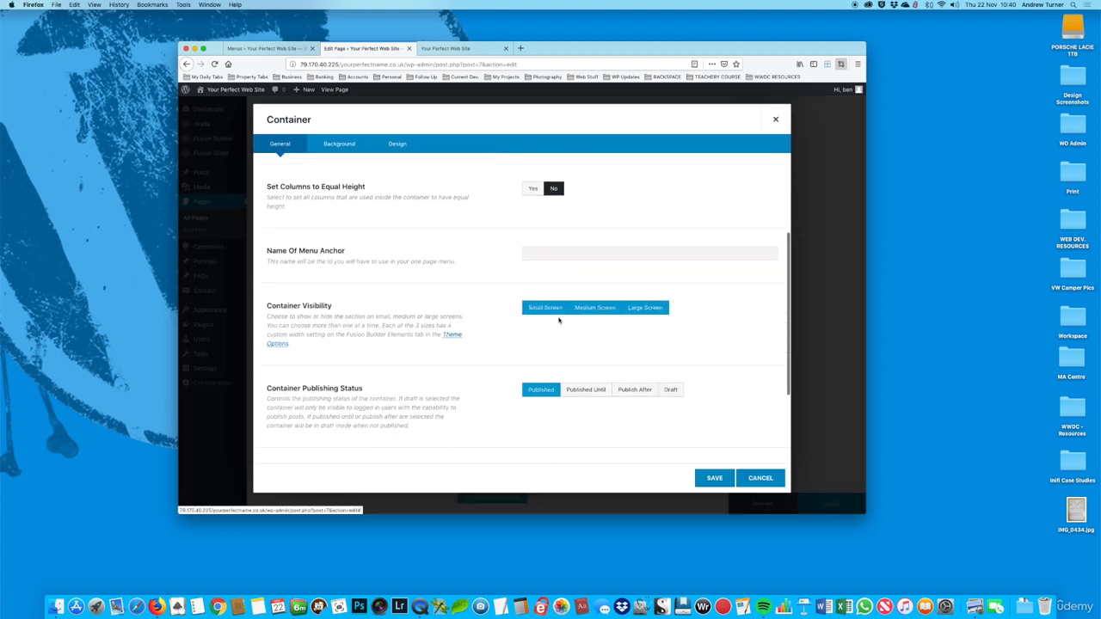
left_click(711, 481)
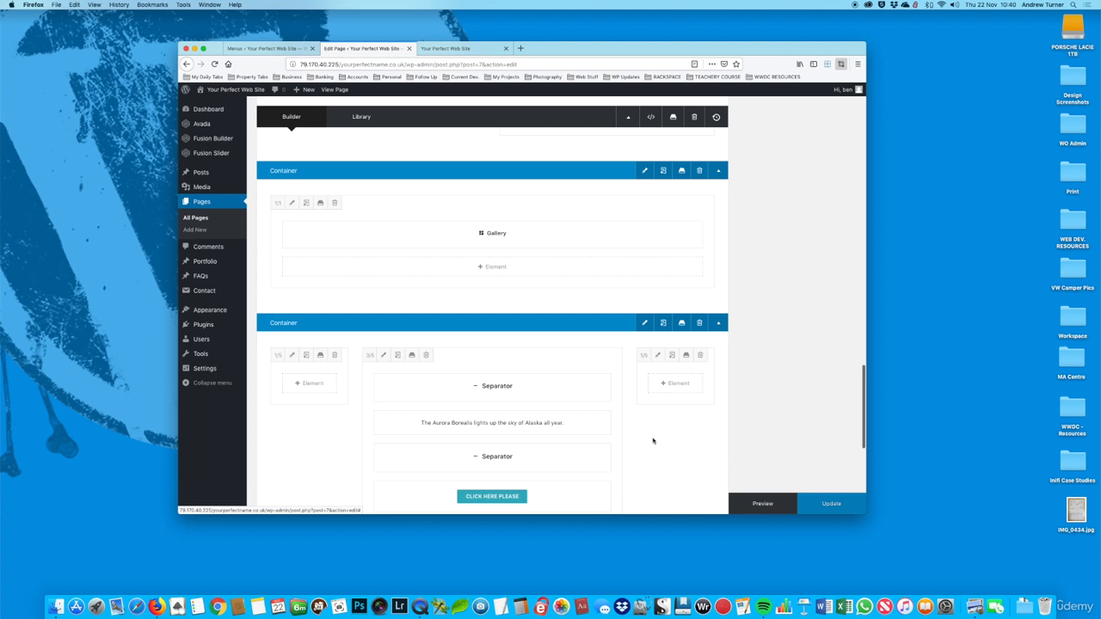
scroll(560, 327, "down", 1)
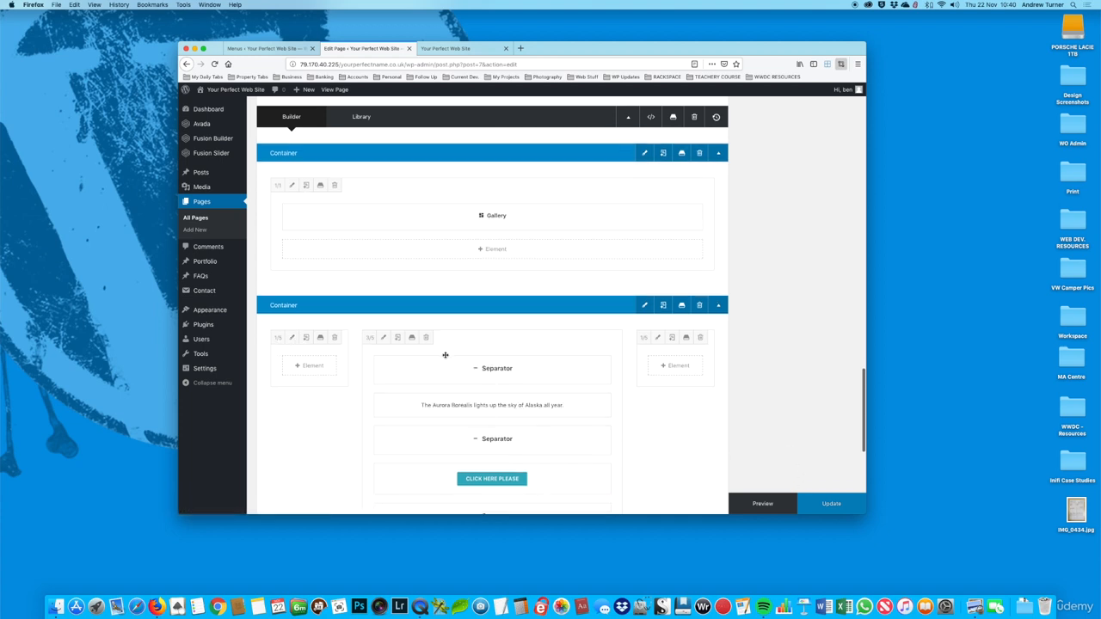
left_click(805, 508)
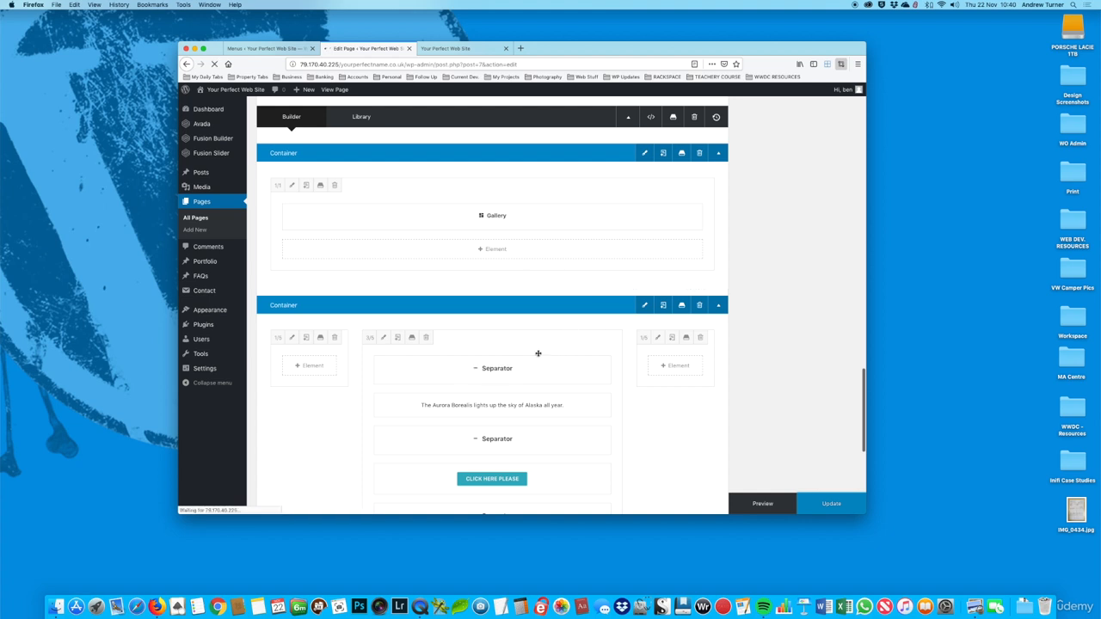
scroll(597, 203, "up", 1)
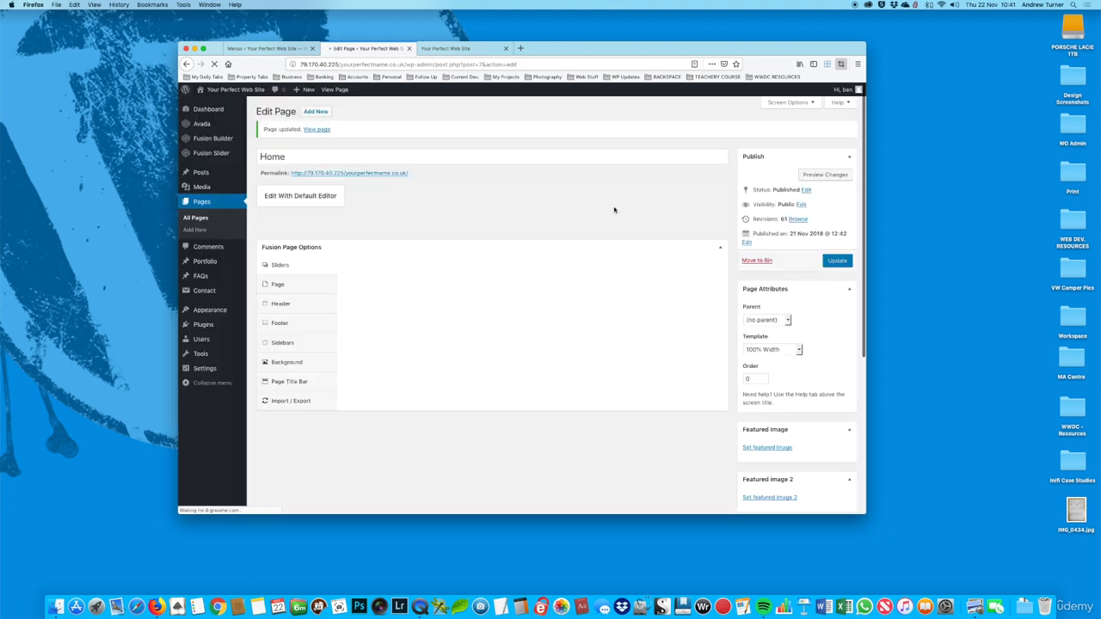
Step: Look over the live home page again, through its content sections and gallery, and return to the Welcome to Alaska banner
left_click(447, 52)
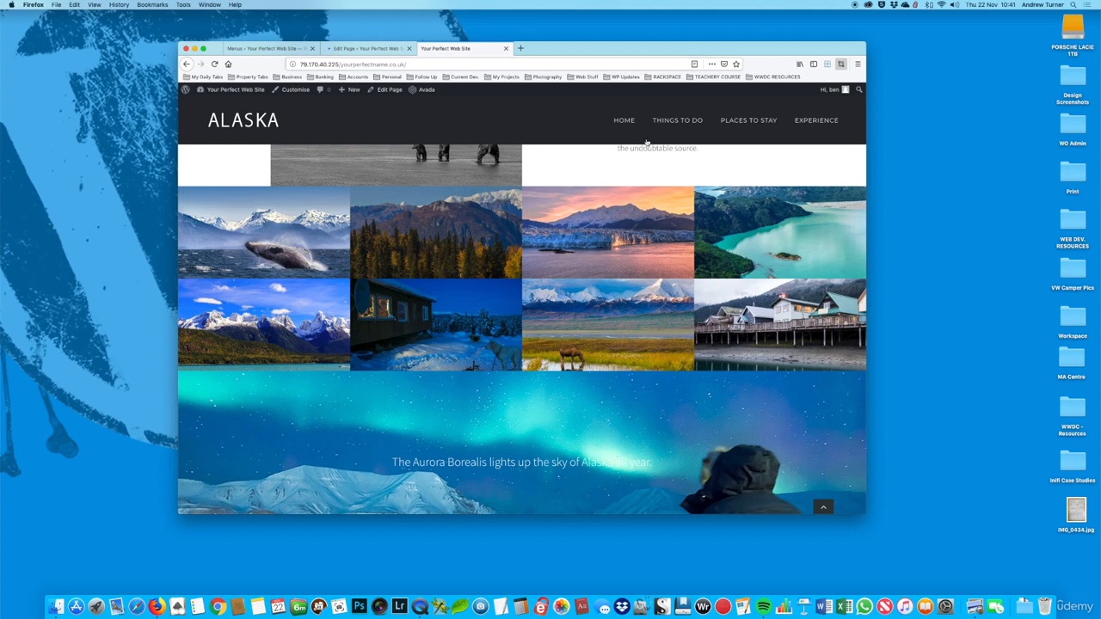
scroll(646, 142, "up", 15)
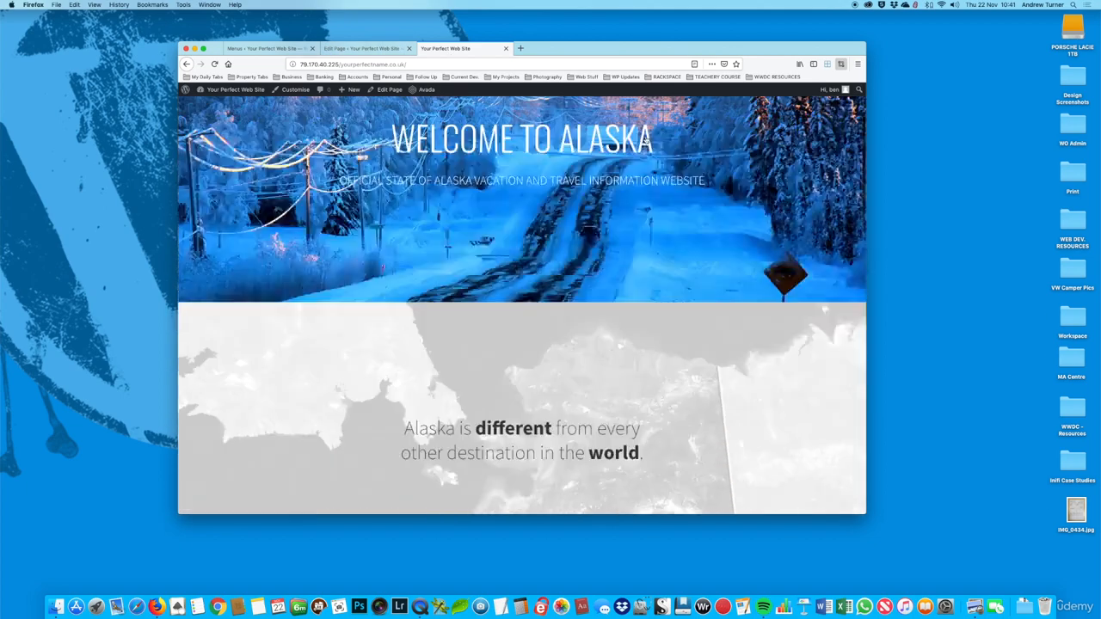
scroll(646, 142, "down", 6)
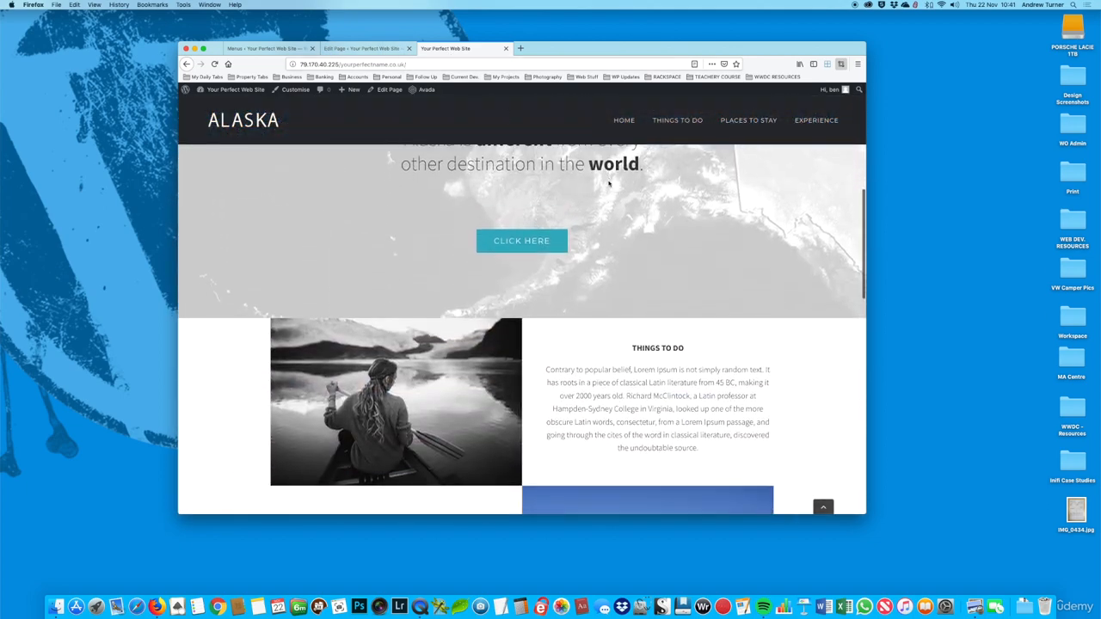
scroll(609, 183, "down", 8)
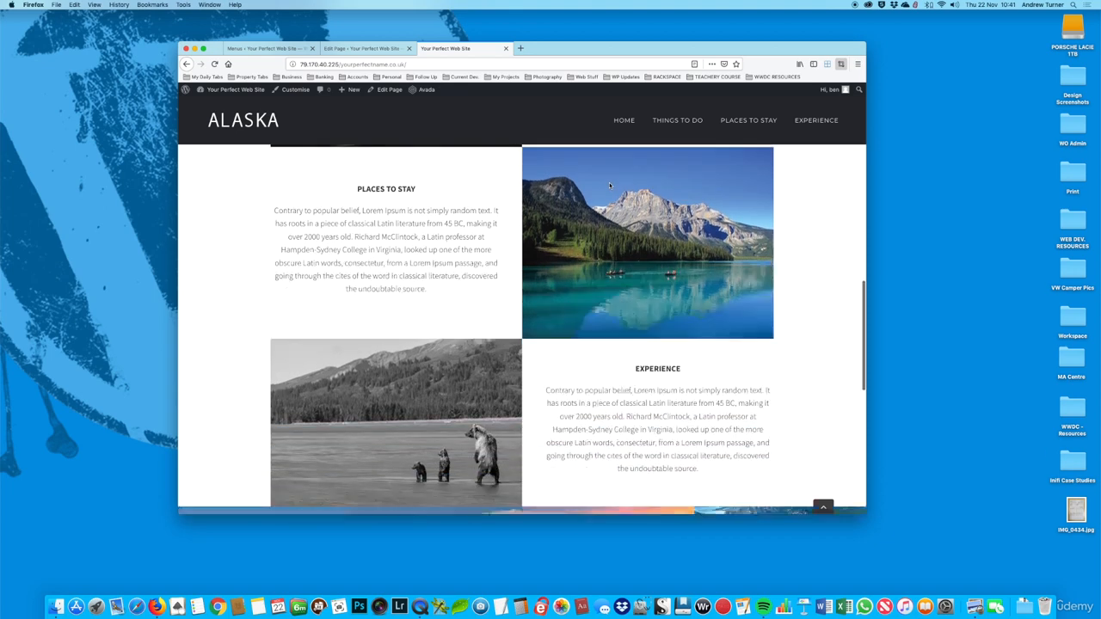
scroll(609, 184, "down", 3)
scroll(609, 184, "up", 17)
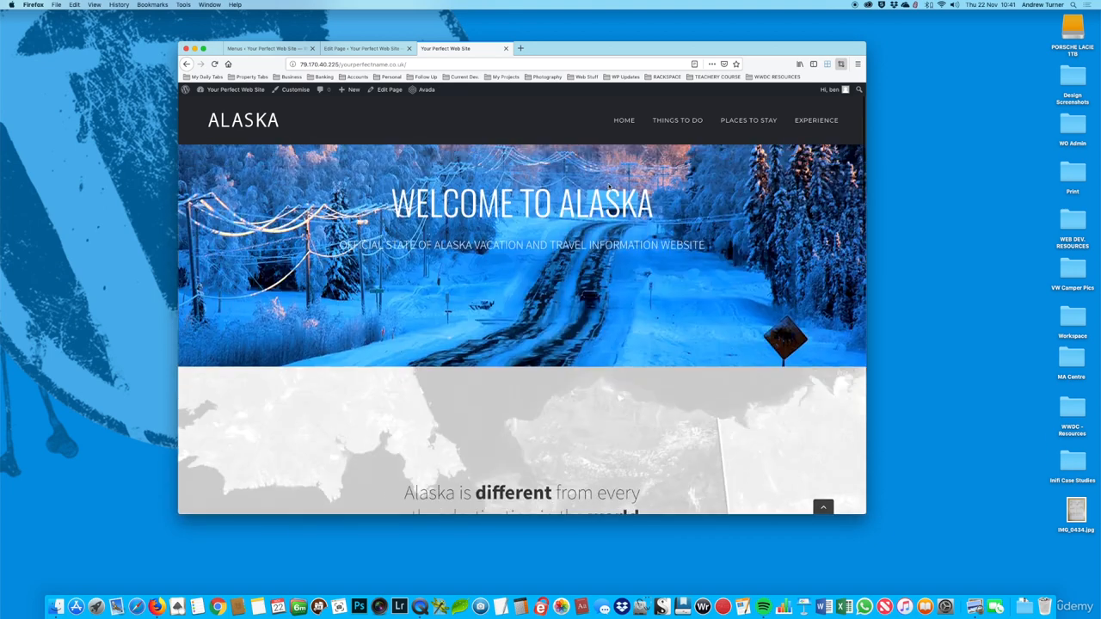
scroll(608, 187, "up", 1)
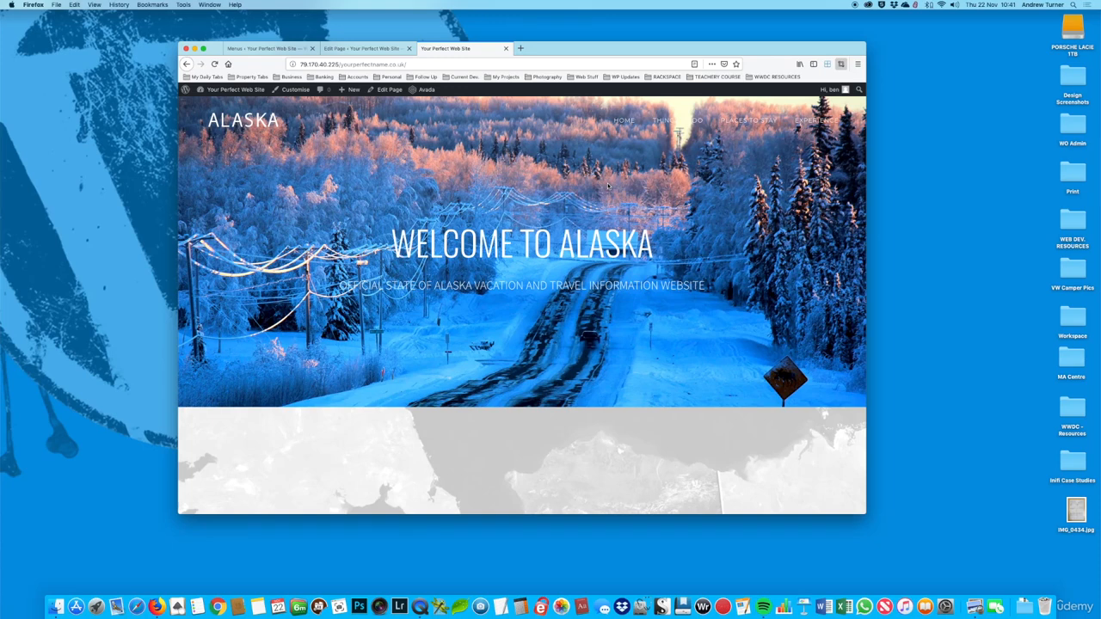
Step: Go back to the WordPress admin, view the list of all pages and open the installed plugins list
left_click(361, 49)
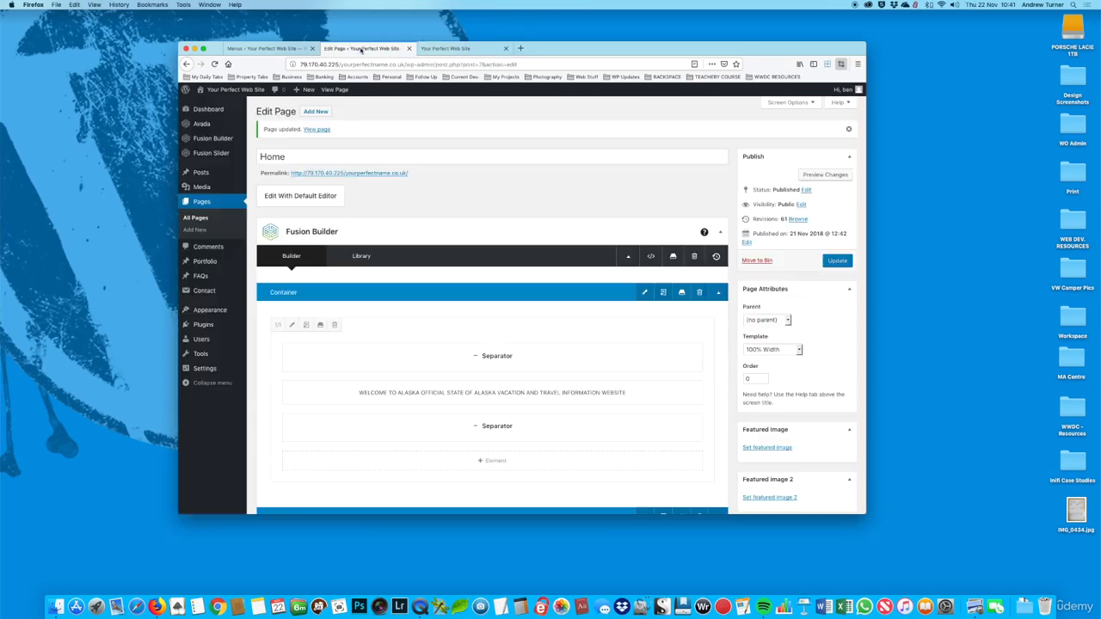
scroll(399, 204, "down", 2)
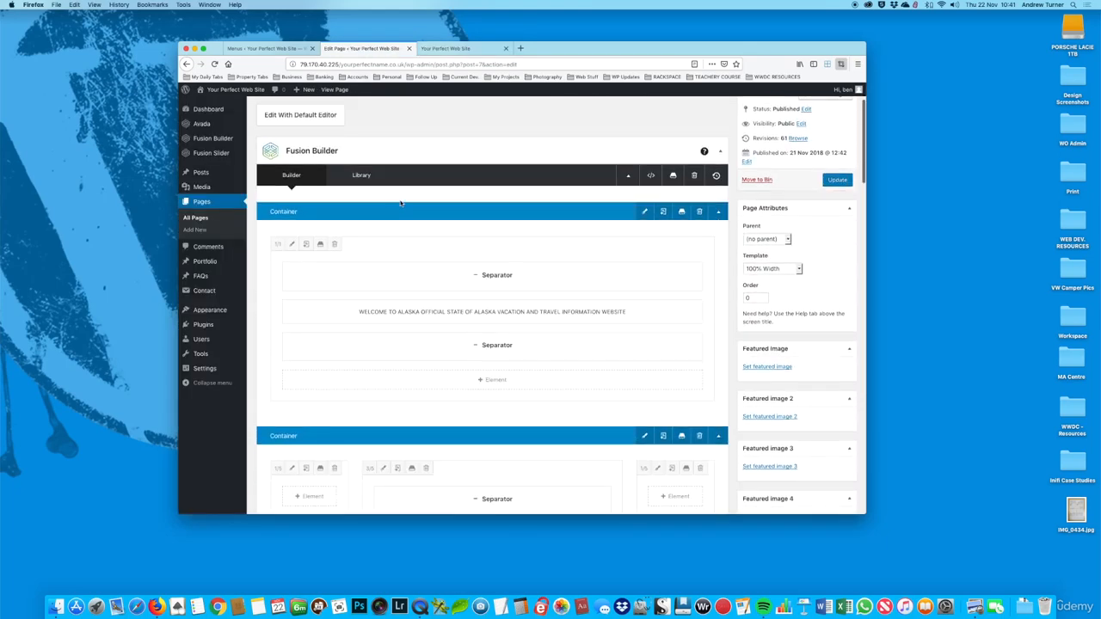
left_click(197, 219)
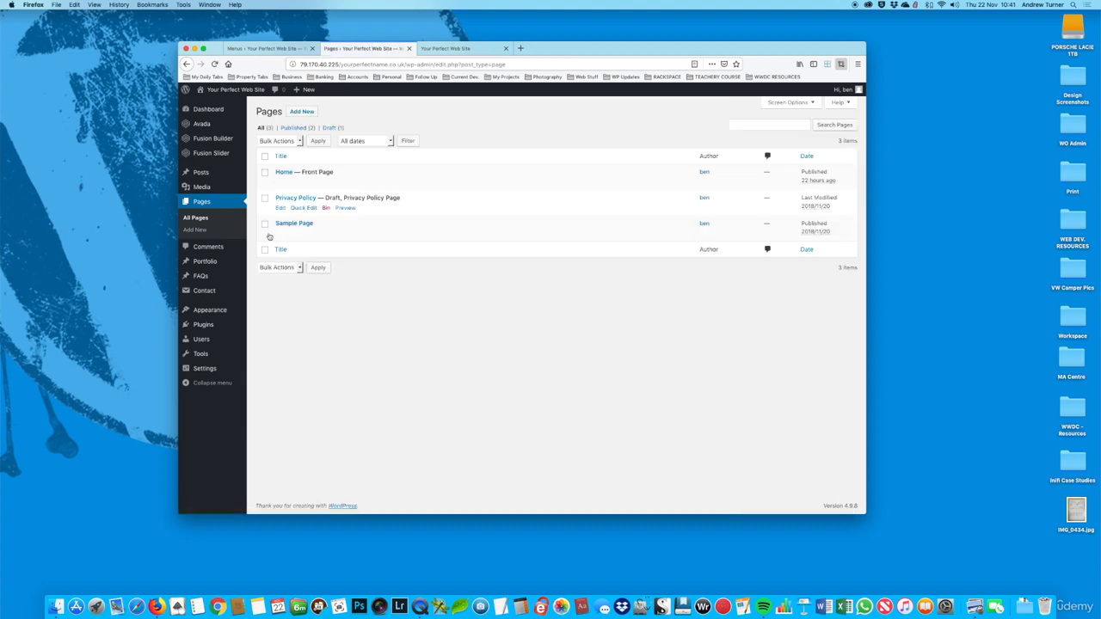
left_click(207, 326)
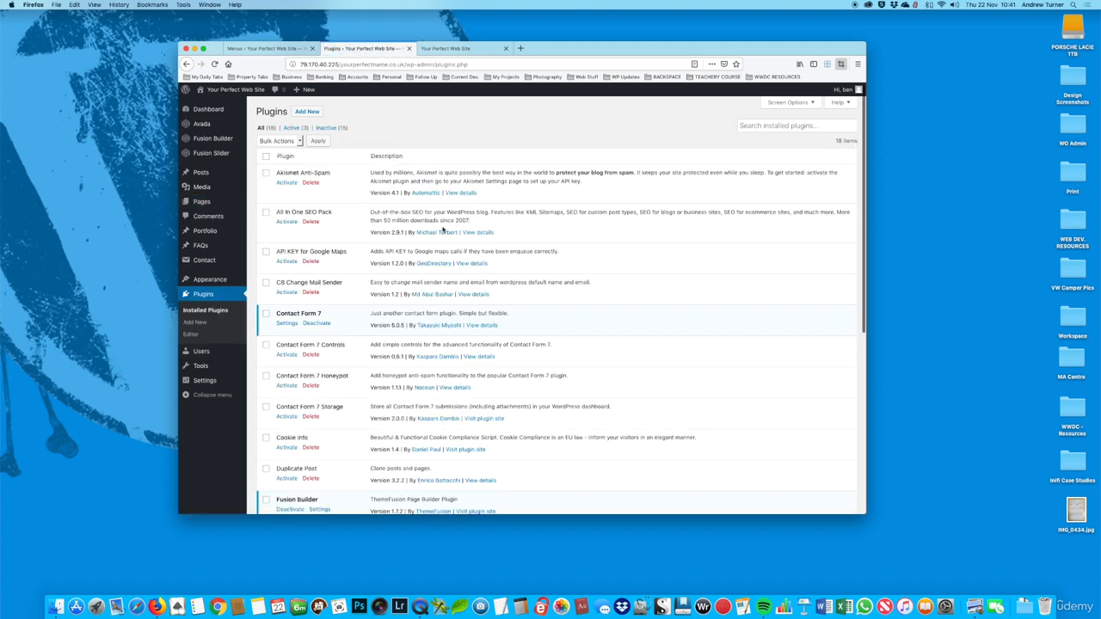
Step: Activate the Duplicate Post plugin
scroll(413, 275, "down", 3)
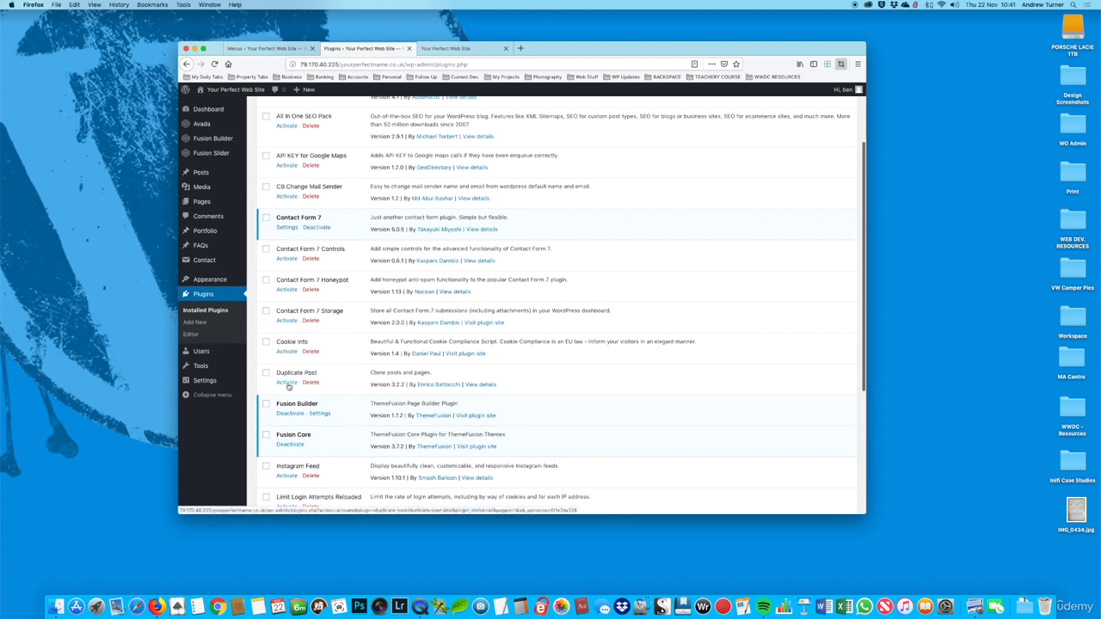
left_click(288, 383)
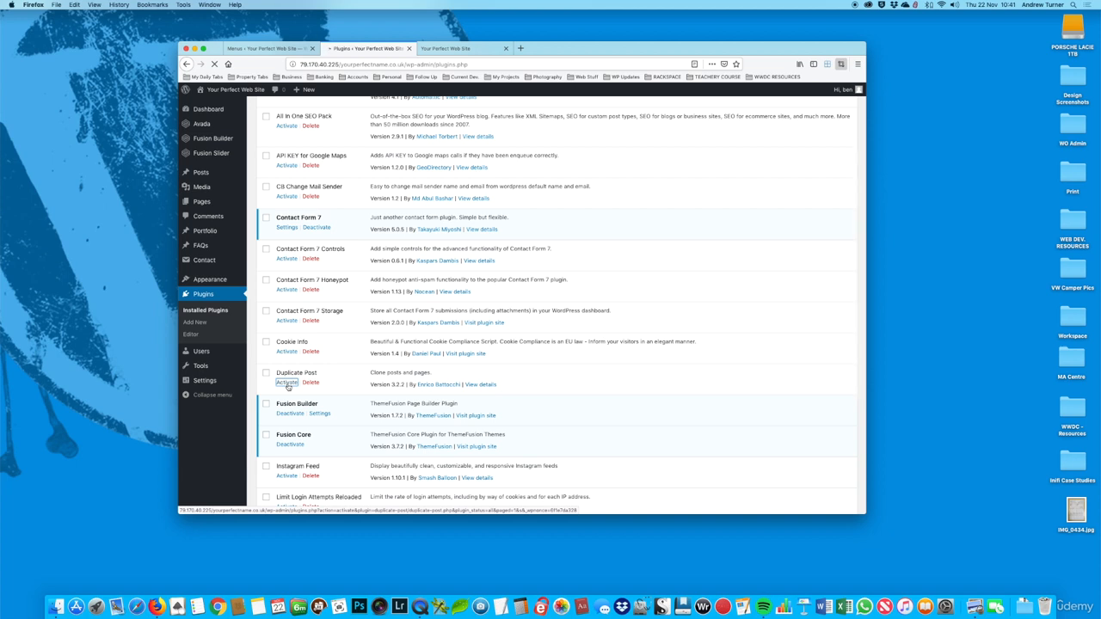
scroll(288, 385, "down", 3)
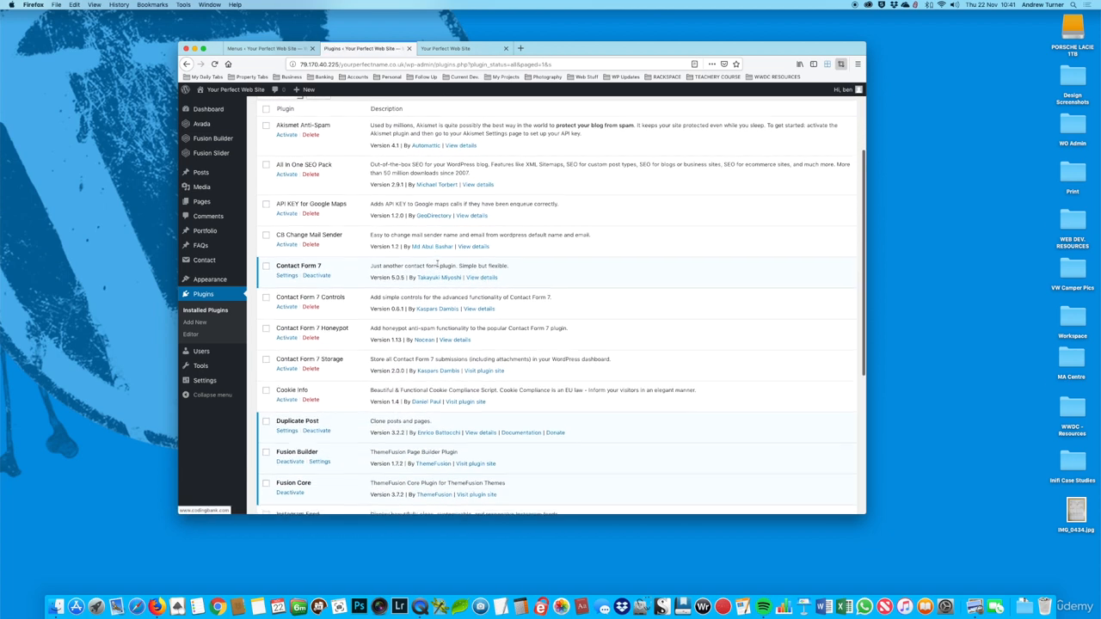
Step: Bulk-activate the Contact Form 7 Controls, Contact Form 7 Honeypot and Contact Form 7 Storage plugins
scroll(438, 264, "down", 1)
left_click(265, 250)
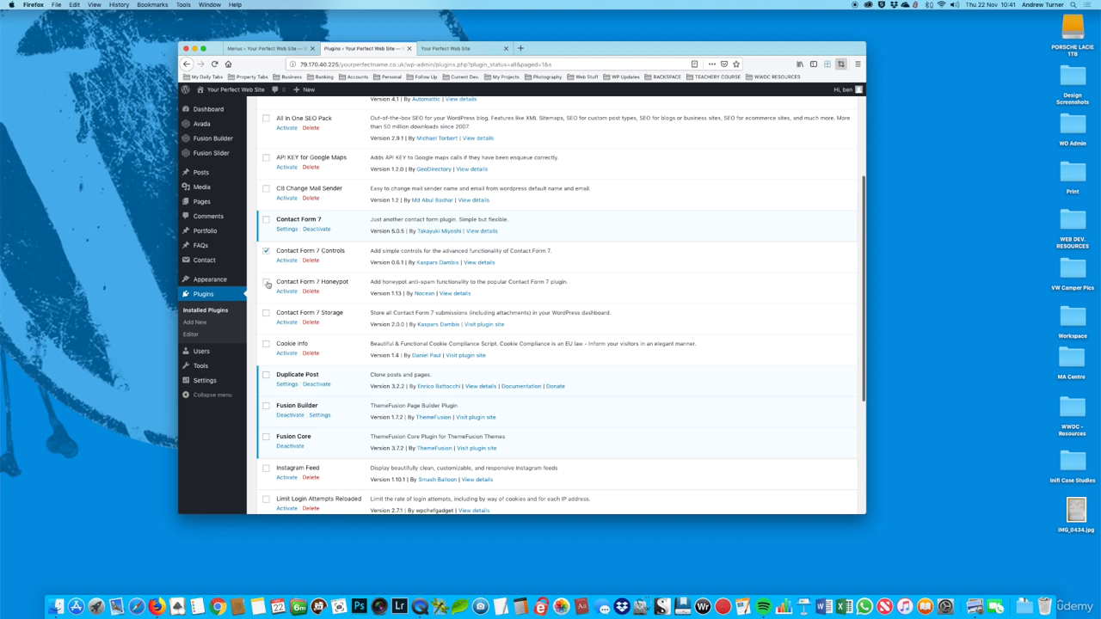
left_click(267, 314)
scroll(294, 311, "down", 1)
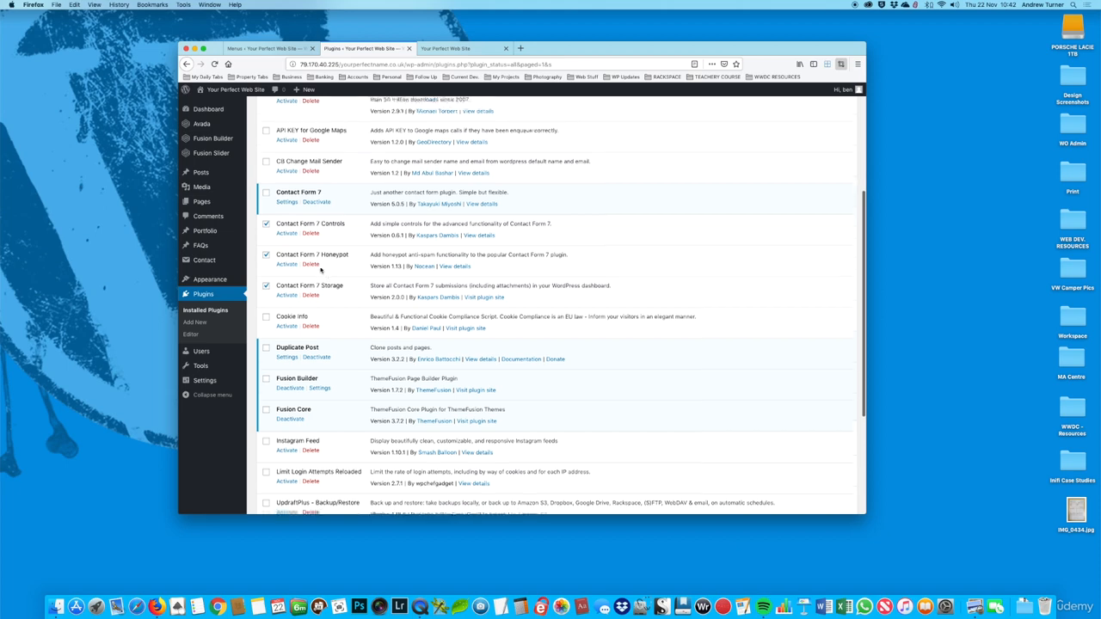
scroll(302, 260, "up", 1)
left_click(266, 243)
scroll(271, 241, "up", 5)
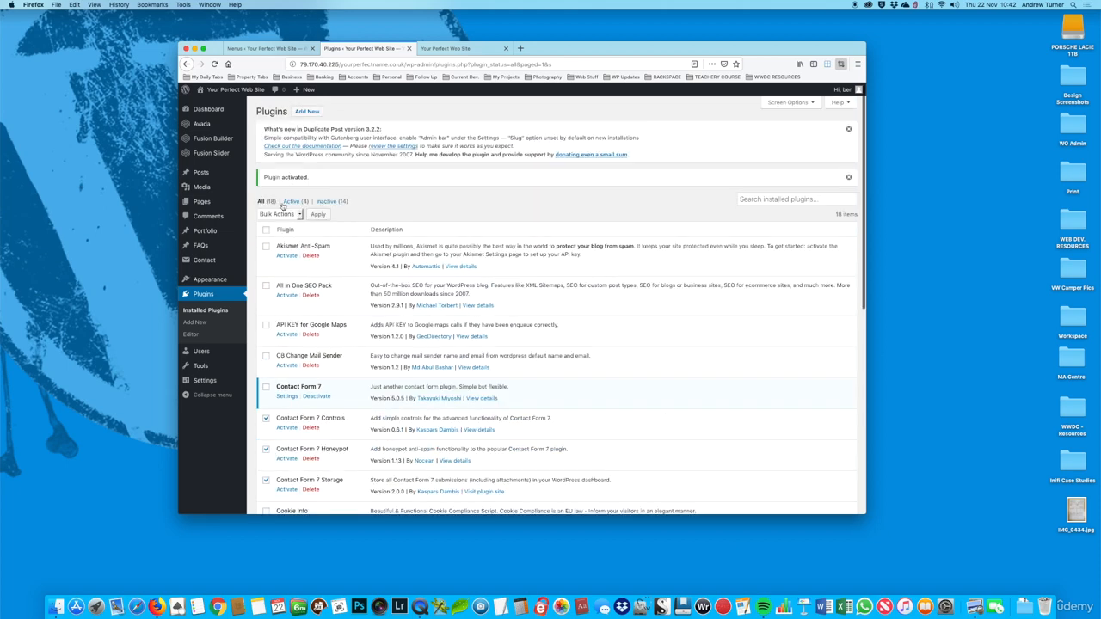
left_click(278, 214)
left_click(275, 220)
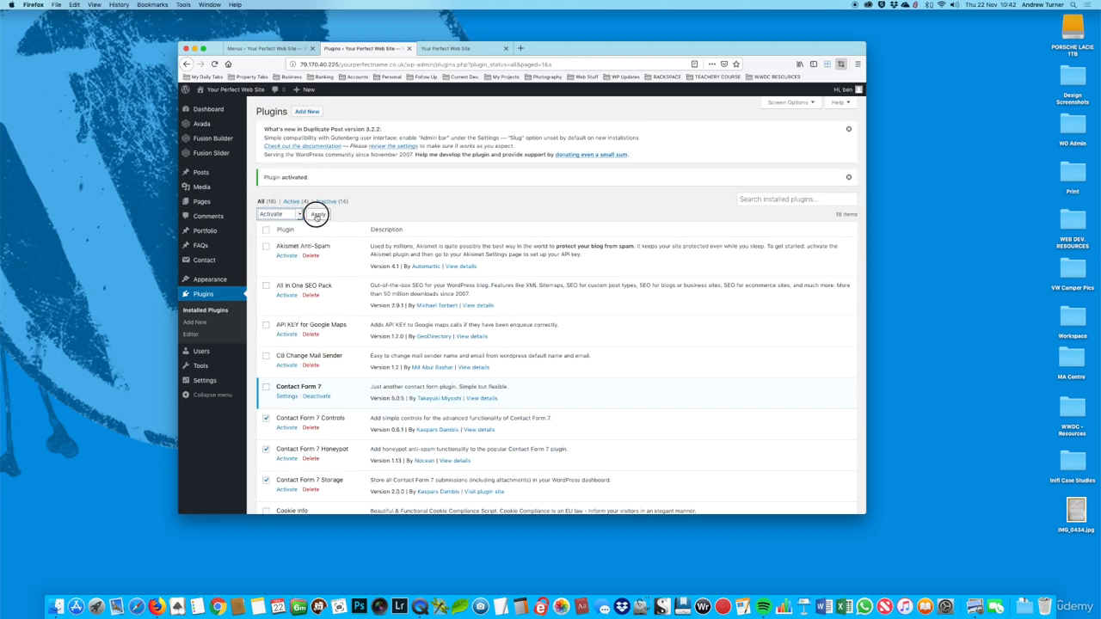
left_click(318, 214)
scroll(442, 233, "down", 3)
scroll(445, 232, "down", 1)
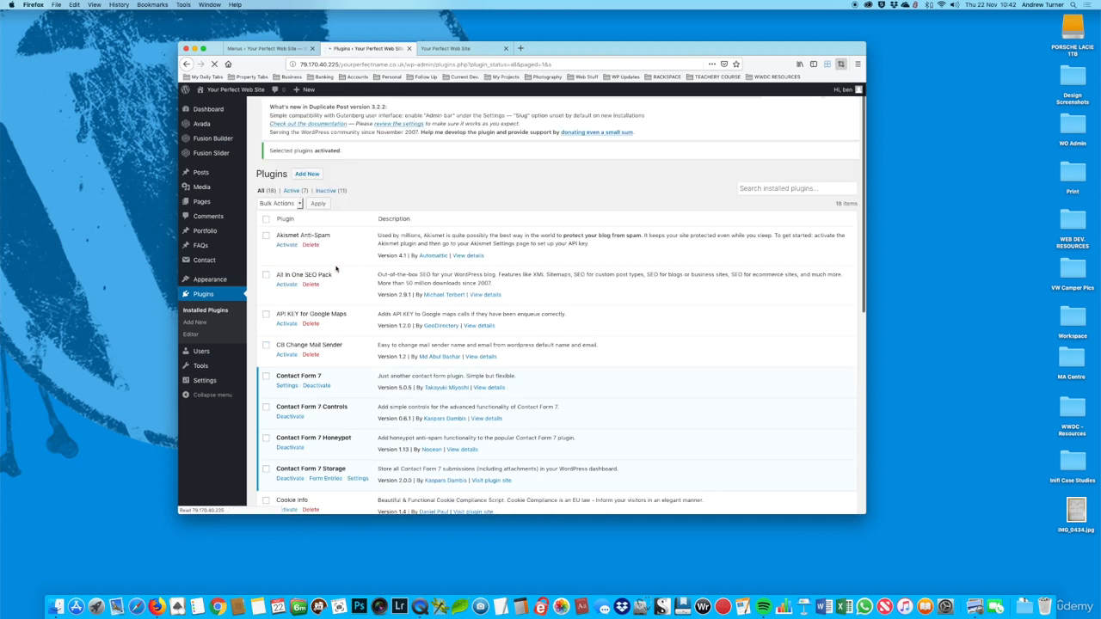
scroll(342, 276, "down", 2)
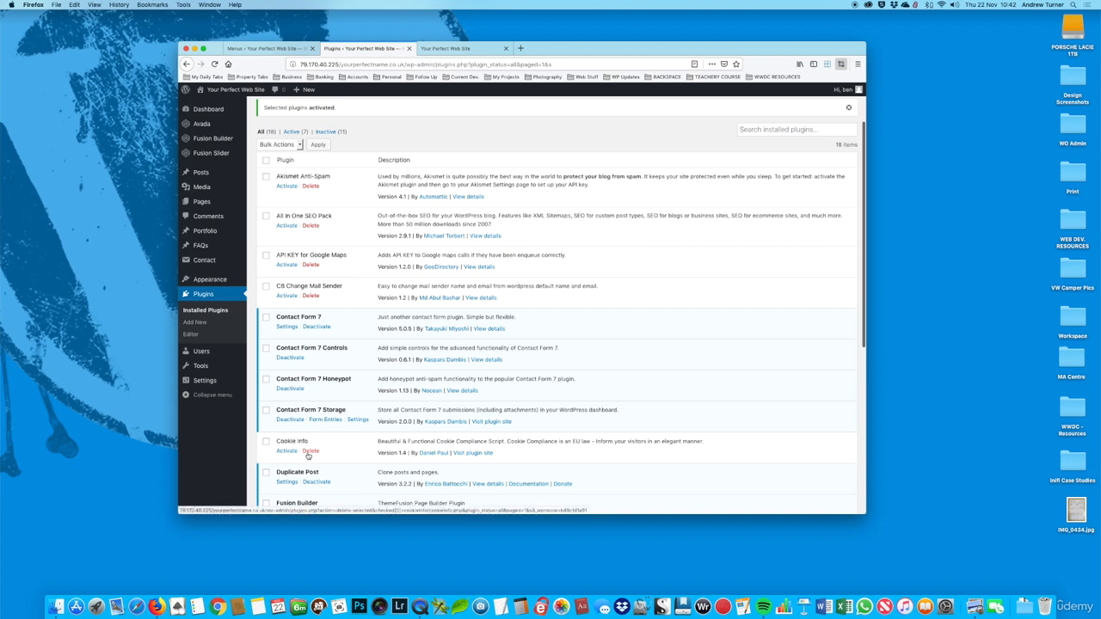
Step: Copy the Home page to a new draft, title the copy Contact and publish it
left_click(205, 203)
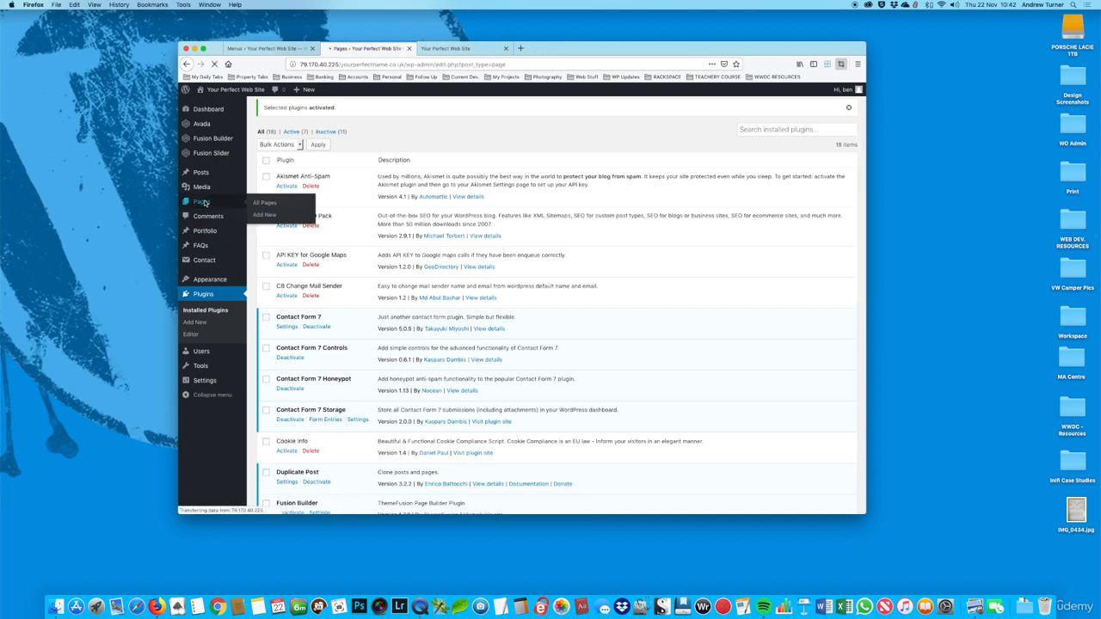
mouse_move(310, 233)
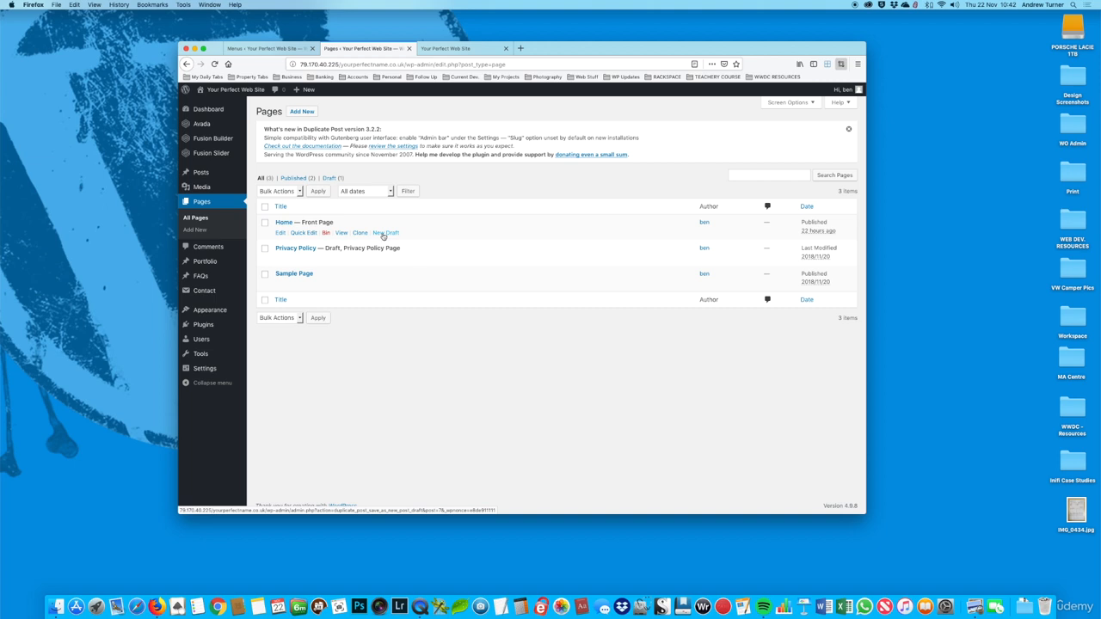
left_click(384, 234)
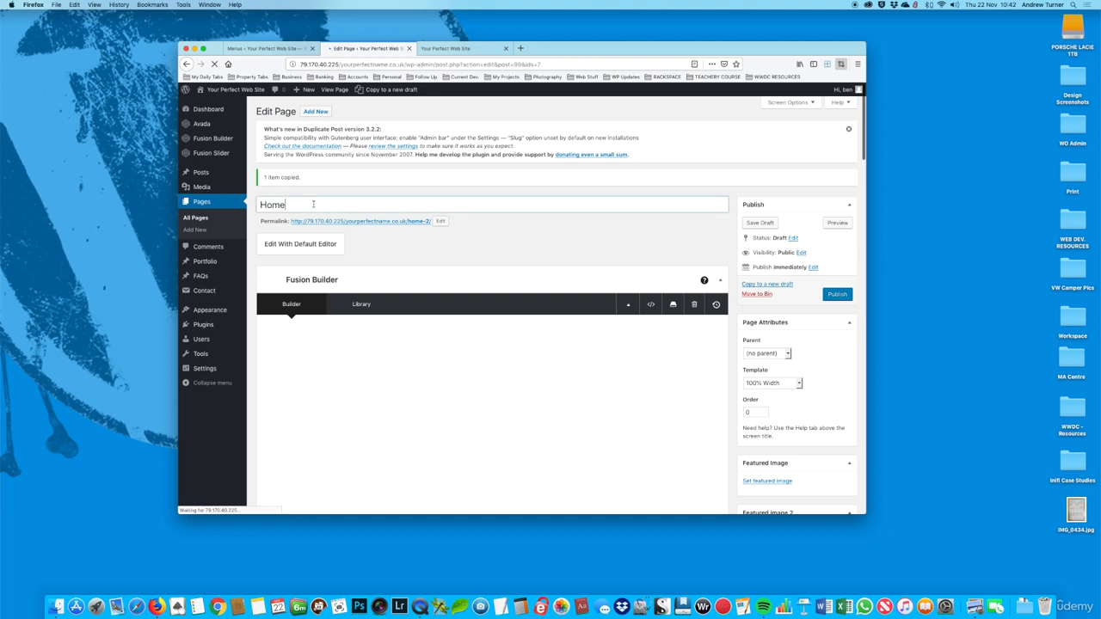
type("Contact")
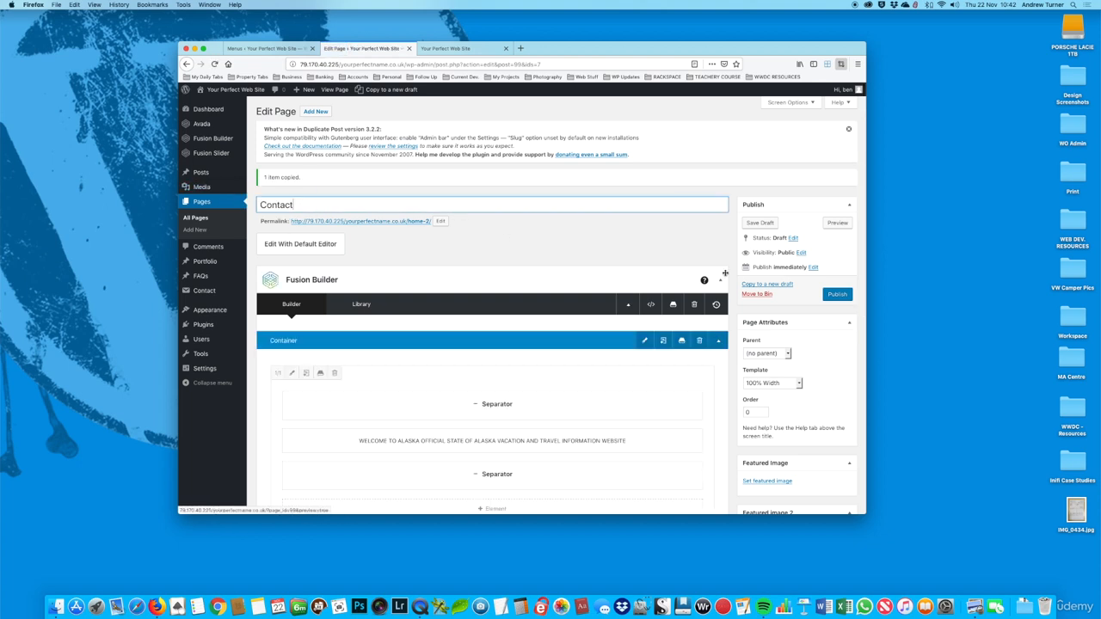
left_click(833, 295)
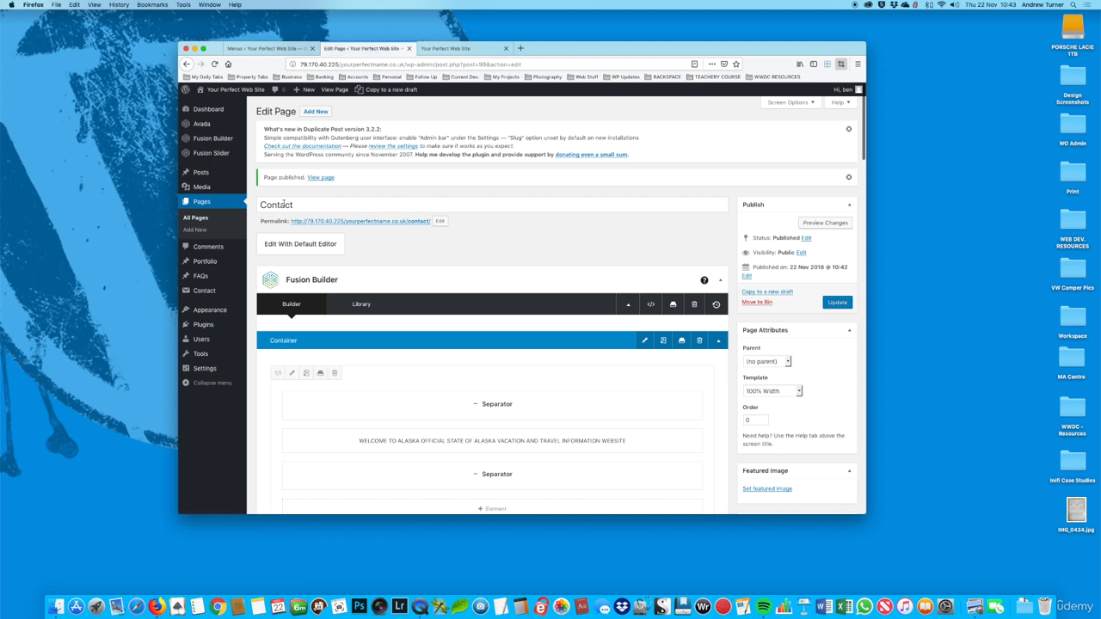
Step: Reload the live site, open its Contact page and look through it from the banner down to the footer
left_click(456, 49)
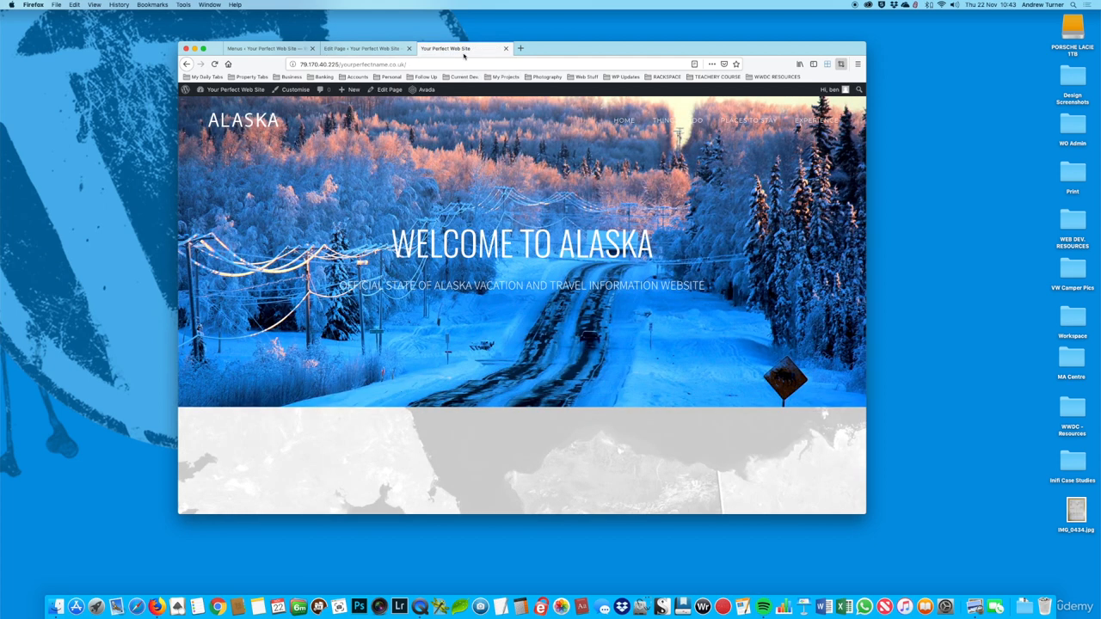
left_click(216, 64)
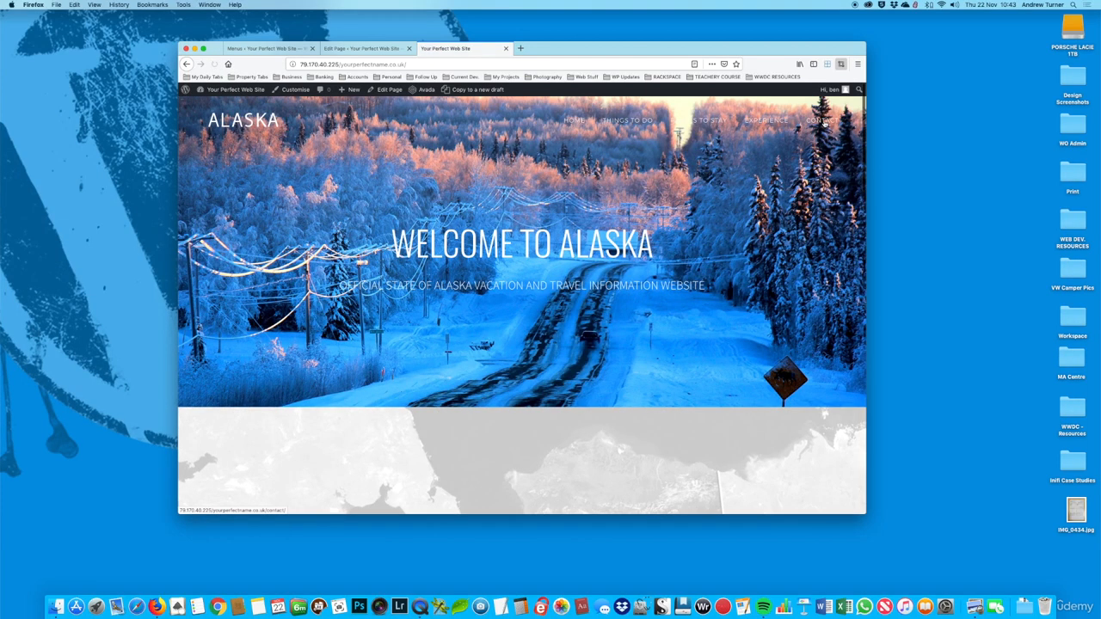
scroll(830, 124, "down", 5)
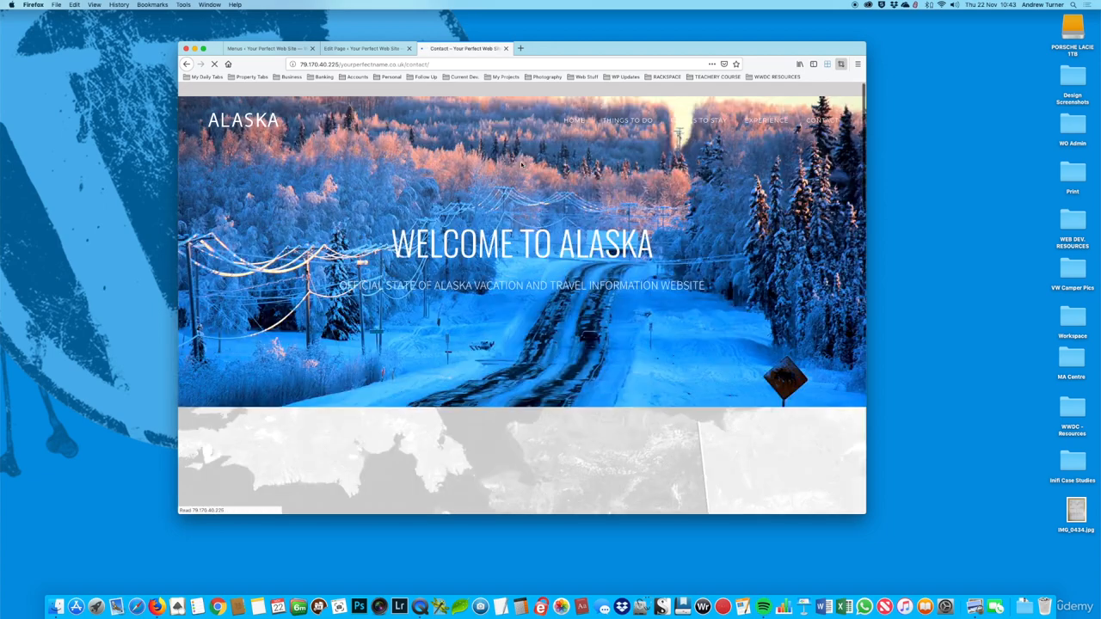
scroll(553, 272, "down", 10)
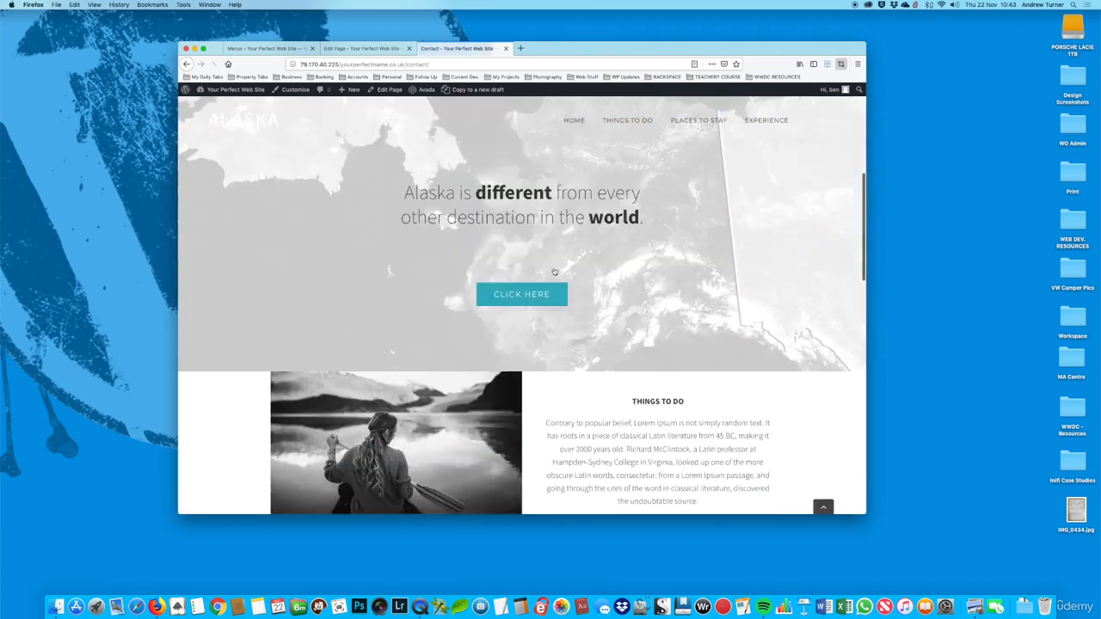
scroll(553, 272, "down", 15)
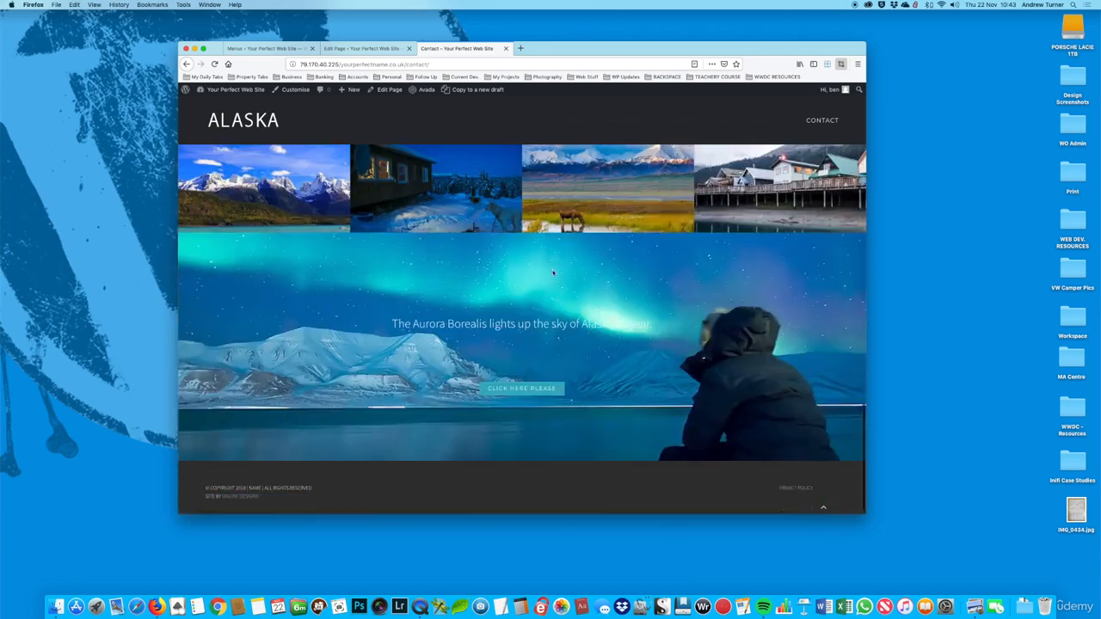
scroll(551, 278, "up", 20)
Step: Examine the Contact page's containers in the page editor and compare them with the live Contact page
left_click(361, 48)
scroll(543, 327, "down", 5)
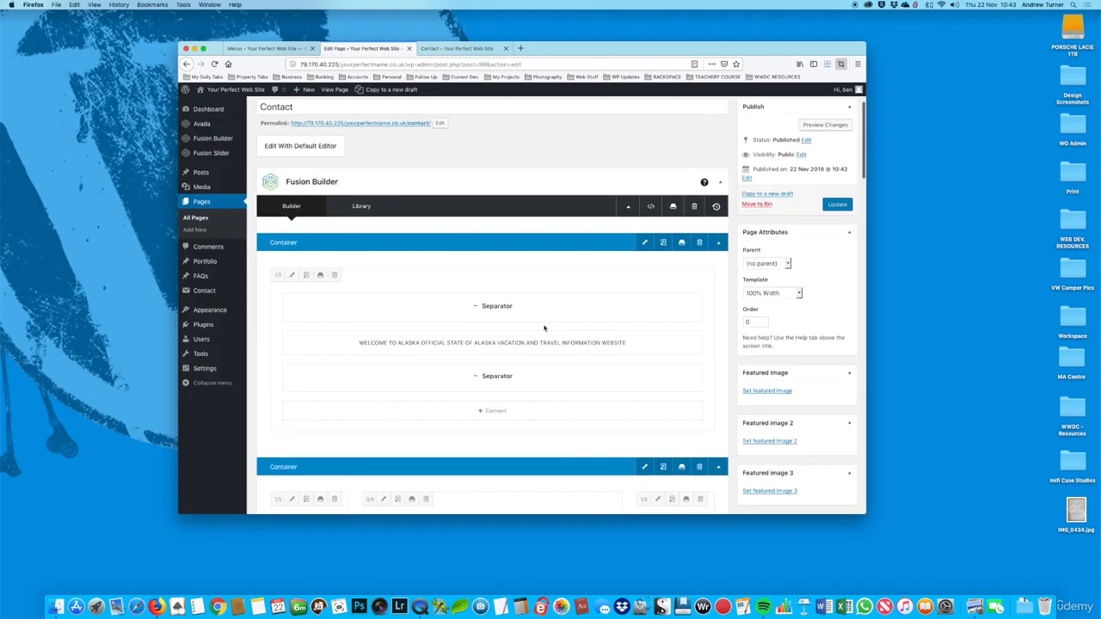
scroll(543, 327, "down", 3)
scroll(543, 327, "up", 8)
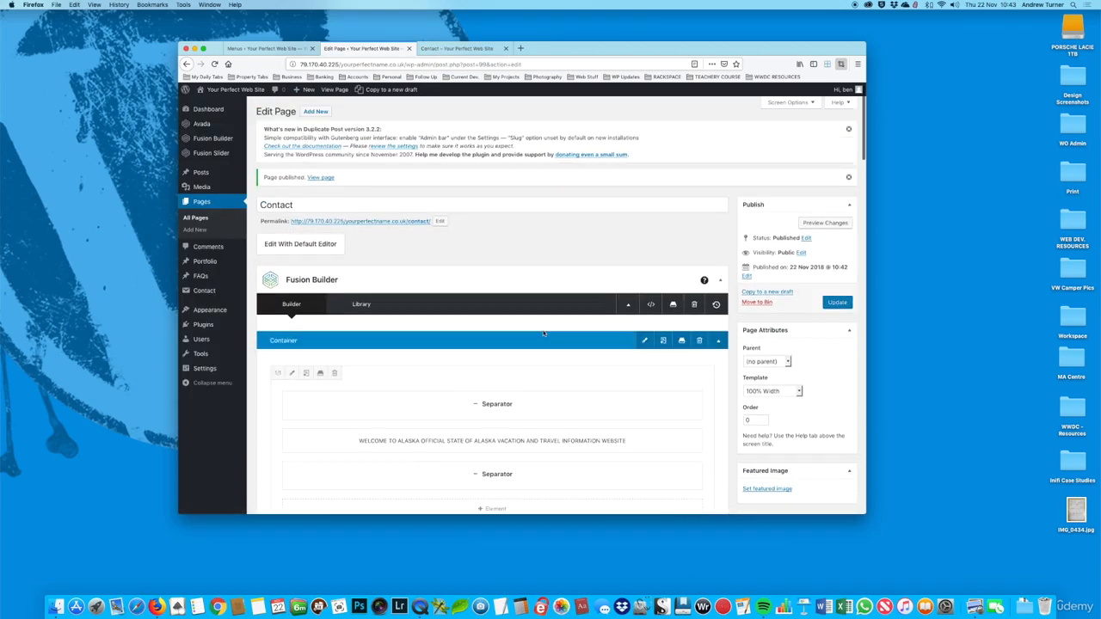
scroll(543, 330, "down", 3)
scroll(543, 330, "up", 4)
scroll(542, 330, "down", 8)
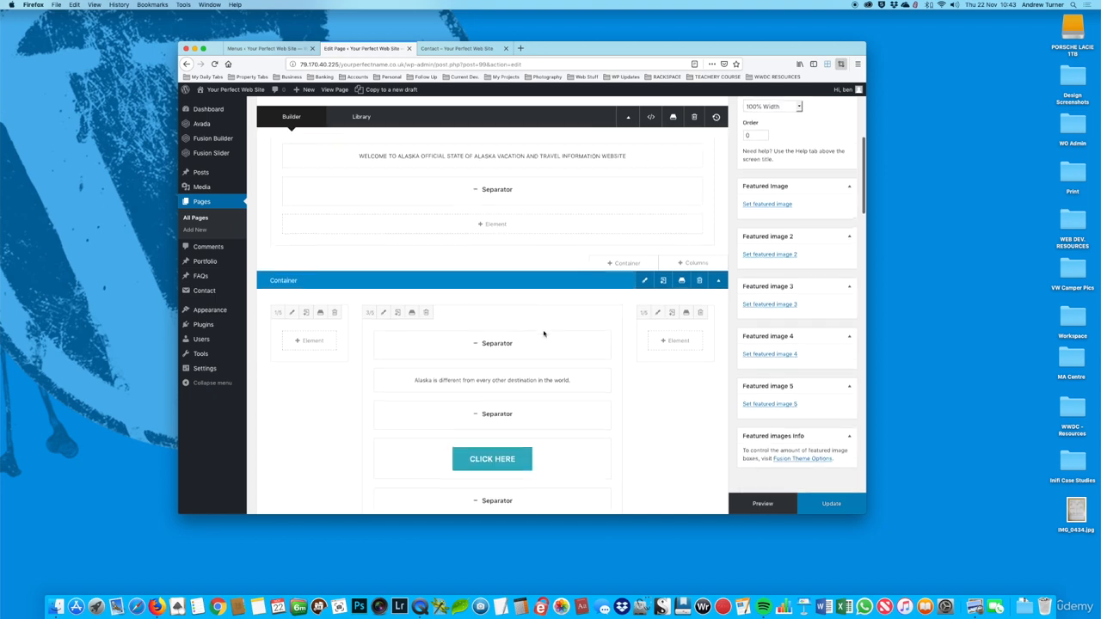
scroll(542, 332, "down", 1)
left_click(457, 46)
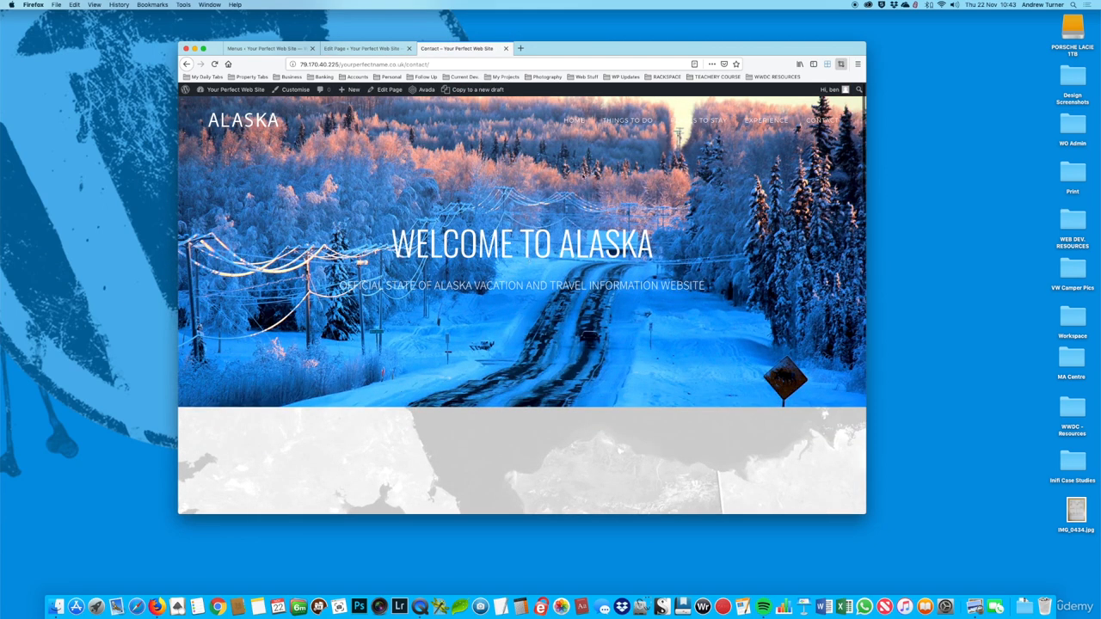
left_click(379, 49)
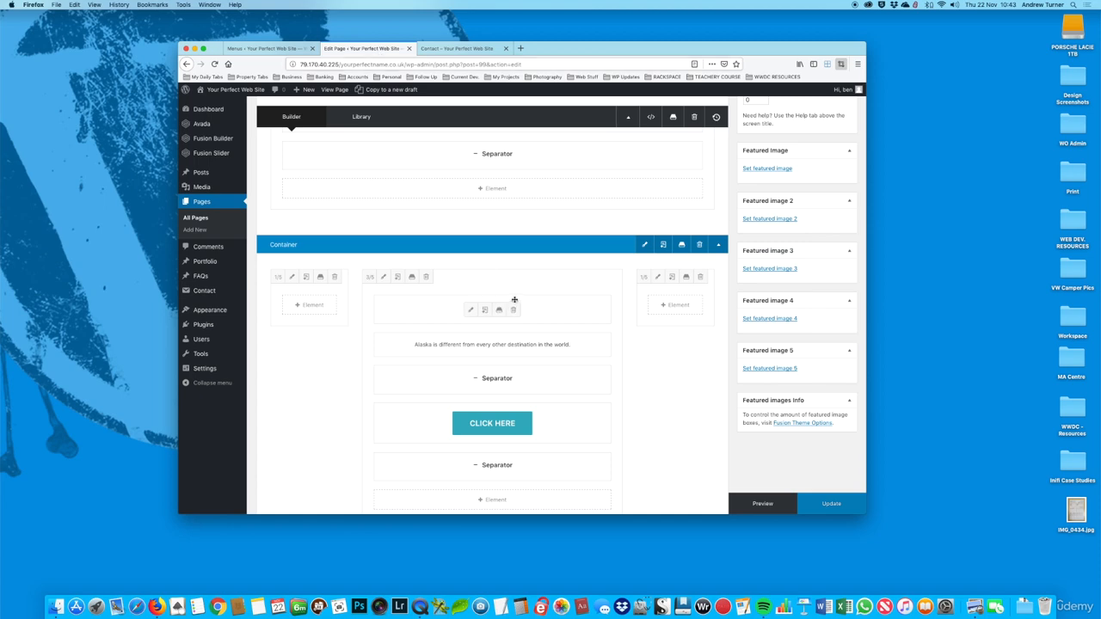
Step: Replace the background image of the Contact page's first container with the whale photo alaska_08.jpg and save the container
scroll(513, 308, "up", 10)
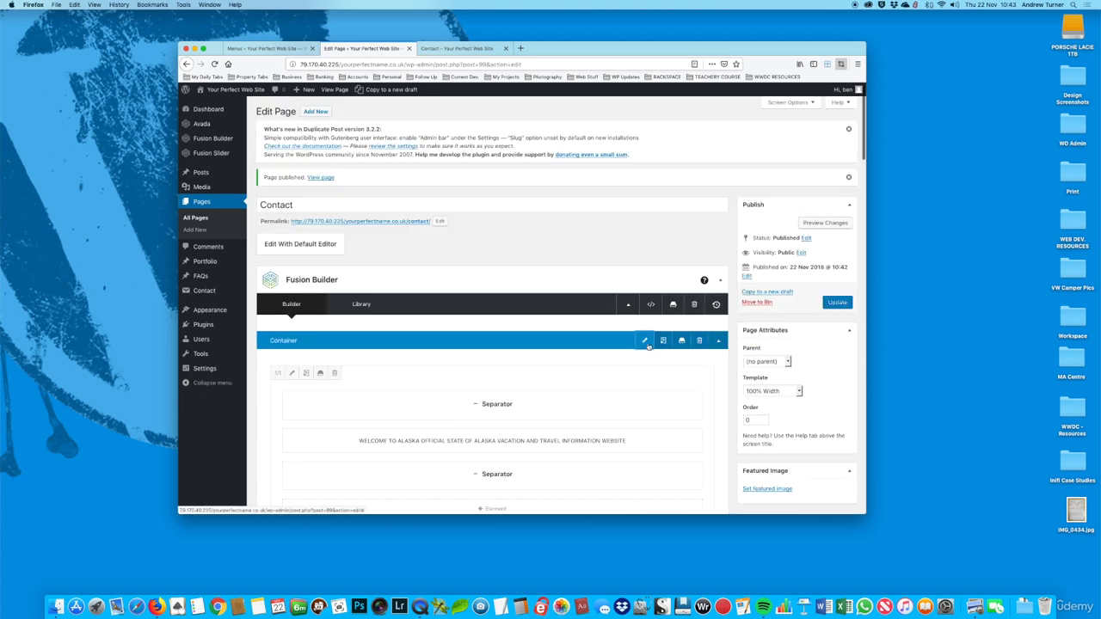
left_click(645, 341)
left_click(334, 144)
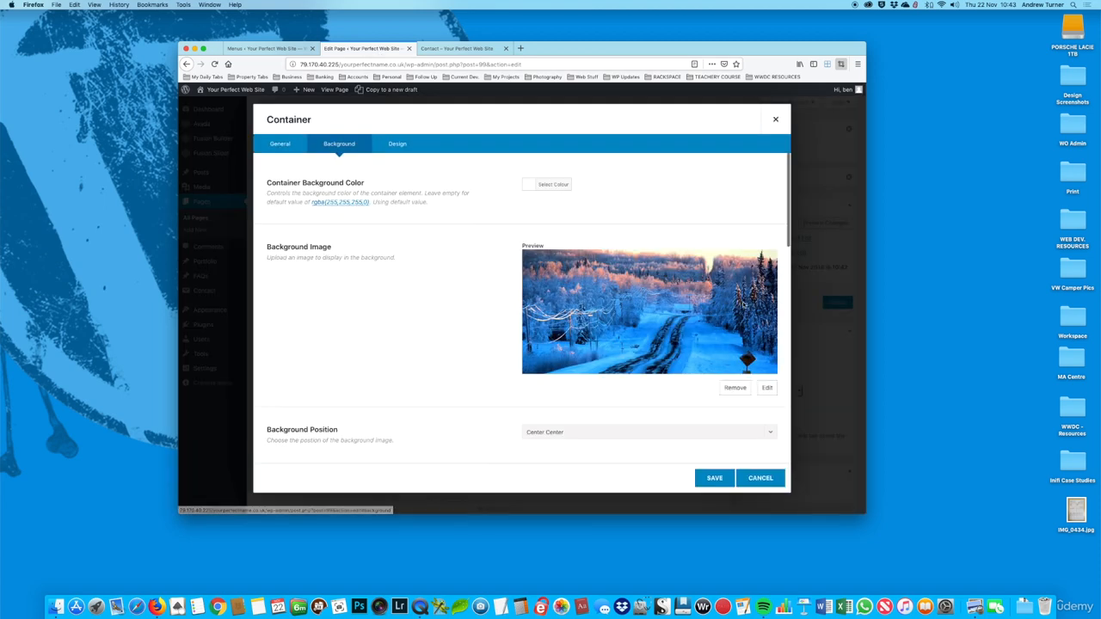
left_click(766, 384)
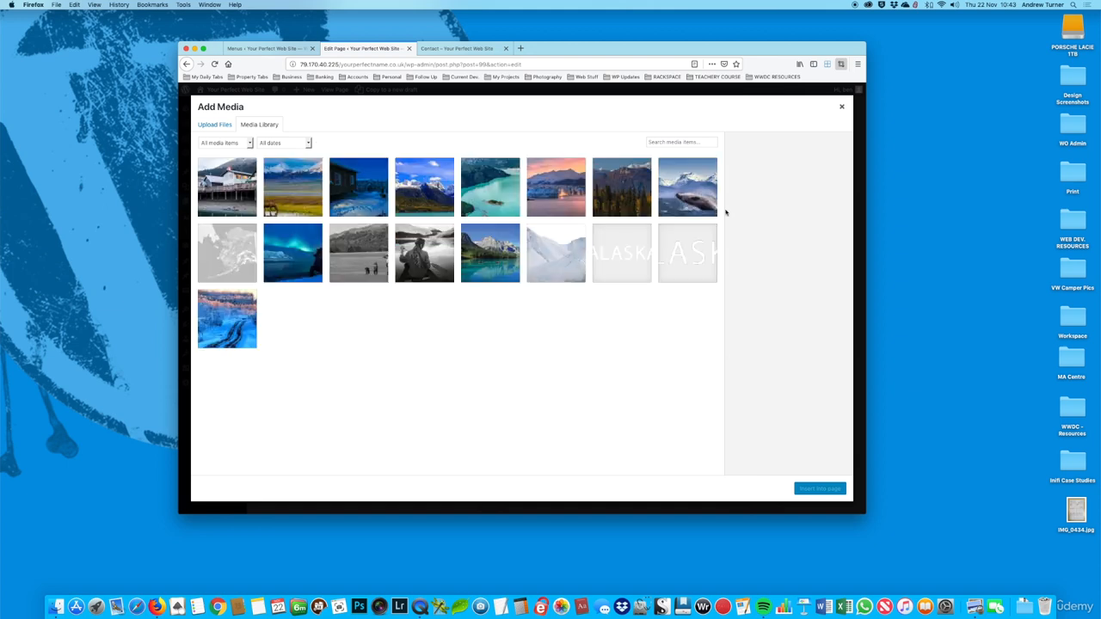
left_click(696, 196)
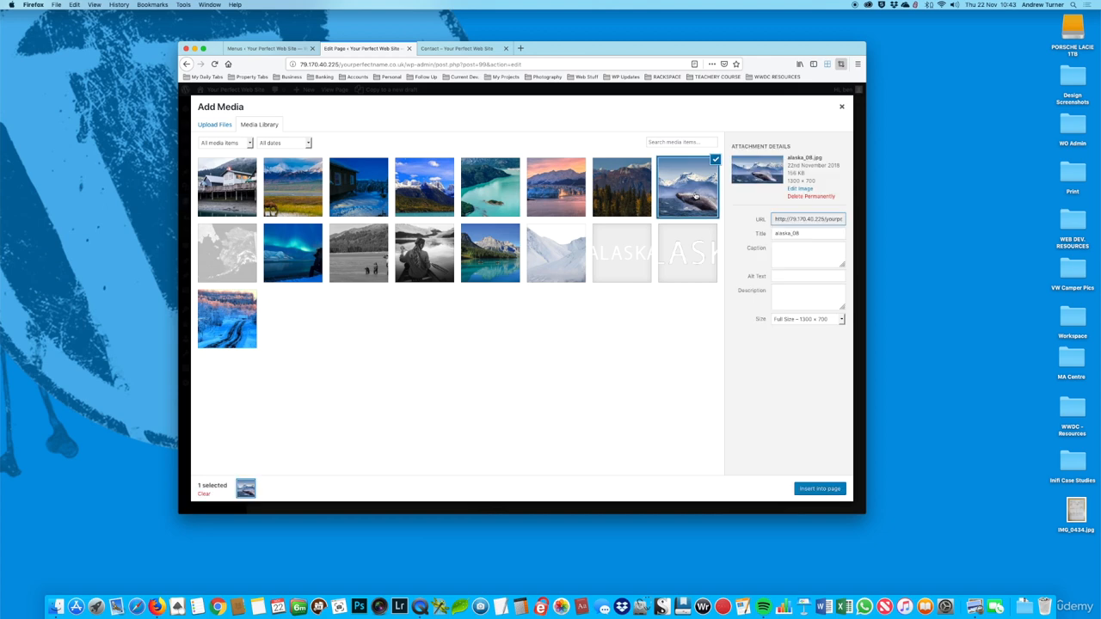
left_click(822, 488)
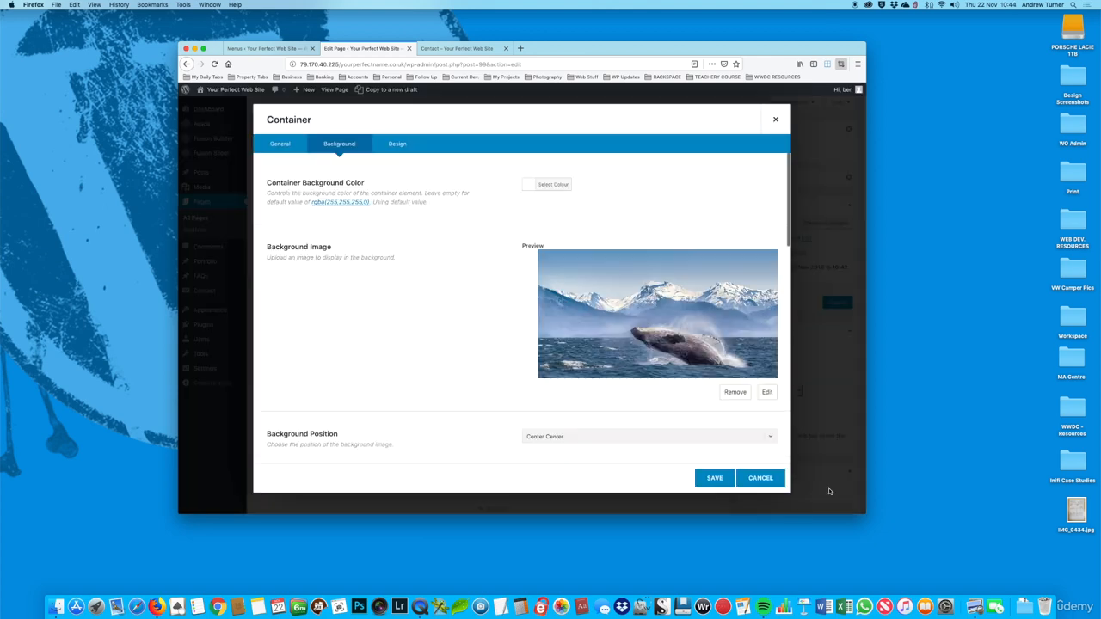
left_click(713, 480)
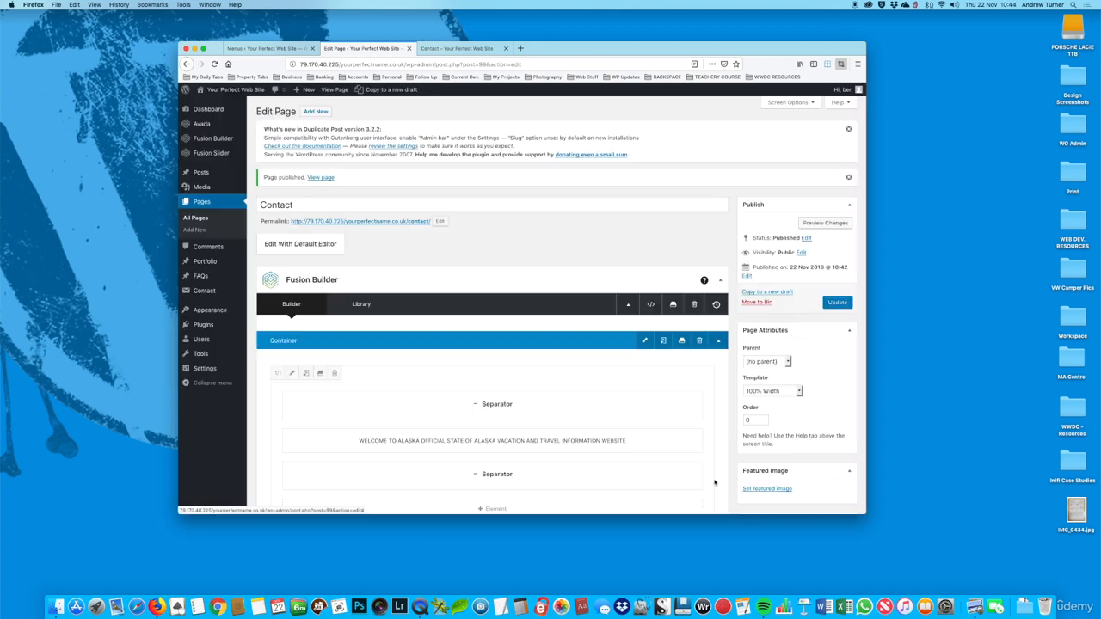
Step: Delete all containers between the welcome container and the gallery on the Contact page, and update the page
scroll(660, 391, "down", 5)
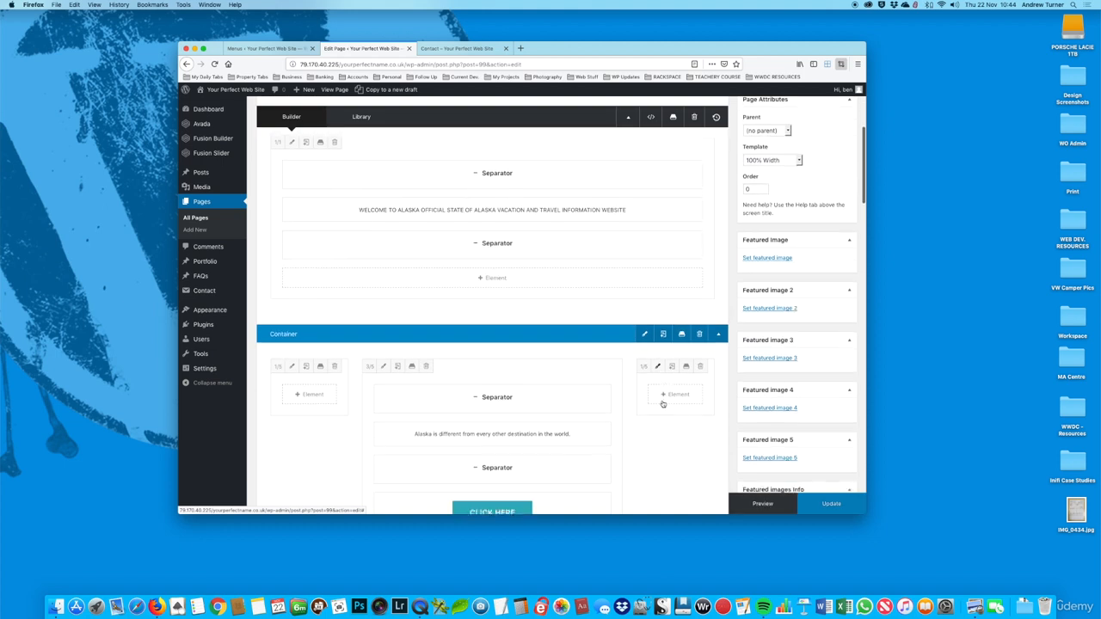
left_click(699, 331)
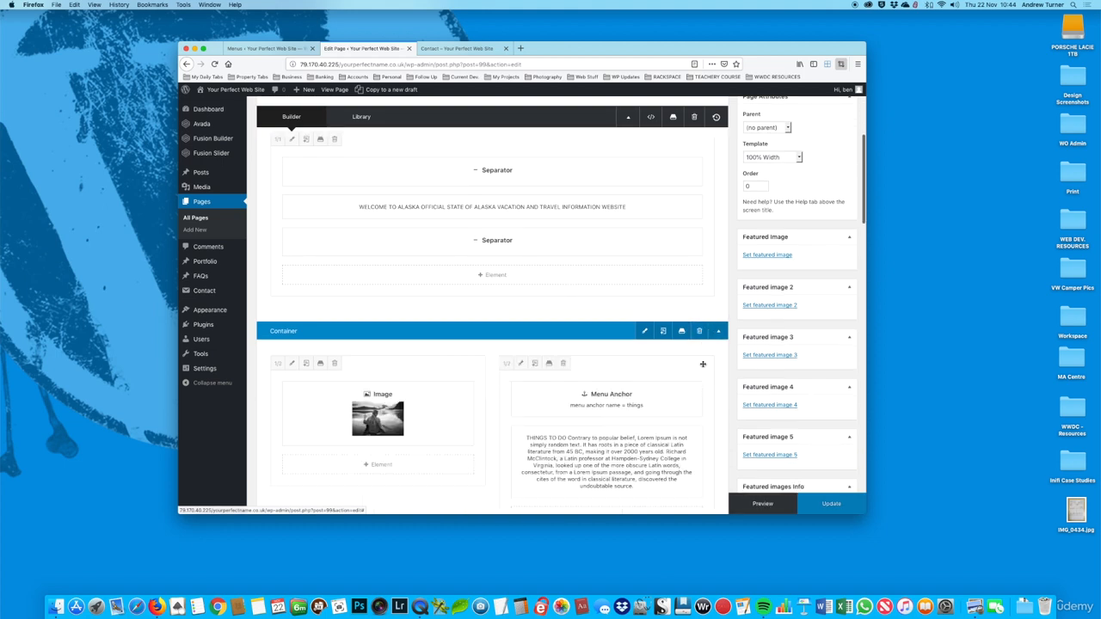
left_click(699, 305)
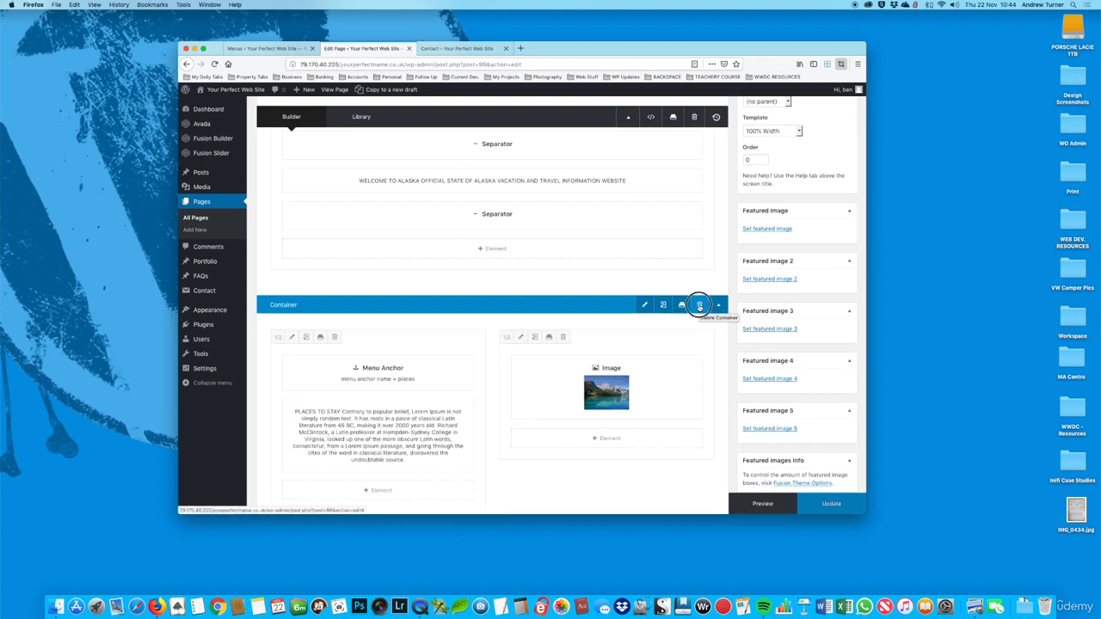
left_click(699, 305)
left_click(700, 305)
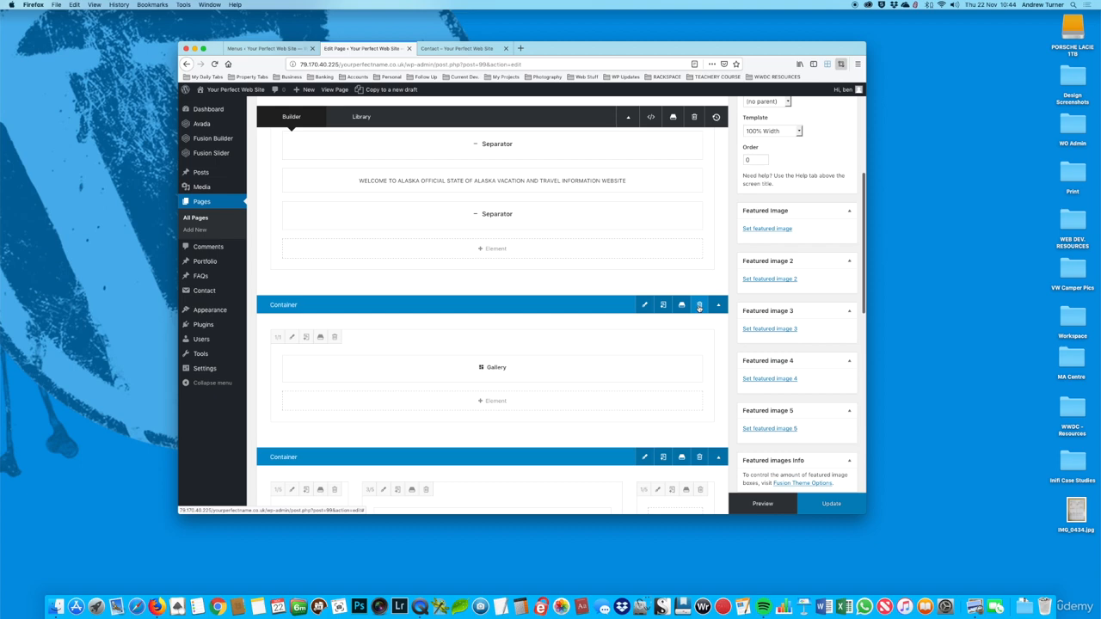
left_click(811, 506)
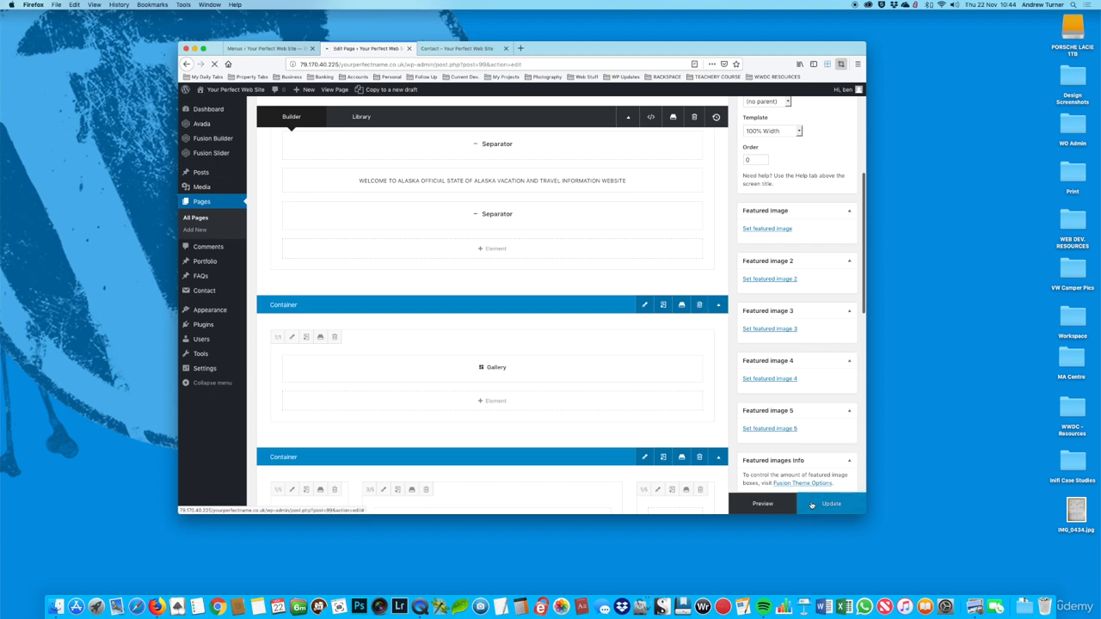
Step: Reload the live Contact page and look through it from the new whale banner down to the footer
left_click(455, 48)
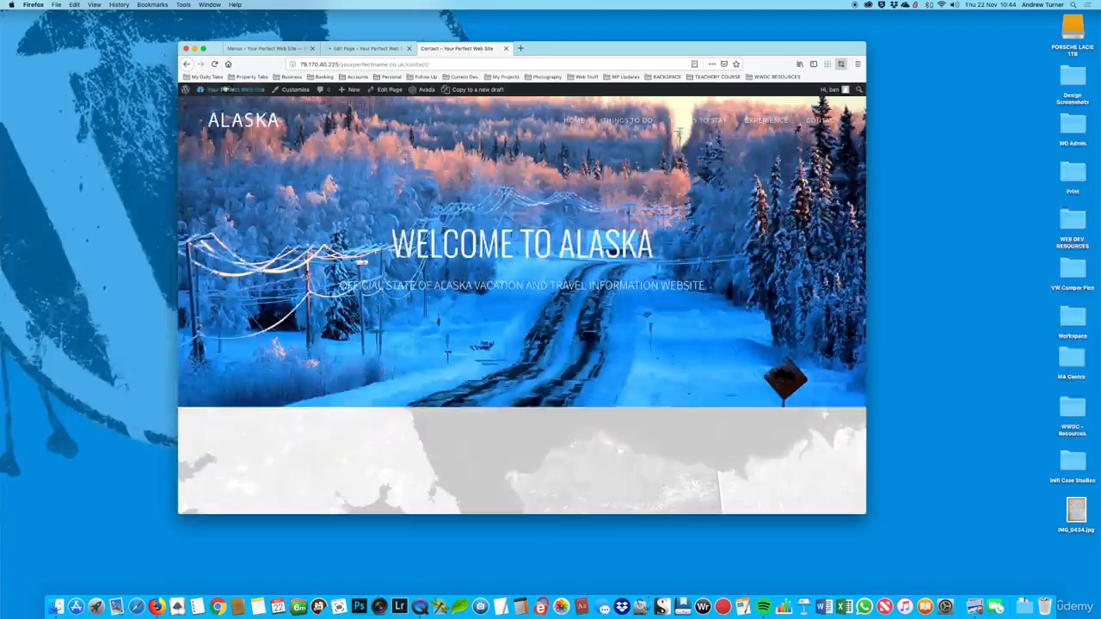
left_click(214, 64)
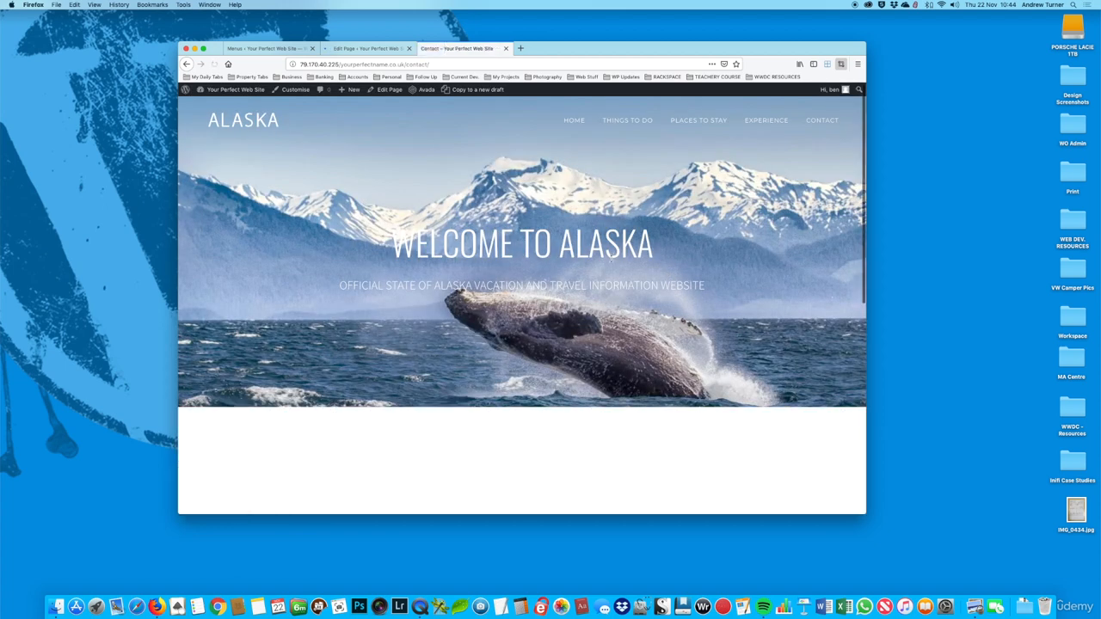
scroll(559, 275, "down", 5)
scroll(549, 265, "down", 1)
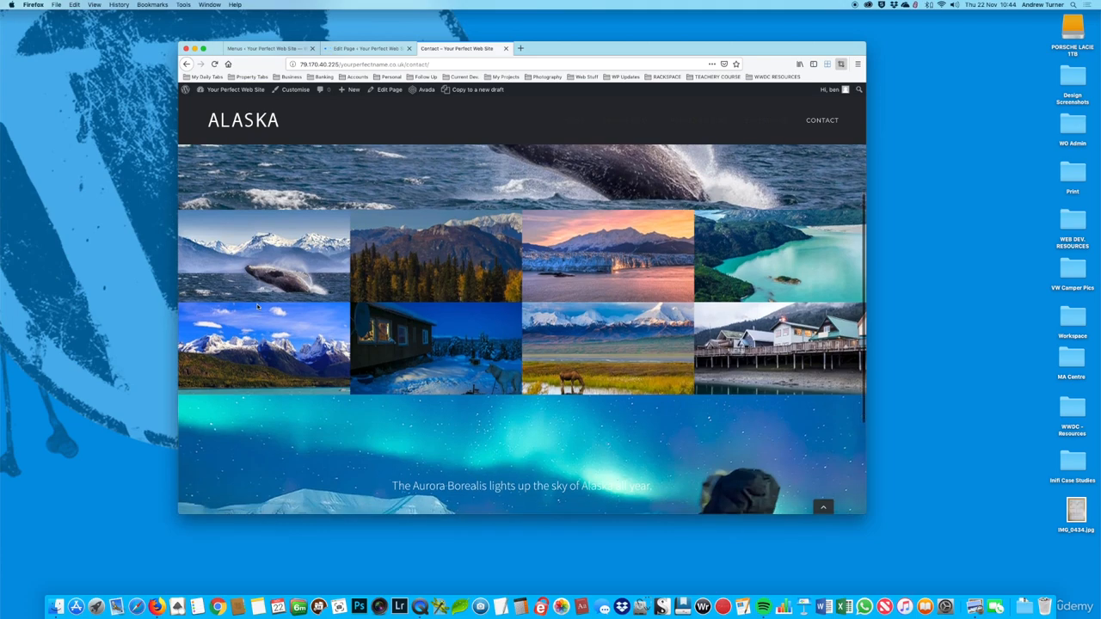
scroll(334, 273, "up", 2)
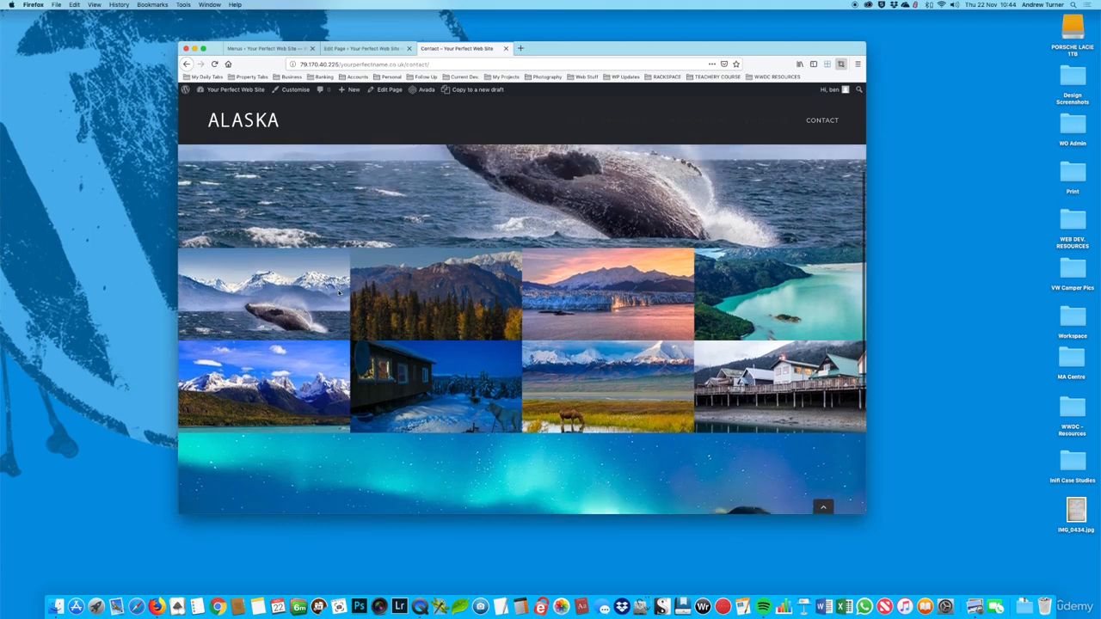
scroll(336, 284, "down", 4)
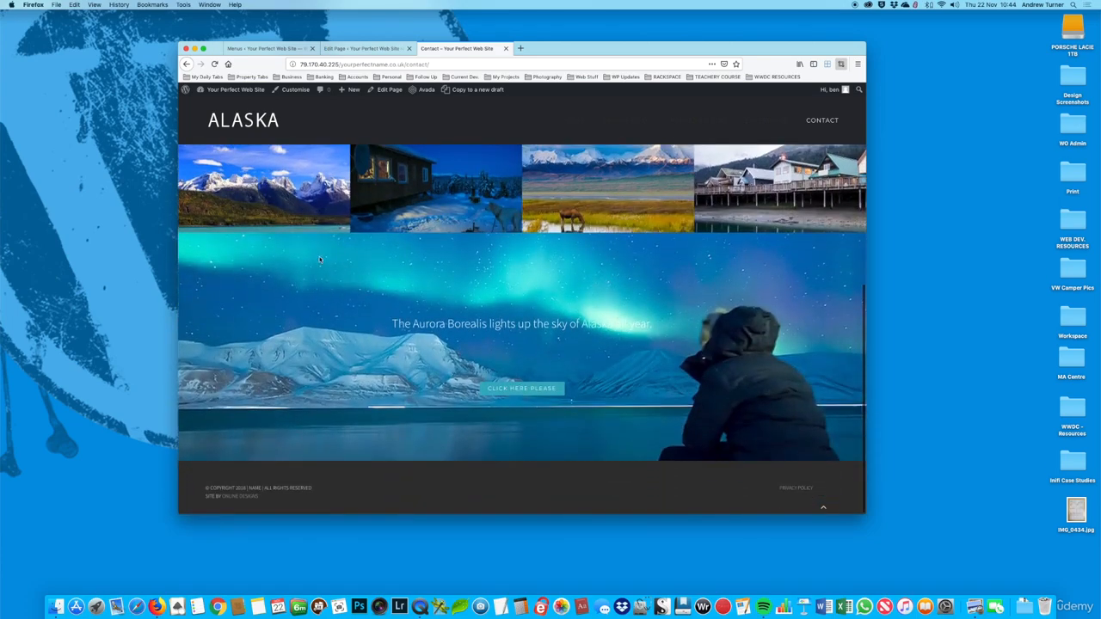
scroll(456, 202, "up", 5)
scroll(467, 239, "up", 3)
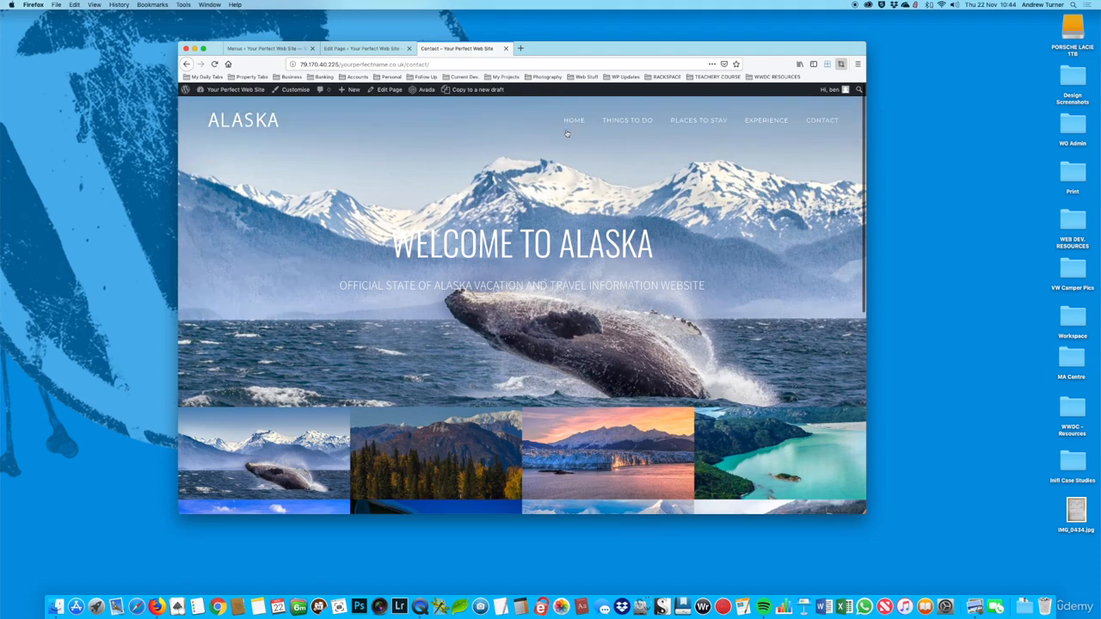
Step: Set the top margin of both separators around the welcome text to 100, save them and update the Contact page
left_click(364, 48)
scroll(602, 245, "down", 3)
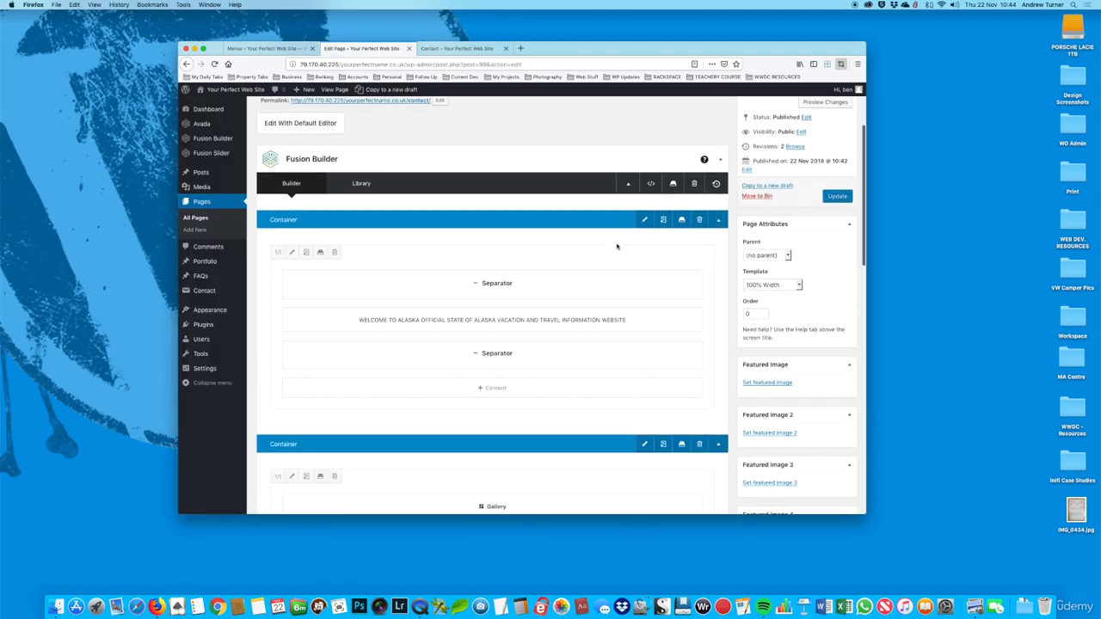
left_click(471, 228)
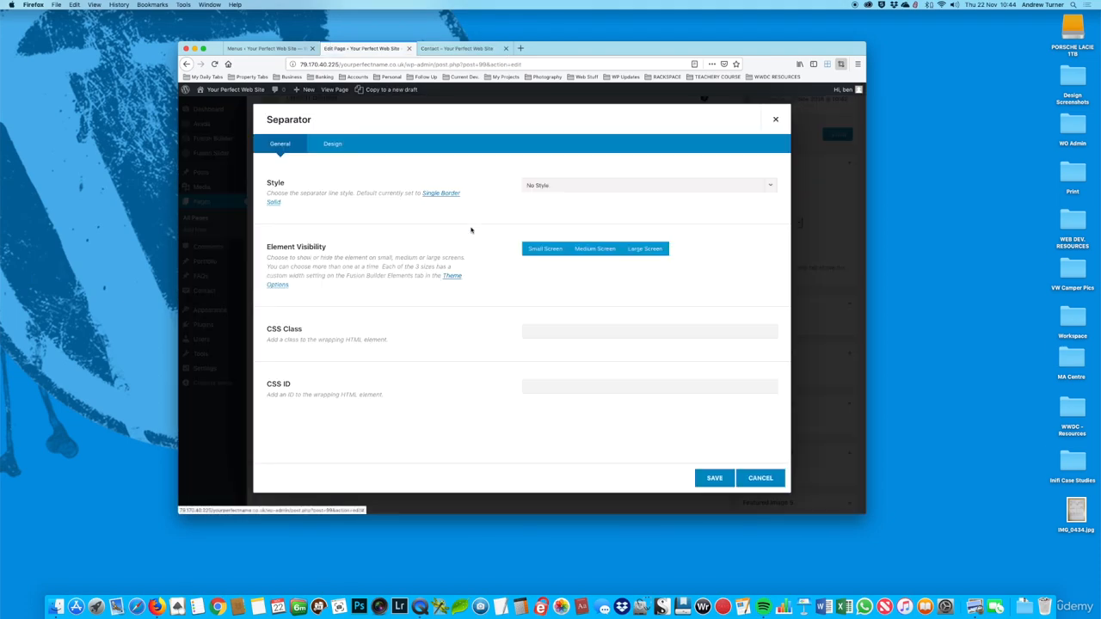
left_click(332, 144)
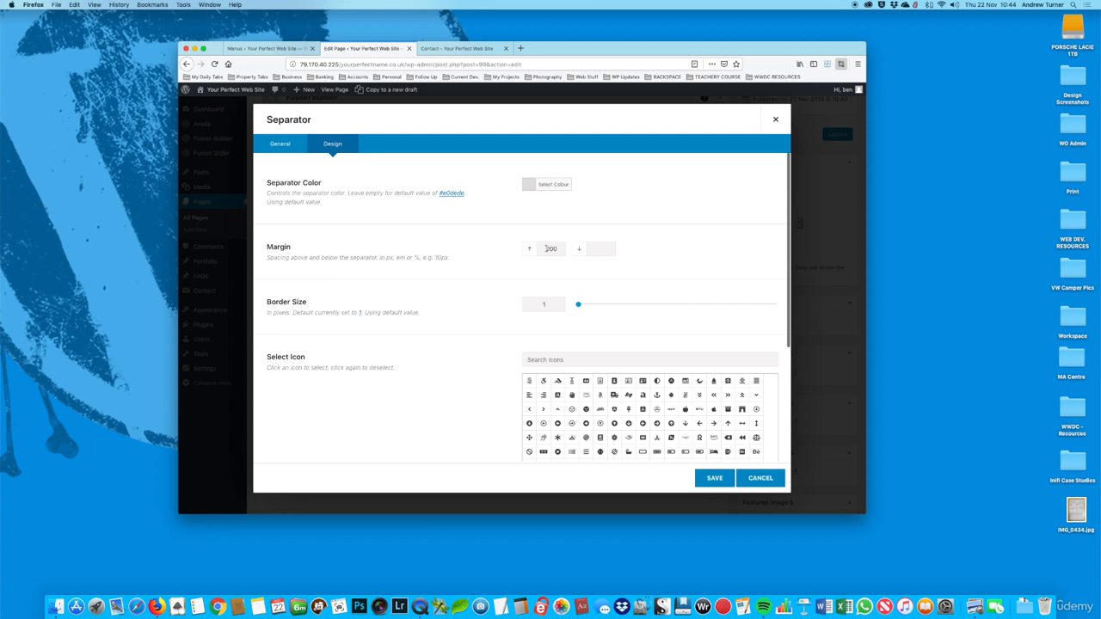
left_click_drag(550, 249, 499, 243)
left_click(714, 477)
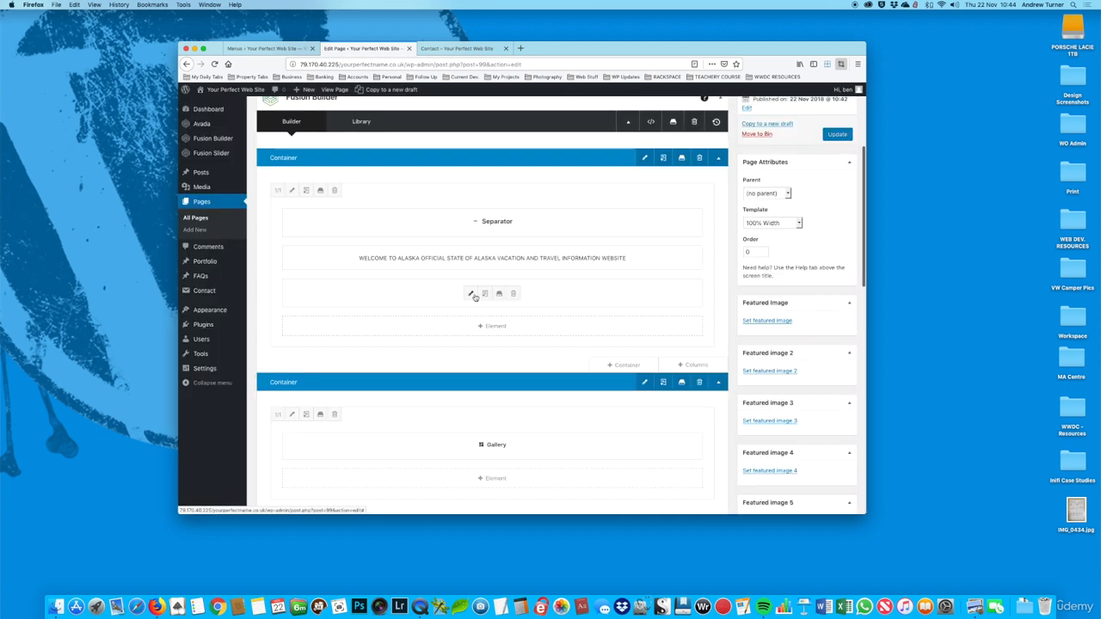
left_click(480, 217)
left_click(332, 143)
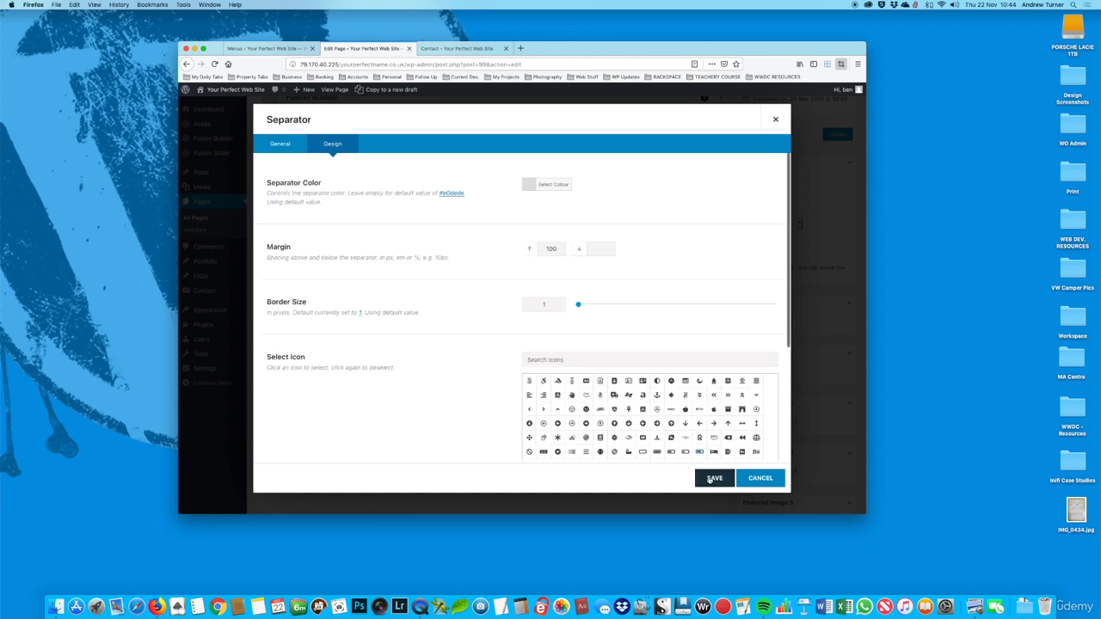
left_click(714, 477)
left_click(837, 135)
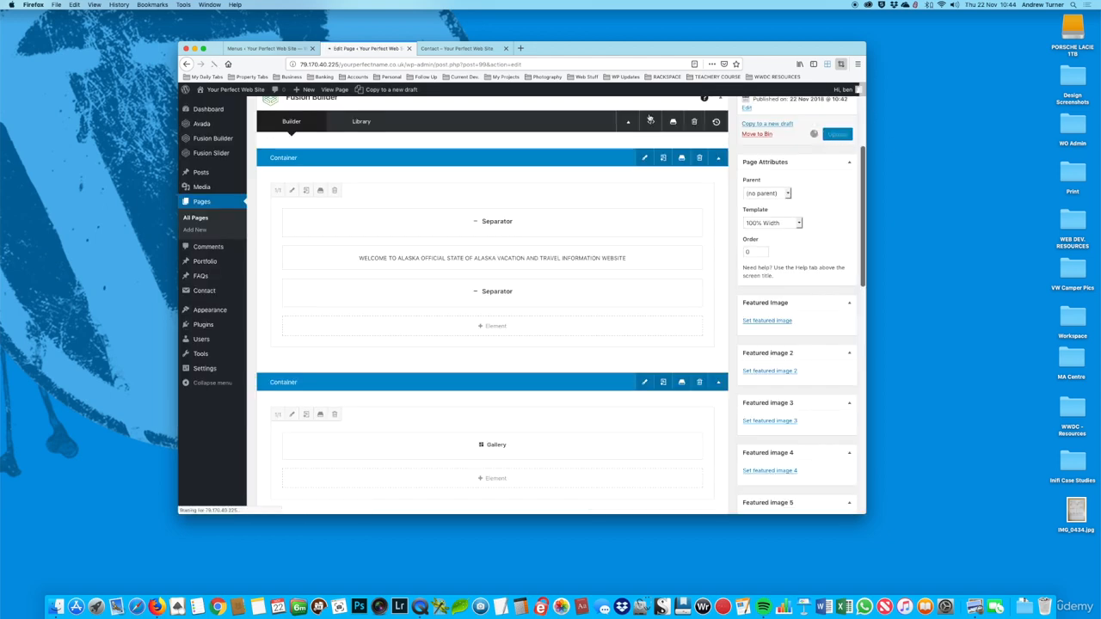
Step: Reload the live Contact page and check the banner height and the gallery beneath it
left_click(448, 49)
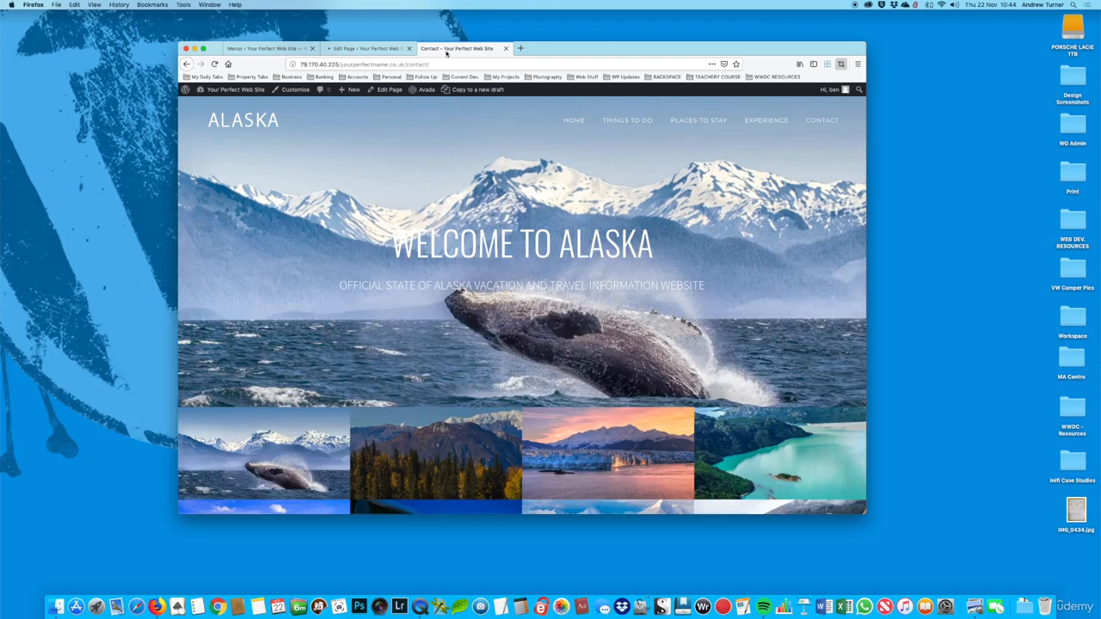
left_click(214, 64)
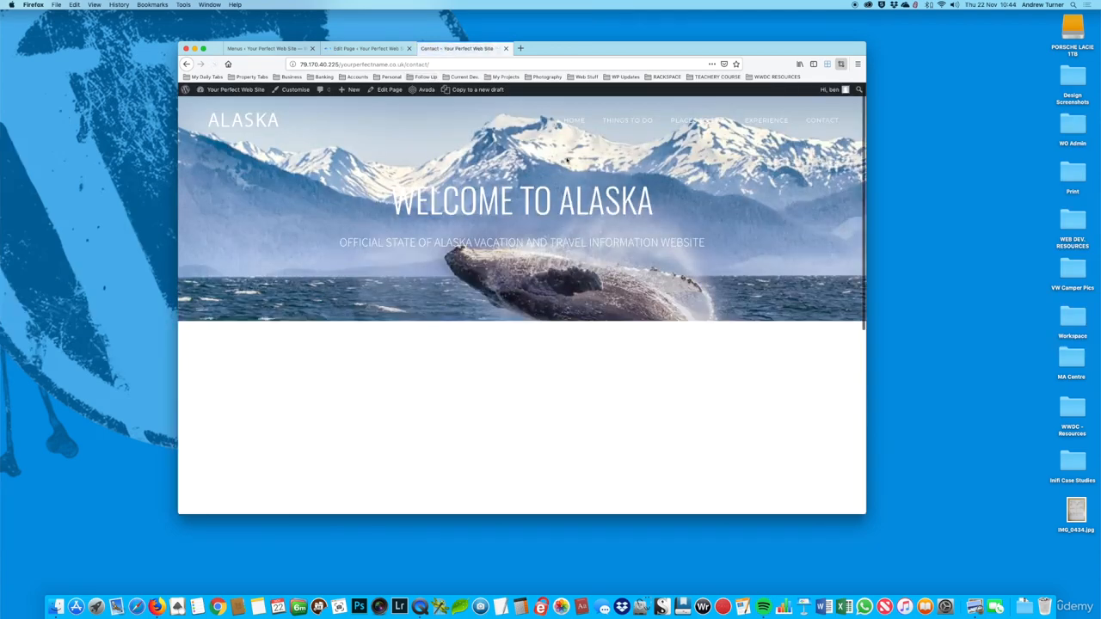
scroll(594, 194, "down", 2)
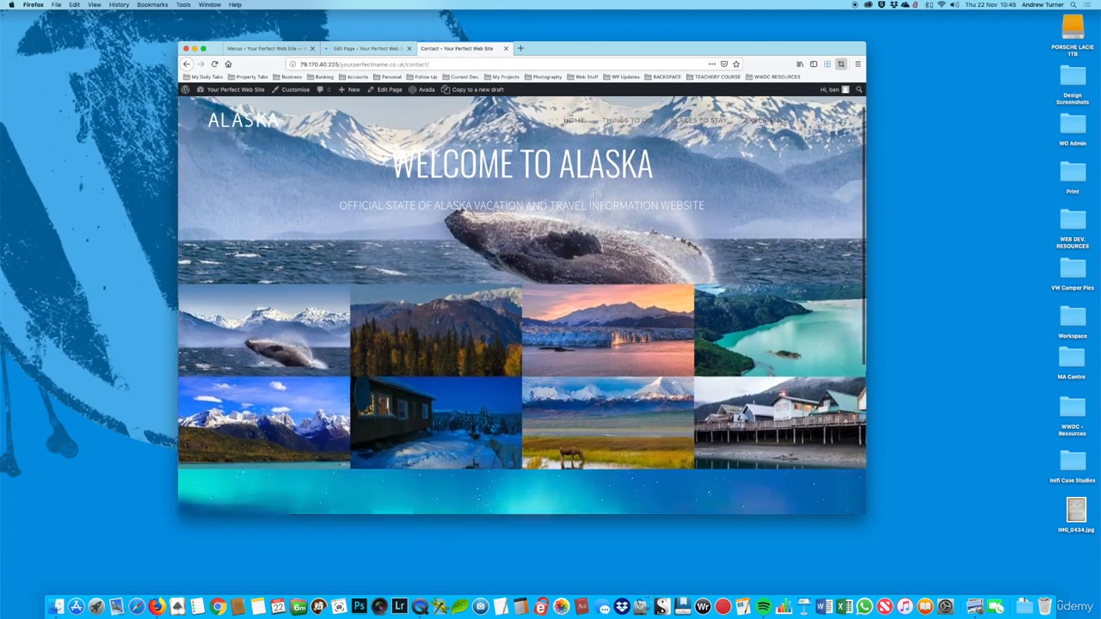
scroll(595, 194, "up", 2)
left_click(376, 49)
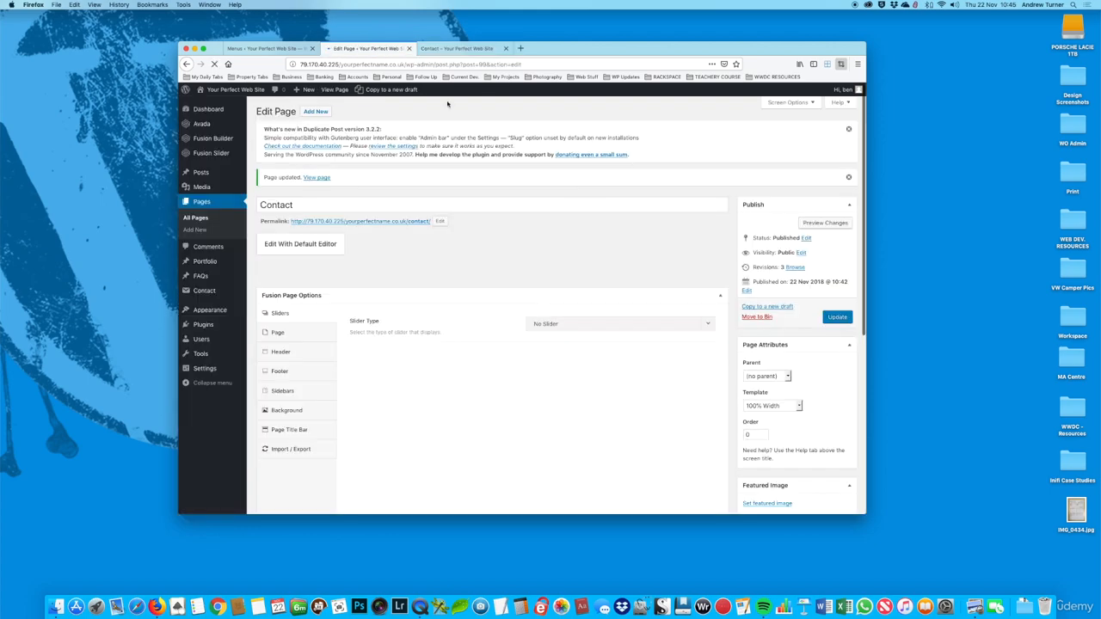
left_click(472, 51)
scroll(530, 394, "down", 2)
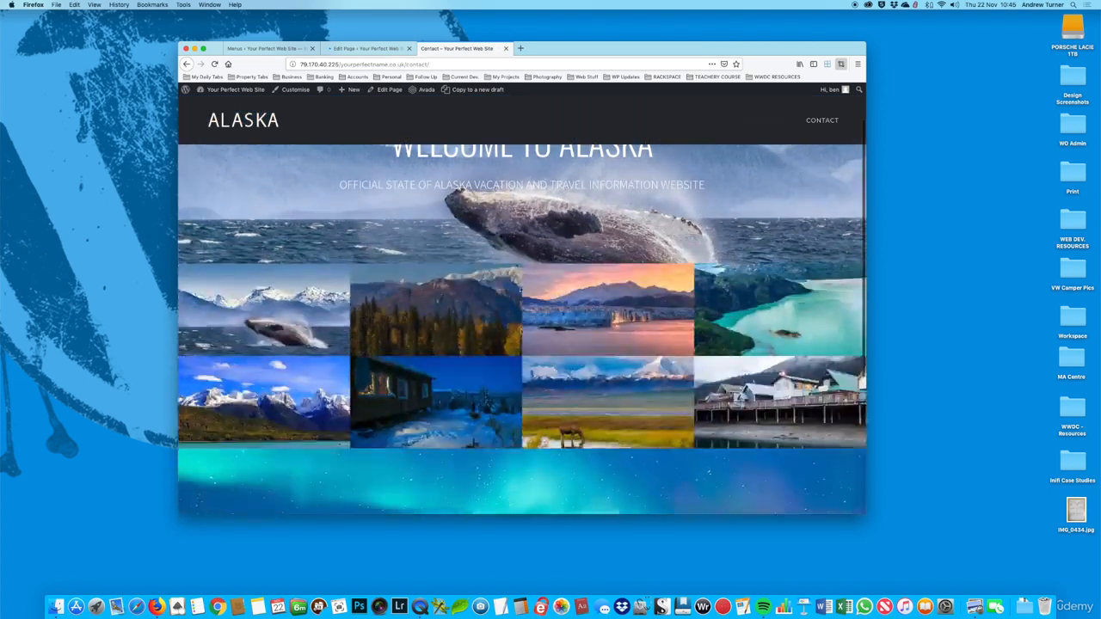
scroll(503, 293, "up", 2)
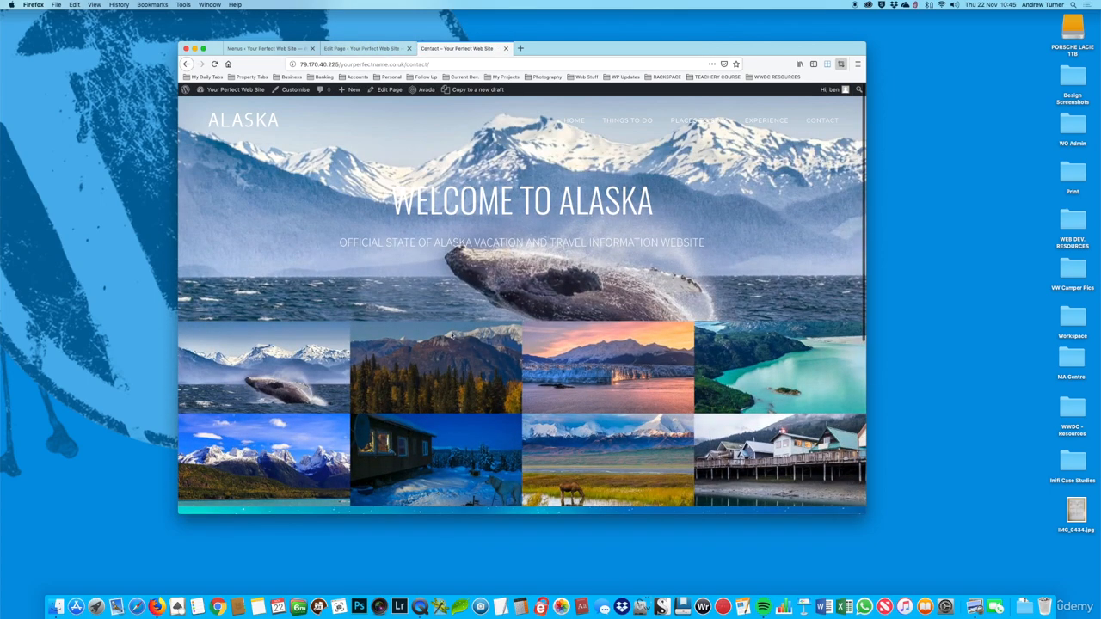
Step: Insert a container with two 1/2 columns between the welcome container and the gallery container on the Contact page
left_click(371, 50)
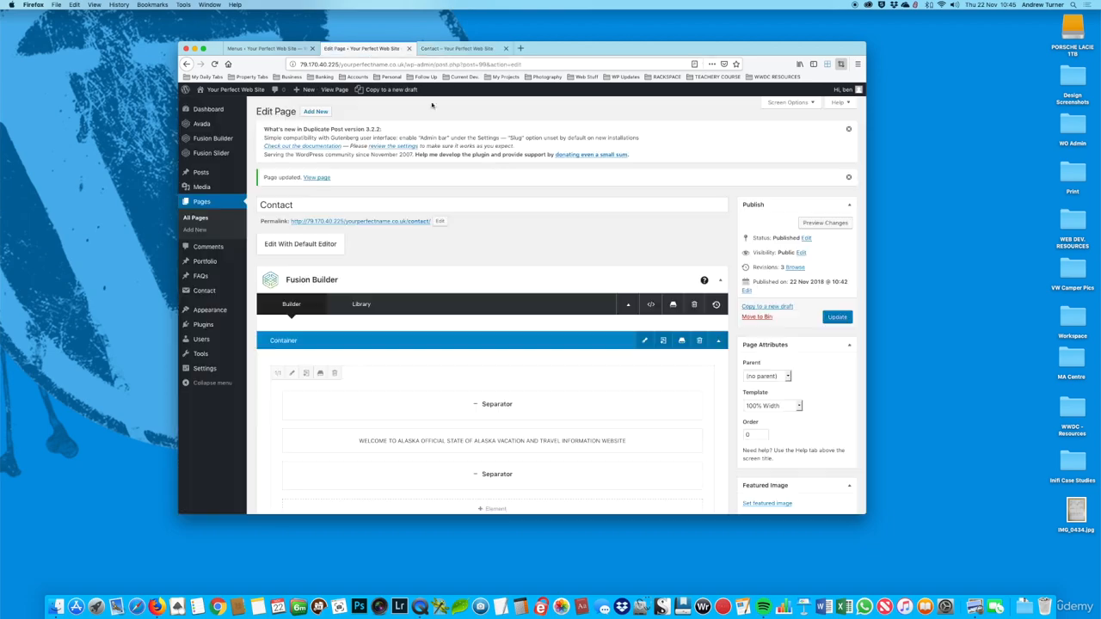
scroll(598, 293, "down", 5)
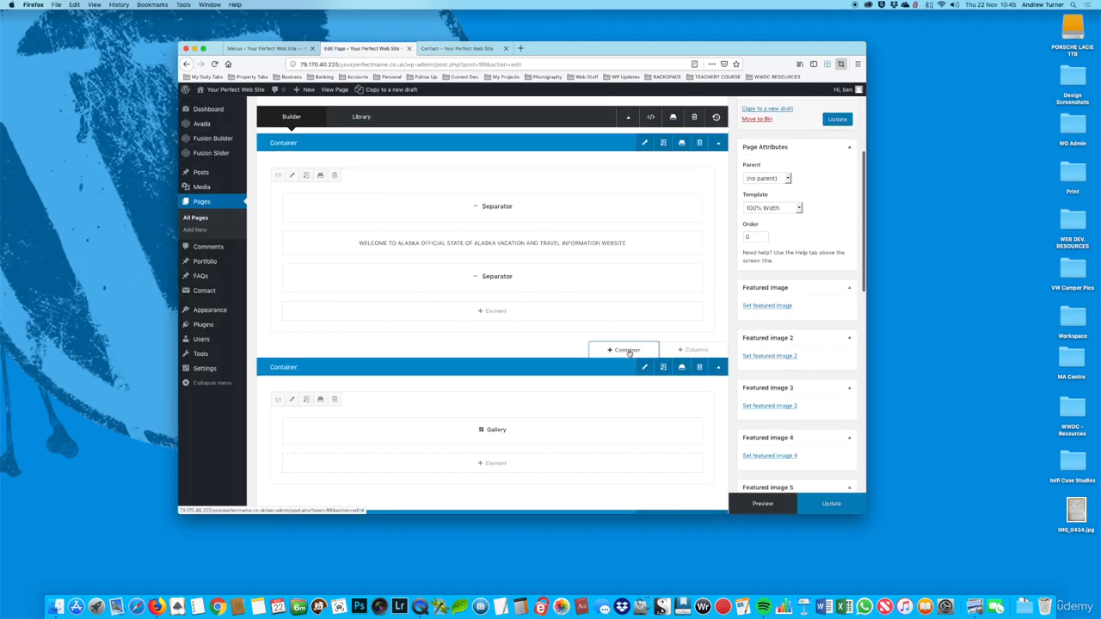
left_click(628, 350)
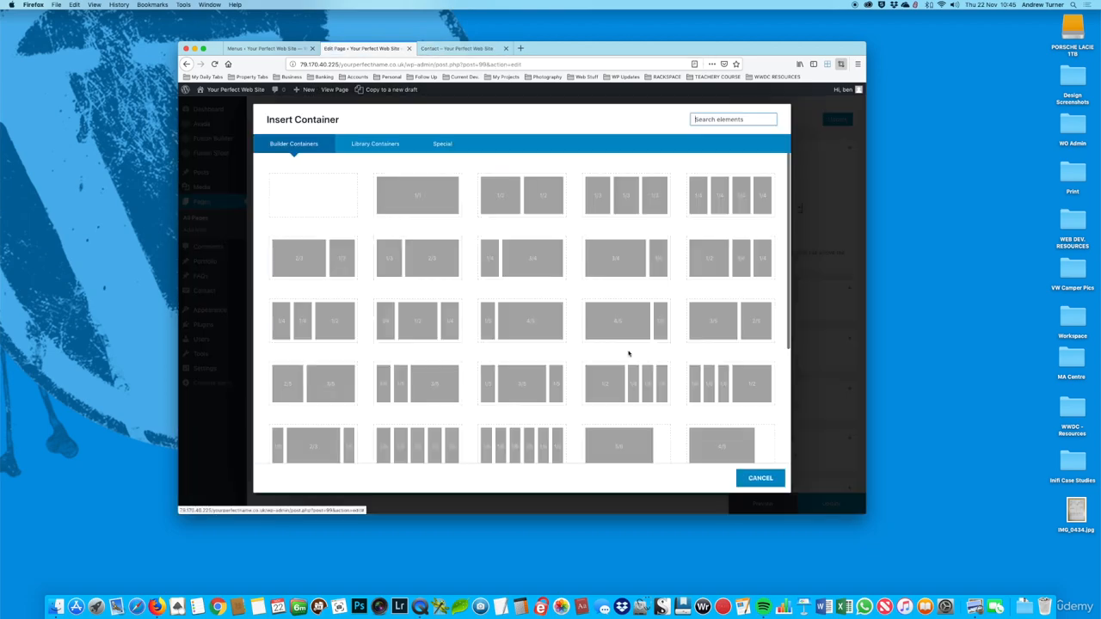
left_click(520, 199)
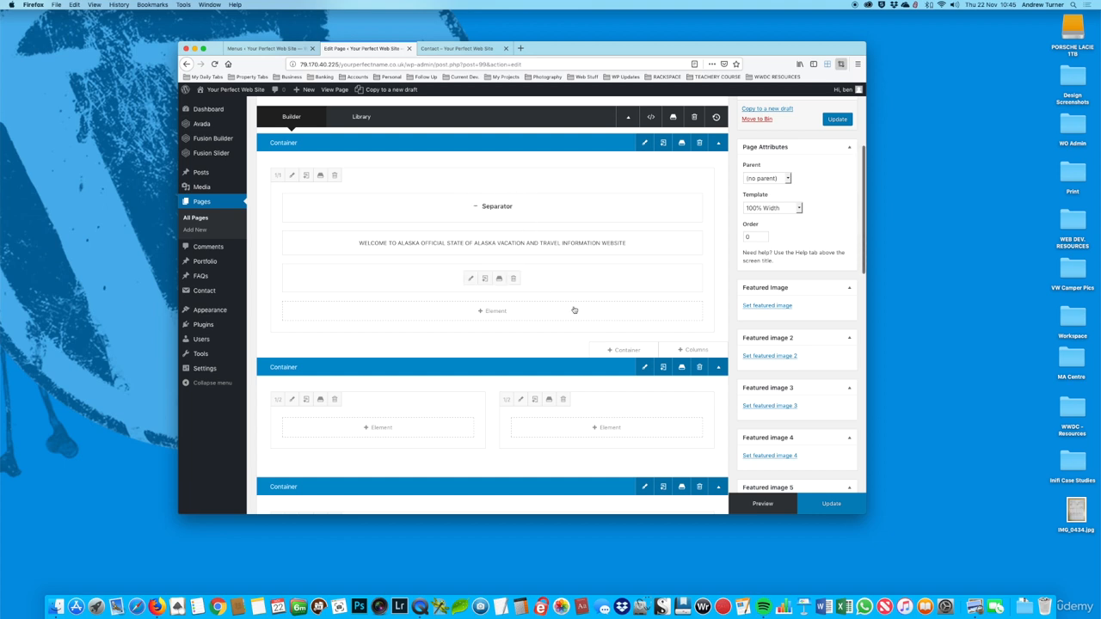
Step: Resize the new container's first column to 1/3 and its second column to 2/3
left_click(276, 399)
left_click(330, 369)
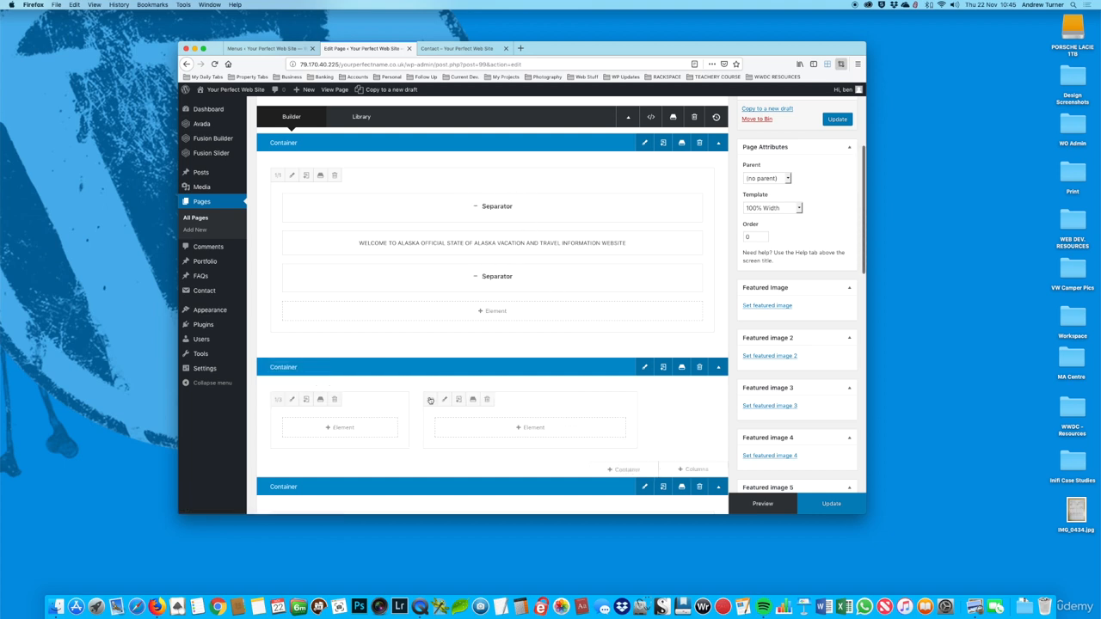
left_click(430, 399)
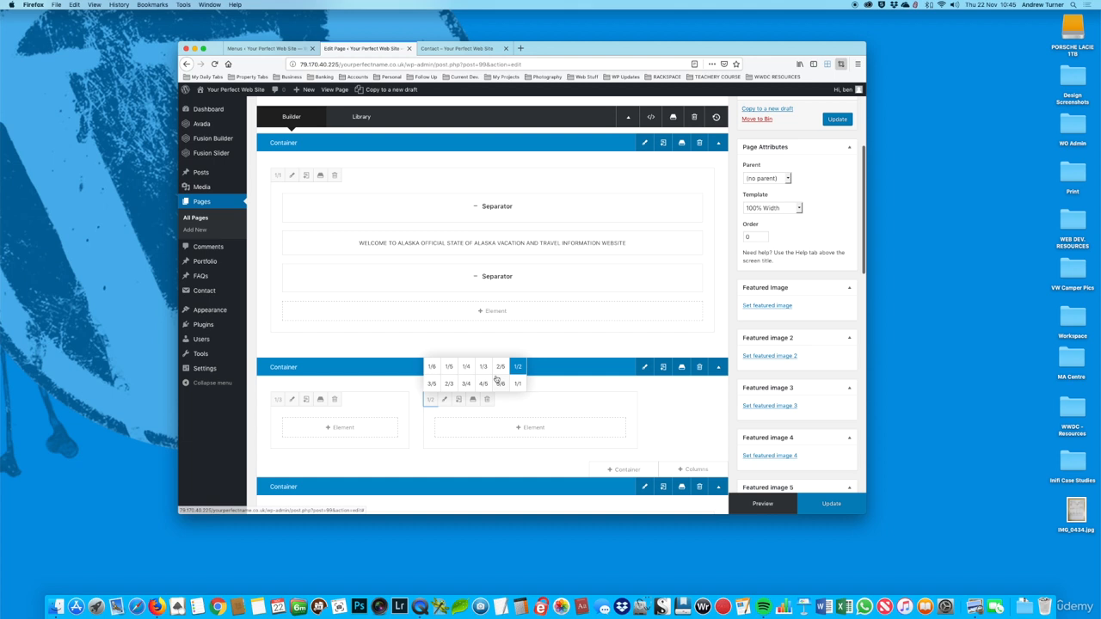
left_click(449, 383)
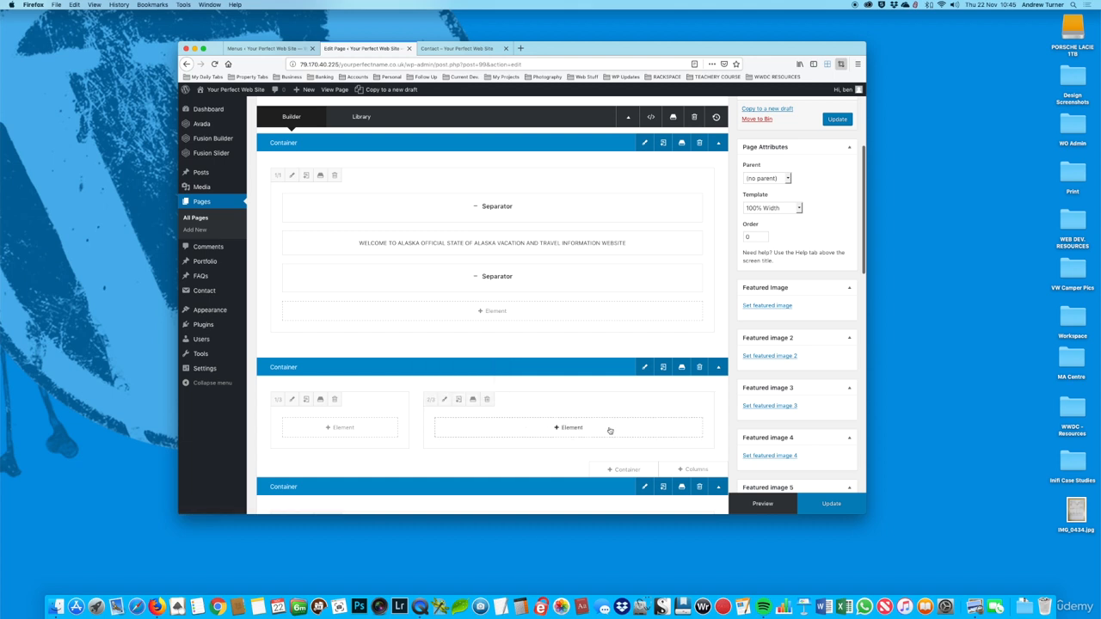
Step: Add a text block reading "Contact" in Heading 2 to the 1/3 column, save it and update the page
scroll(643, 430, "down", 3)
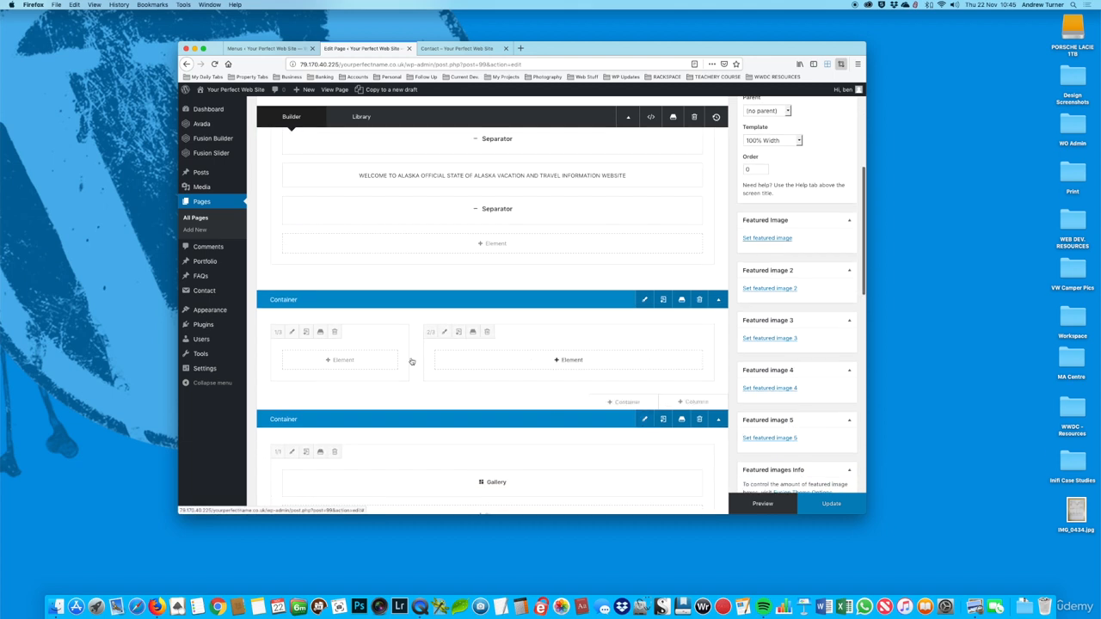
left_click(340, 360)
scroll(602, 387, "down", 5)
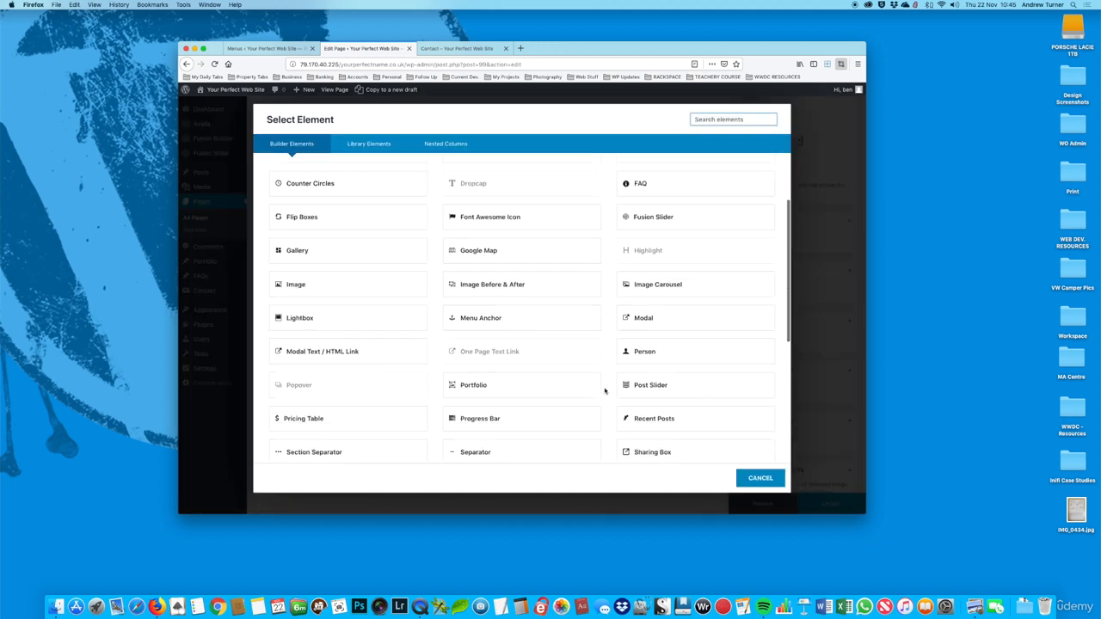
left_click(647, 402)
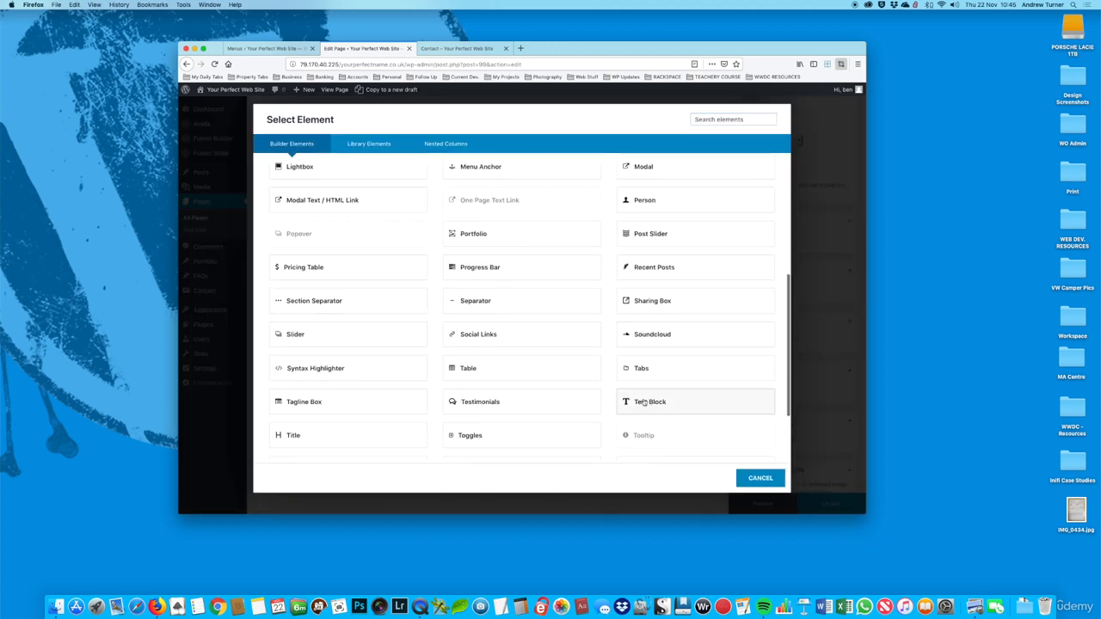
left_click(444, 419)
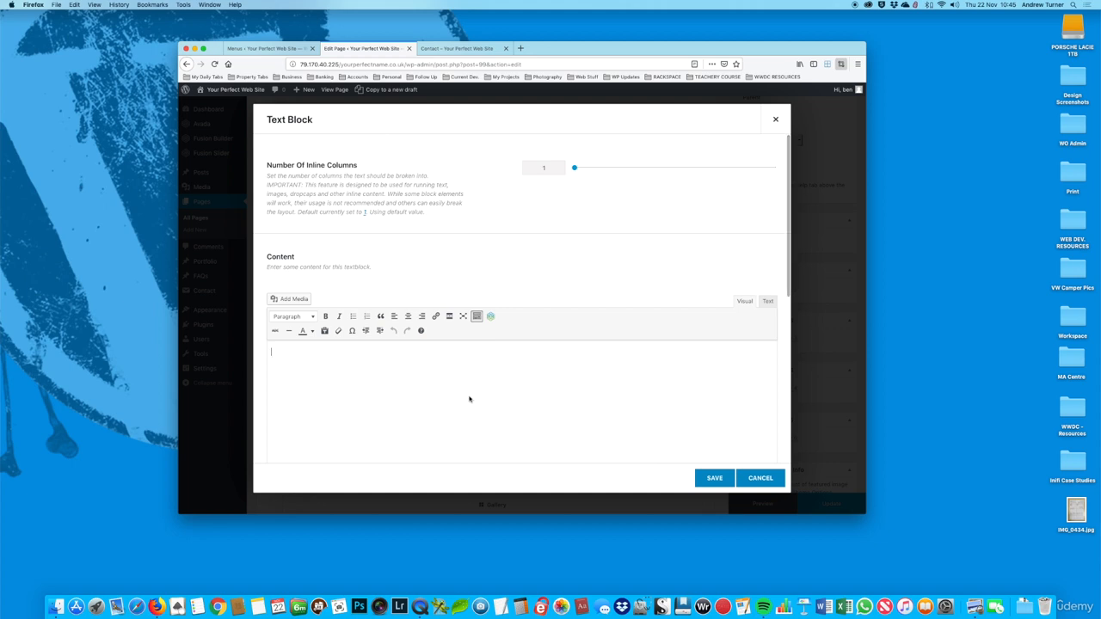
type("Contact")
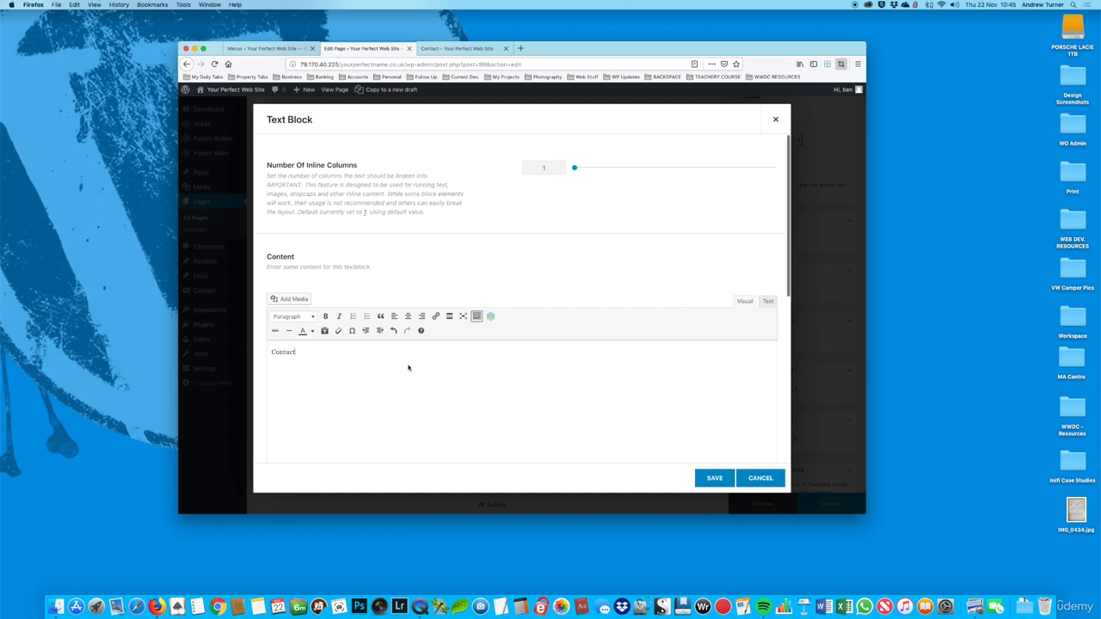
key("super+a")
left_click(292, 317)
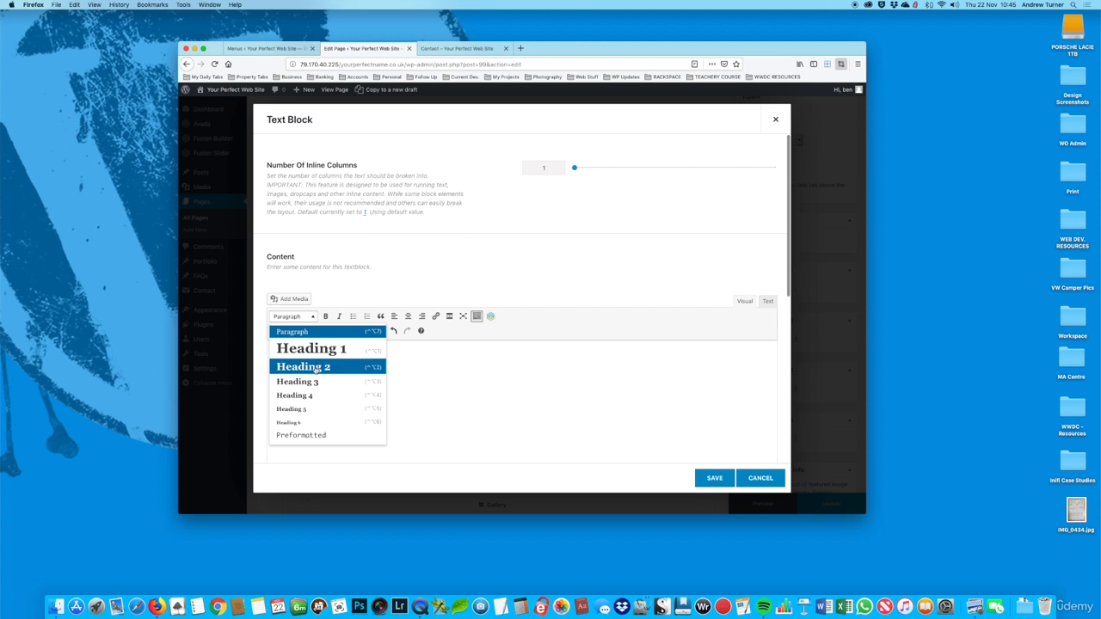
left_click(301, 368)
left_click(707, 485)
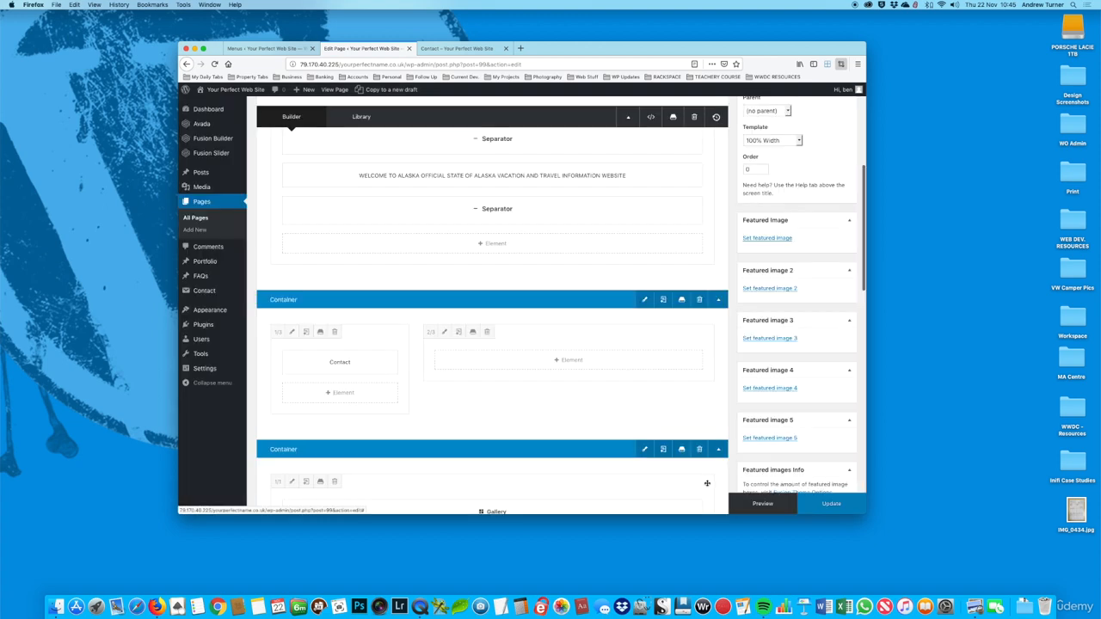
Step: Reload the live Contact page to check the heading below the banner
left_click(457, 49)
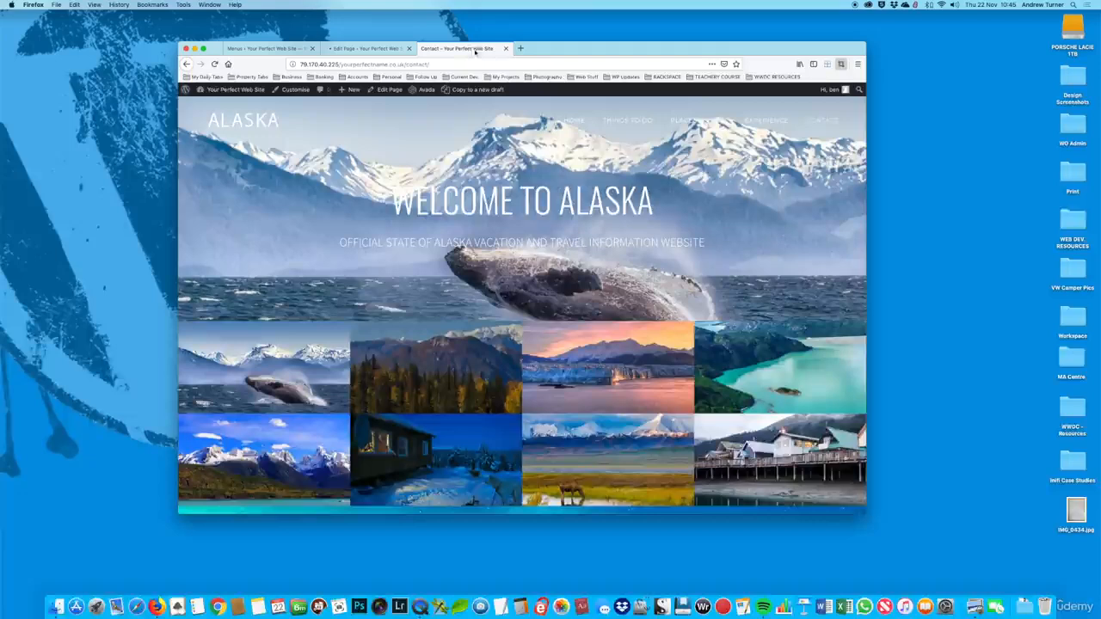
left_click(214, 64)
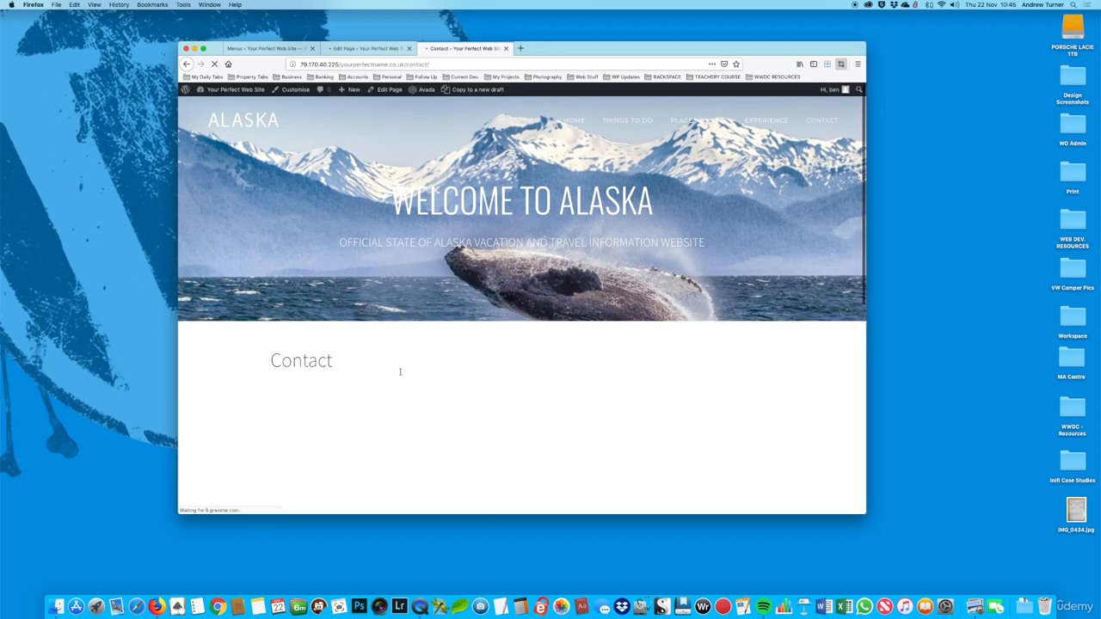
Step: Open Contact form 1 from the site's contact forms list for editing
scroll(513, 374, "down", 3)
scroll(514, 373, "up", 3)
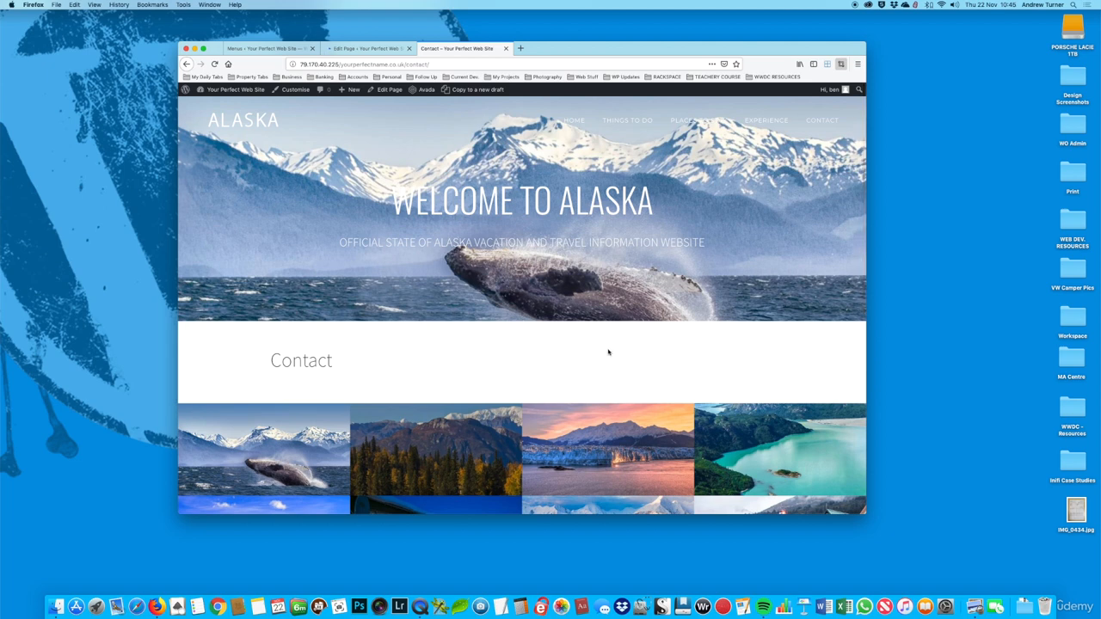
left_click(274, 49)
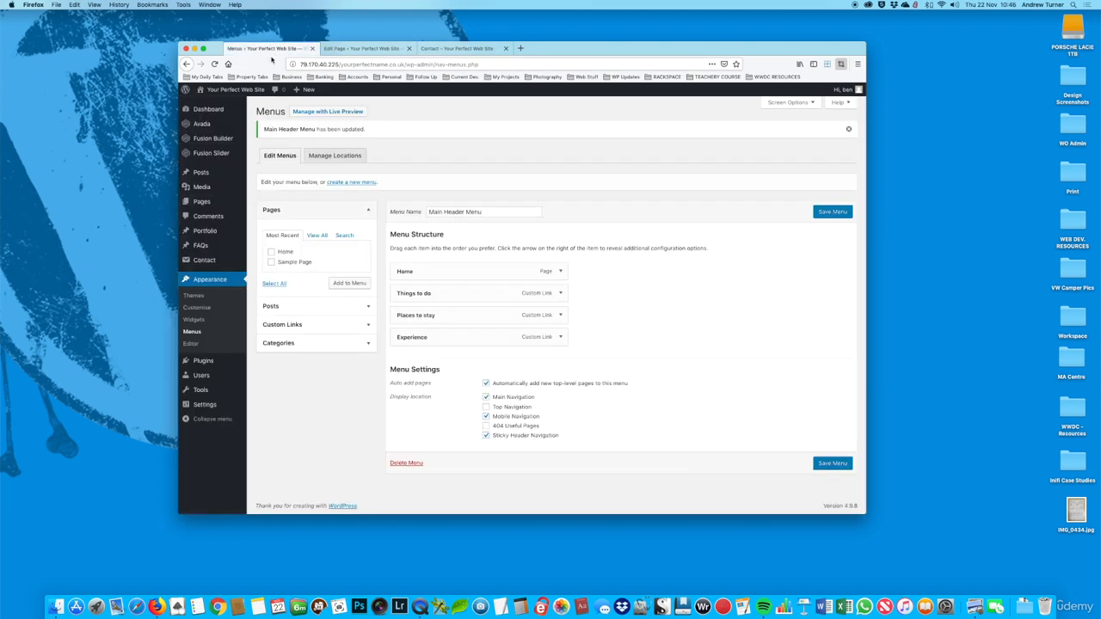
left_click(203, 265)
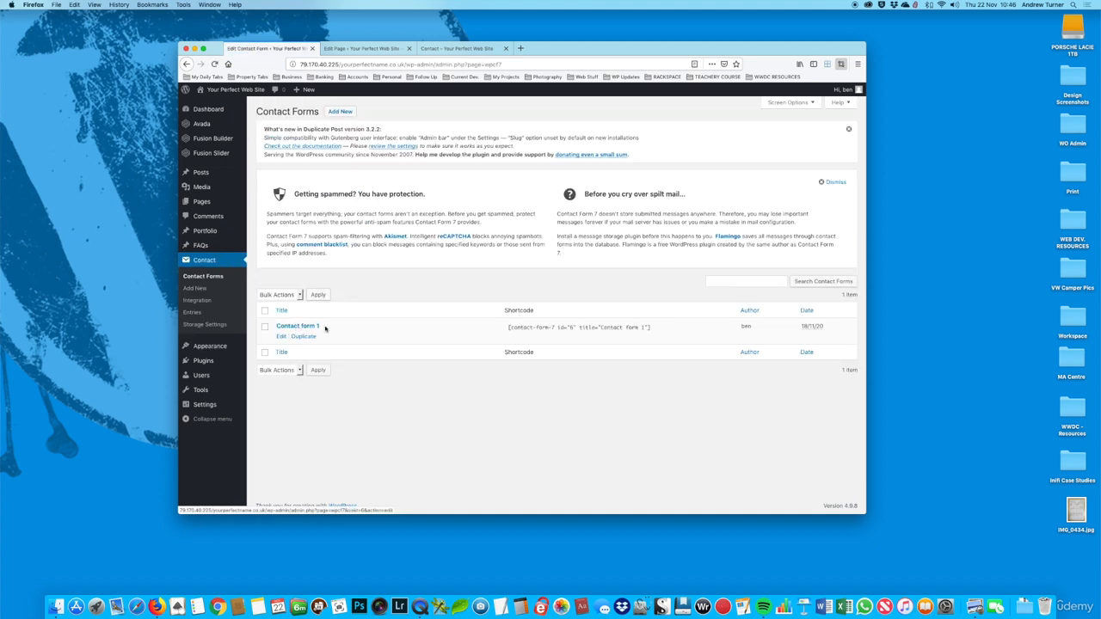
left_click(282, 338)
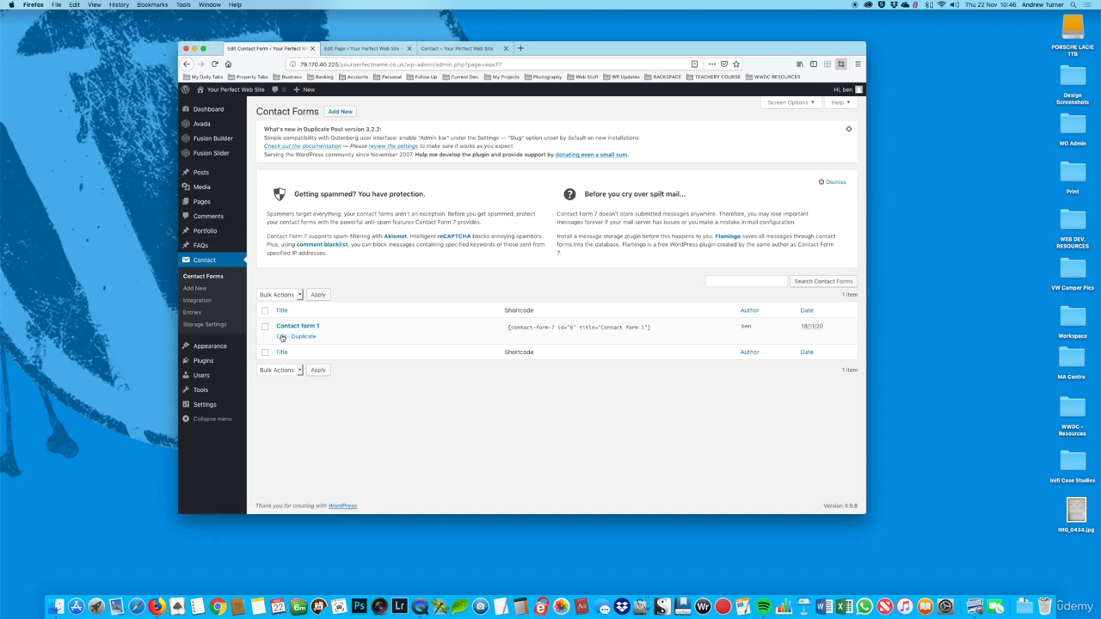
left_click(282, 338)
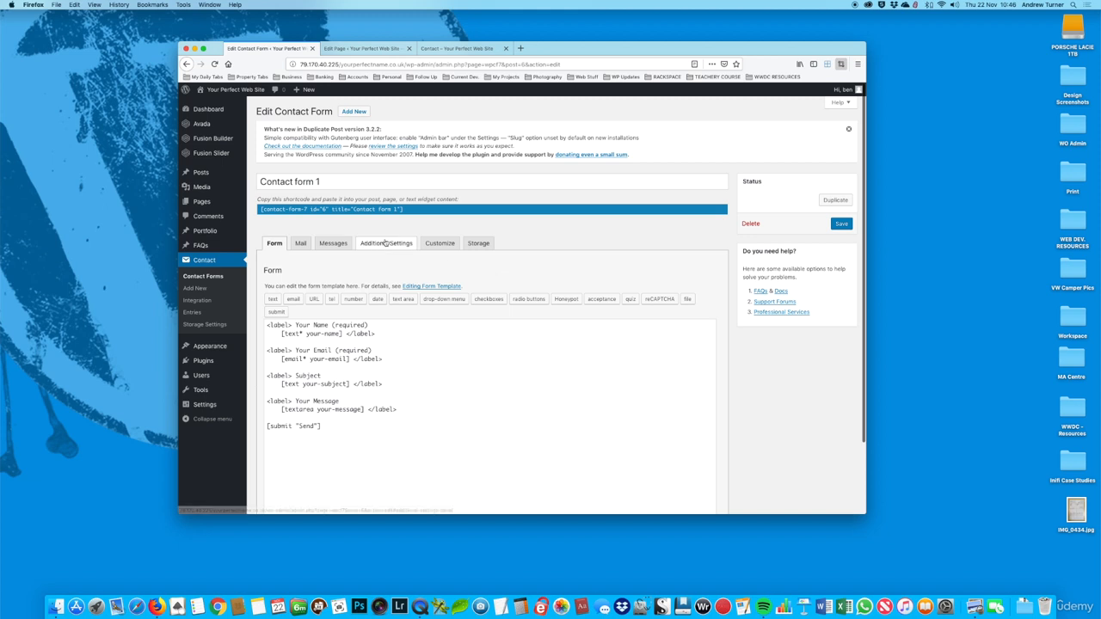
Step: Copy the whole shortcode of Contact form 1
left_click(268, 210)
left_click_drag(269, 210, 413, 209)
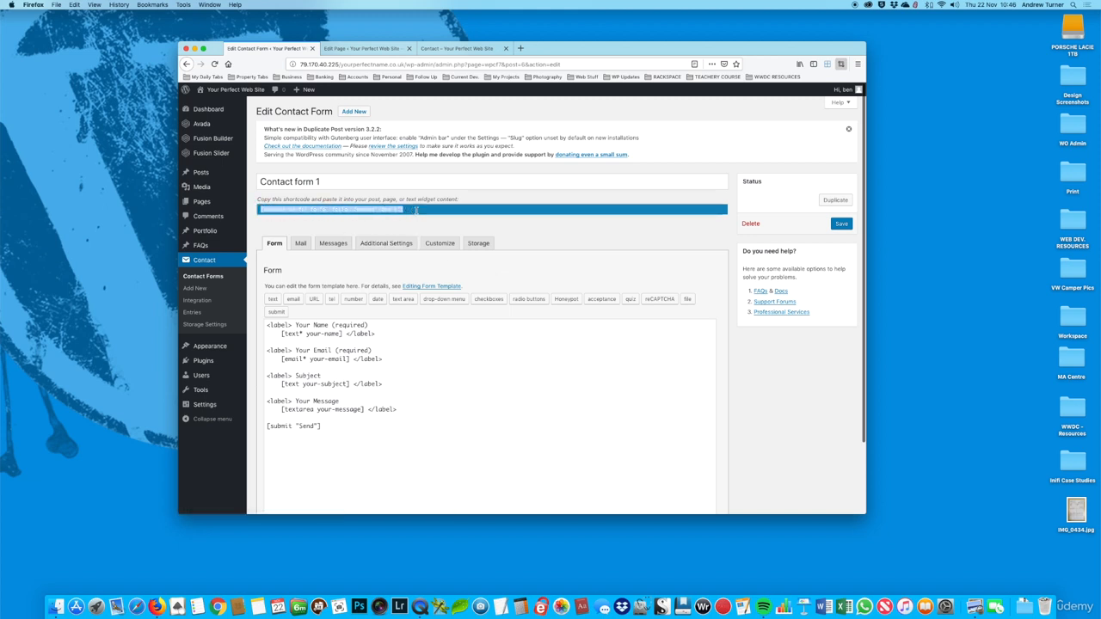
triple_click(416, 211)
key("super+c")
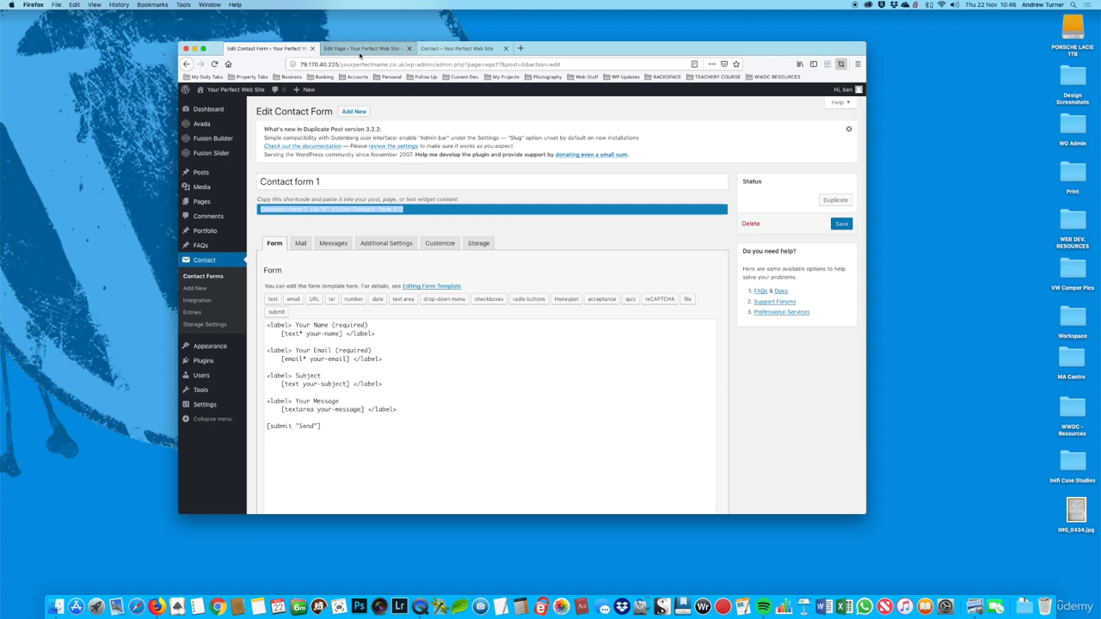
Step: Add a Code Block containing the copied contact form shortcode to the Contact page's 2/3 column, save it and update the page
left_click(362, 50)
scroll(447, 284, "down", 10)
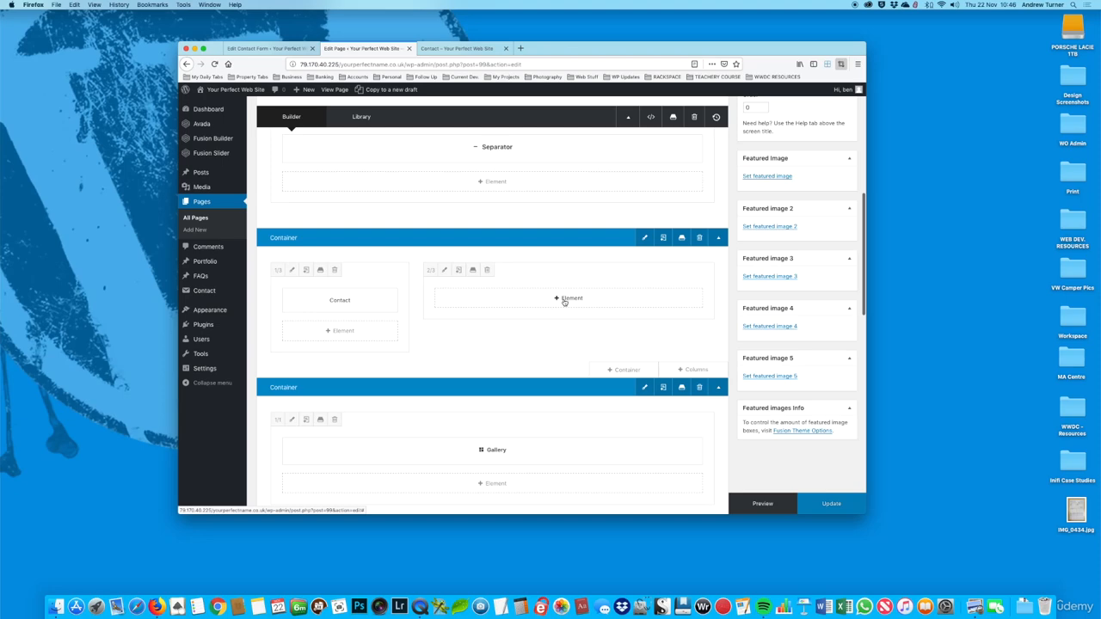
left_click(564, 301)
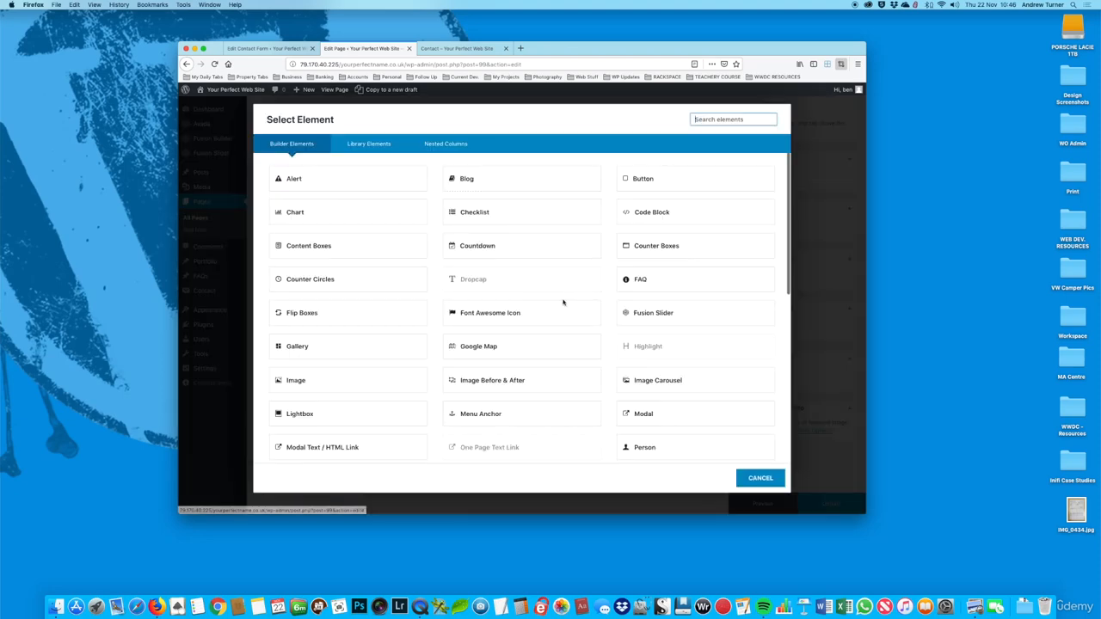
scroll(688, 321, "down", 1)
scroll(673, 324, "up", 1)
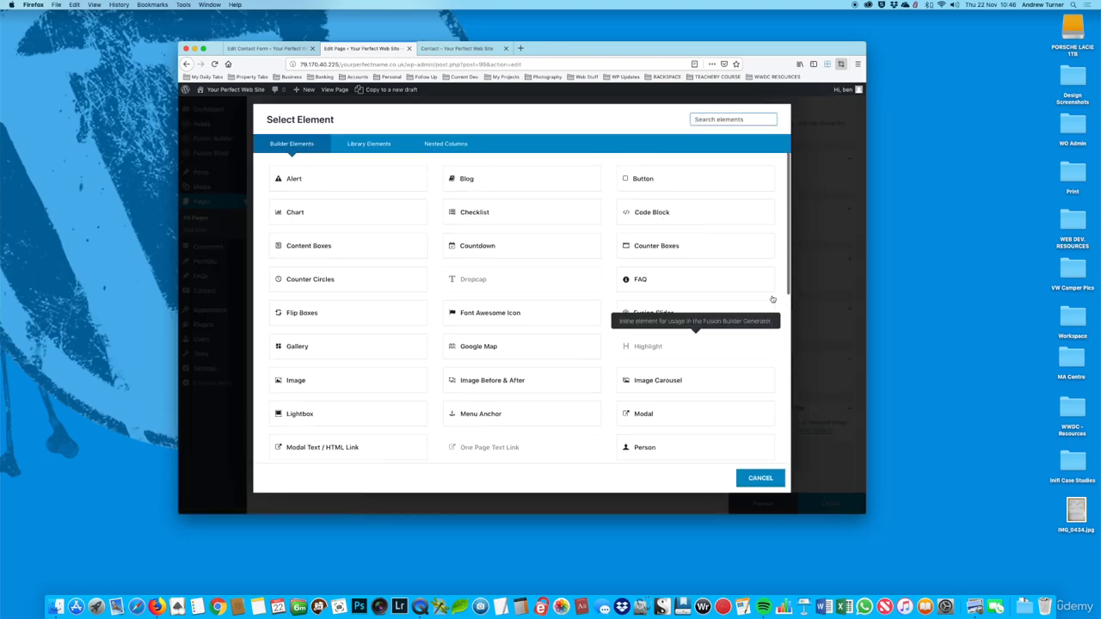
left_click(645, 219)
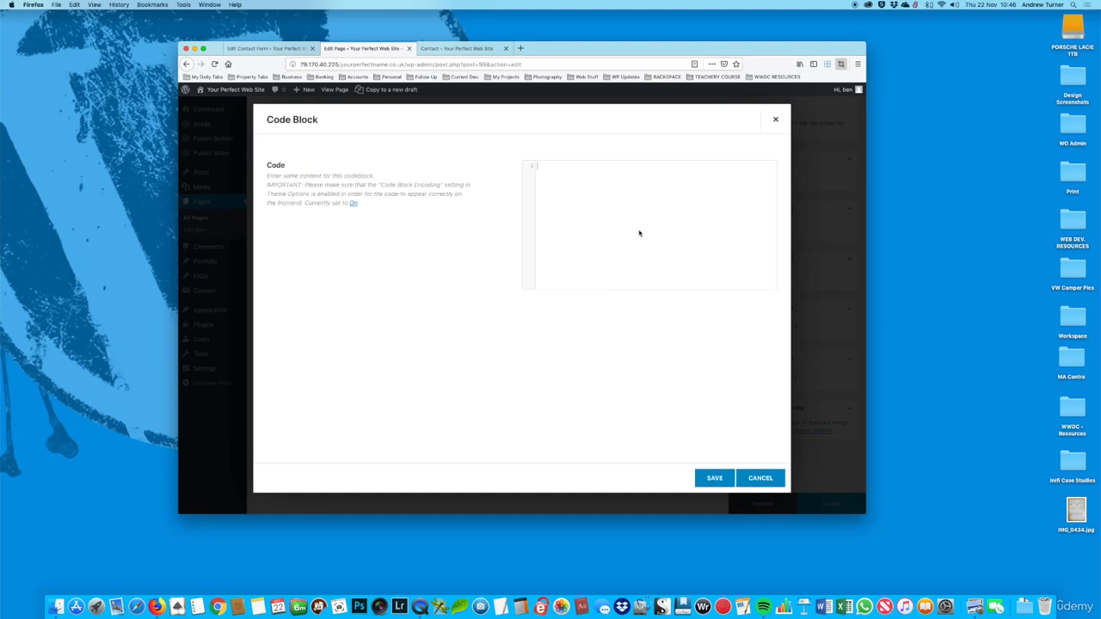
key("super+v")
left_click(714, 478)
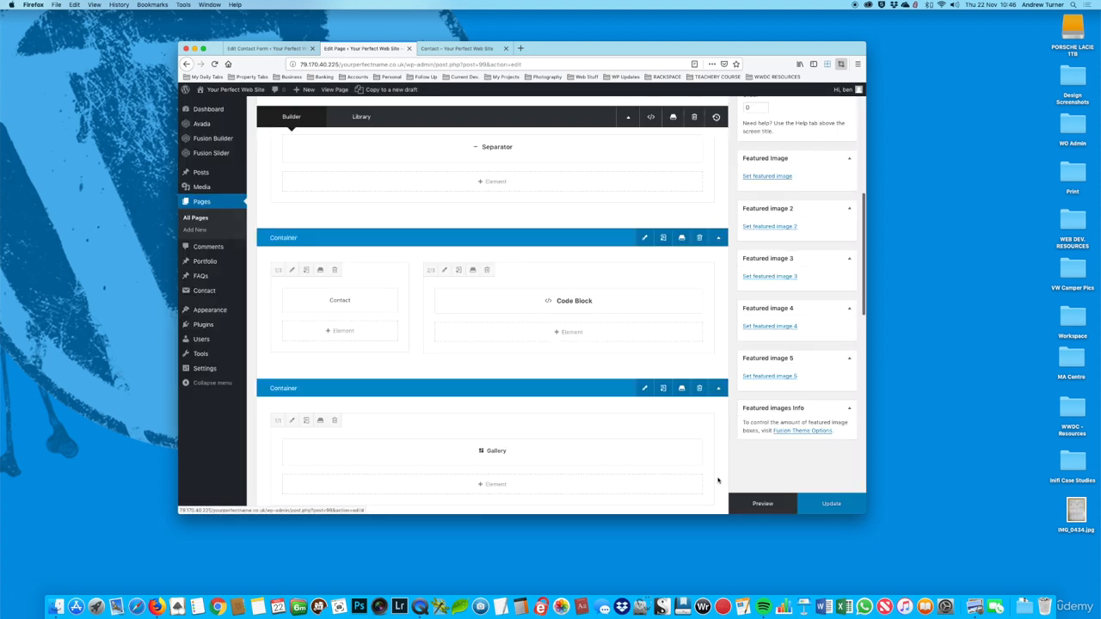
left_click(823, 503)
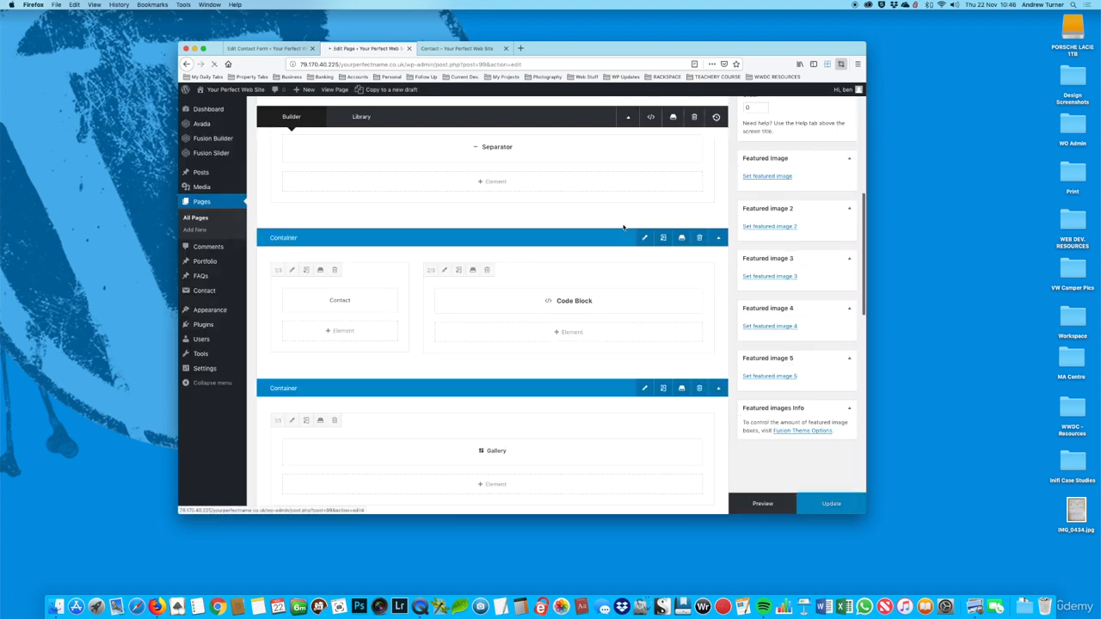
Step: Reload the live Contact page and check the contact form beside the heading
left_click(448, 49)
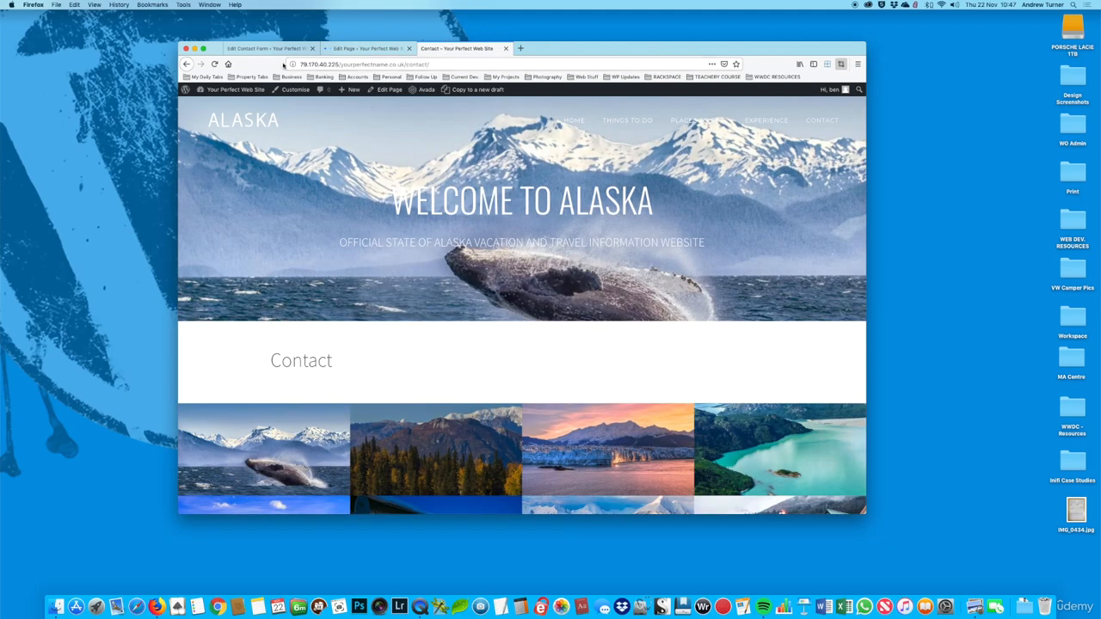
left_click(214, 65)
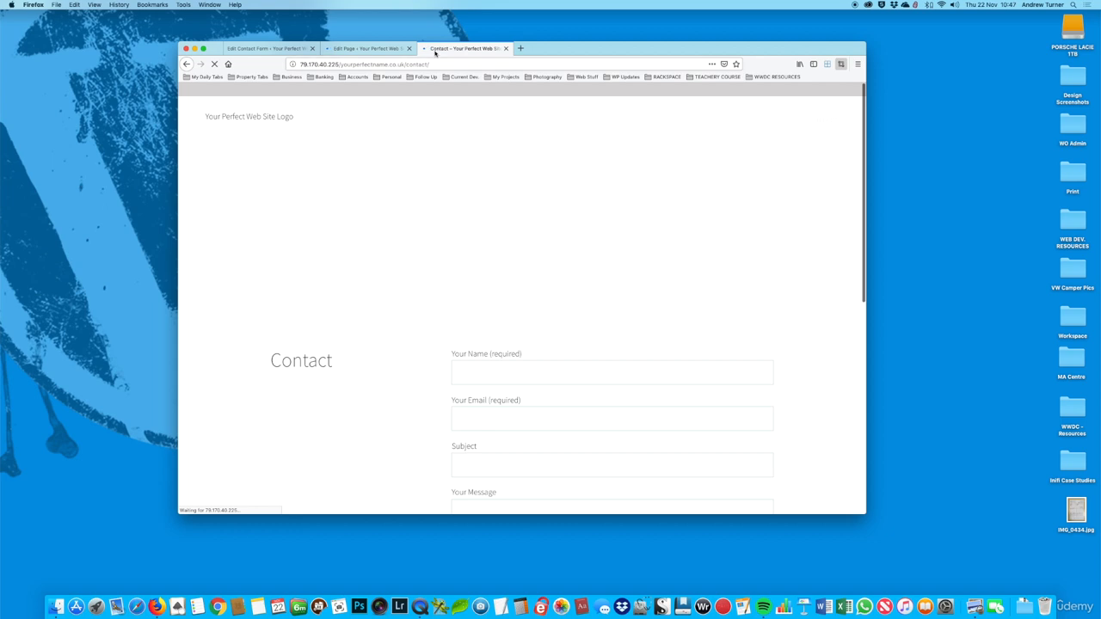
scroll(635, 232, "down", 4)
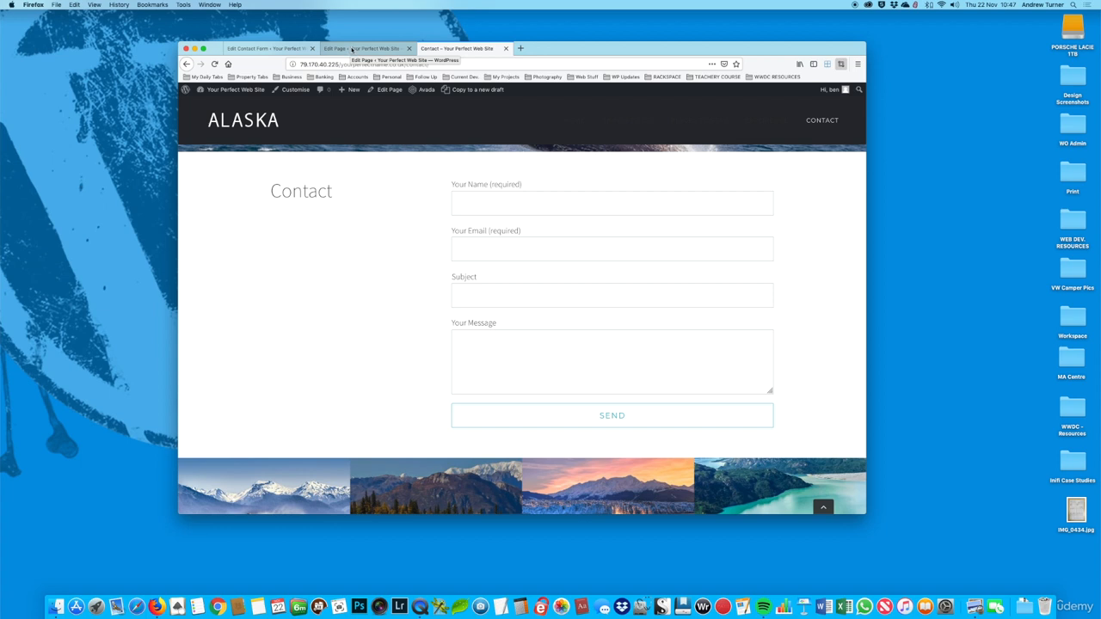
scroll(634, 191, "up", 1)
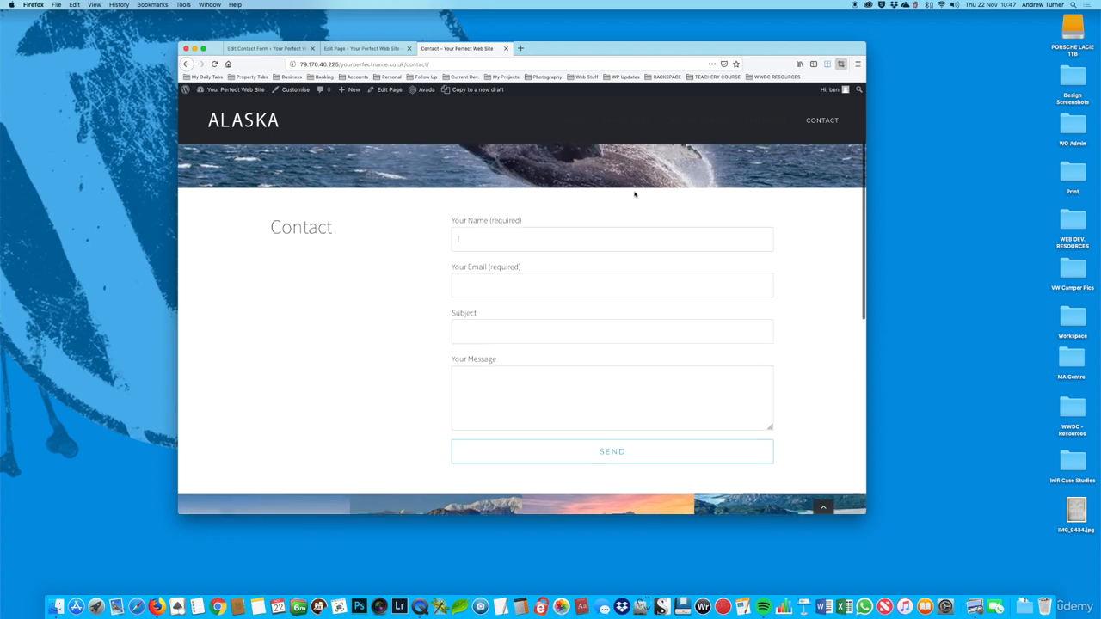
scroll(634, 191, "down", 2)
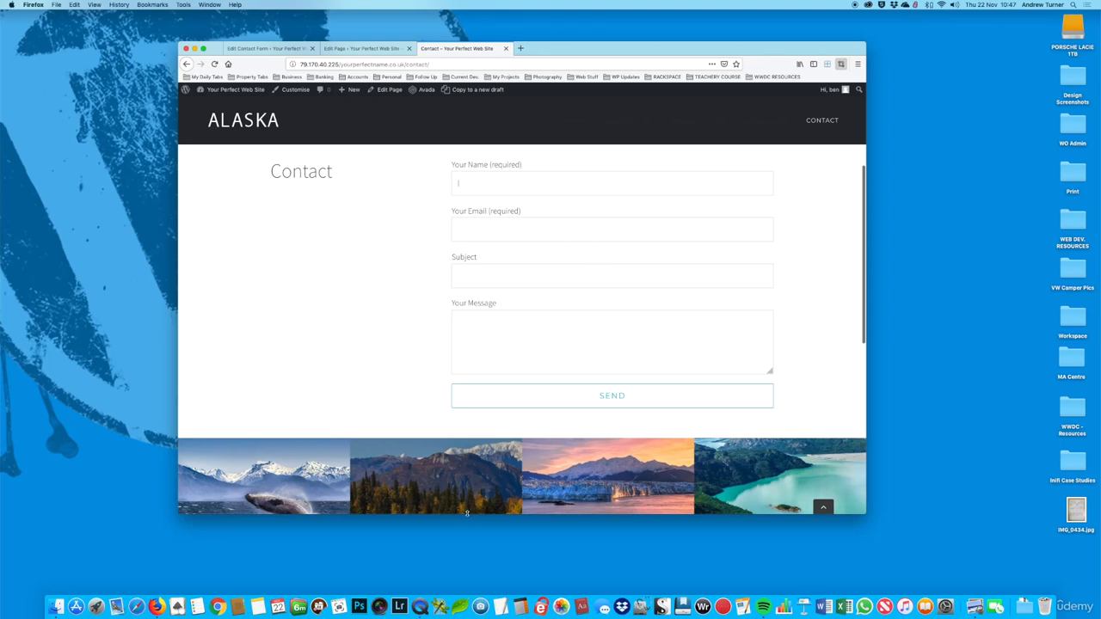
Step: Switch to Notes, copy the first form's markup through the SUBMIT line from the AVADA CONTACT FORM 7 note, and return to Firefox
left_click(261, 612)
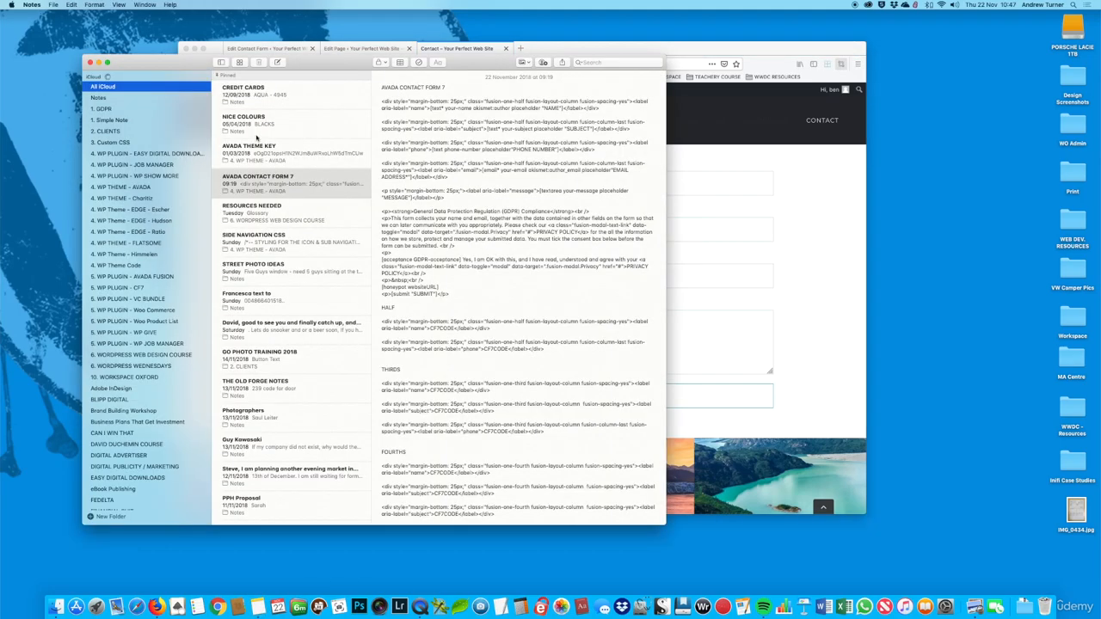
left_click_drag(382, 101, 452, 293)
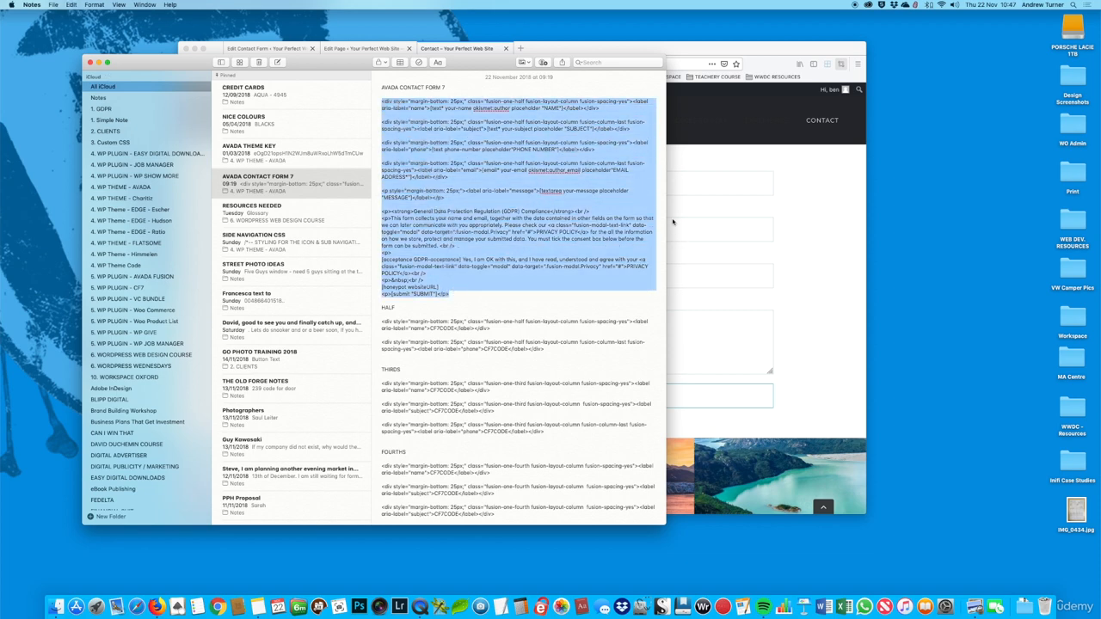
left_click(813, 199)
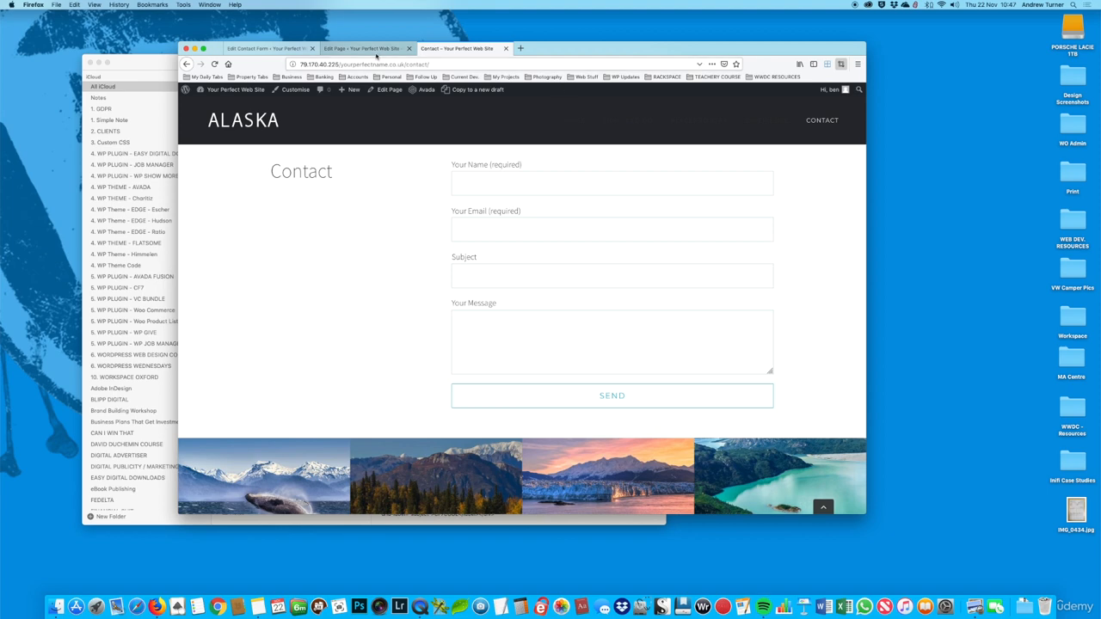
Step: Replace the entire form template of Contact form 1 with the copied Avada markup and save the form
left_click(267, 49)
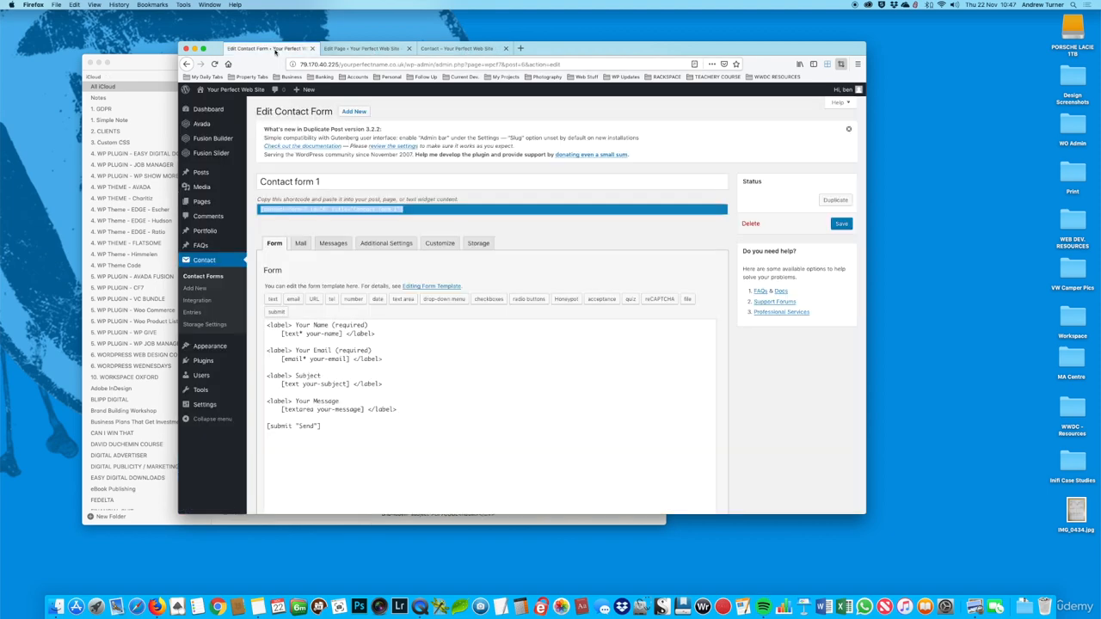
left_click(401, 373)
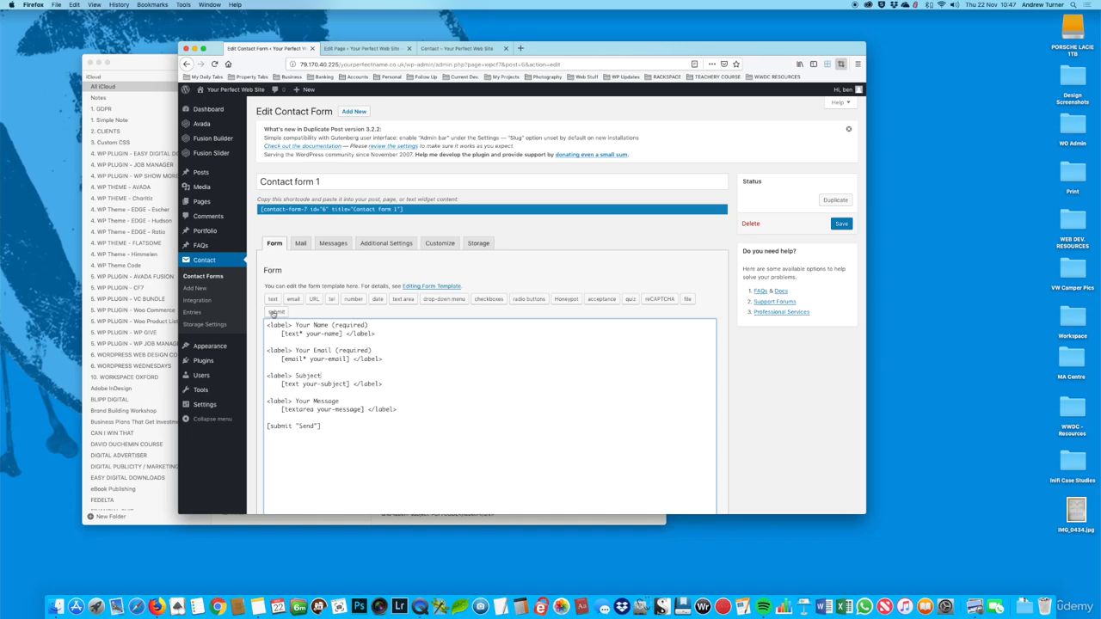
left_click_drag(363, 451, 273, 296)
key("super+v")
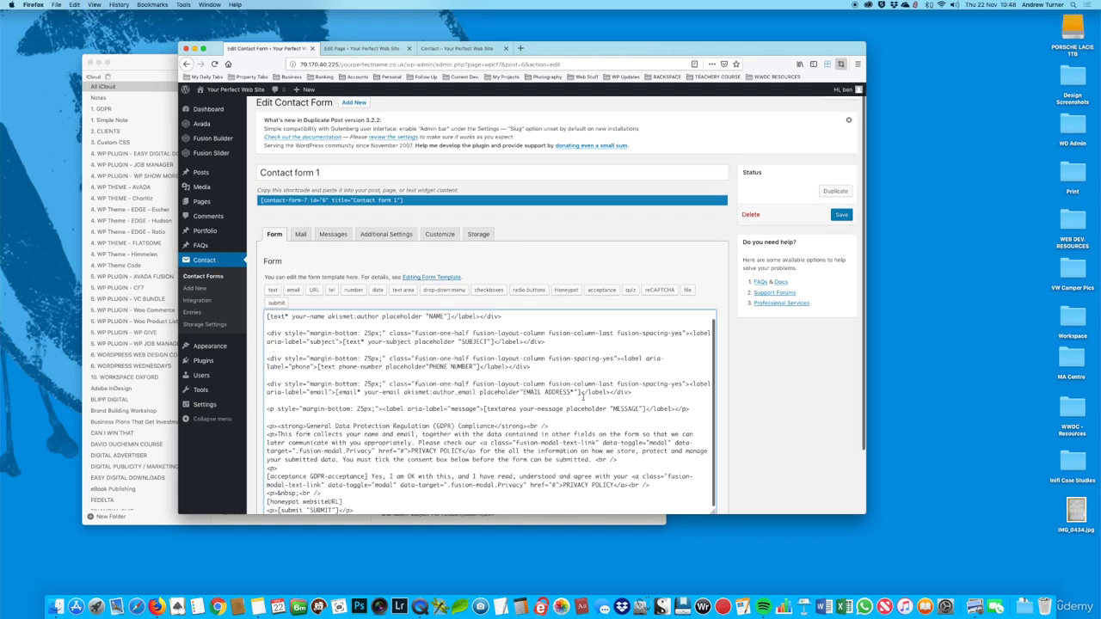
scroll(583, 395, "down", 2)
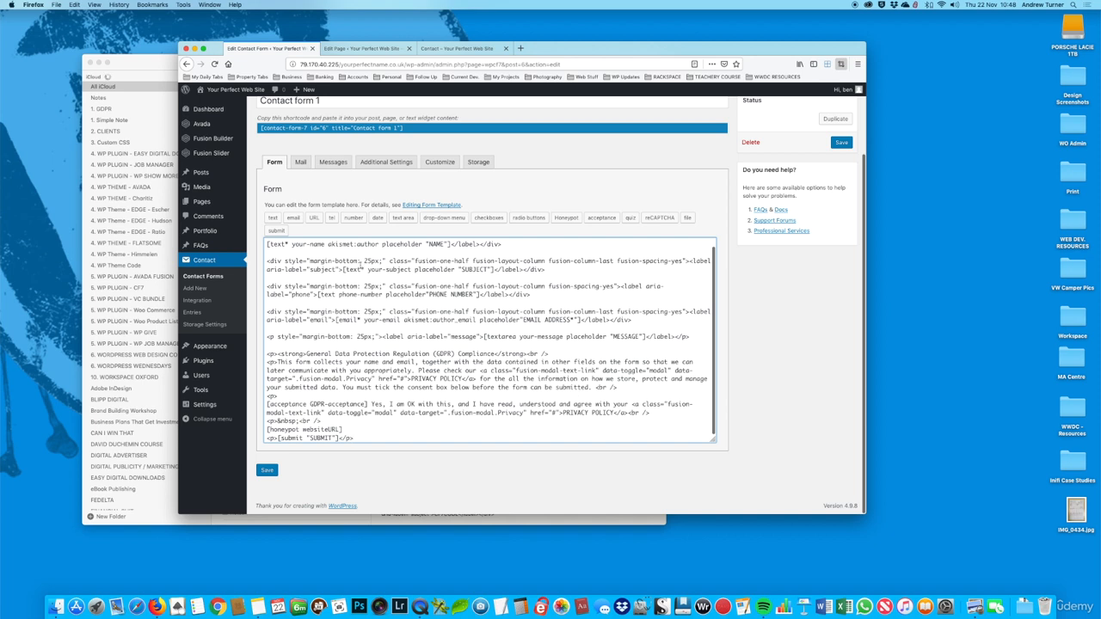
scroll(360, 263, "up", 3)
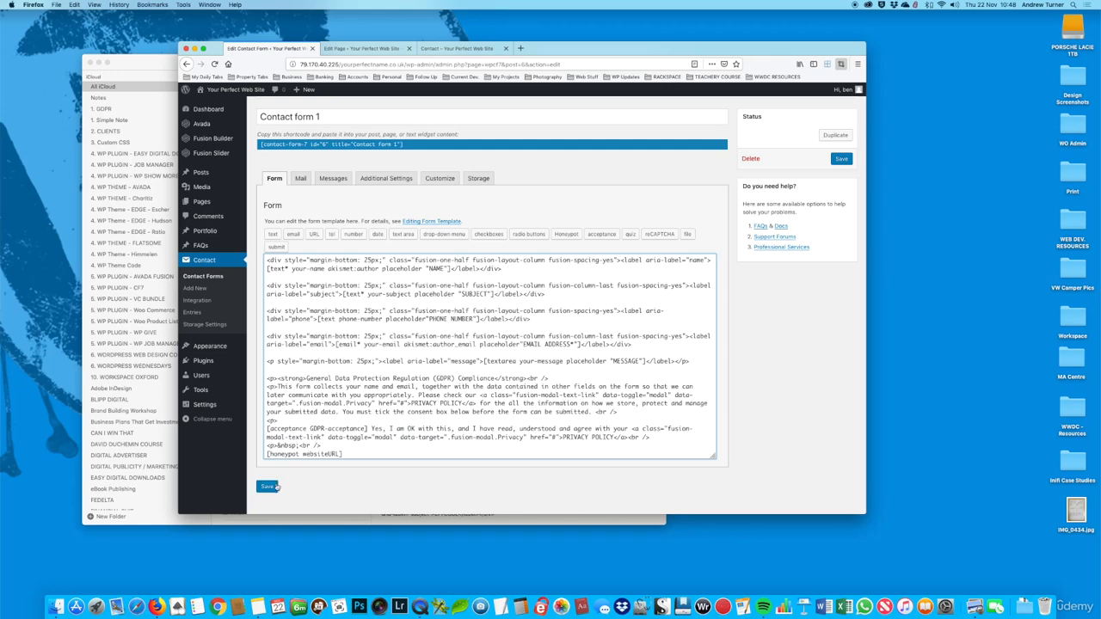
left_click(268, 488)
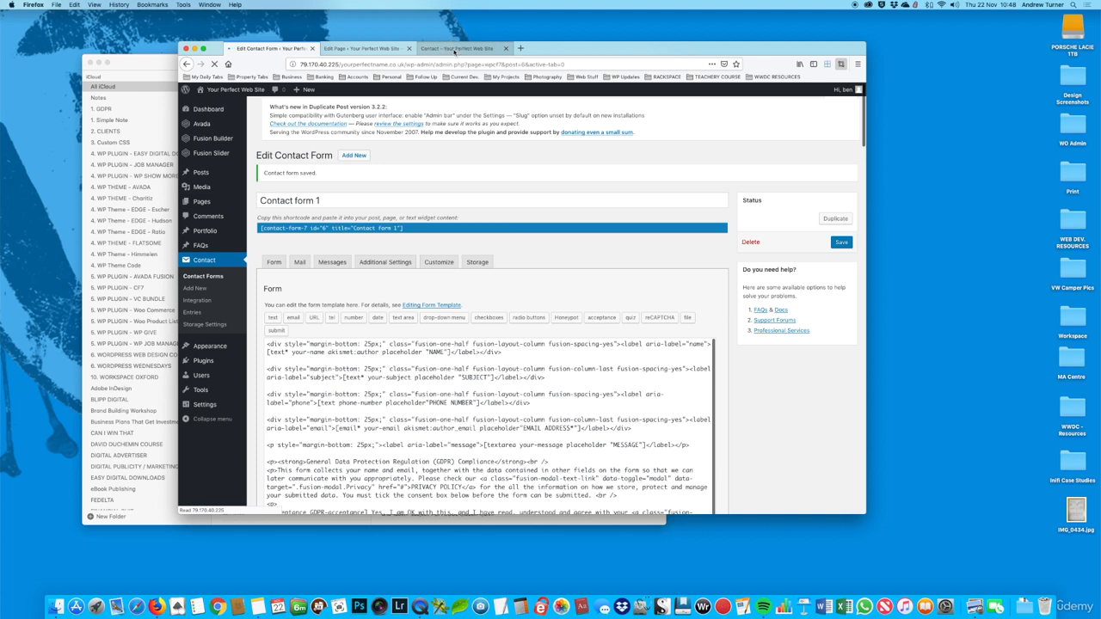
Step: Check the restyled form on the live Contact page, including its field layout, GDPR compliance text, consent box and submit button
left_click(456, 49)
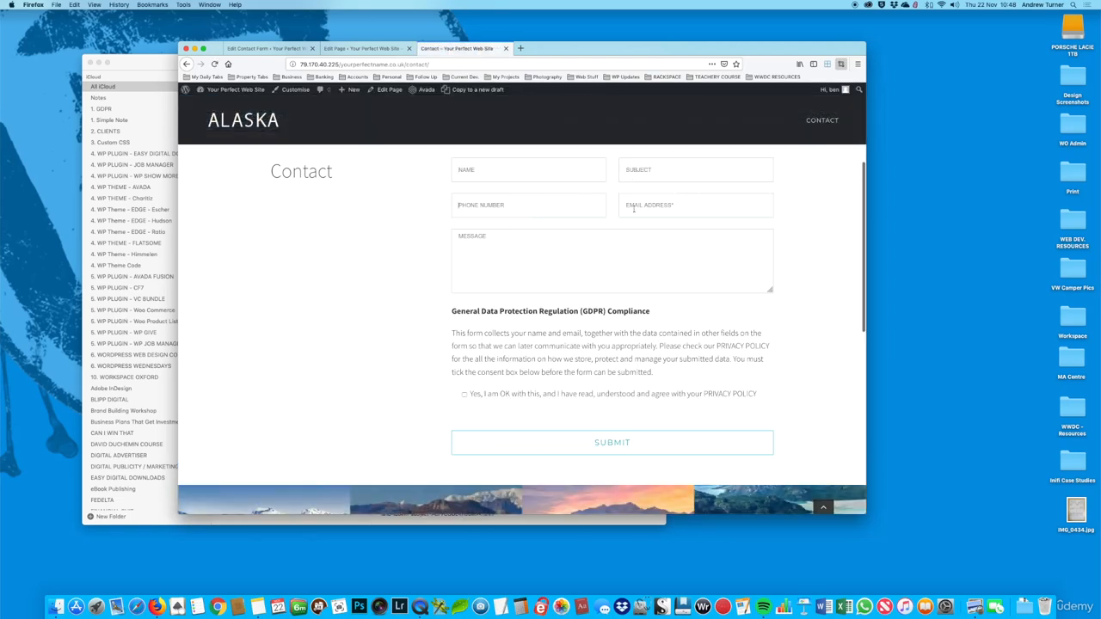
left_click(573, 261)
scroll(641, 259, "down", 2)
left_click_drag(452, 256, 680, 332)
left_click(691, 301)
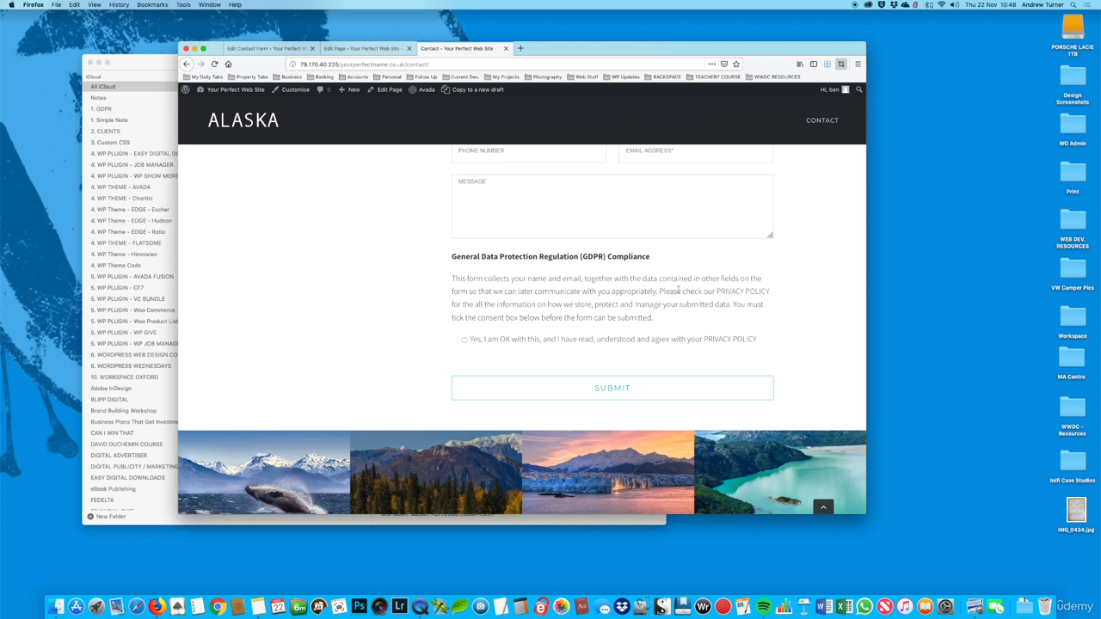
scroll(680, 318, "down", 1)
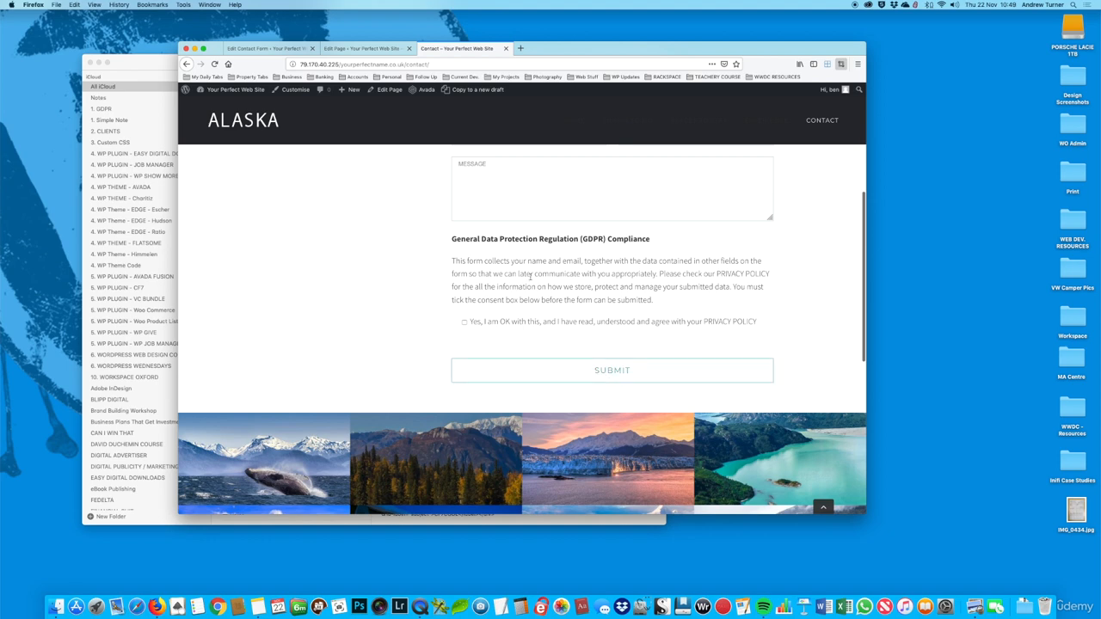
Step: Review the saved template code of Contact form 1 through to its submit line
left_click(272, 49)
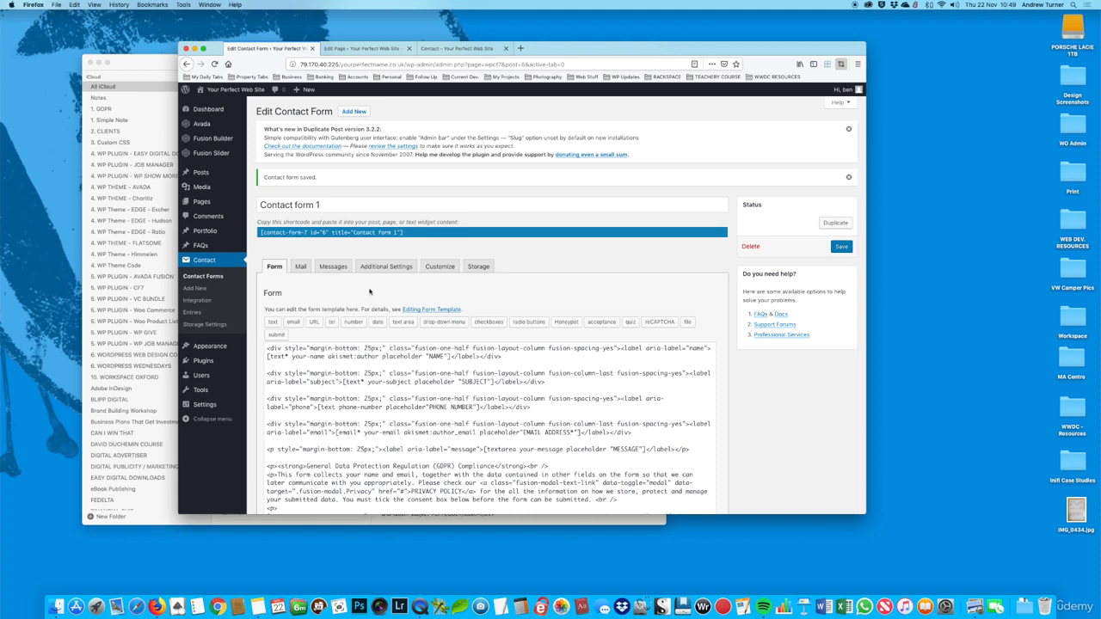
scroll(425, 344, "down", 1)
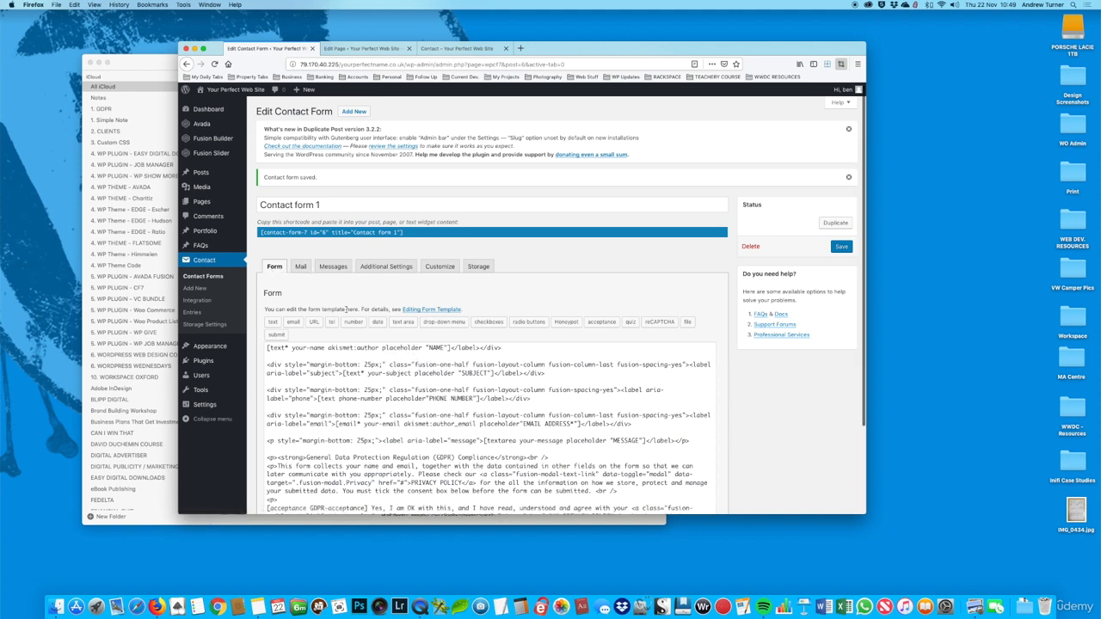
scroll(347, 309, "down", 1)
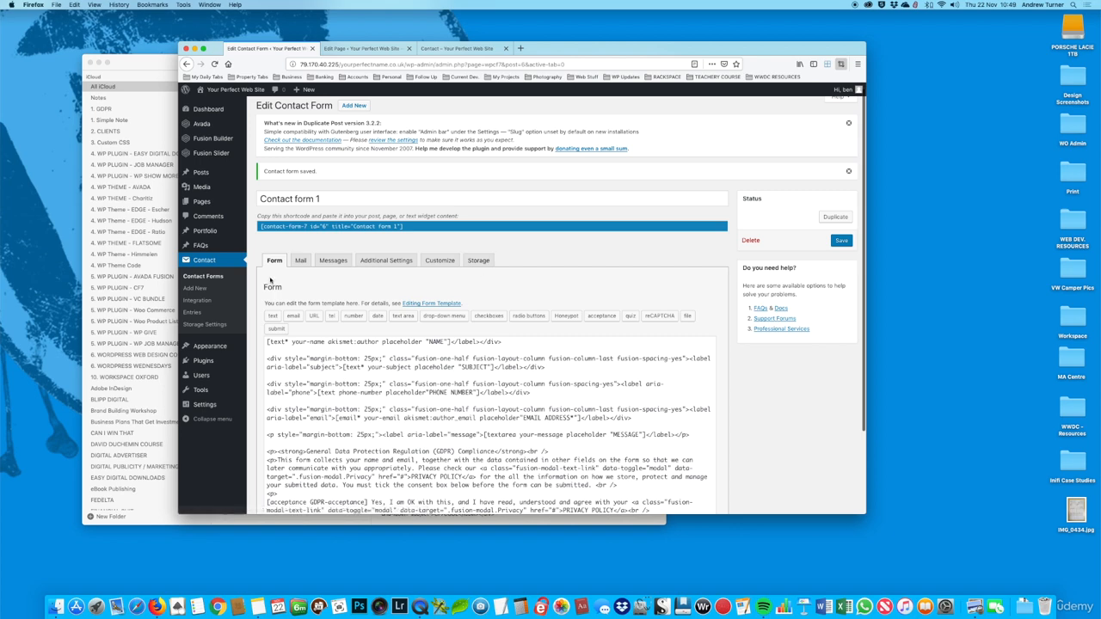
scroll(344, 292, "down", 3)
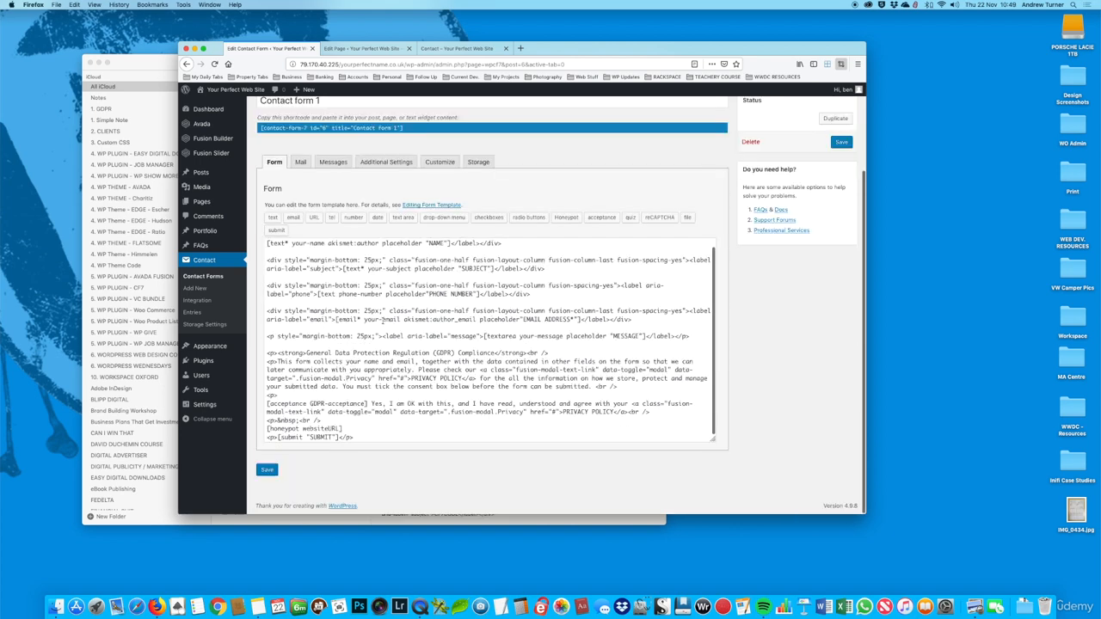
Step: Check the form fields on the live Contact page, and look over the Mail template of Contact form 1
left_click(463, 49)
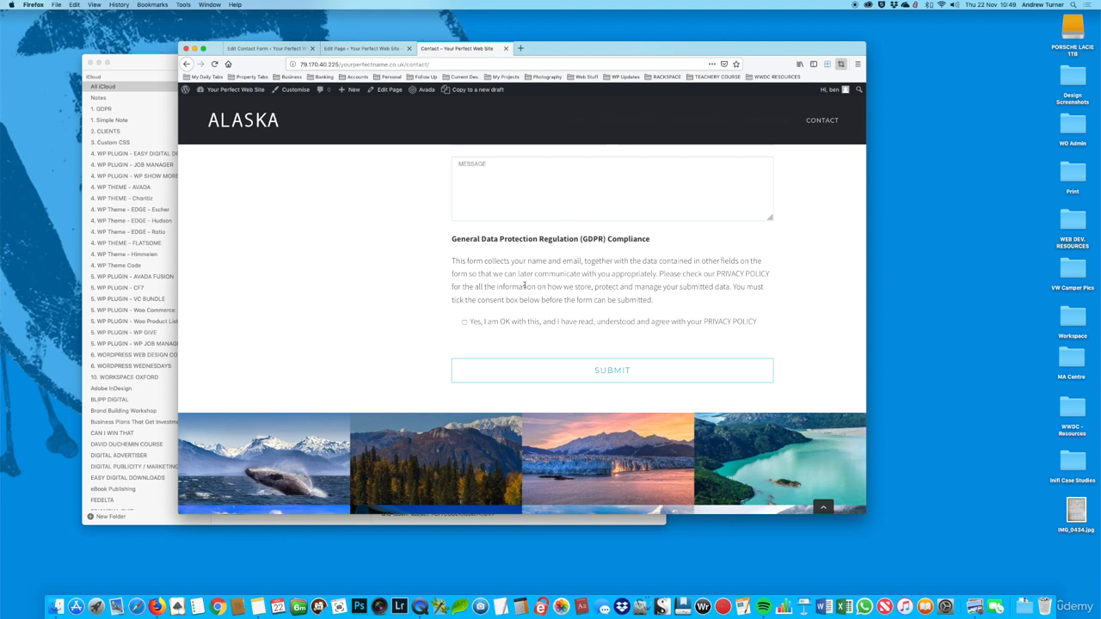
scroll(524, 285, "up", 4)
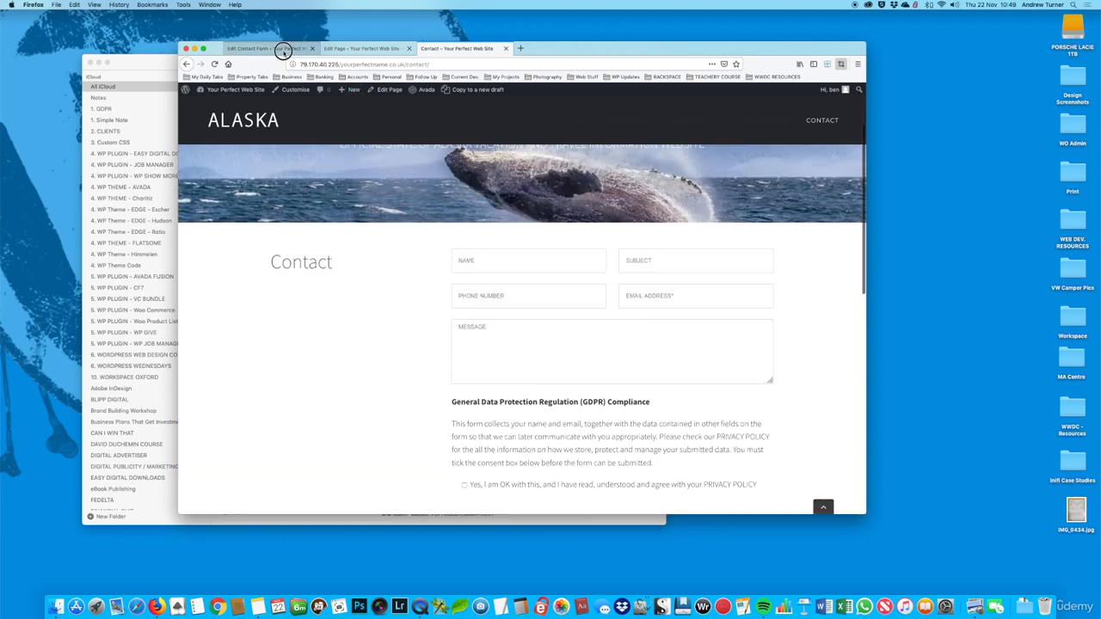
left_click(283, 50)
left_click(300, 162)
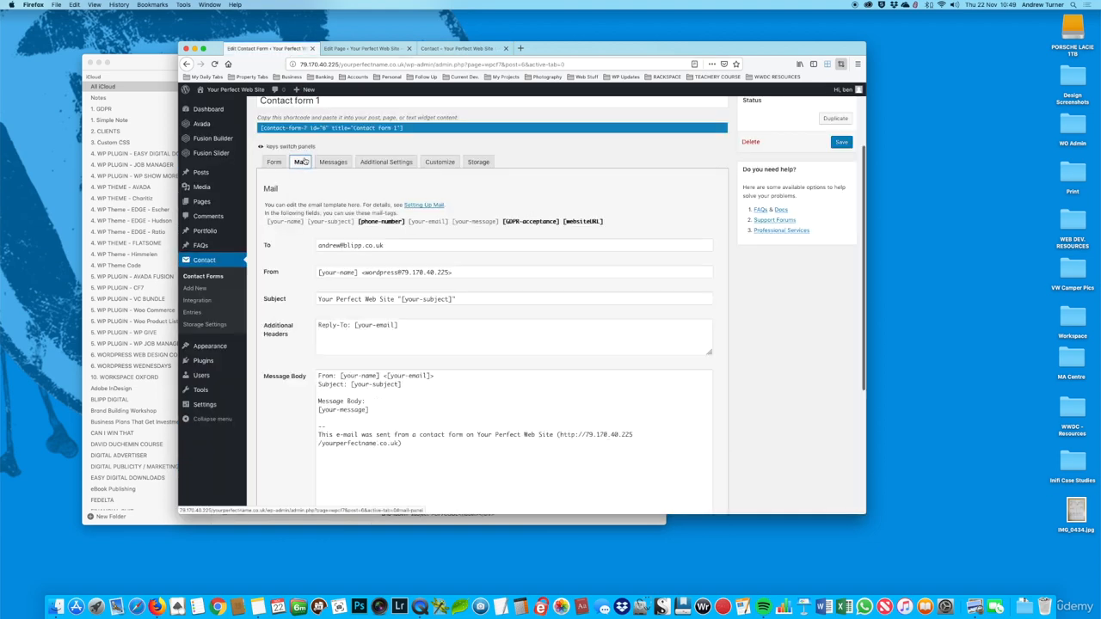
scroll(409, 318, "down", 3)
scroll(410, 318, "down", 2)
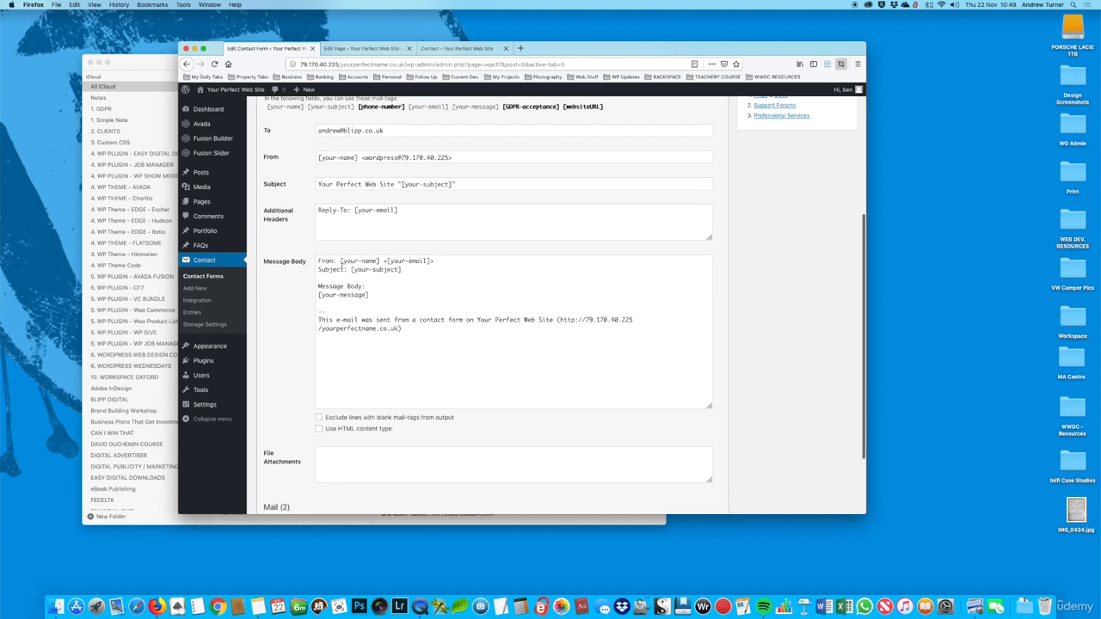
scroll(355, 262, "up", 1)
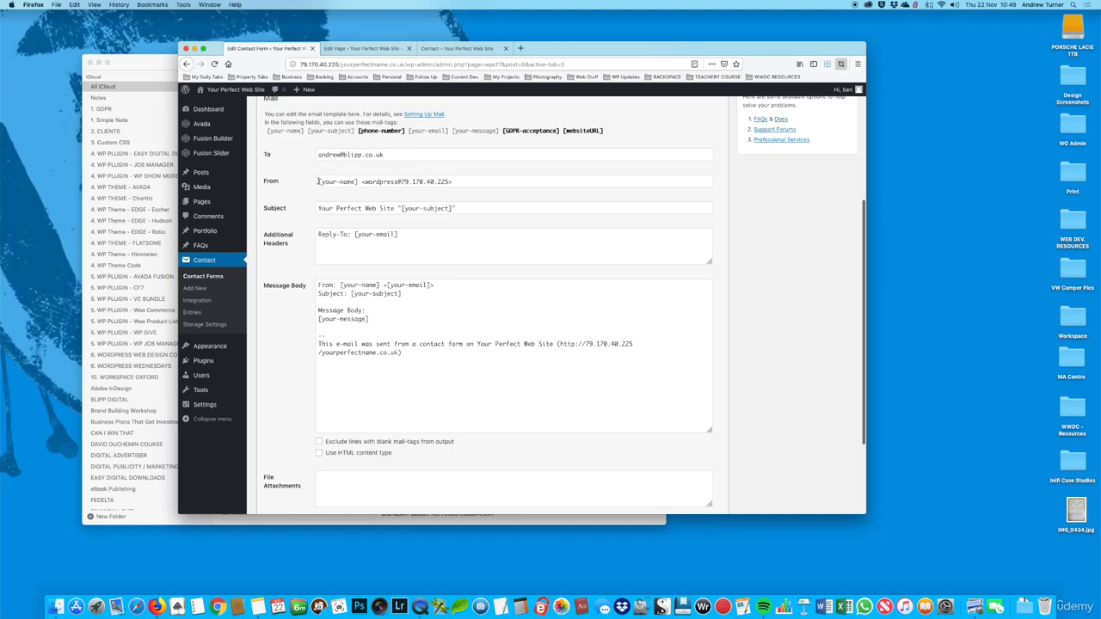
Step: Replace the Mail template's From entry with the start of a do-not-reply address, up to the @ sign
left_click_drag(315, 183, 471, 182)
key("BackSpace")
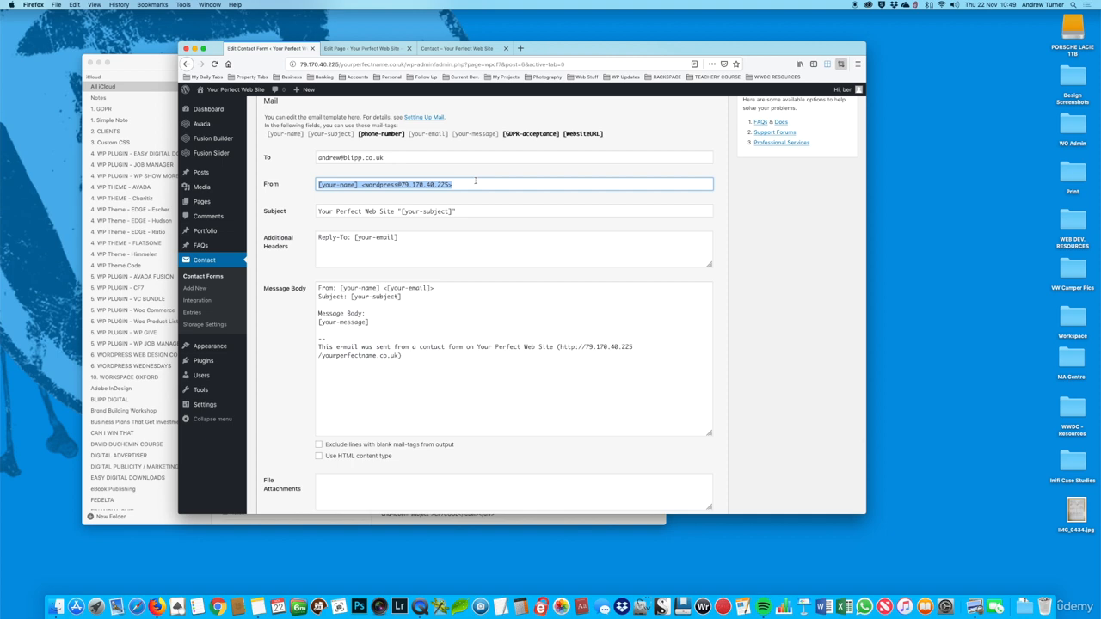
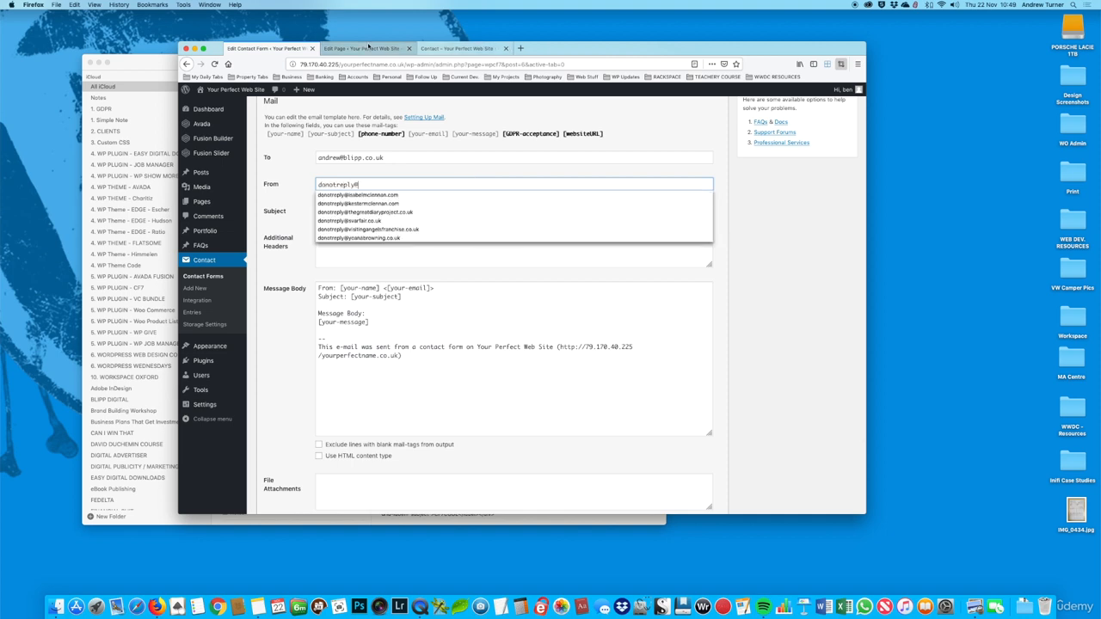
Step: Complete the From address with the site's domain yourperfectname.co.uk, copied from the web address of the Edit Page tab
left_click(361, 49)
left_click(348, 65)
left_click_drag(341, 65, 402, 66)
key("super+c")
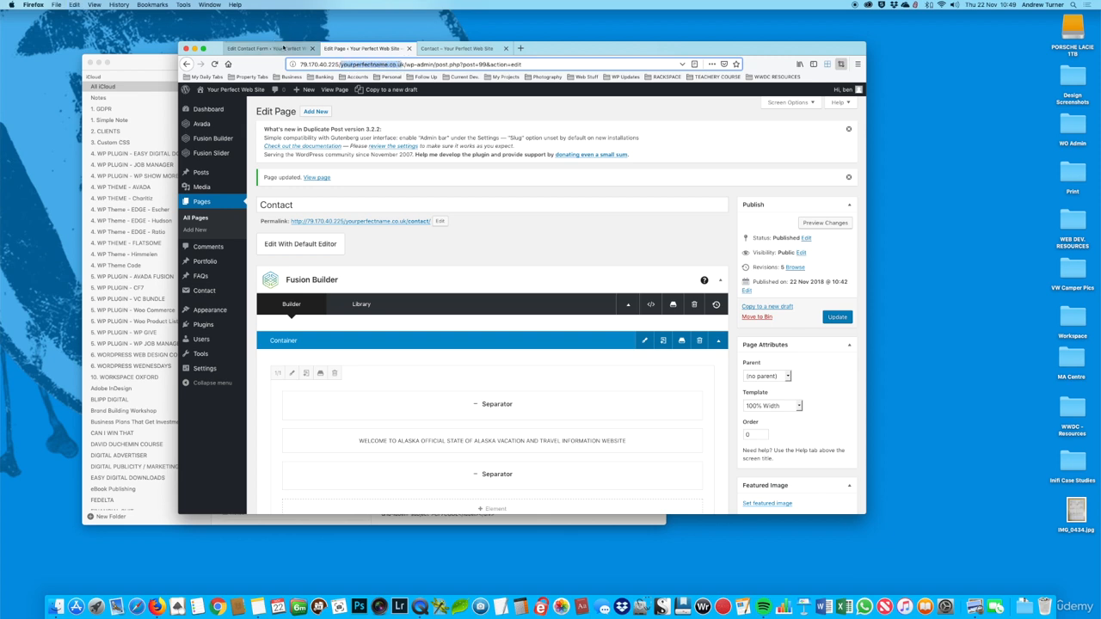
left_click(266, 48)
key("super+v")
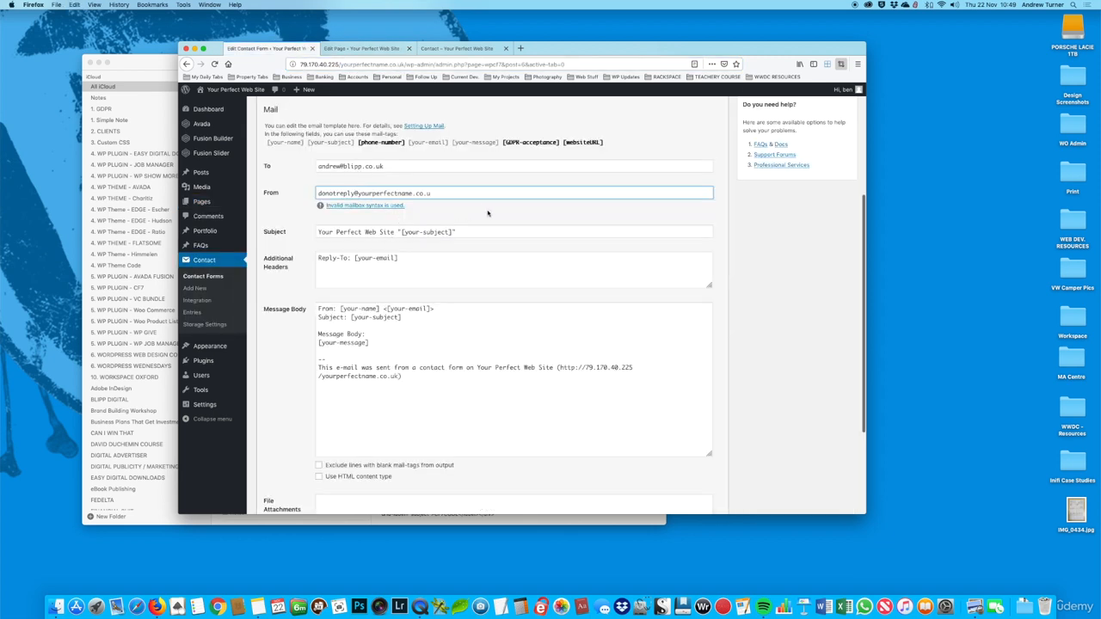
type("k")
key("Tab")
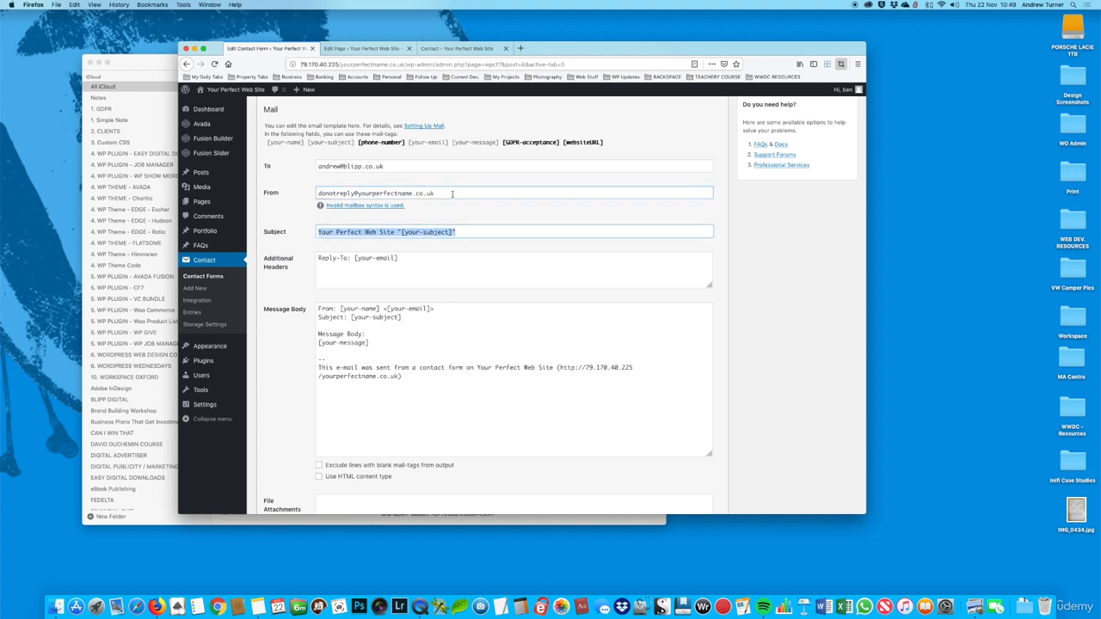
Step: Review the Mail template's From, Subject, Additional Headers and Message Body fields against the available mail-tags
scroll(461, 208, "down", 1)
scroll(461, 208, "up", 1)
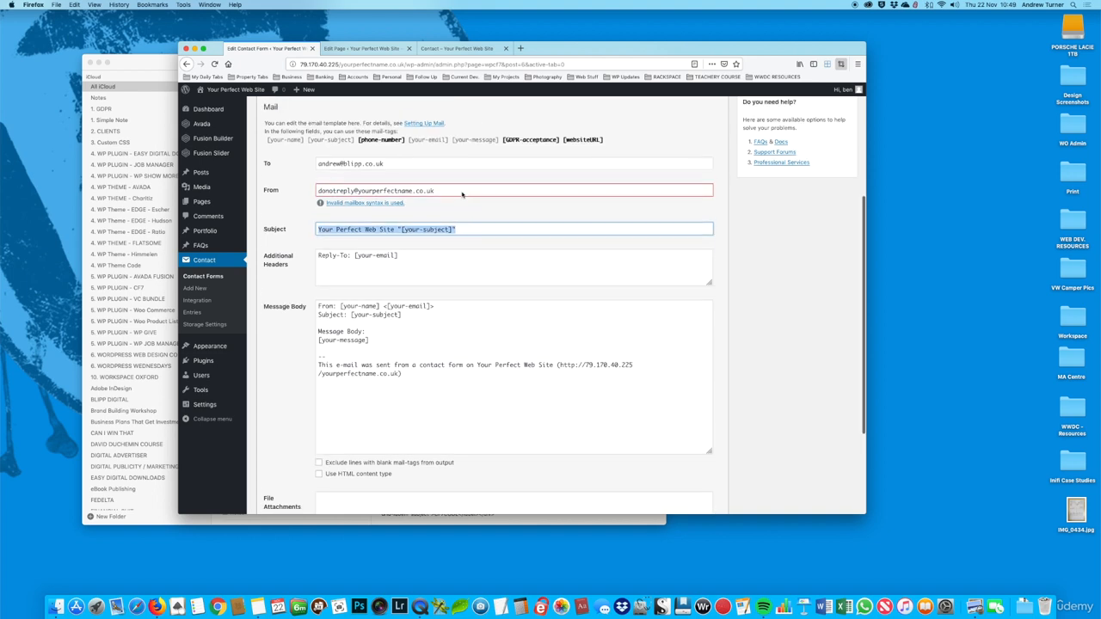
left_click(457, 198)
scroll(395, 211, "down", 1)
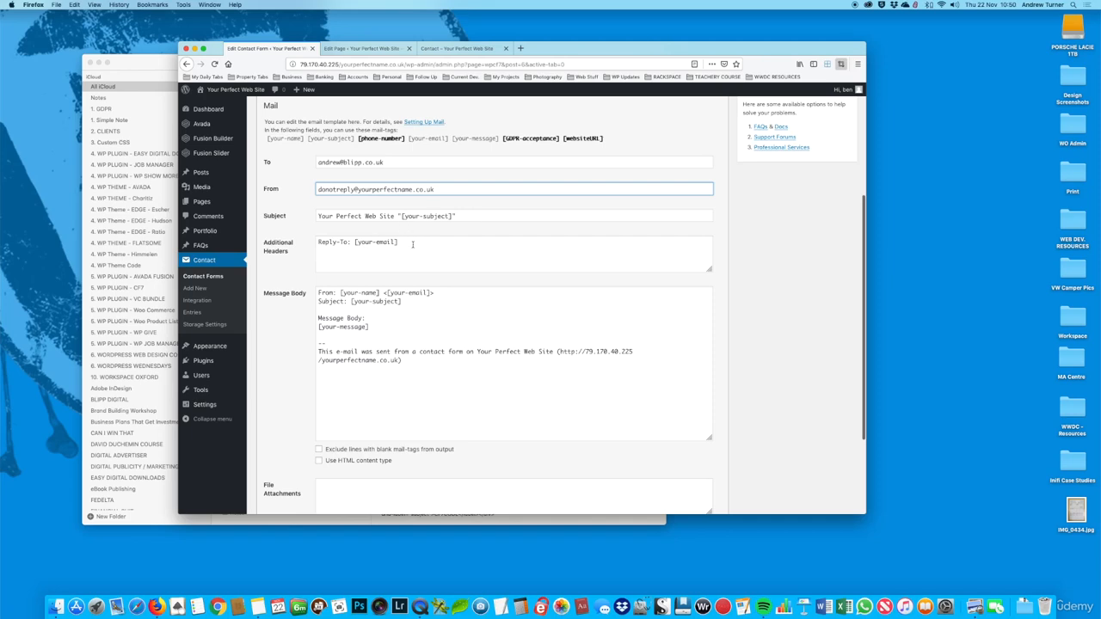
scroll(414, 246, "down", 1)
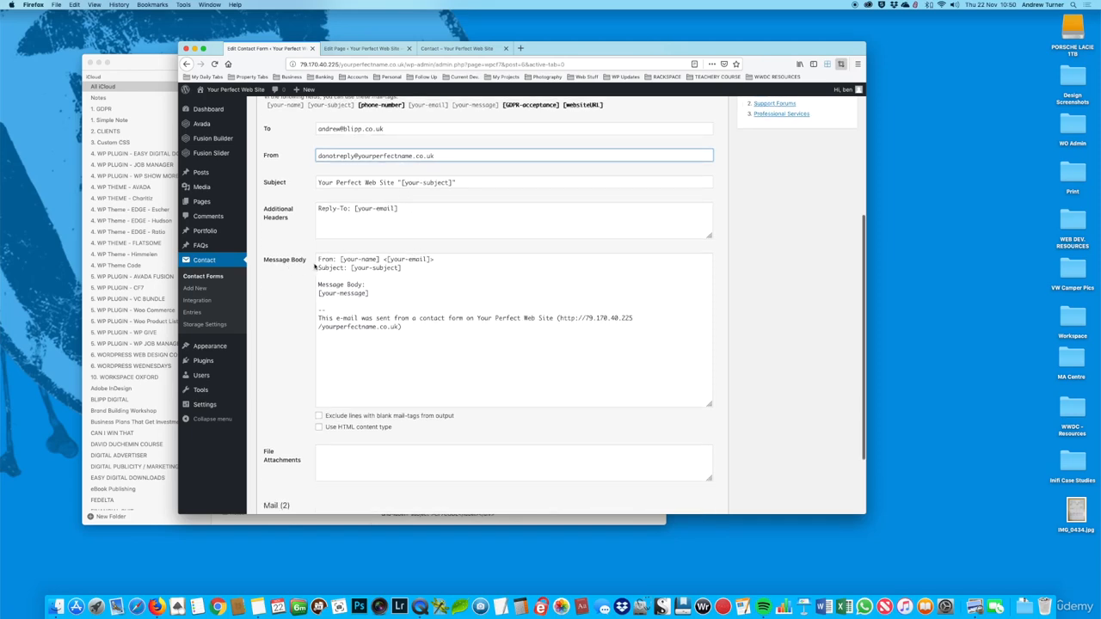
scroll(314, 267, "up", 1)
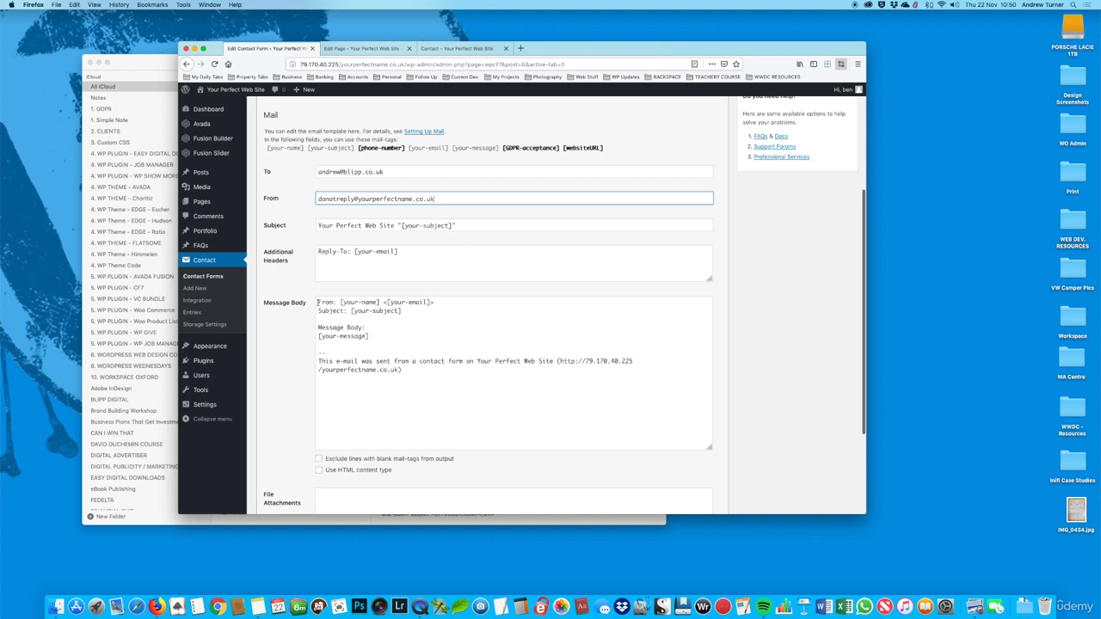
scroll(385, 317, "up", 1)
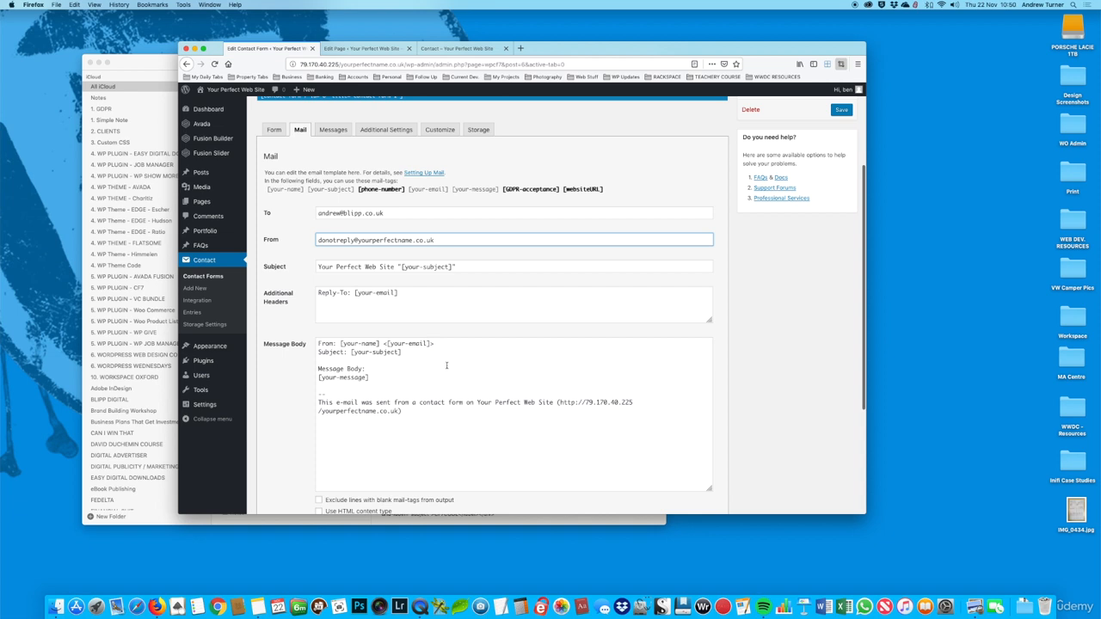
scroll(446, 365, "down", 2)
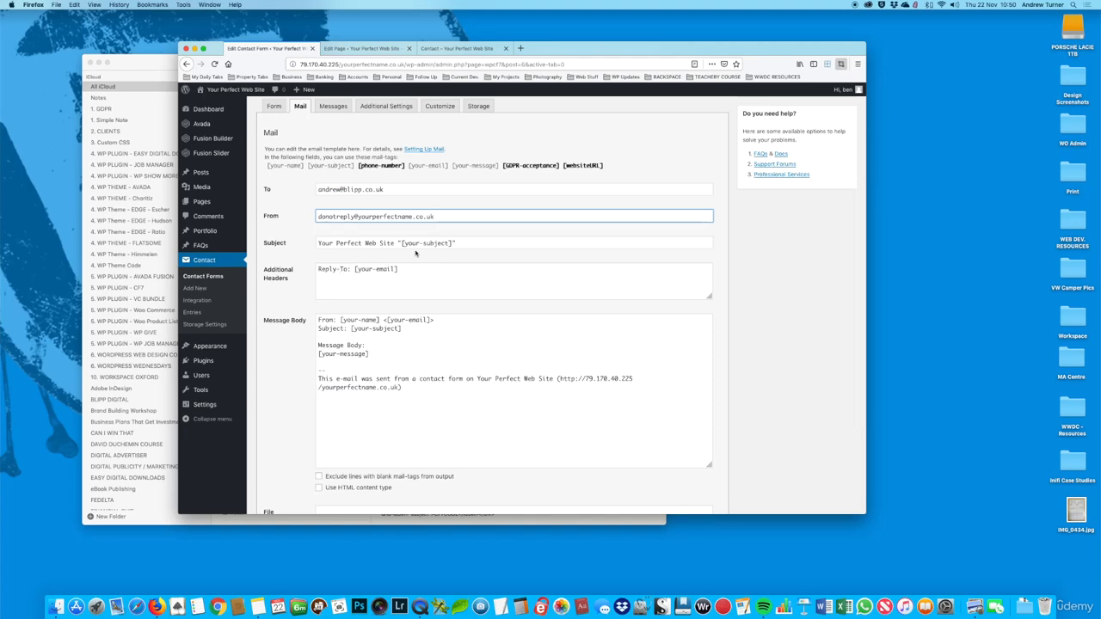
Step: Copy the [phone-number] mail-tag into the Message Body between the Subject and Message Body lines, followed by blank lines
left_click(387, 167)
key("super+c")
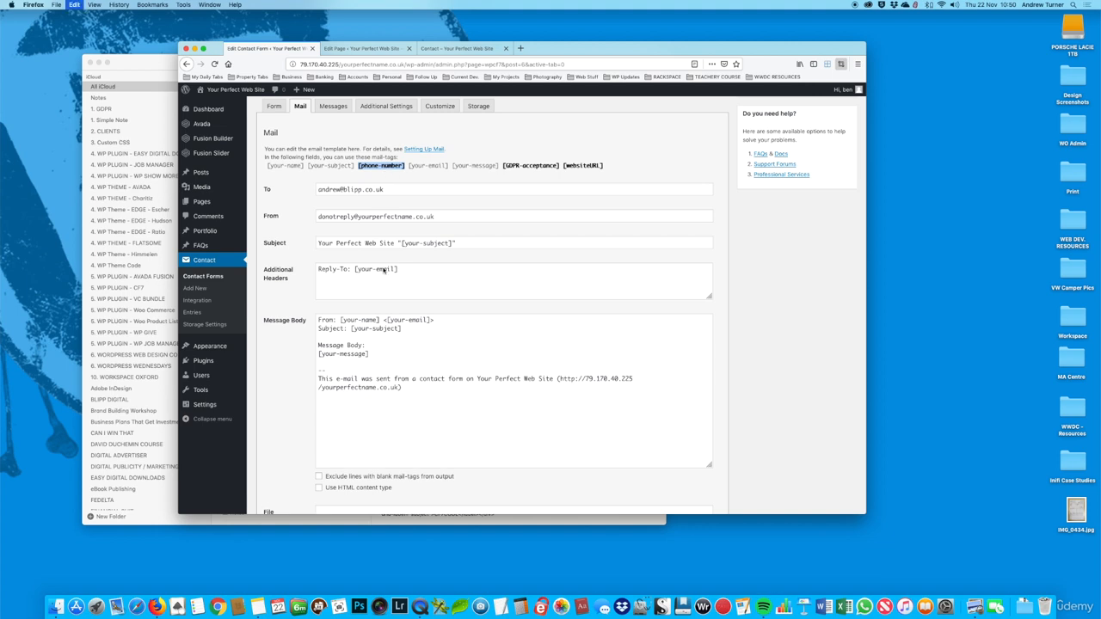
left_click(370, 352)
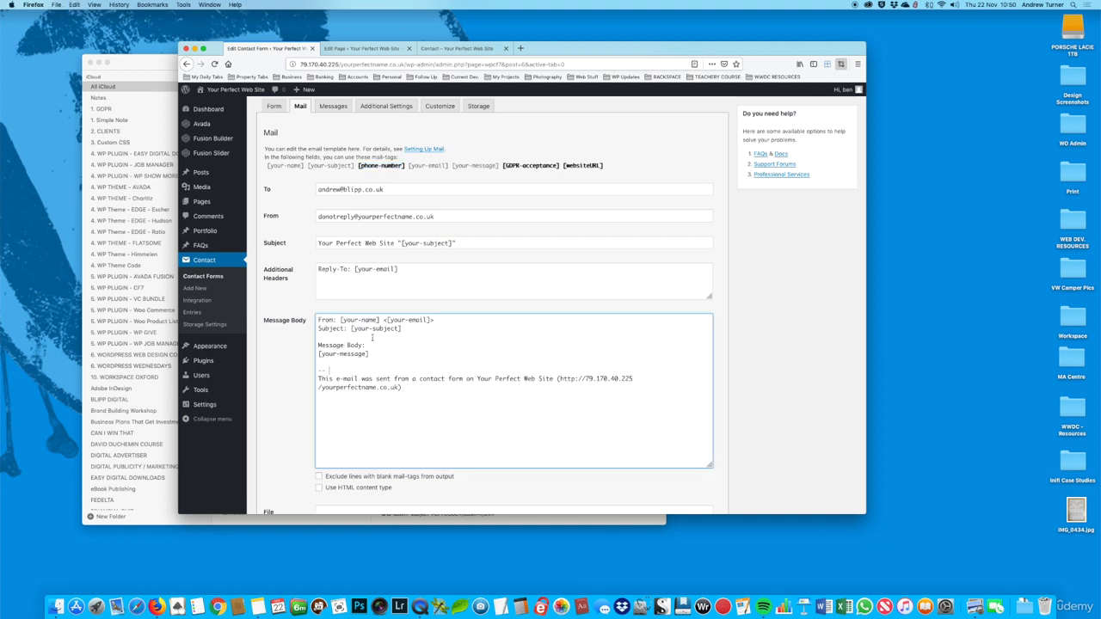
left_click(373, 338)
key("Return")
key("super+v")
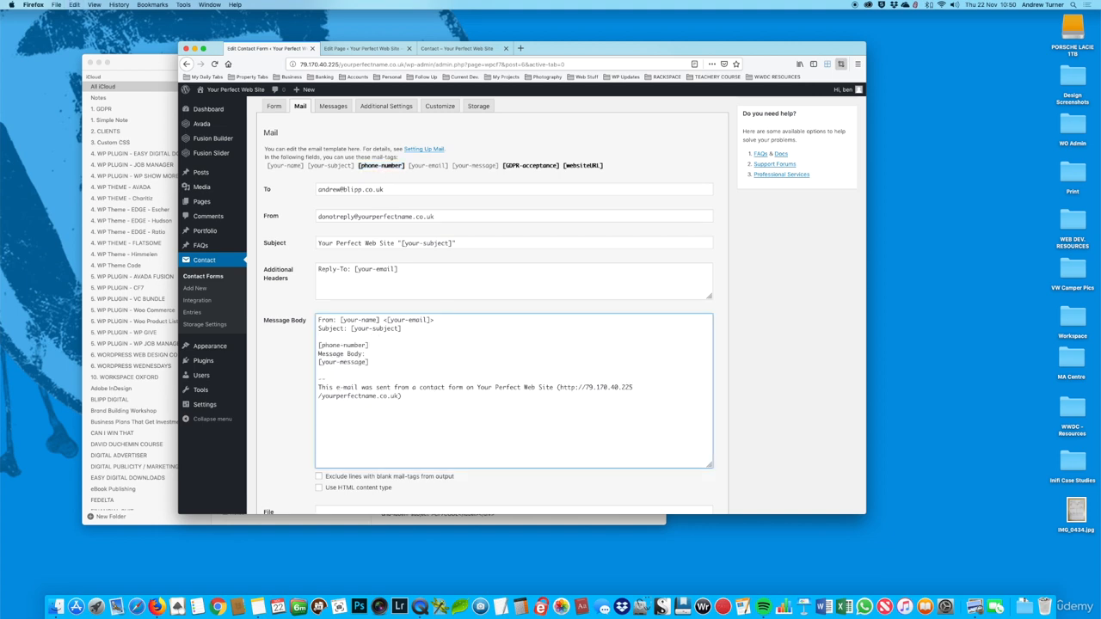
key("Return")
key("Return")
Step: Copy the [GDPR-acceptance] mail-tag into the Message Body below the phone number tag, followed by blank lines
left_click(528, 168)
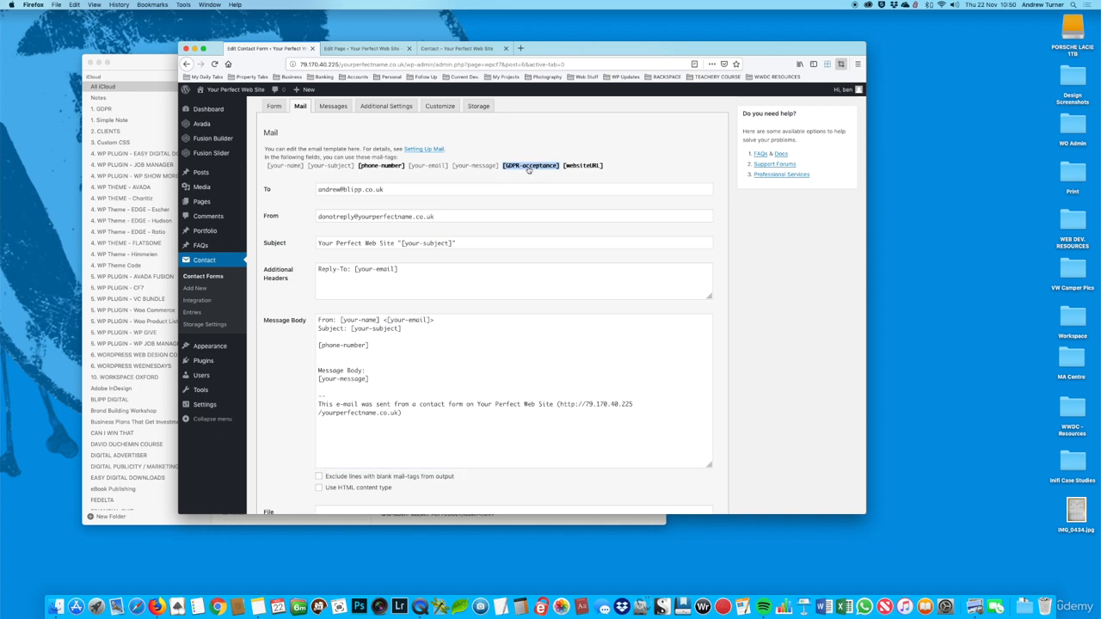
left_click(340, 359)
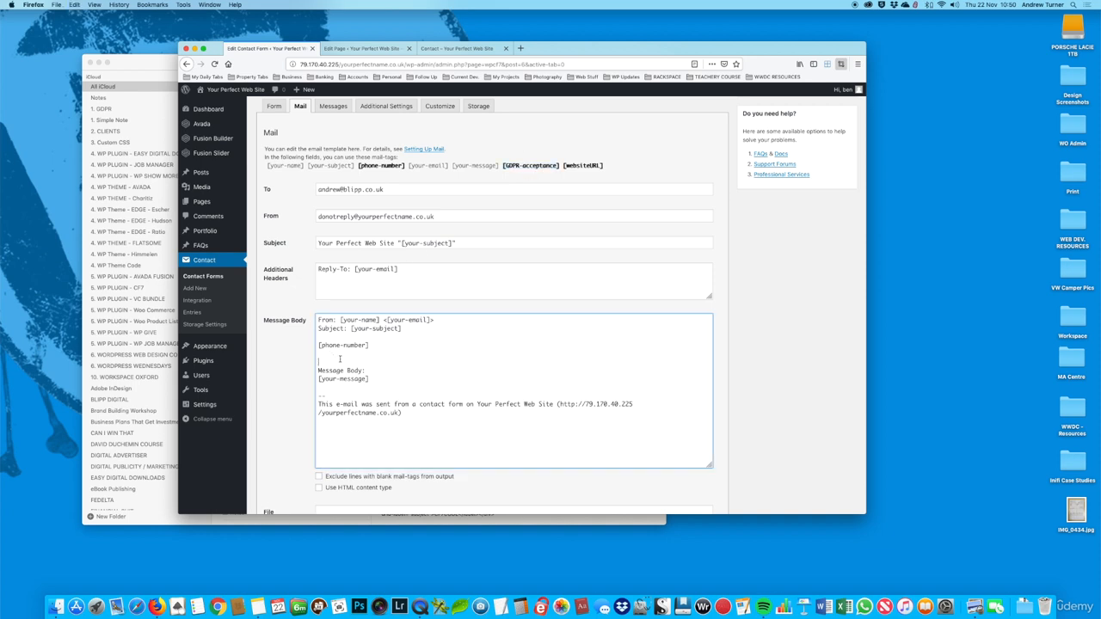
key("super+v")
key("Return")
key("Return")
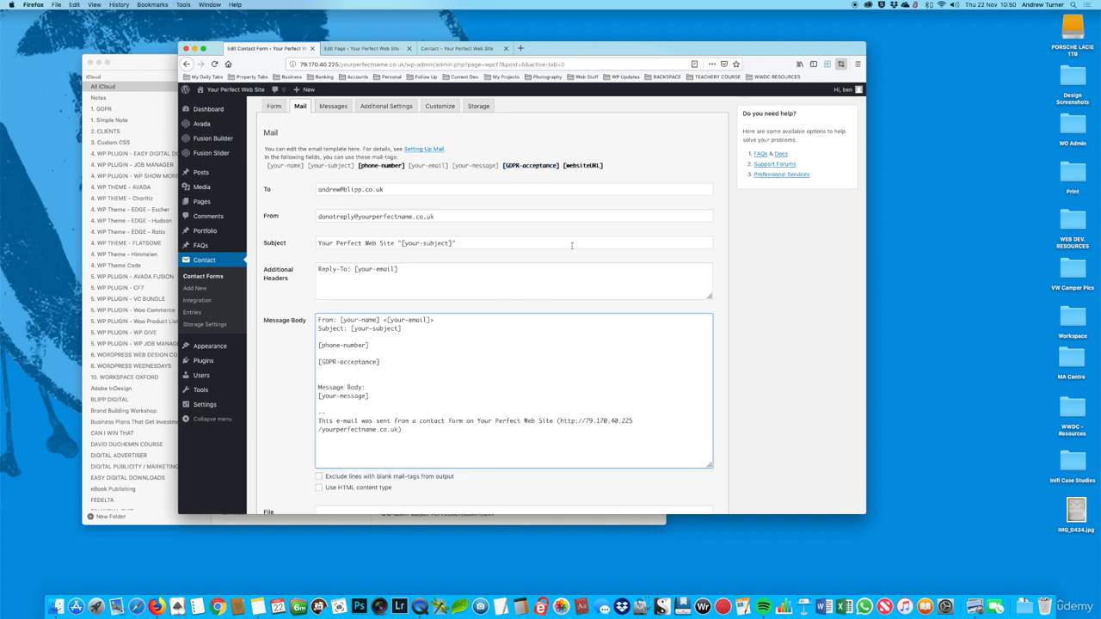
Step: Examine the [websiteURL] mail-tag and its honeypot line in the form template, and return to the Mail template's message body
left_click(582, 168)
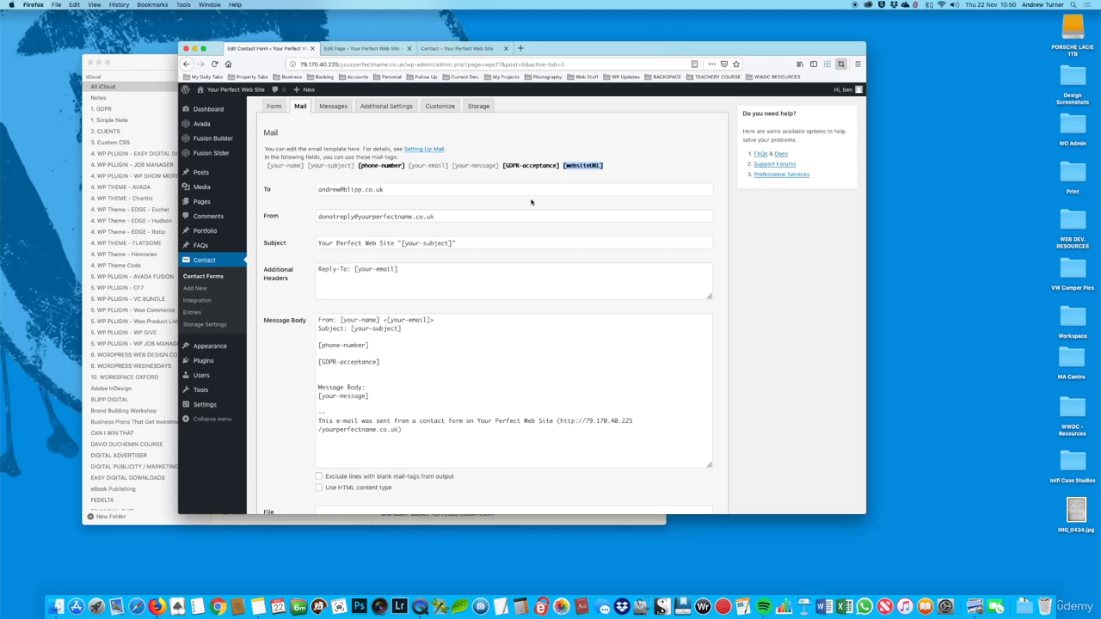
left_click(275, 107)
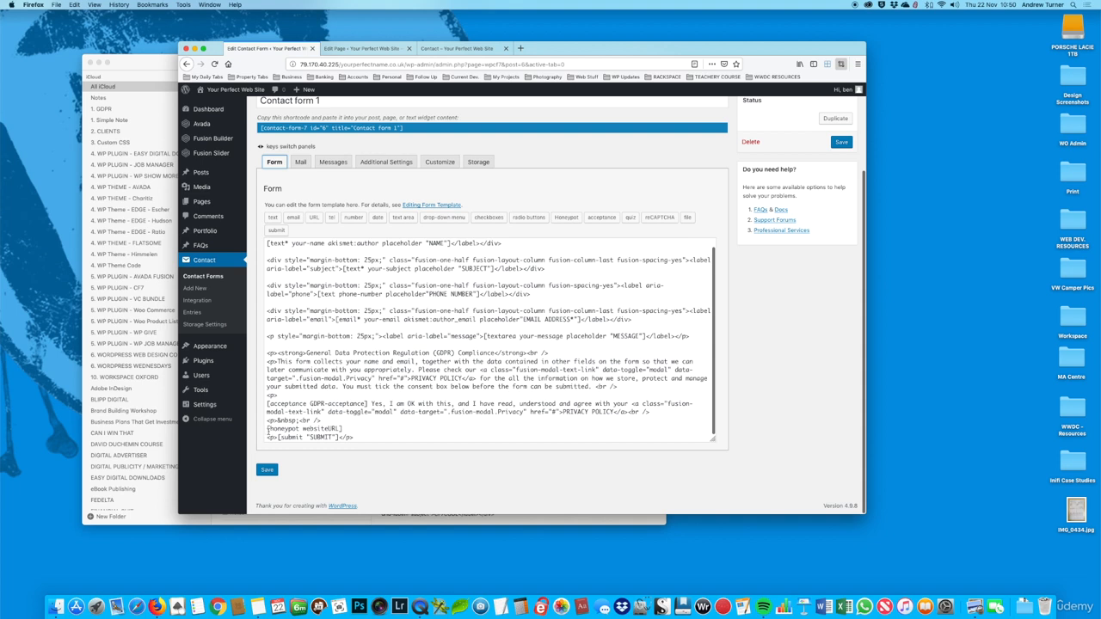
left_click_drag(268, 429, 353, 430)
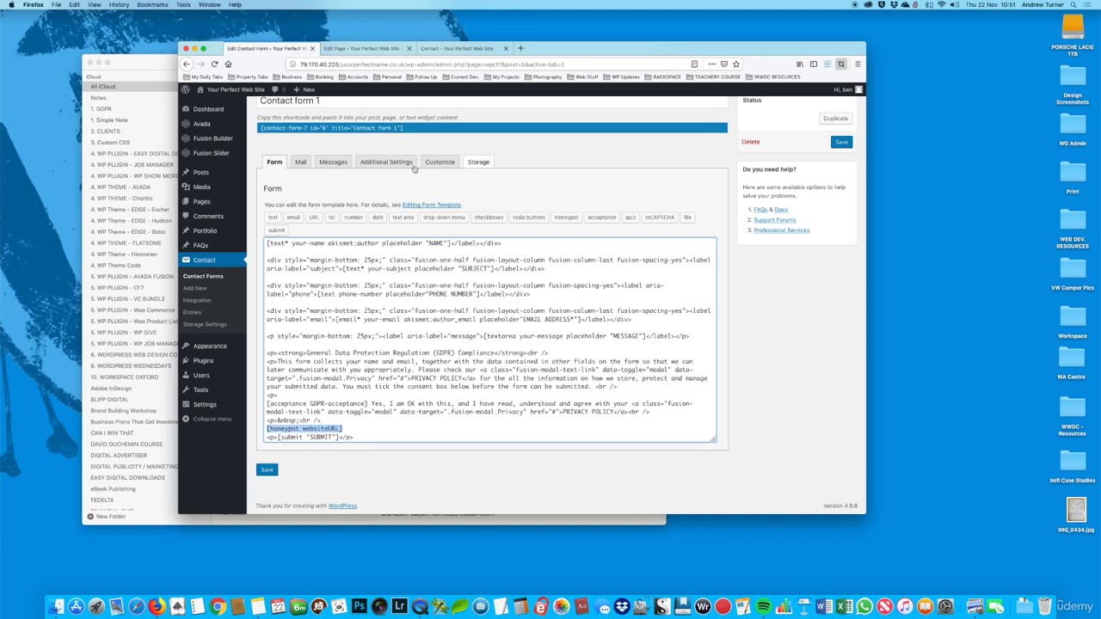
left_click(298, 163)
scroll(450, 361, "down", 5)
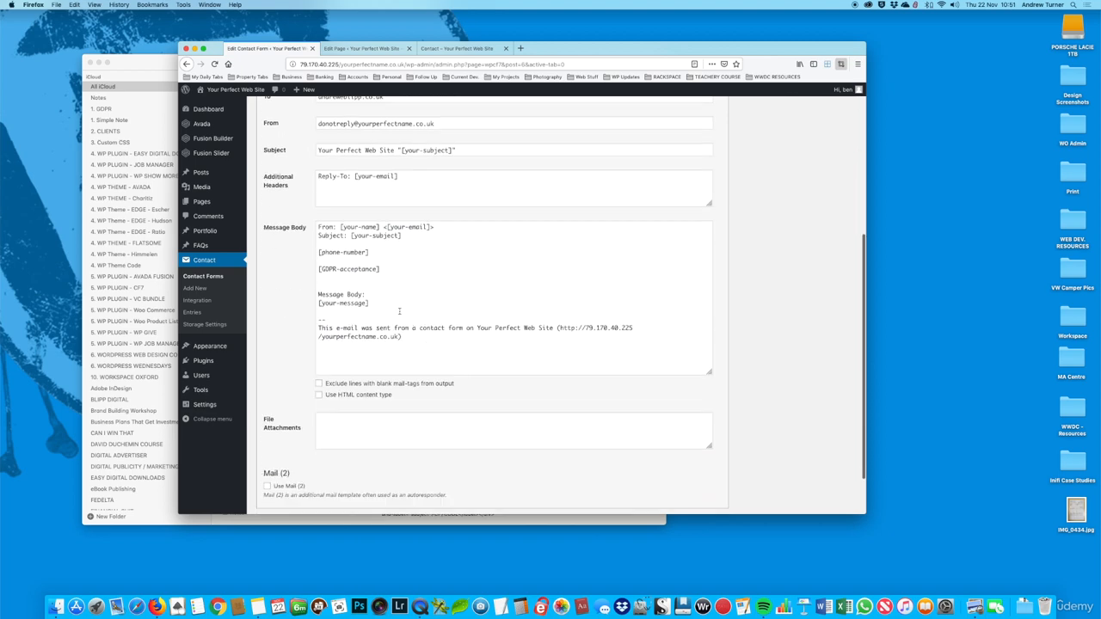